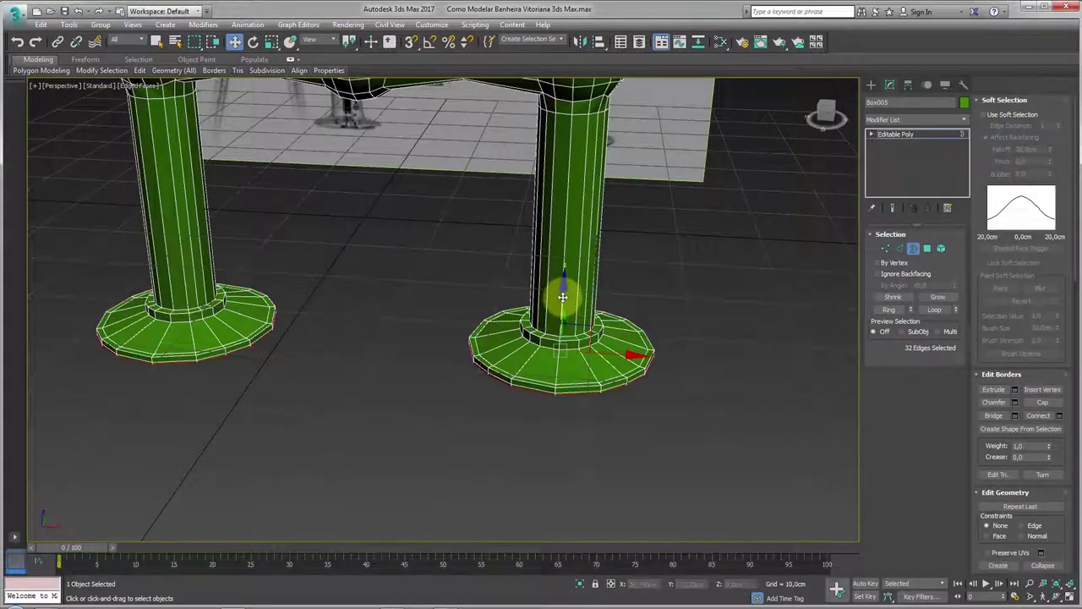
Select the polygons of both flared foot bases, growing the selection to cover the feet.
scroll(562, 296, down, 5)
mouse_move(575, 301)
alt+middle_down()
mouse_move(561, 261)
mouse_move(581, 295)
mouse_move(553, 373)
mouse_move(587, 305)
alt+middle_up()
scroll(572, 309, up, 1)
scroll(590, 357, up, 4)
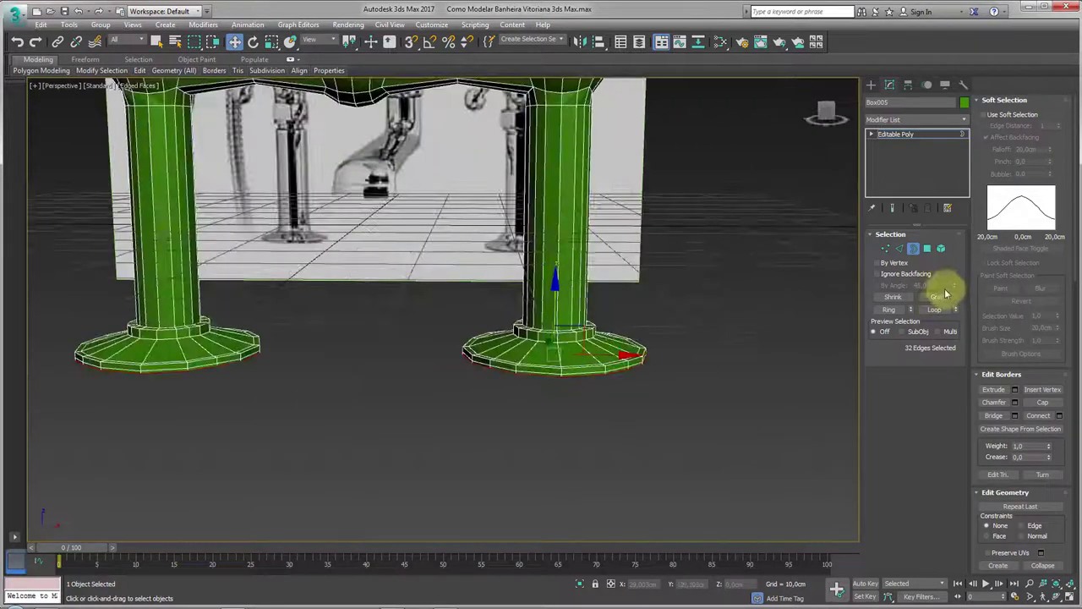
ctrl+click(927, 247)
click(937, 297)
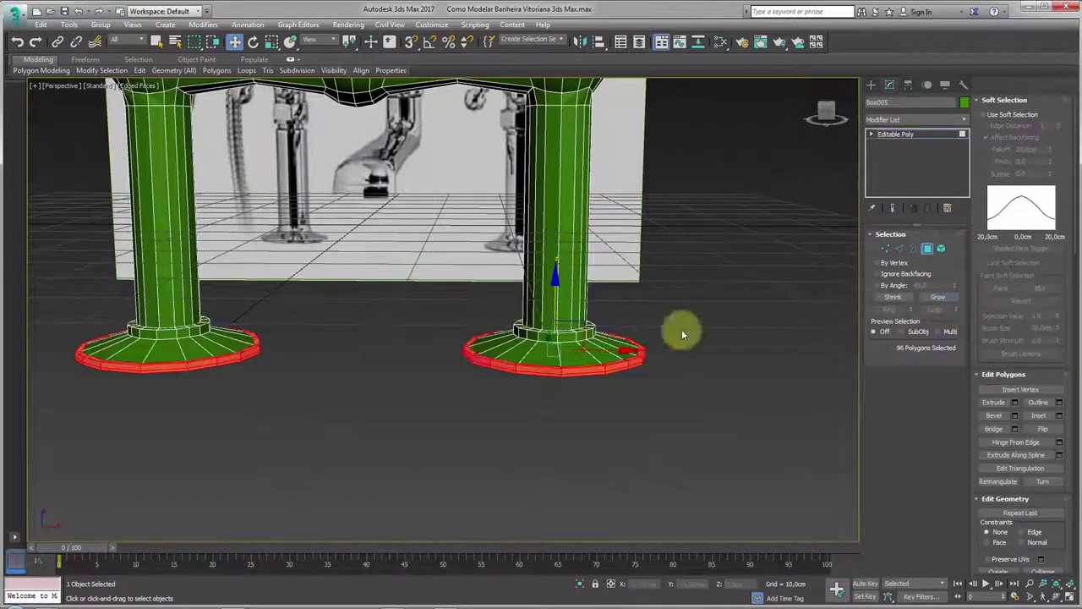
alt+middle_drag(683, 335, 580, 380)
Scale the foot bases narrower, then return to editing the whole faucet object.
key(r)
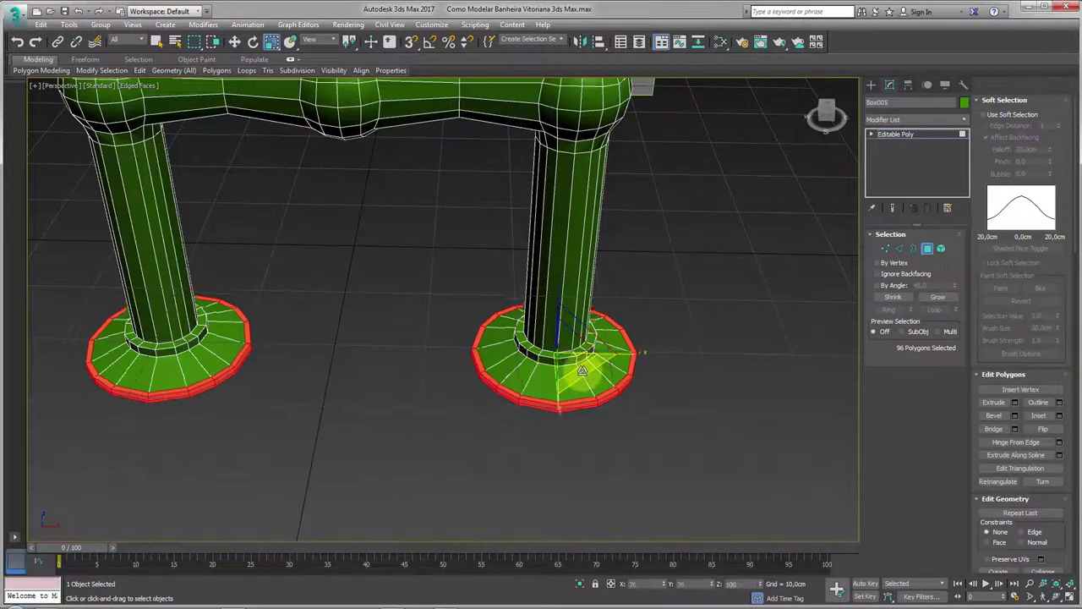
alt+middle_drag(583, 372, 812, 179)
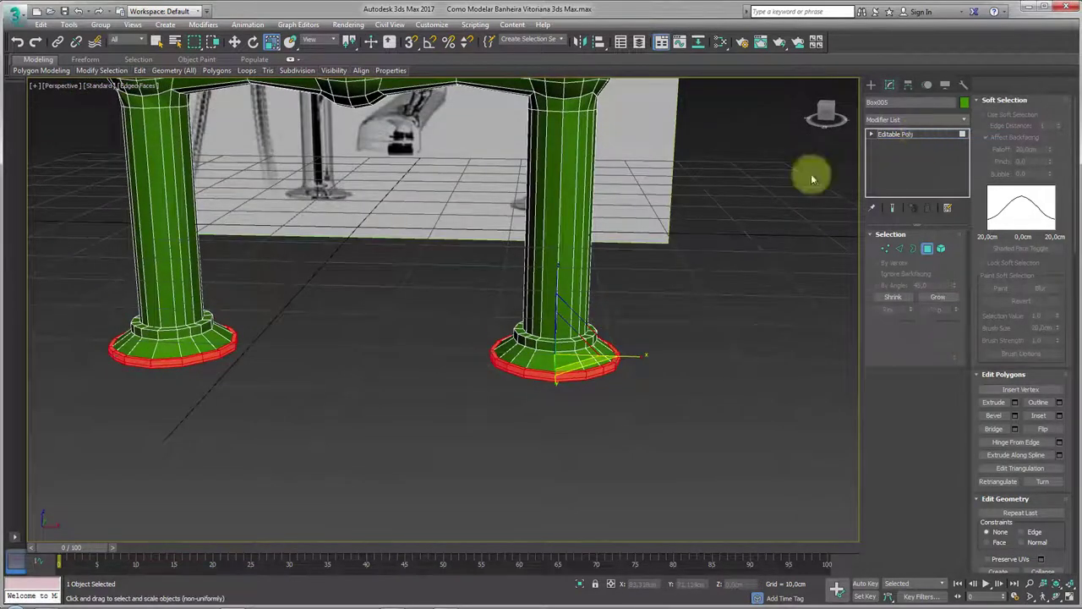
key(4)
scroll(583, 309, down, 5)
scroll(575, 314, up, 1)
scroll(571, 279, up, 2)
Delete the polygons under the frame's middle ball to open a hole.
scroll(583, 224, up, 2)
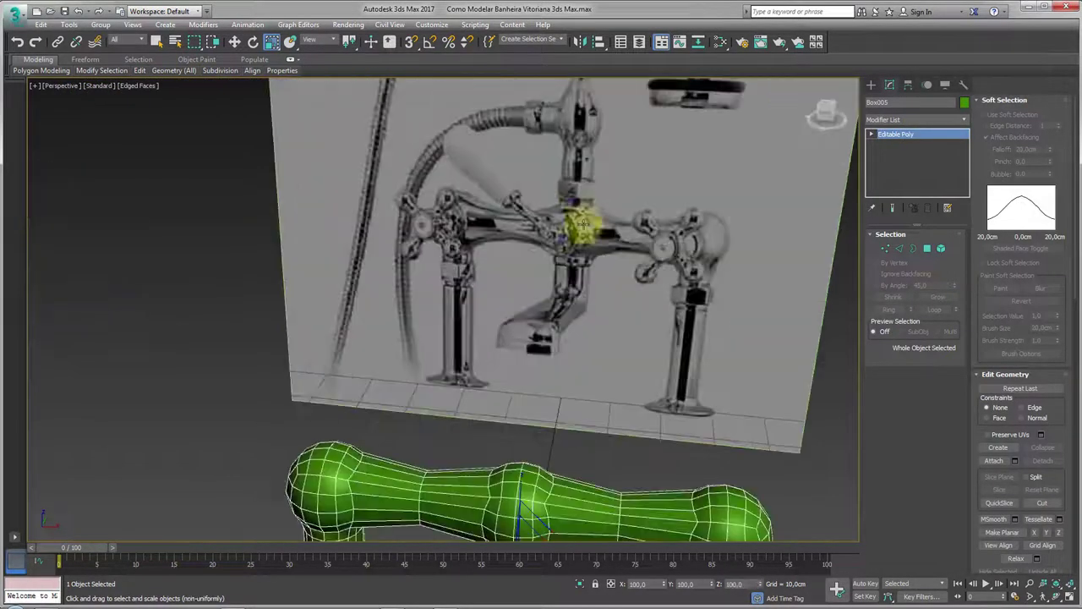
drag(573, 260, 546, 325)
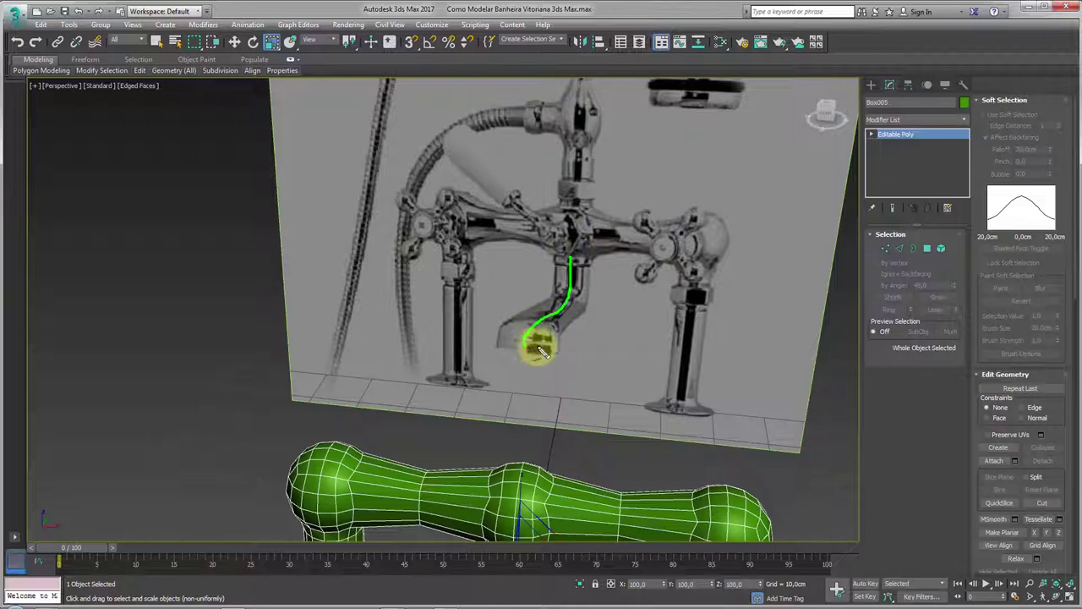
mouse_move(541, 351)
alt+middle_down()
mouse_move(656, 241)
mouse_move(580, 248)
alt+middle_up()
scroll(713, 259, down, 3)
scroll(669, 285, up, 2)
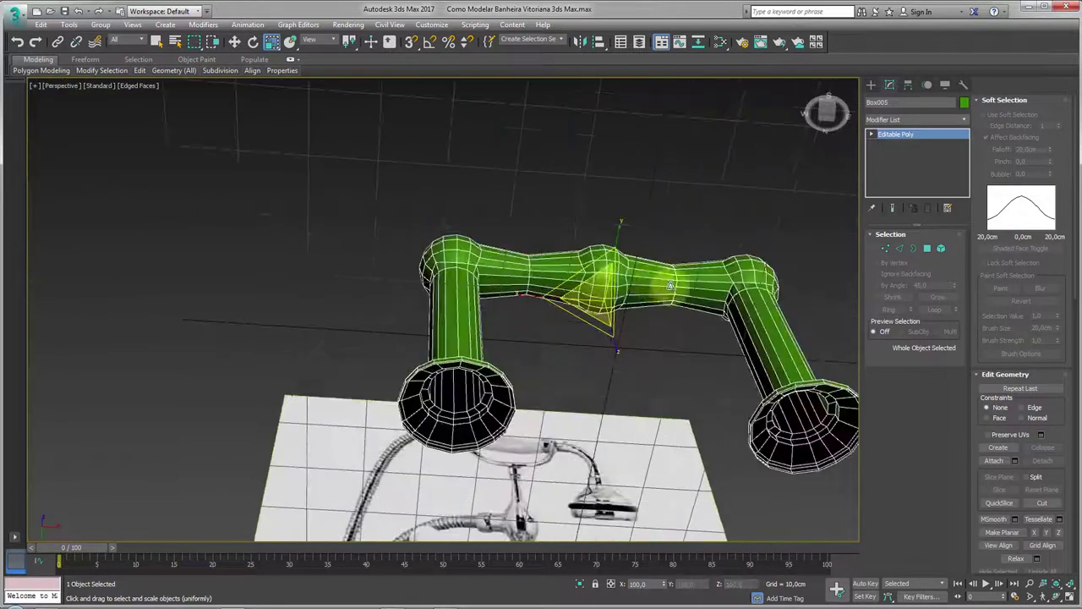
click(885, 248)
scroll(613, 302, up, 2)
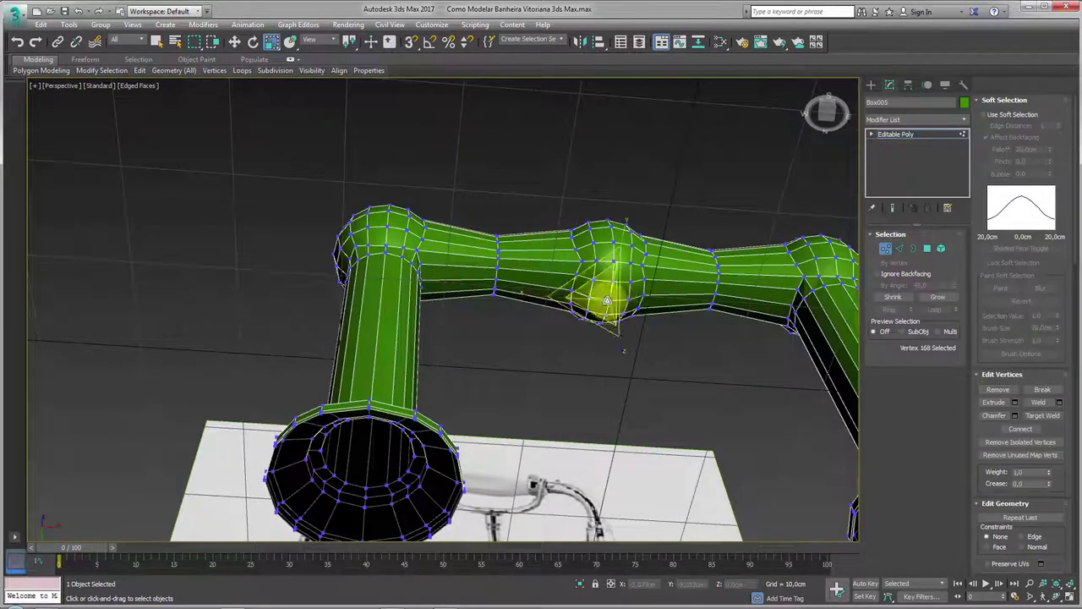
click(927, 248)
click(938, 297)
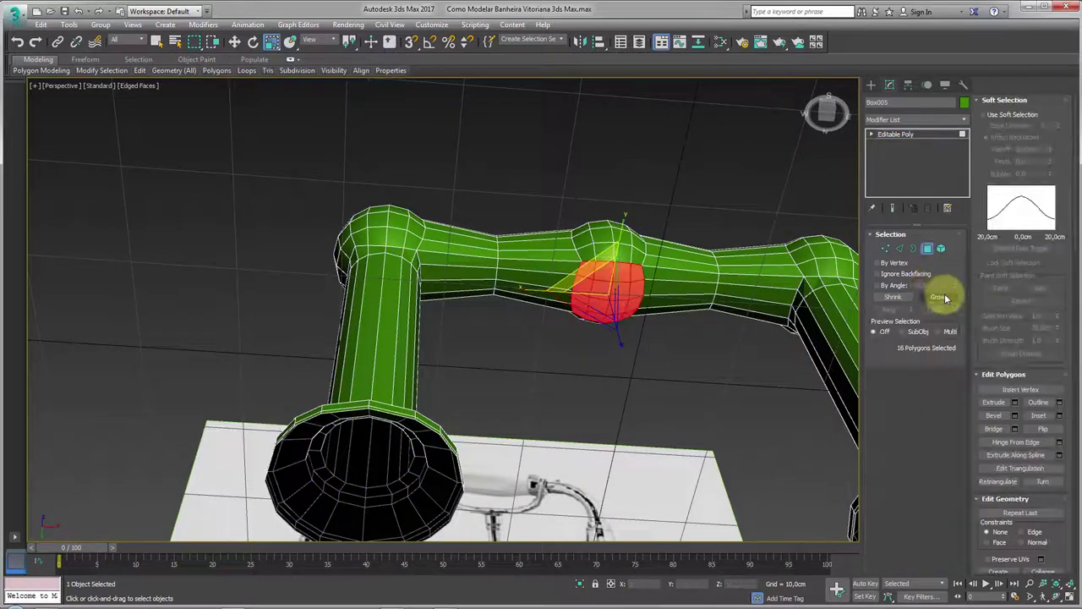
key(Delete)
Select the hole's border rim and pull it down into a short band.
click(913, 247)
click(649, 306)
alt+middle_drag(649, 306, 623, 285)
key(w)
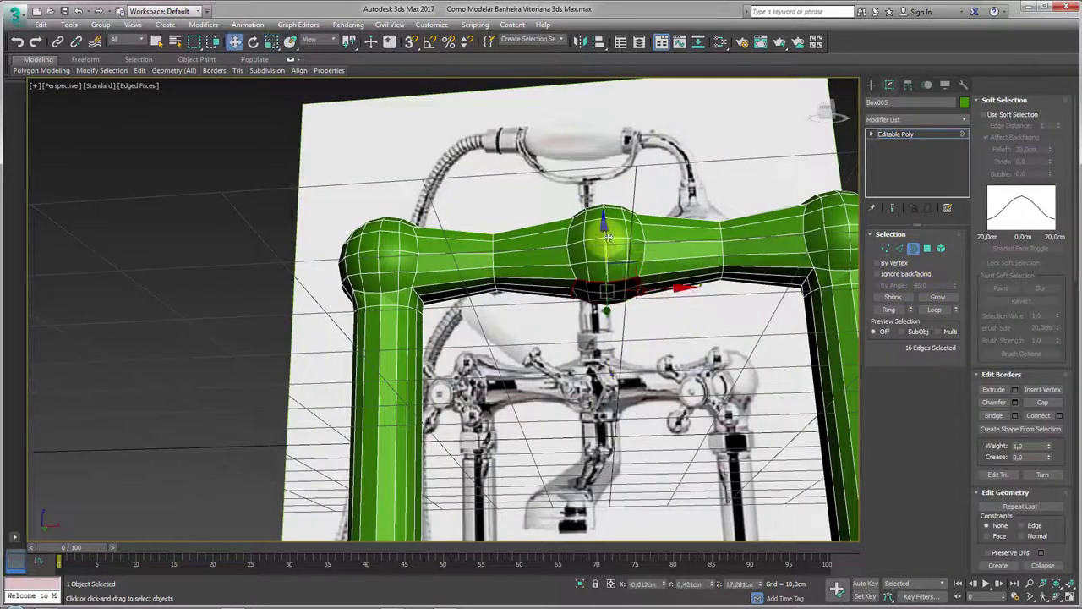
shift+drag(608, 238, 607, 258)
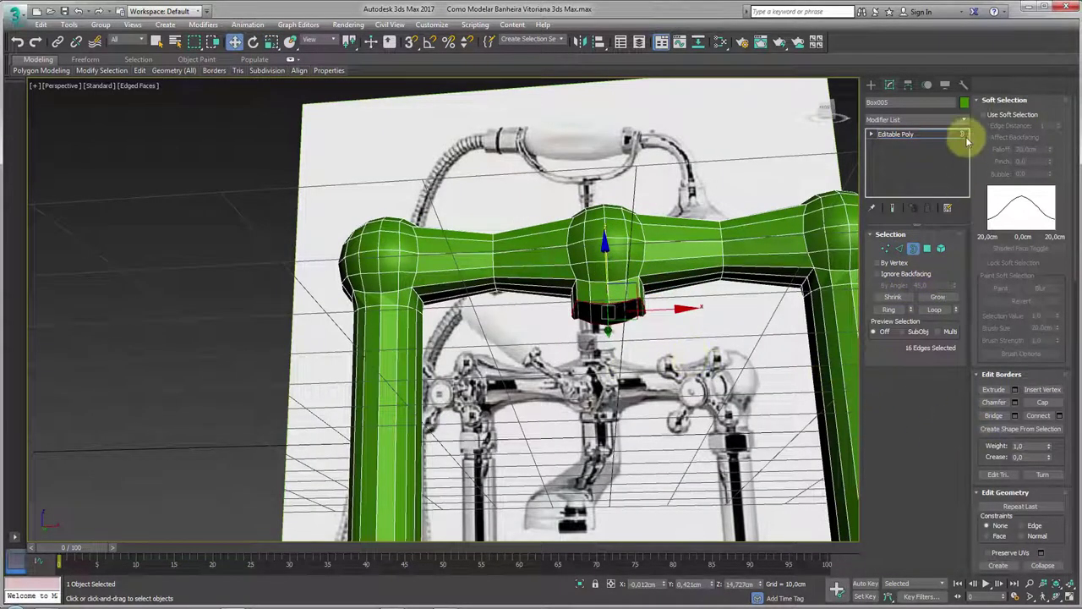
Round the collar with Spherify, convert back to Editable Poly, and reselect its border.
key(F4)
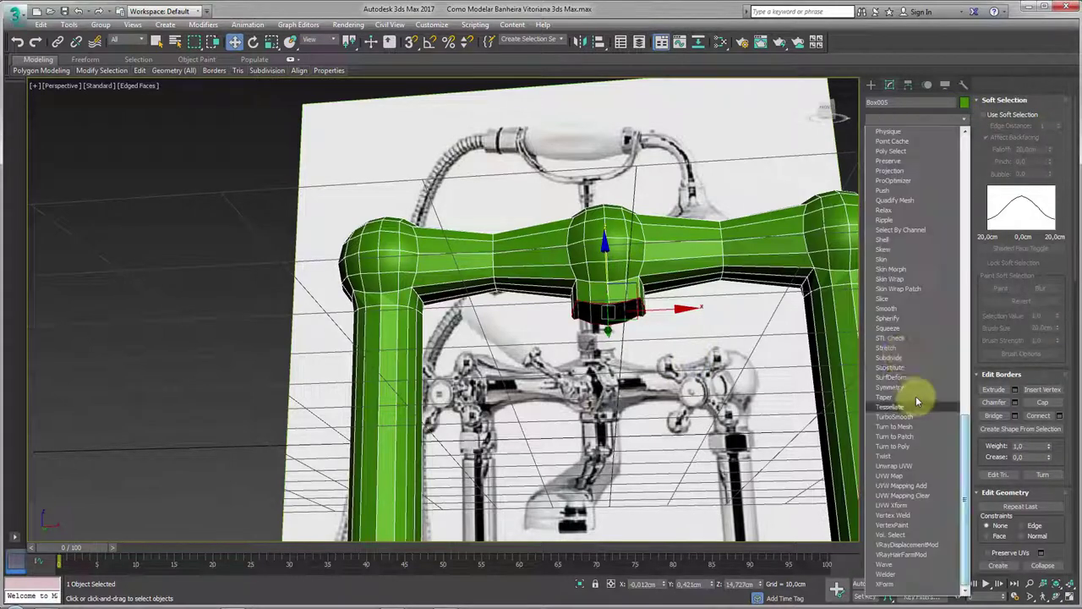
click(888, 318)
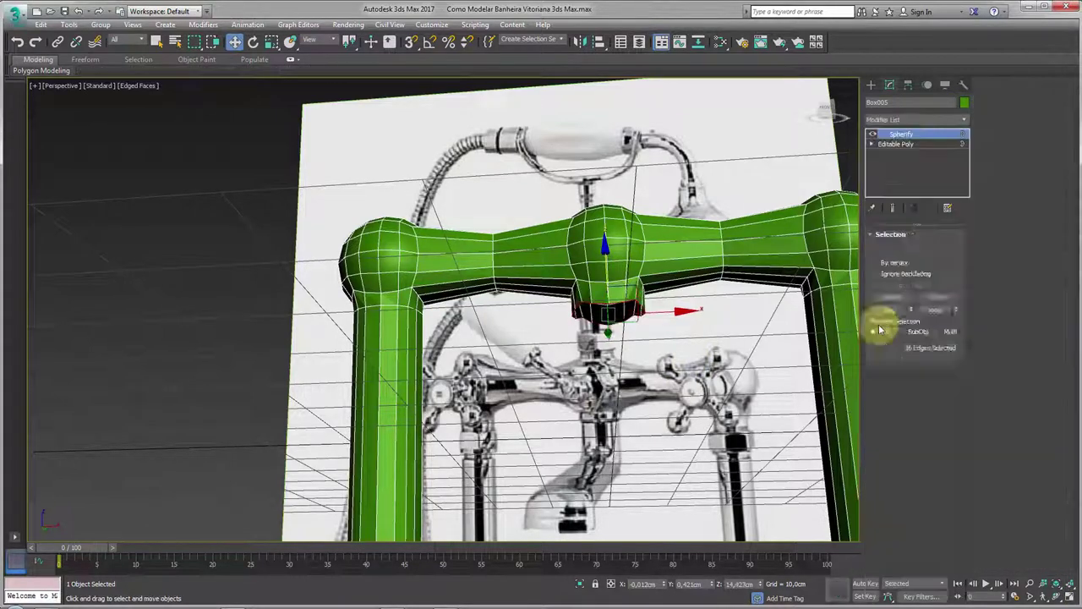
alt+middle_drag(609, 346, 610, 299)
right_click(610, 298)
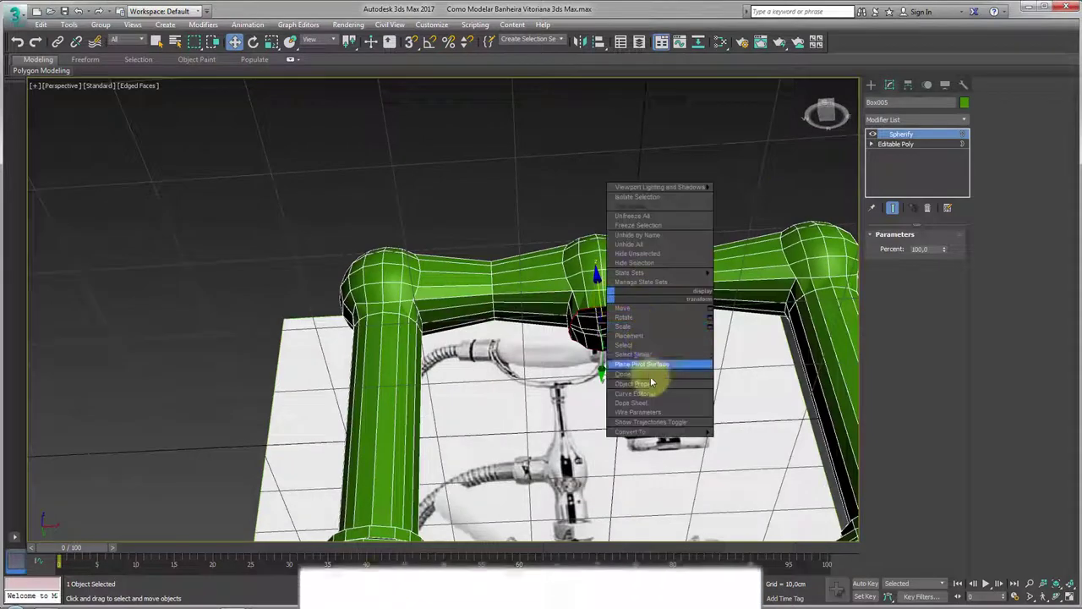
click(714, 435)
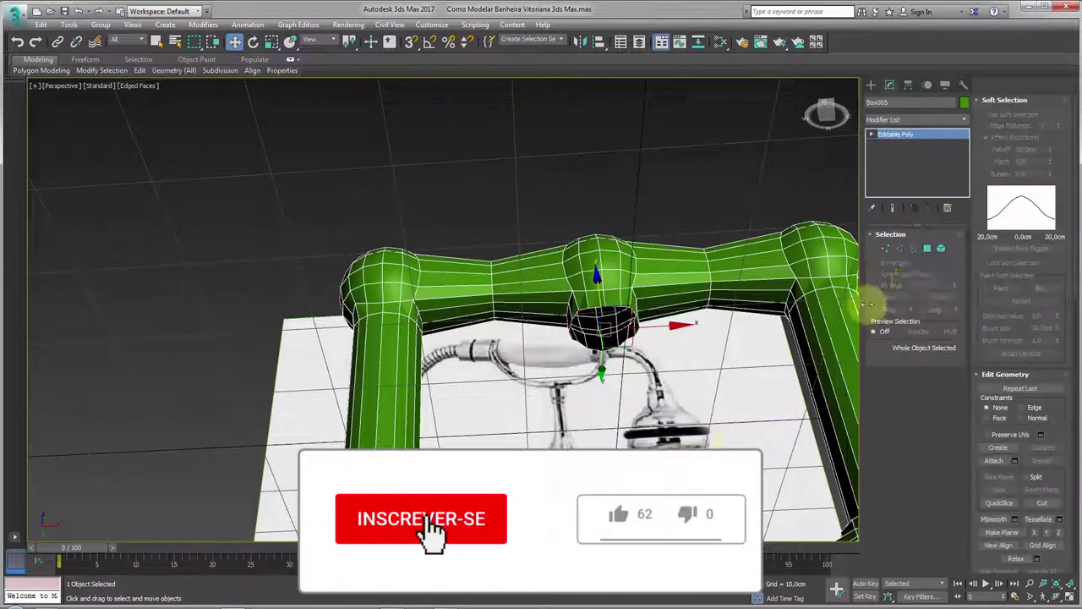
click(914, 248)
click(592, 364)
scroll(583, 304, up, 2)
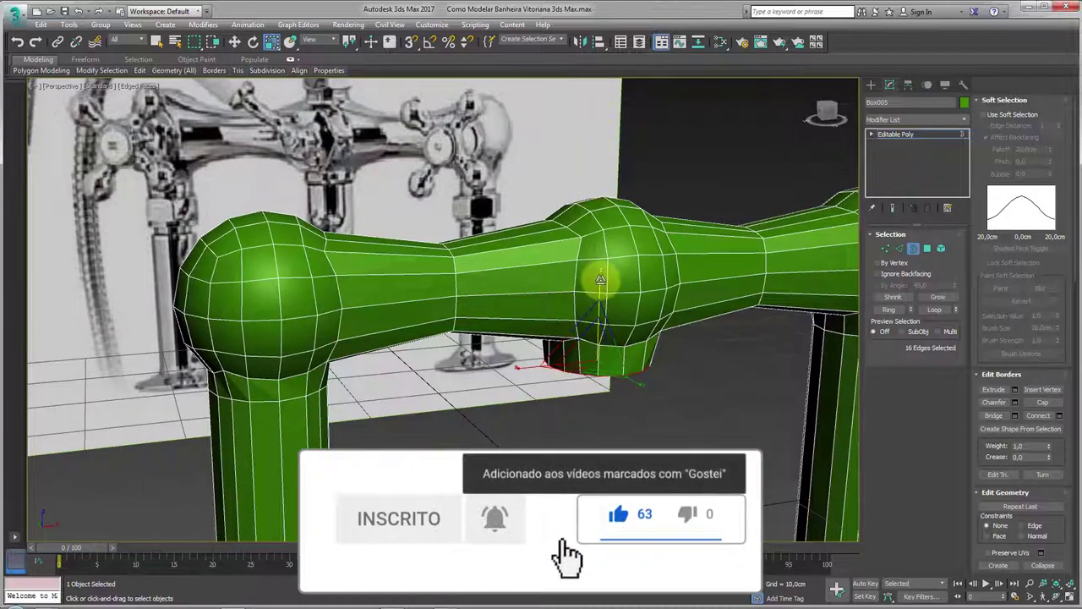
Extrude the collar border downward to lengthen the short tube under the middle ball.
alt+middle_drag(612, 278, 611, 290)
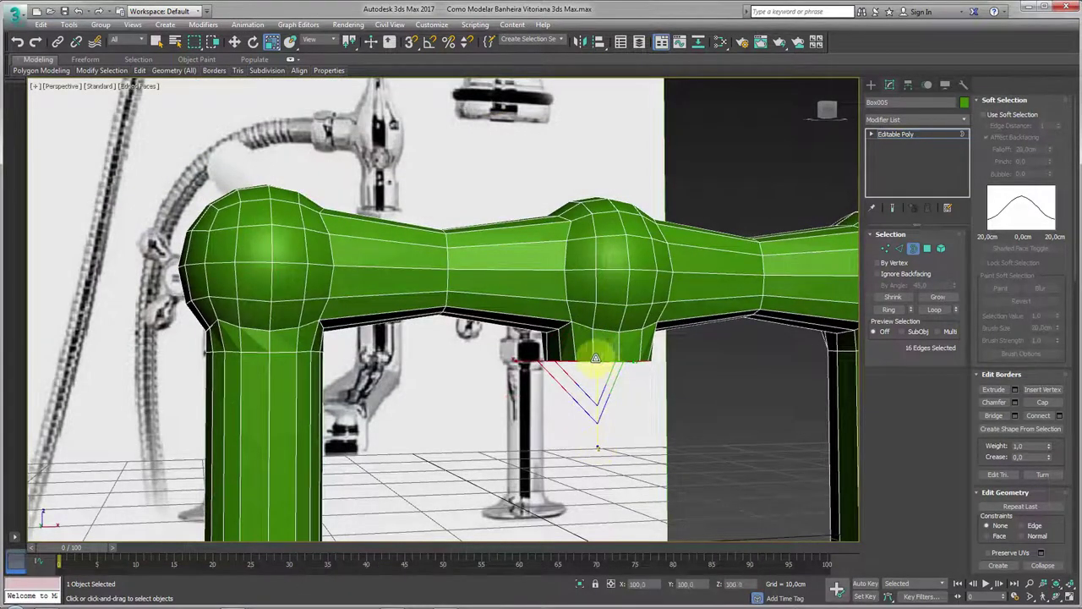
scroll(596, 360, down, 3)
scroll(592, 364, down, 3)
alt+middle_drag(579, 372, 624, 362)
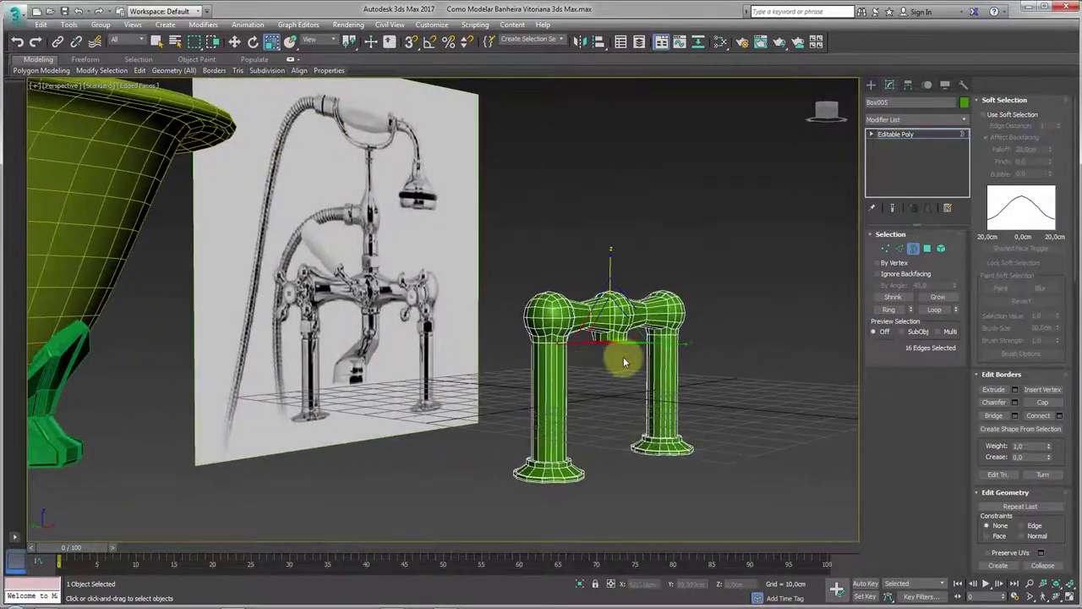
scroll(623, 362, up, 3)
key(w)
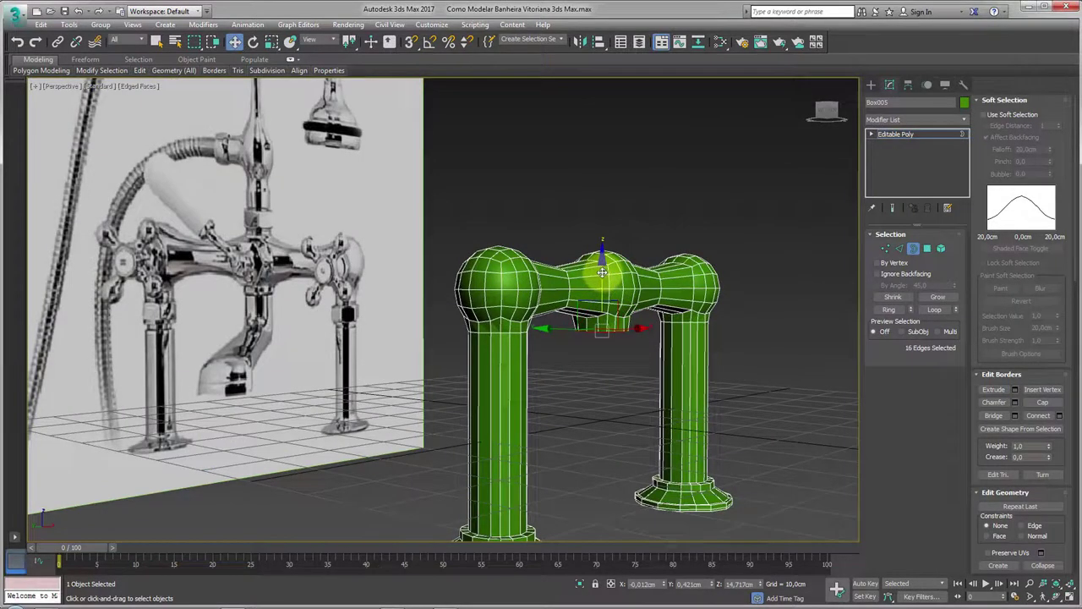
key(e)
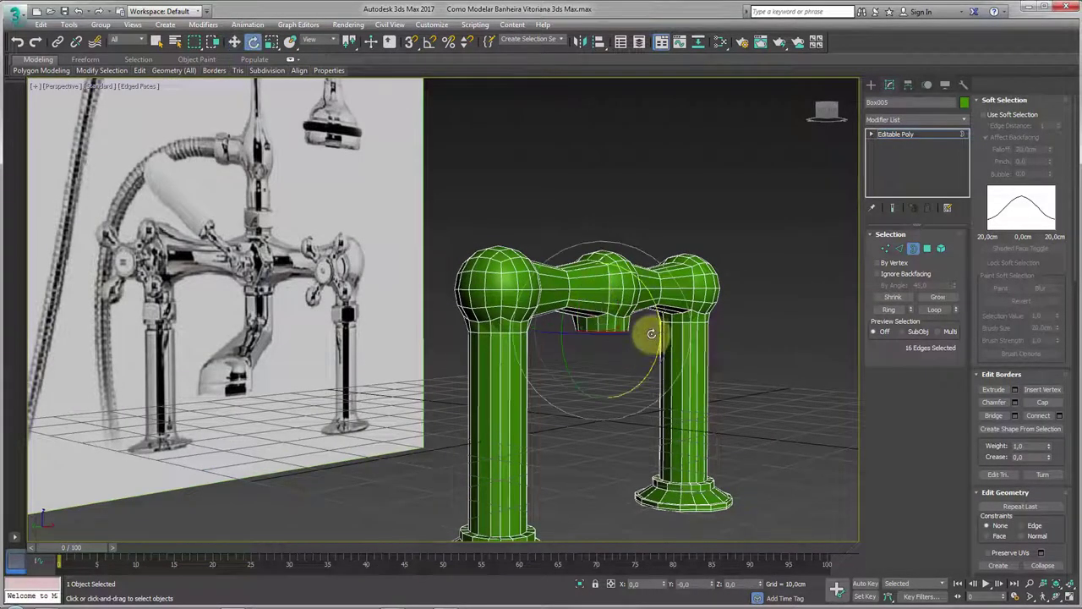
key(w)
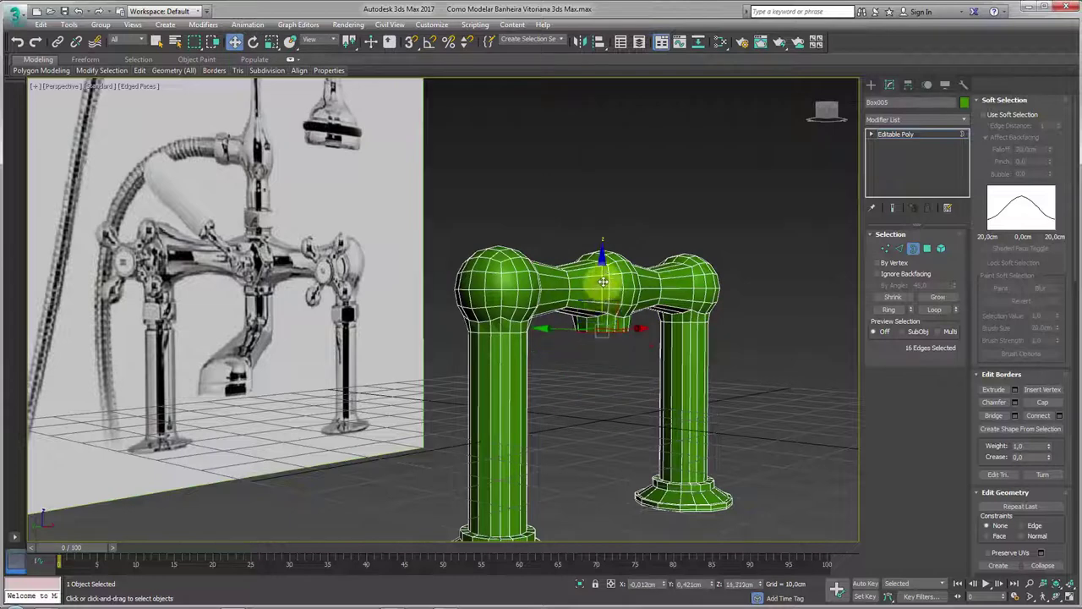
drag(603, 287, 603, 308)
key(e)
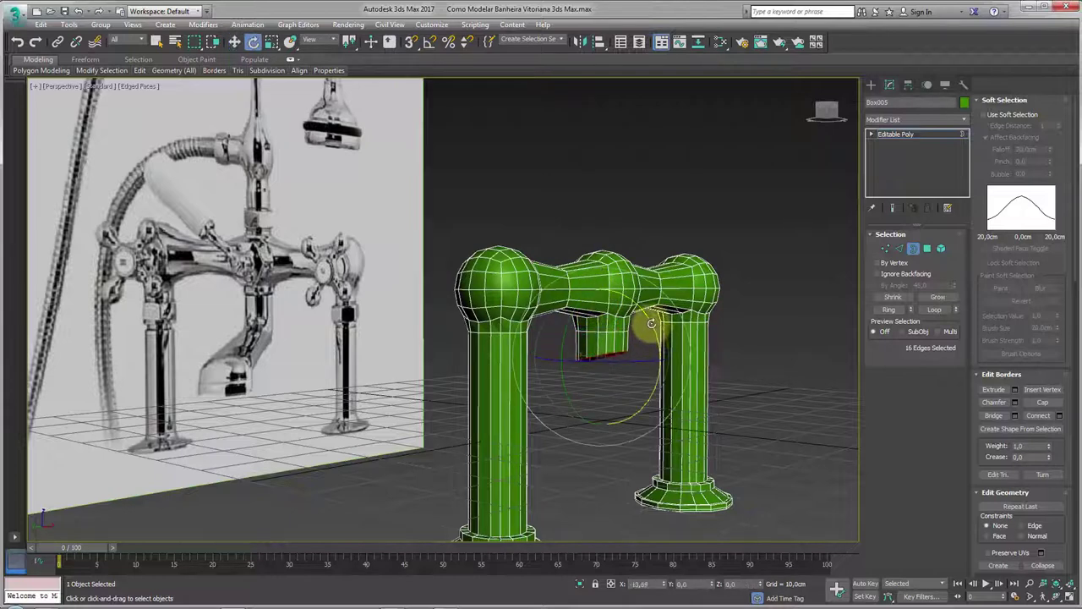
key(w)
Extend the spout diagonally down and outward, tilting and repositioning its end opening.
alt+middle_drag(630, 328, 620, 340)
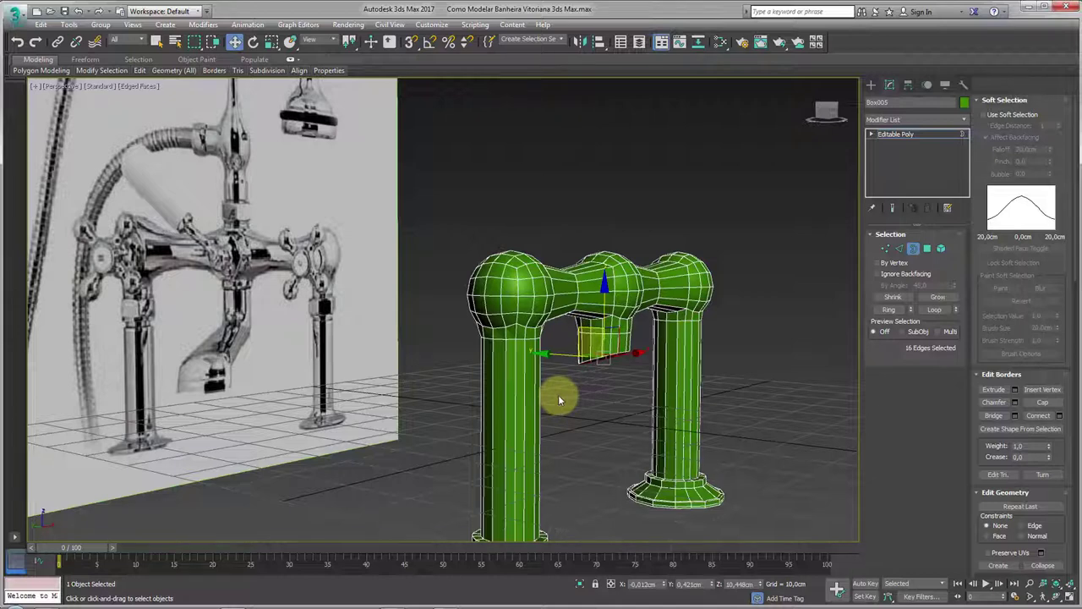
mouse_move(558, 395)
alt+middle_down()
mouse_move(536, 392)
mouse_move(623, 398)
mouse_move(617, 359)
alt+middle_up()
key(r)
key(w)
drag(605, 371, 672, 410)
key(e)
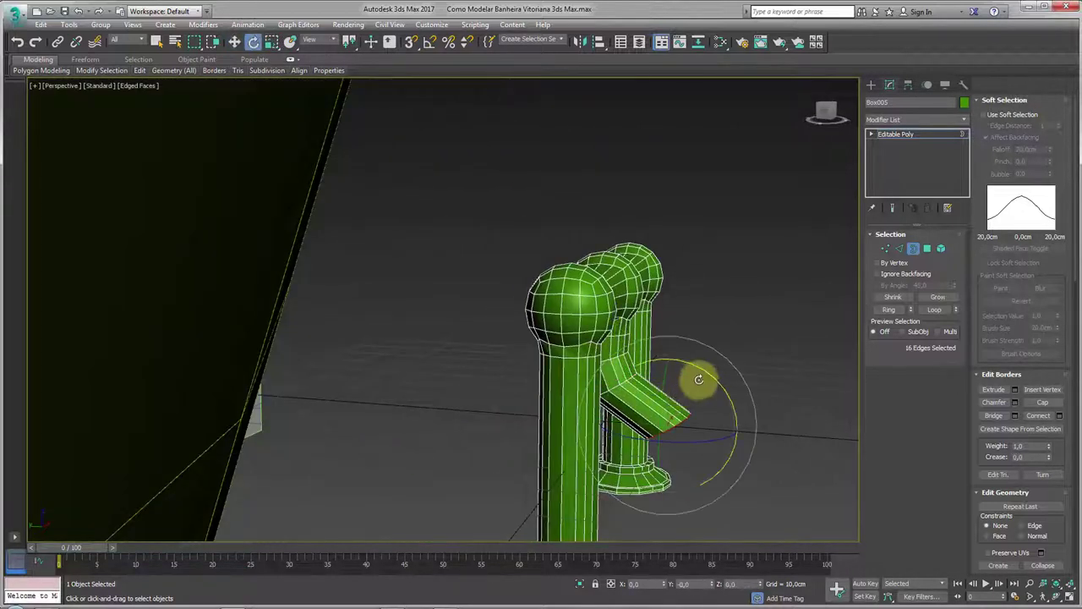
drag(706, 375, 667, 360)
mouse_move(687, 381)
alt+middle_down()
mouse_move(652, 415)
mouse_move(628, 416)
alt+middle_up()
key(r)
key(w)
drag(664, 418, 683, 392)
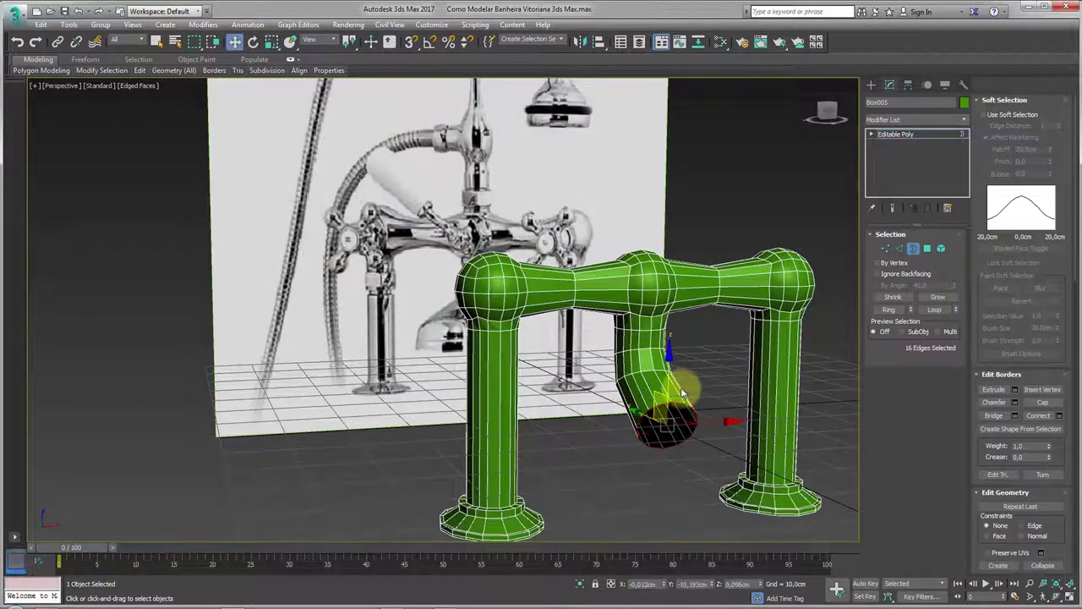
Lengthen the spout further outward from the faucet.
alt+middle_drag(669, 370, 643, 391)
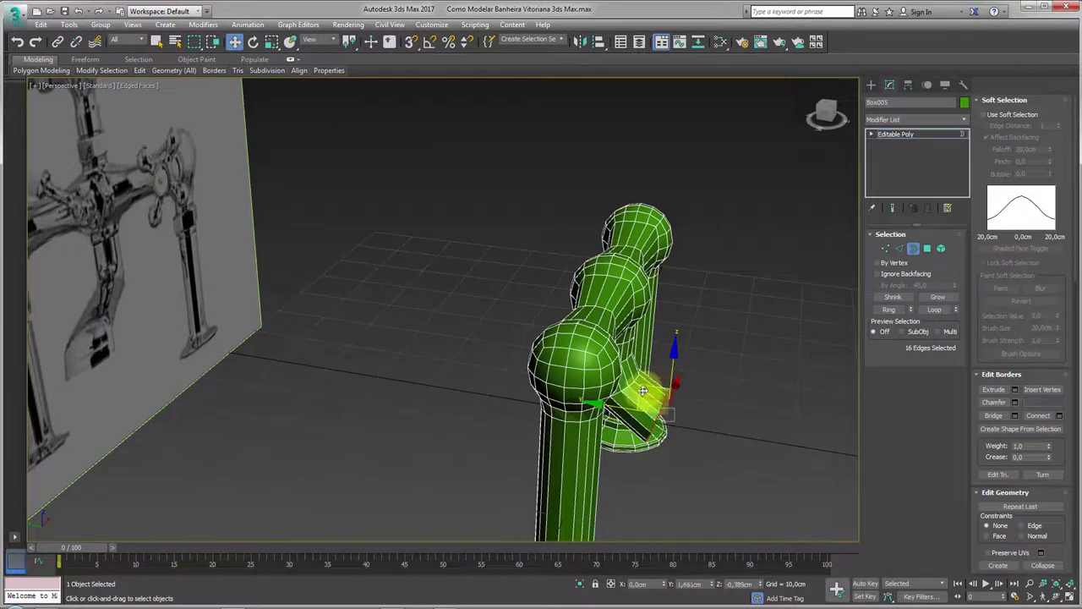
mouse_move(713, 398)
alt+middle_down()
mouse_move(736, 394)
mouse_move(719, 374)
mouse_move(725, 404)
mouse_move(701, 411)
mouse_move(521, 351)
mouse_move(399, 339)
mouse_move(657, 356)
alt+middle_up()
key(e)
key(w)
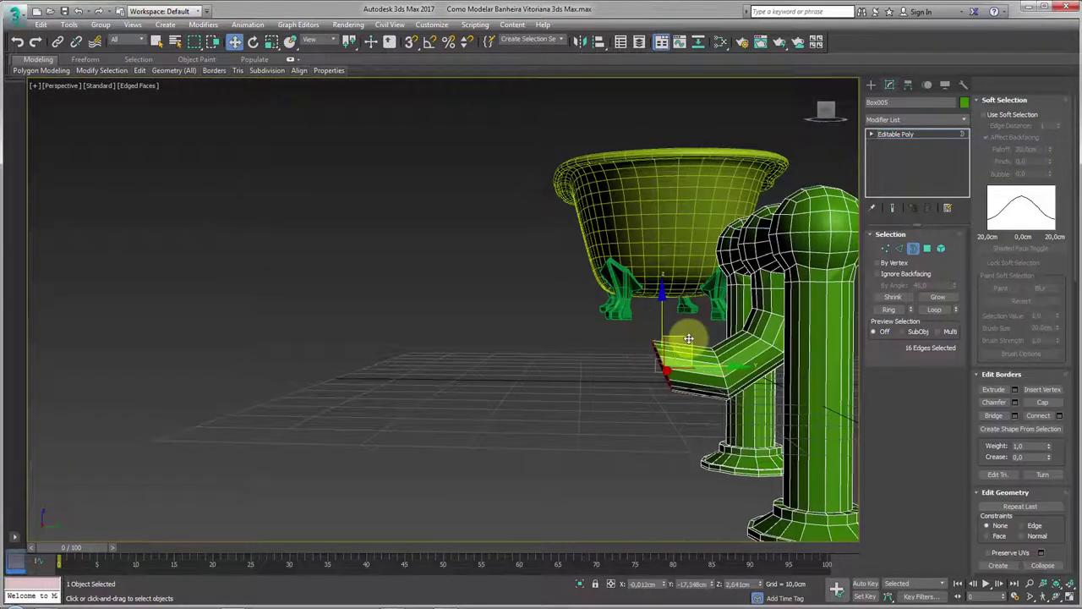
mouse_move(689, 339)
mouse_down()
mouse_move(664, 346)
mouse_move(599, 314)
mouse_move(623, 321)
mouse_move(618, 333)
mouse_move(529, 309)
mouse_move(496, 362)
mouse_move(502, 375)
mouse_move(528, 356)
mouse_up()
key(e)
Grow the spout-end polygon ring and scale it into a flatter, wider mouth, then exit to the whole object.
alt+middle_drag(514, 347, 637, 424)
ctrl+click(927, 248)
click(937, 297)
click(938, 297)
key(r)
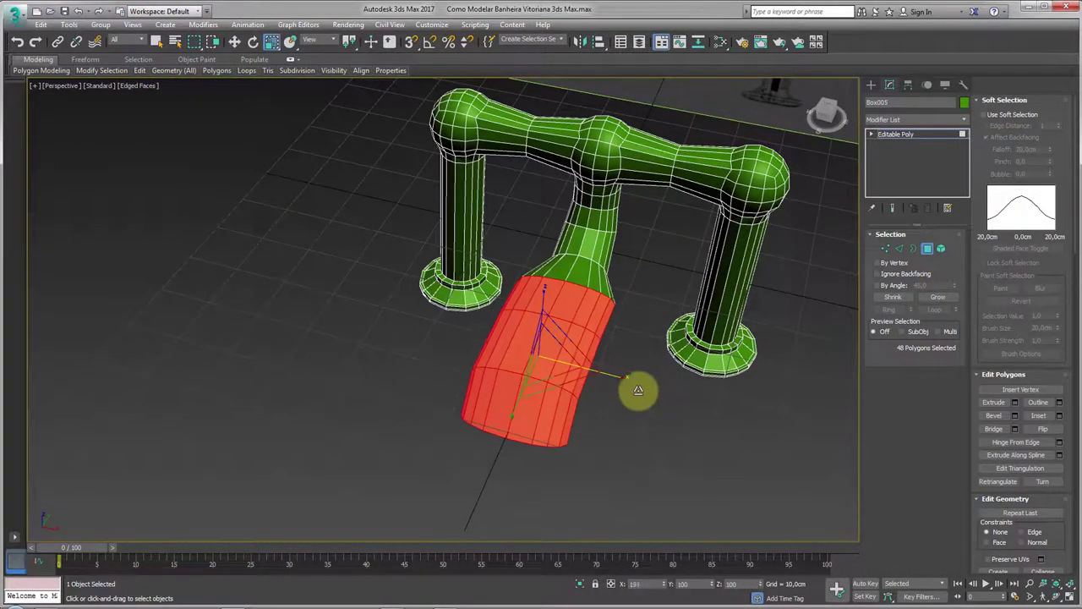
drag(640, 386, 668, 339)
alt+middle_drag(668, 339, 643, 358)
click(898, 134)
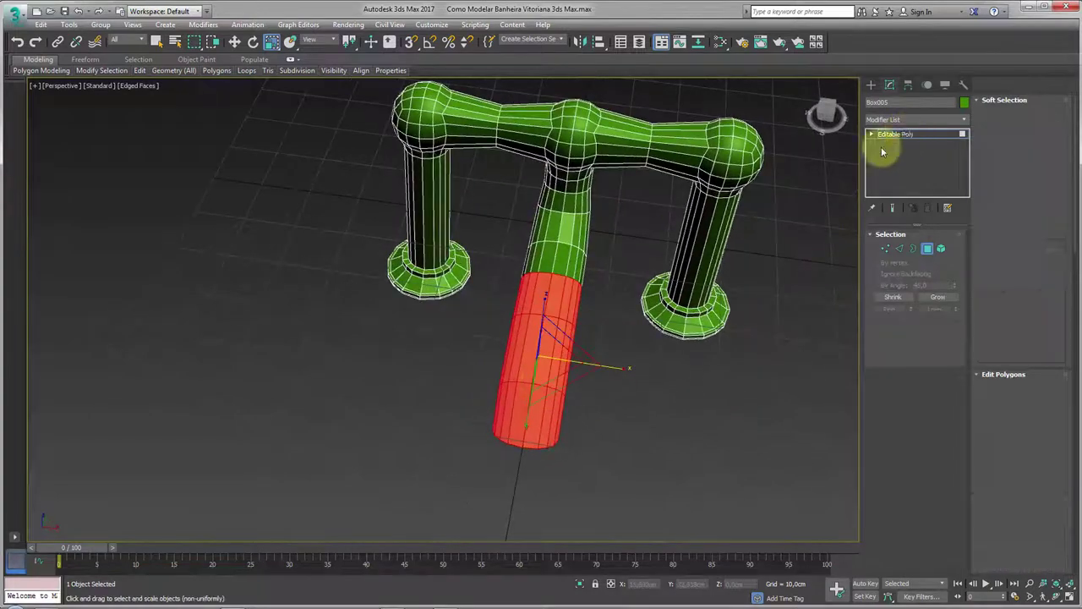
mouse_move(556, 314)
alt+middle_down()
mouse_move(520, 369)
mouse_move(534, 300)
mouse_move(584, 317)
mouse_move(556, 349)
alt+middle_up()
scroll(637, 330, down, 3)
scroll(556, 349, up, 2)
Delete the four polygons around the central junction's top vertex.
scroll(459, 189, up, 3)
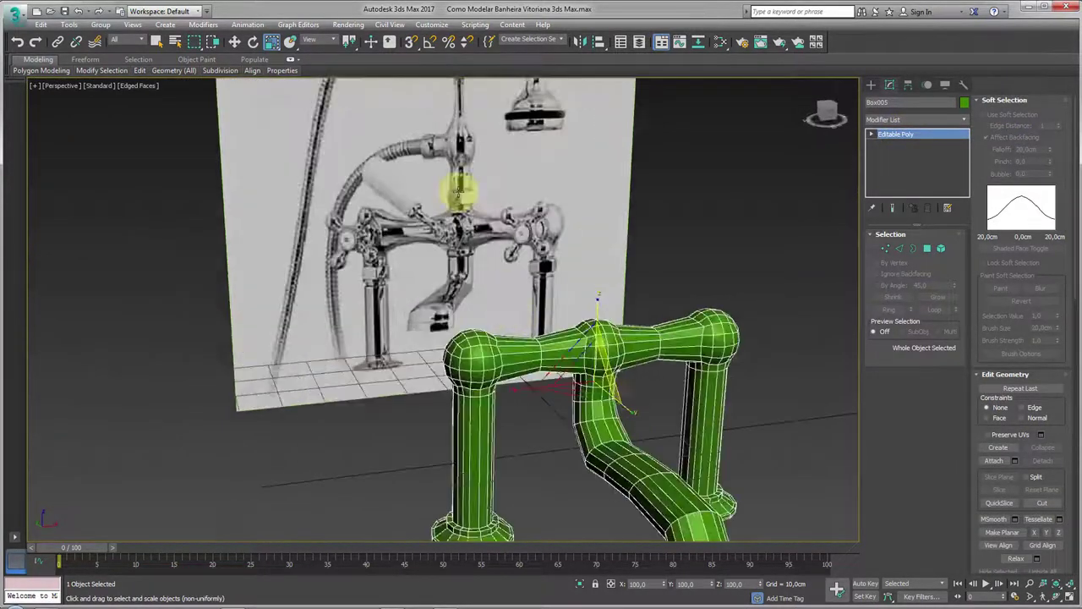
scroll(452, 302, up, 3)
scroll(454, 285, up, 2)
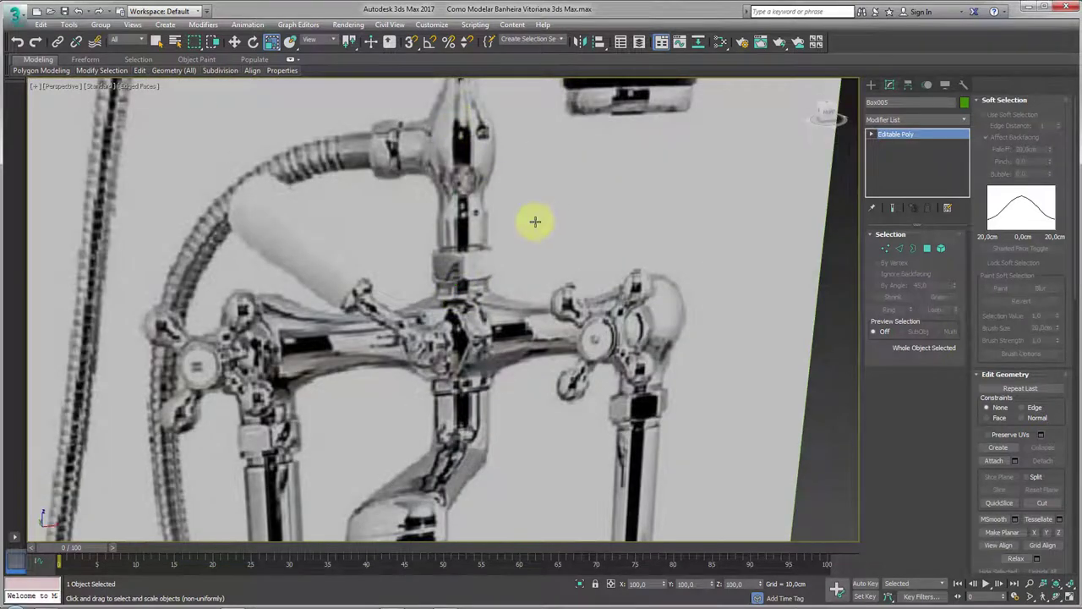
scroll(535, 222, down, 8)
scroll(810, 264, up, 2)
click(885, 248)
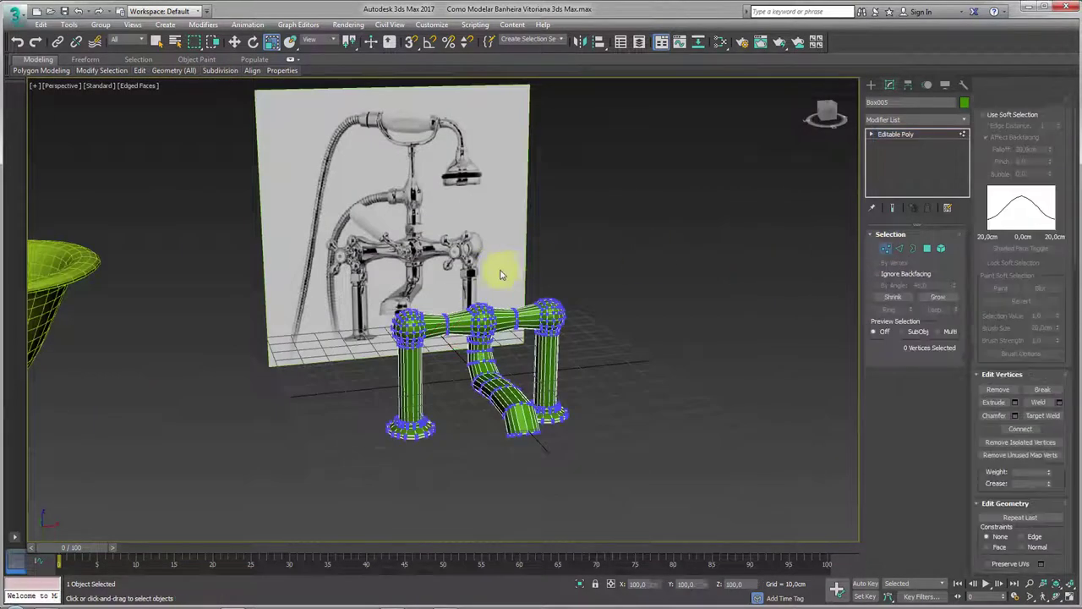
alt+middle_drag(495, 270, 476, 300)
scroll(493, 306, up, 3)
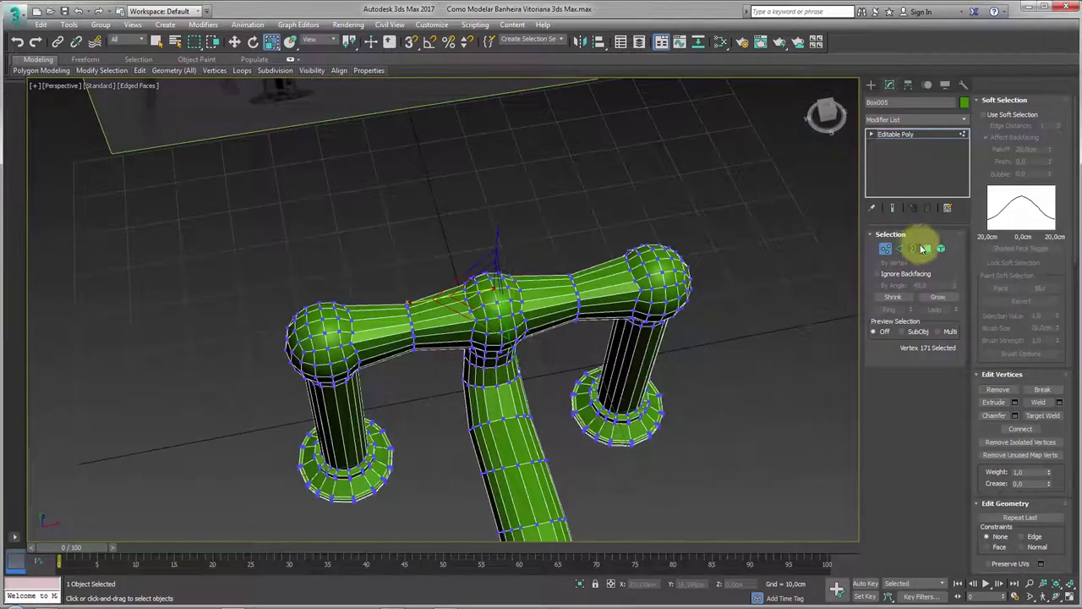
ctrl+click(927, 248)
key(Delete)
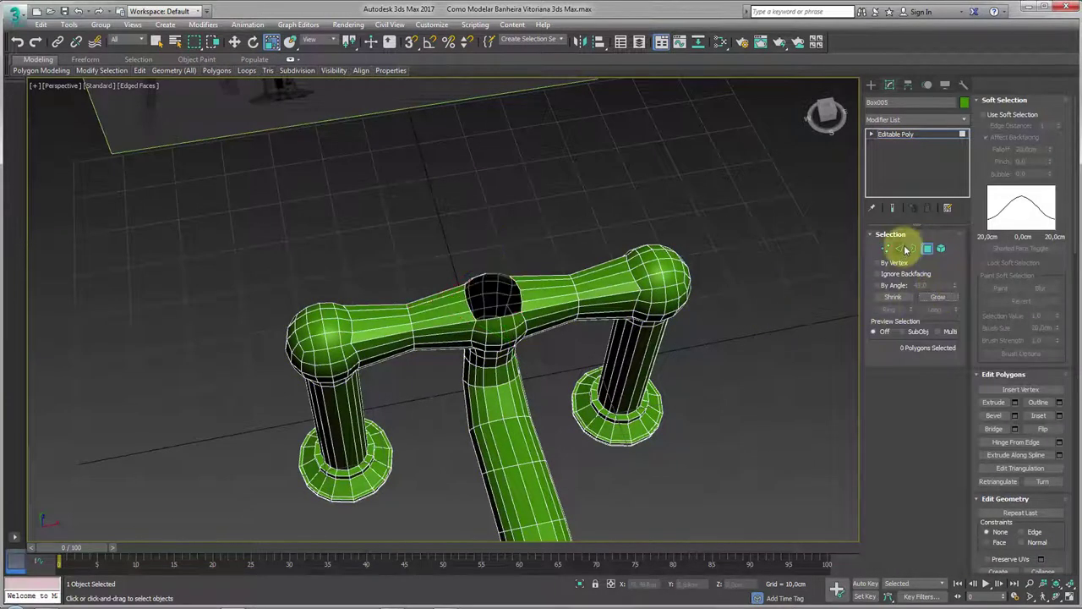
Select the new hole's border and round it with a Spherify modifier.
click(913, 248)
click(502, 325)
alt+middle_drag(502, 325, 519, 265)
key(w)
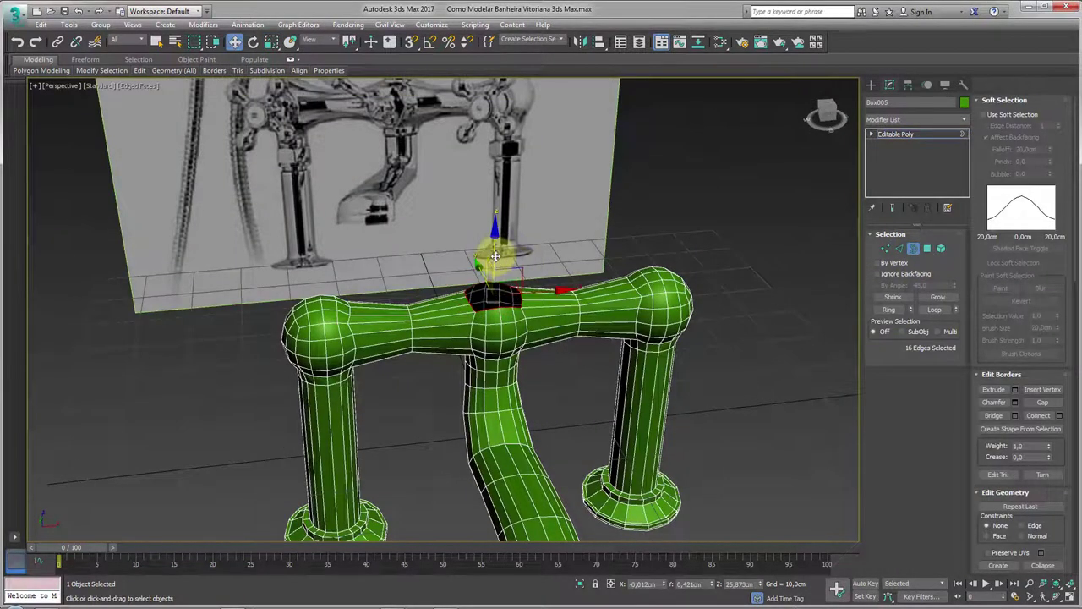
click(964, 120)
scroll(902, 443, down, 10)
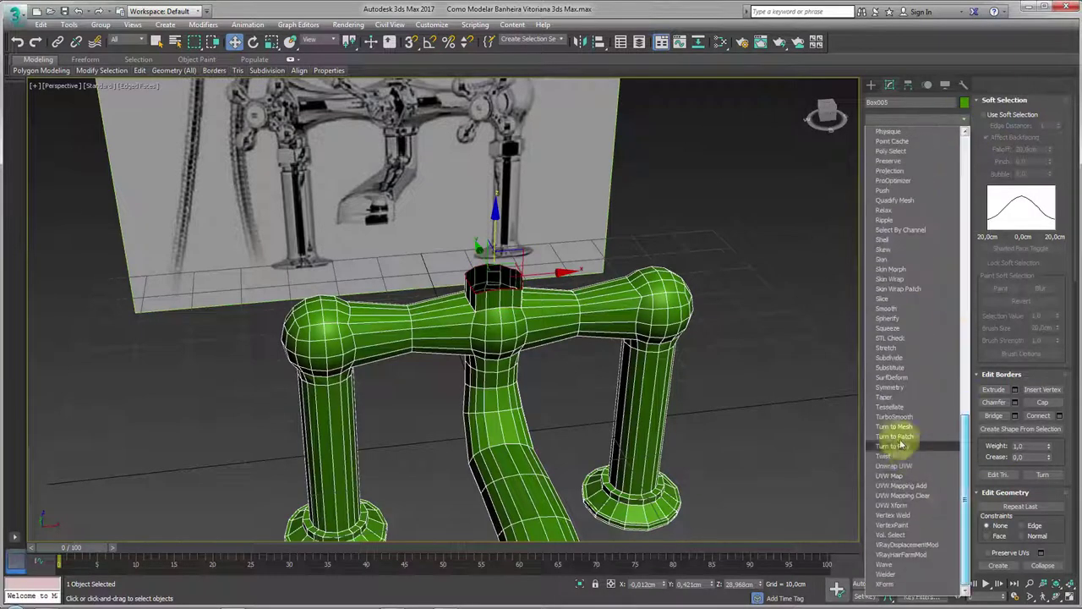
click(893, 319)
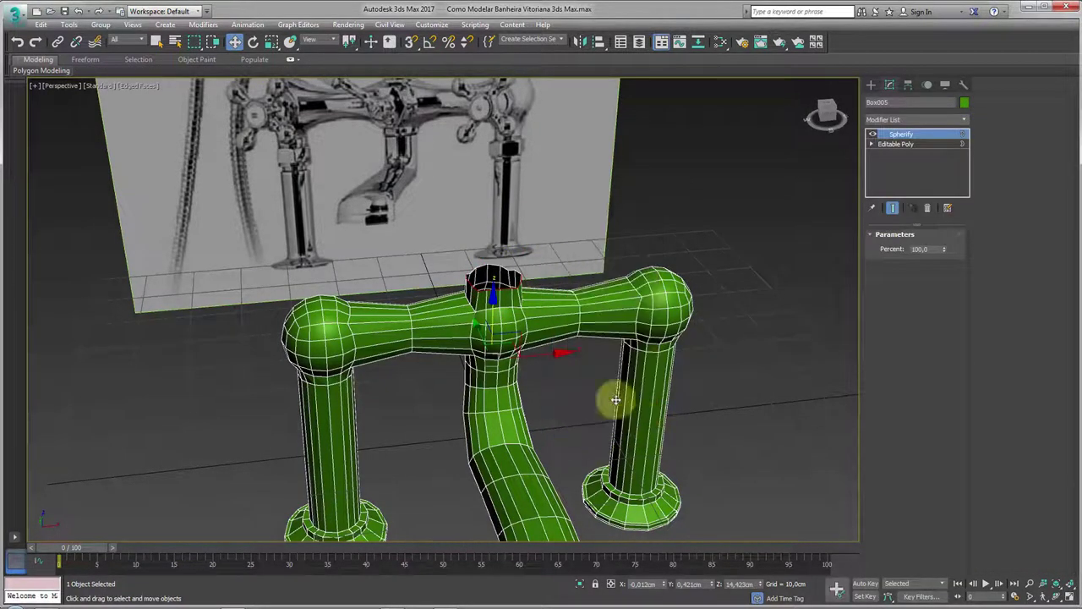
Convert back to Editable Poly and reselect the rounded top opening's border.
right_click(615, 400)
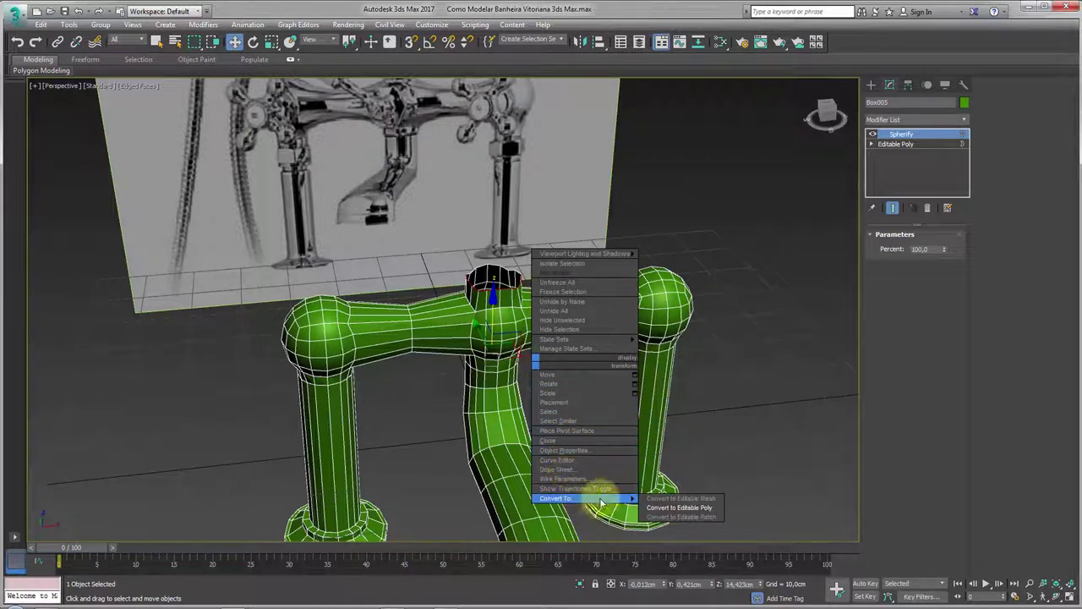
click(672, 507)
click(913, 248)
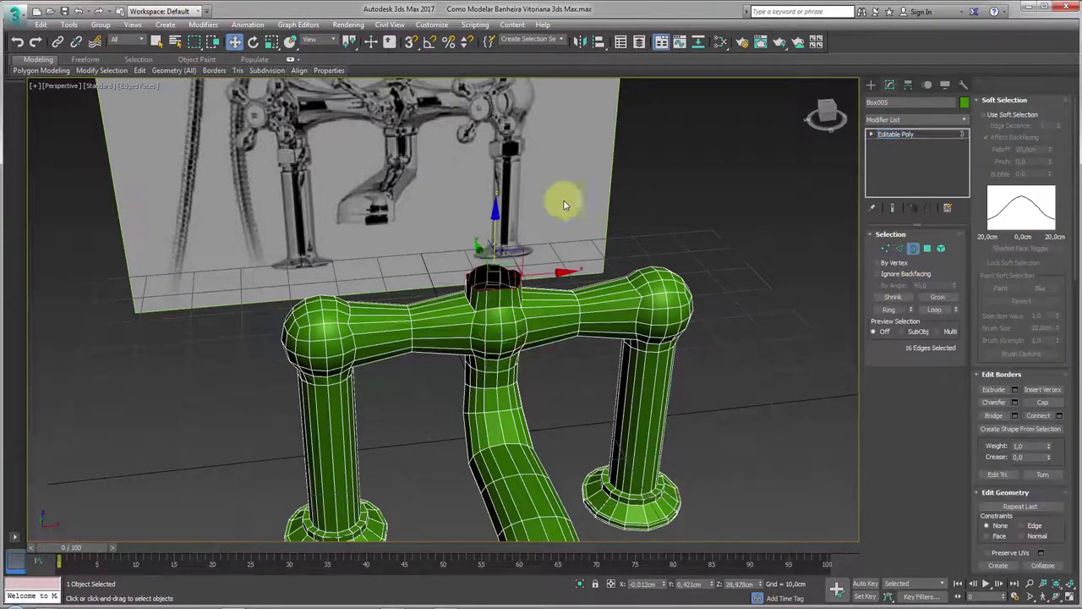
click(492, 292)
alt+middle_drag(492, 291, 501, 305)
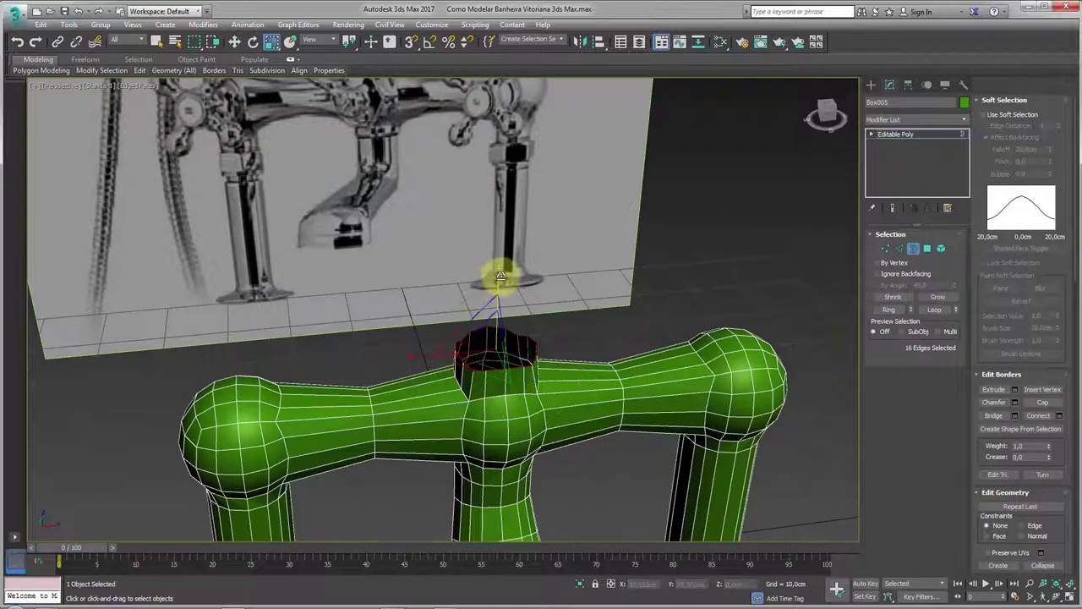
key(w)
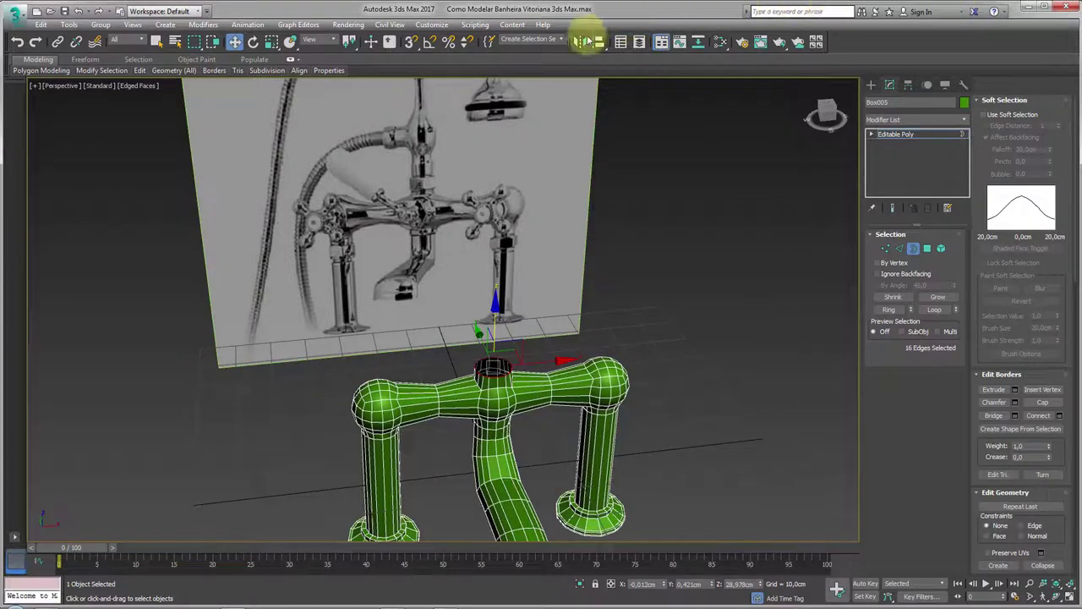
Try aligning the faucet to the reference image plane, cancelling both attempts.
click(912, 135)
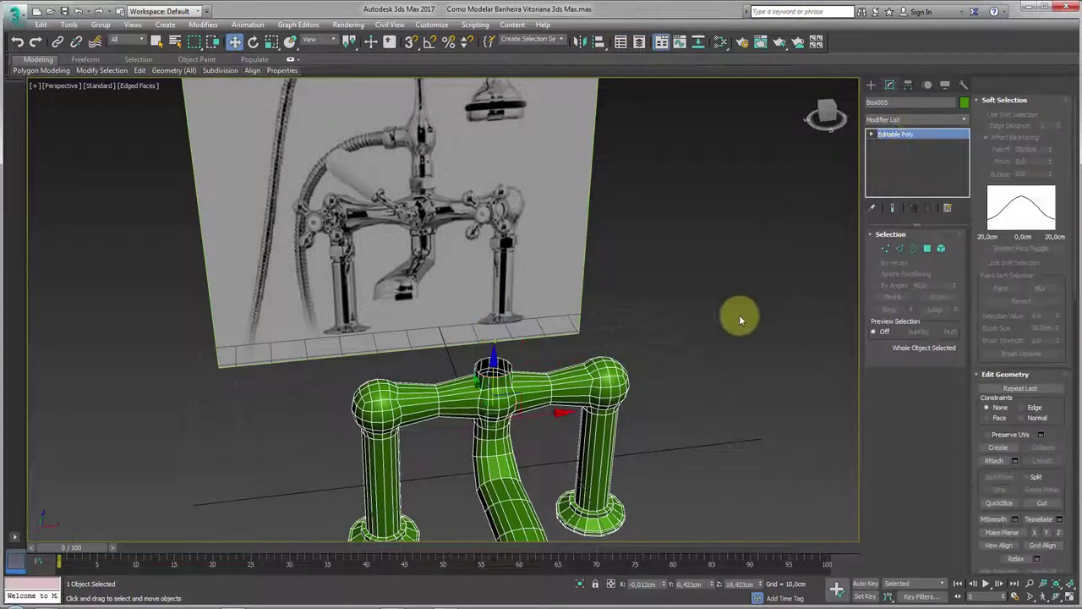
key(alt+a)
click(550, 249)
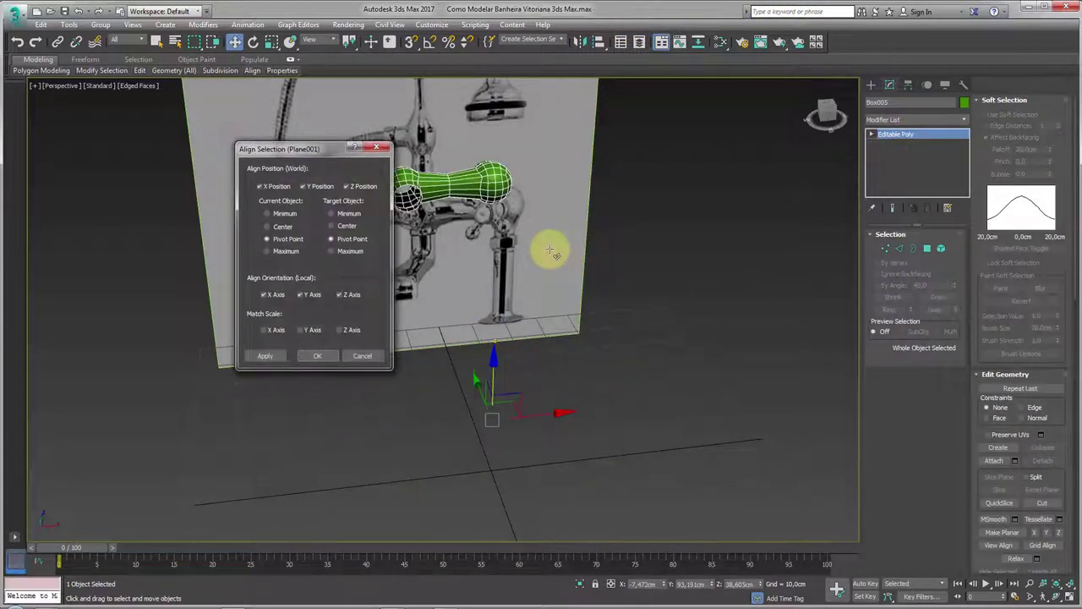
key(Escape)
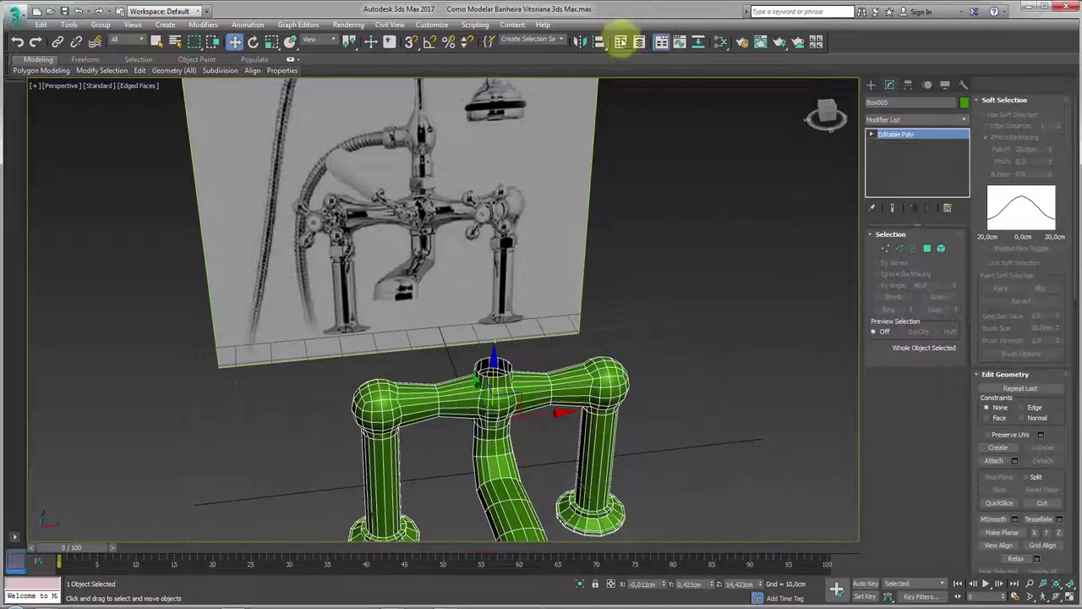
click(598, 43)
click(578, 305)
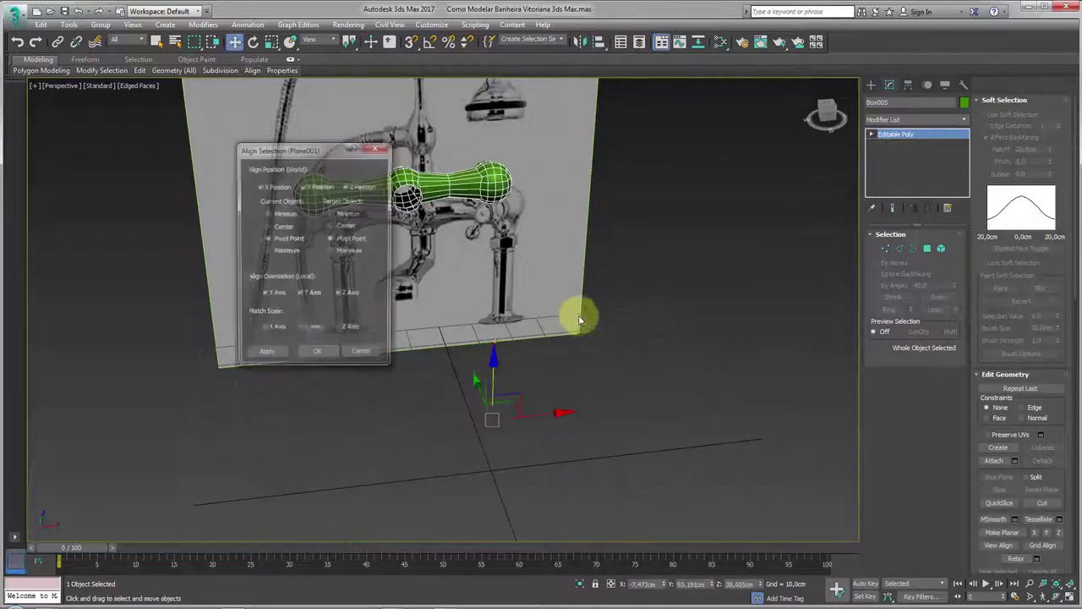
key(Escape)
mouse_move(572, 345)
alt+middle_down()
mouse_move(591, 353)
mouse_move(563, 334)
mouse_move(608, 281)
mouse_move(563, 326)
alt+middle_up()
Reselect the top opening's border and extrude it upward into a short tube.
click(913, 249)
click(580, 280)
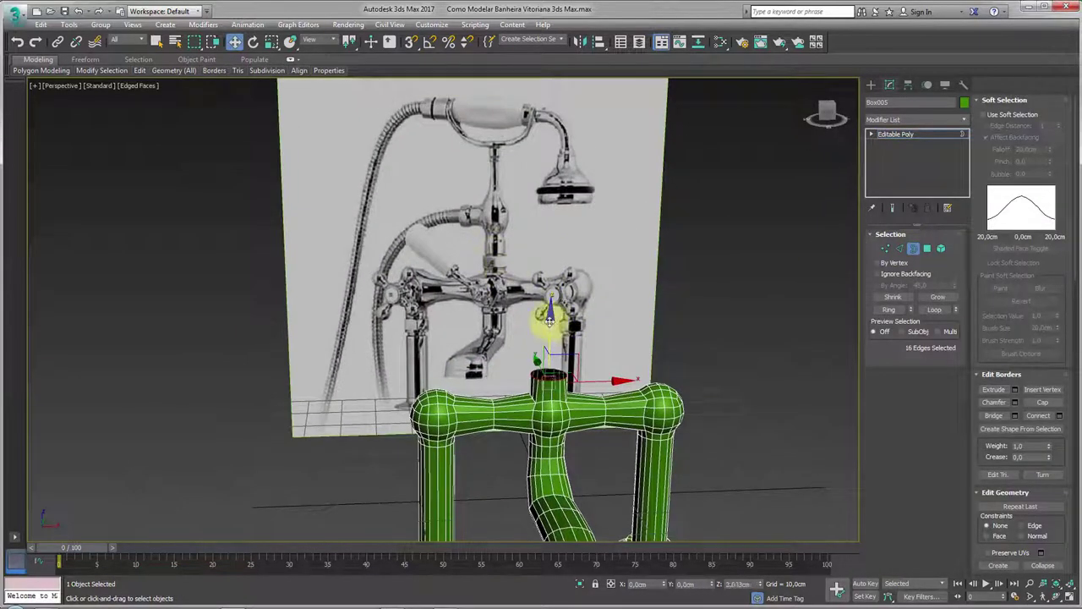
drag(551, 325, 556, 322)
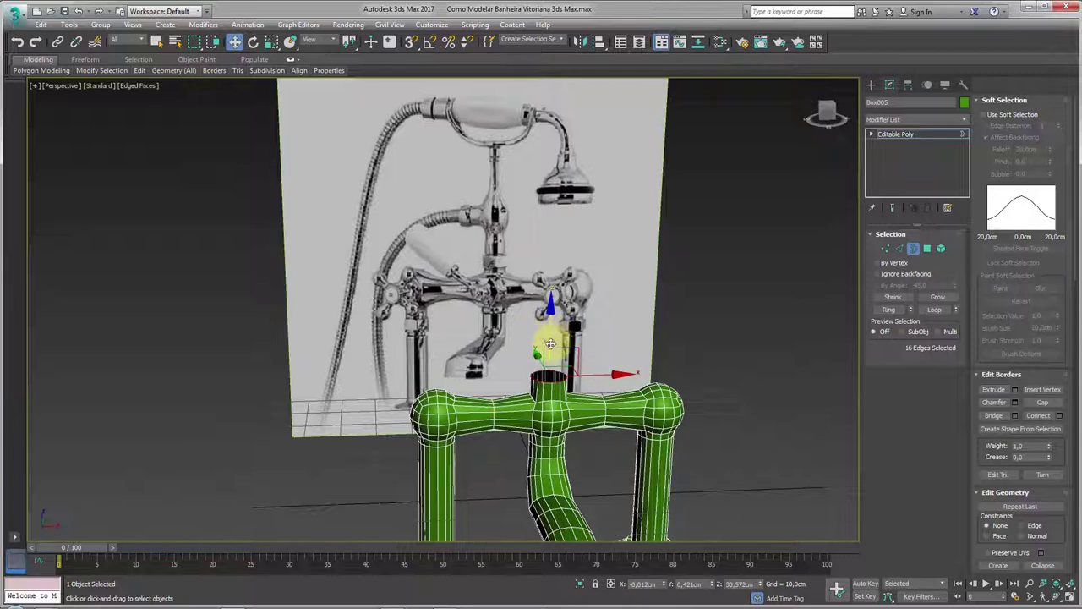
scroll(551, 347, up, 3)
key(r)
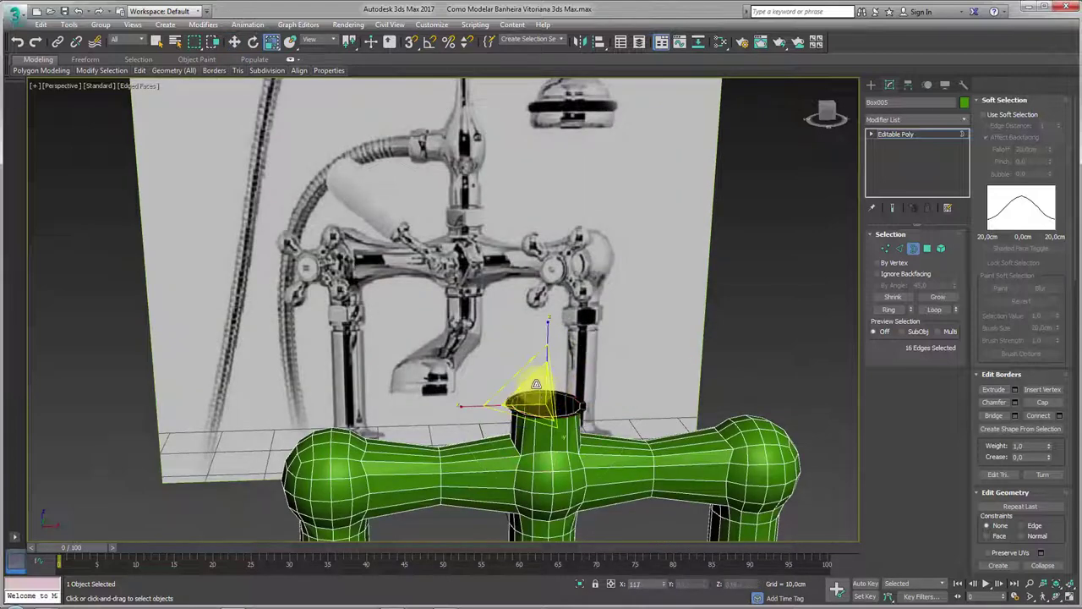
key(w)
shift+drag(545, 372, 550, 330)
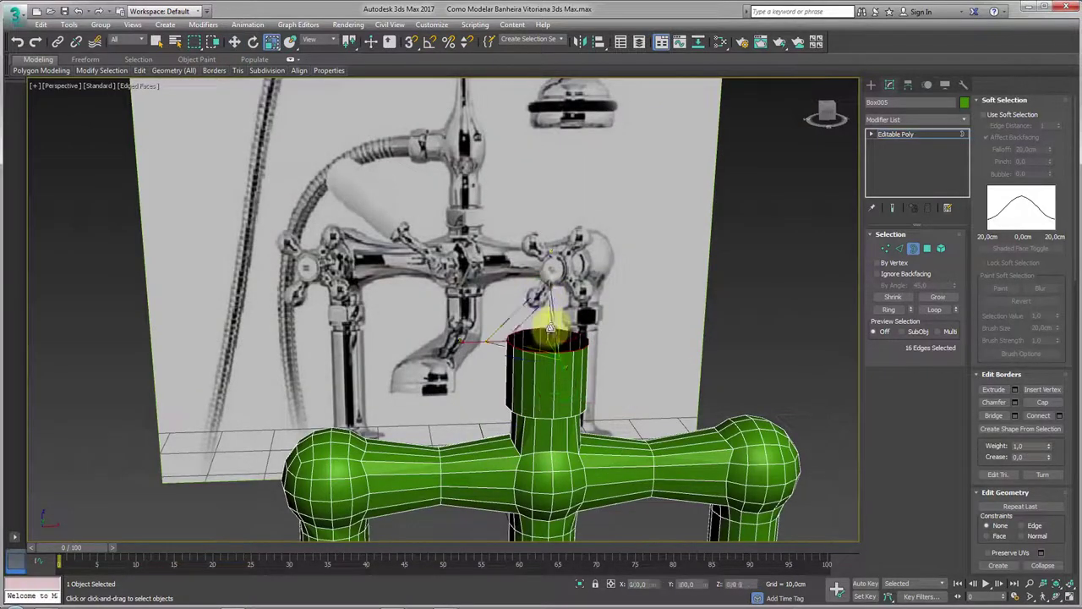
Extend the tube upward above the collar, scaling it into a tapered, thin pipe.
key(w)
click(554, 310)
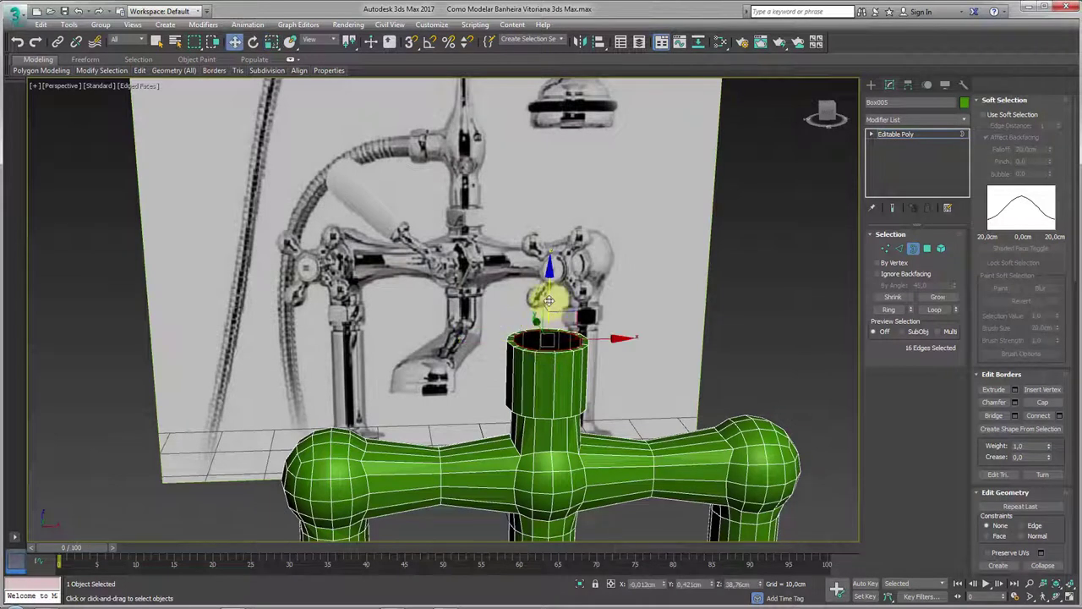
shift+drag(549, 301, 470, 106)
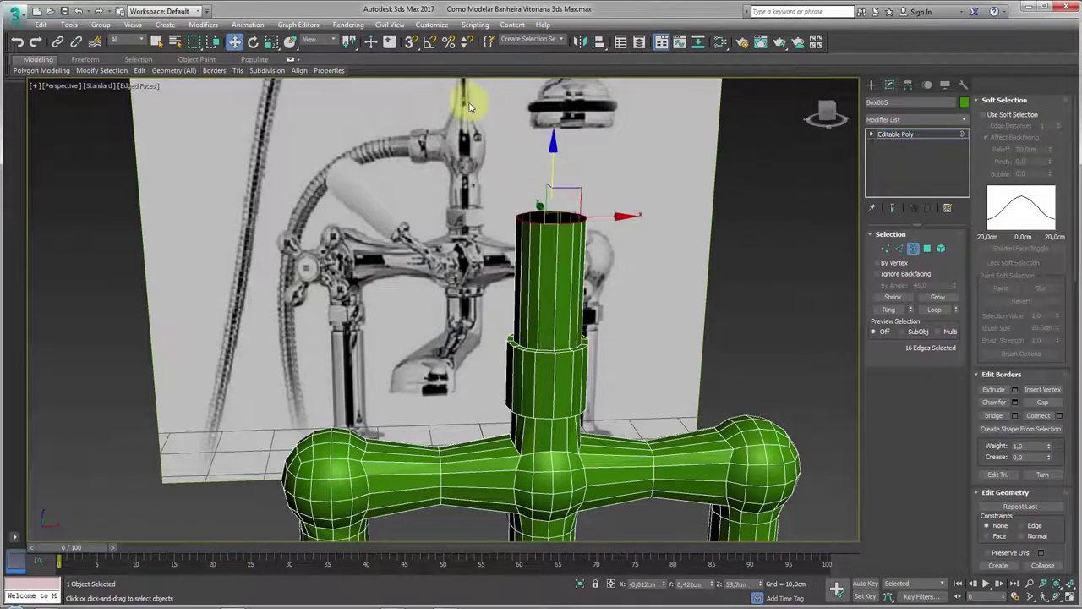
shift+drag(543, 188, 555, 302)
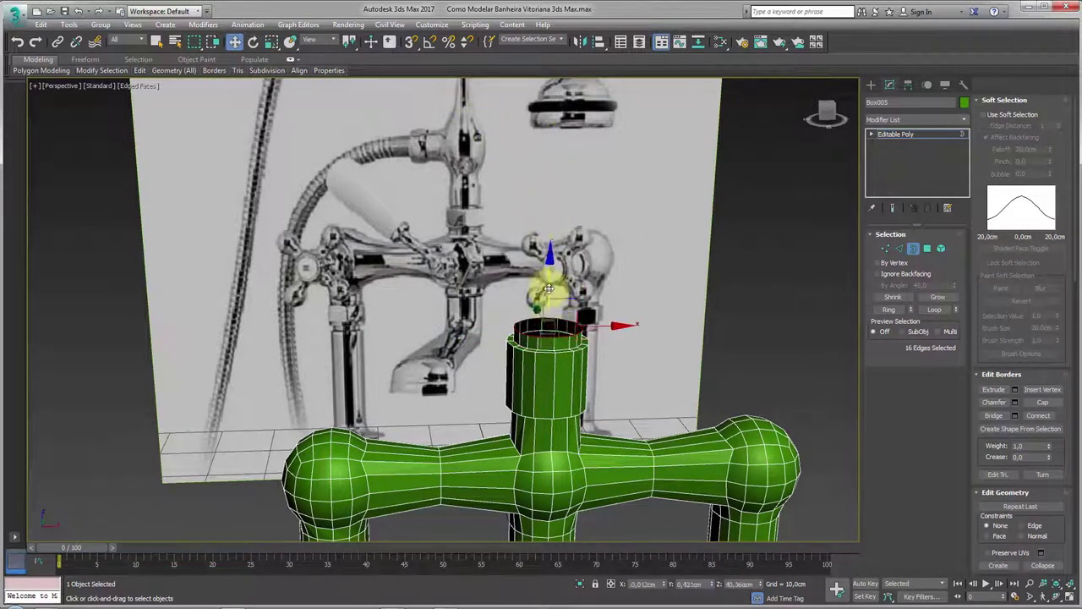
key(r)
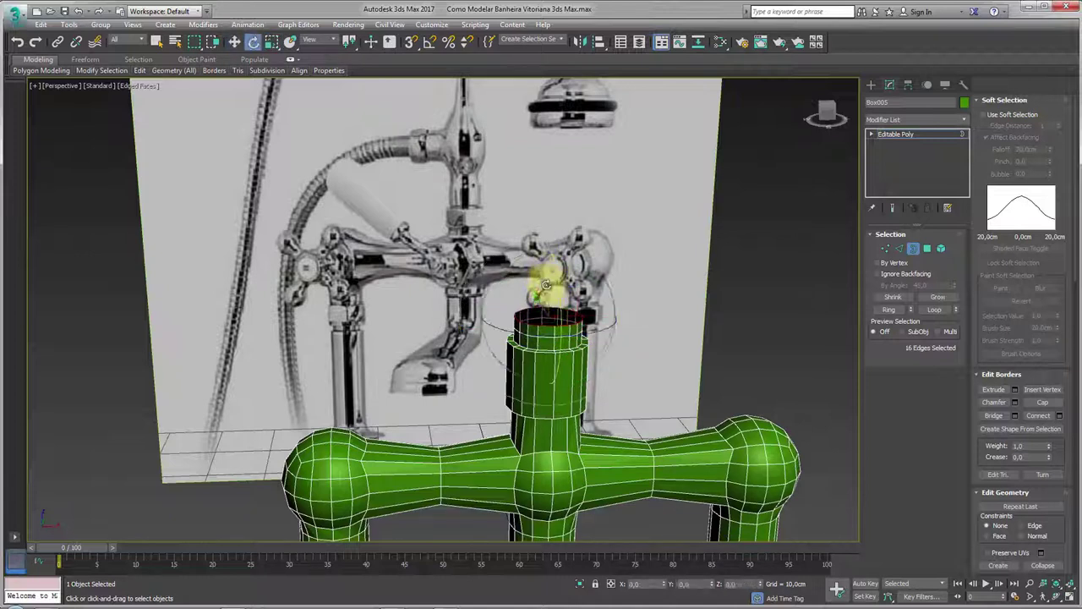
key(w)
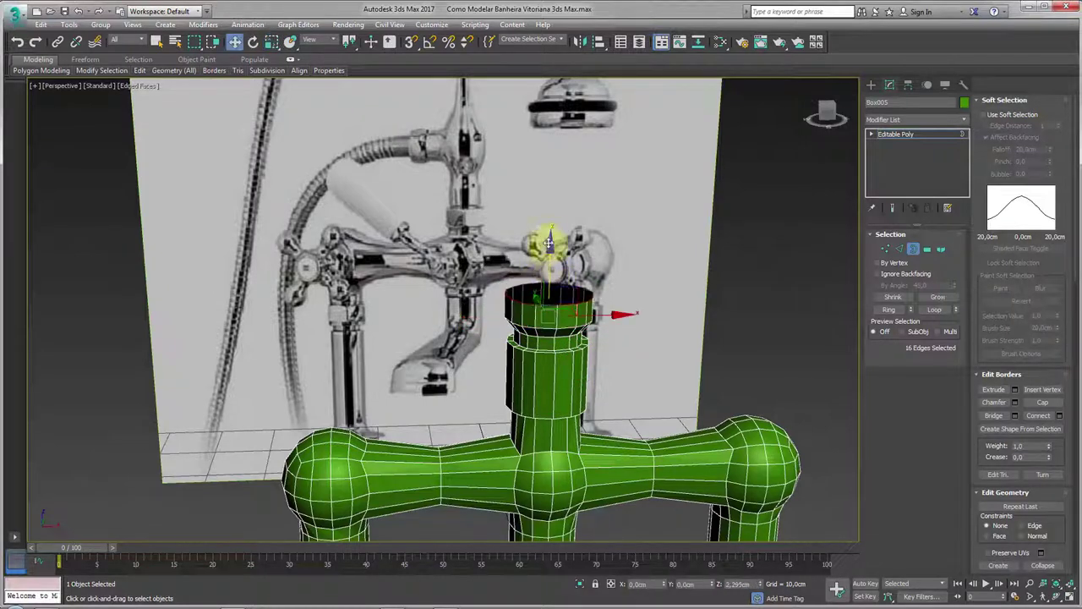
mouse_move(548, 253)
shift+mouse_down()
mouse_move(541, 223)
mouse_move(552, 195)
shift+mouse_up()
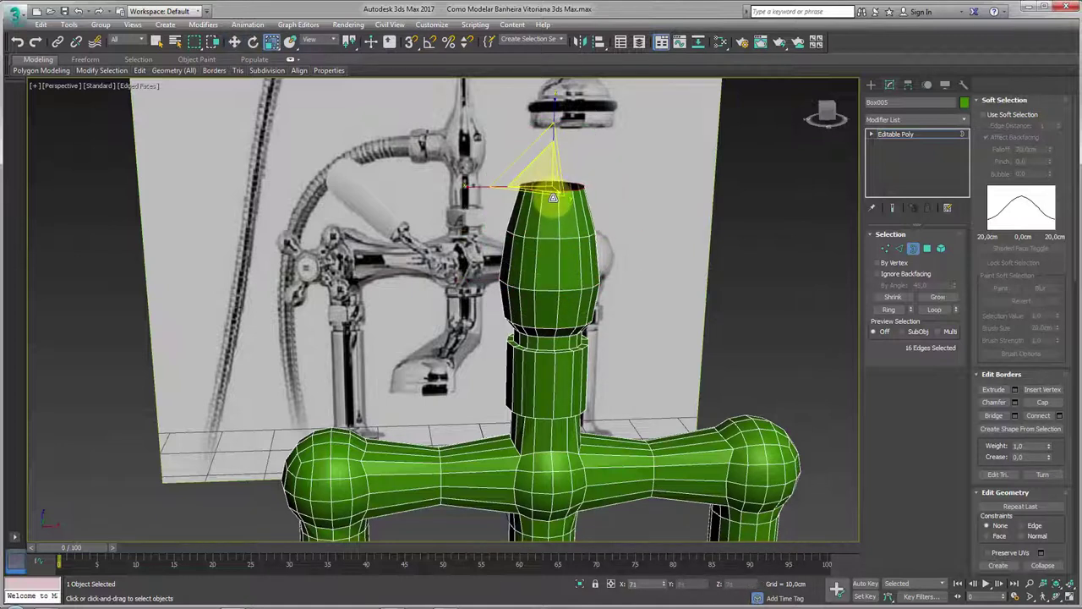
scroll(546, 205, down, 3)
scroll(558, 309, down, 3)
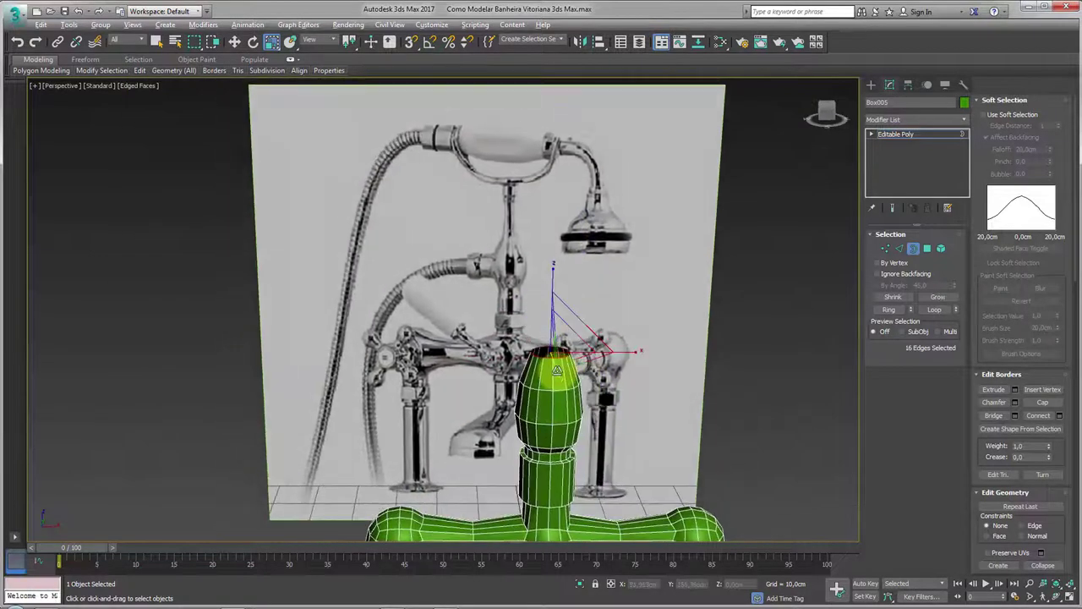
scroll(554, 314, down, 4)
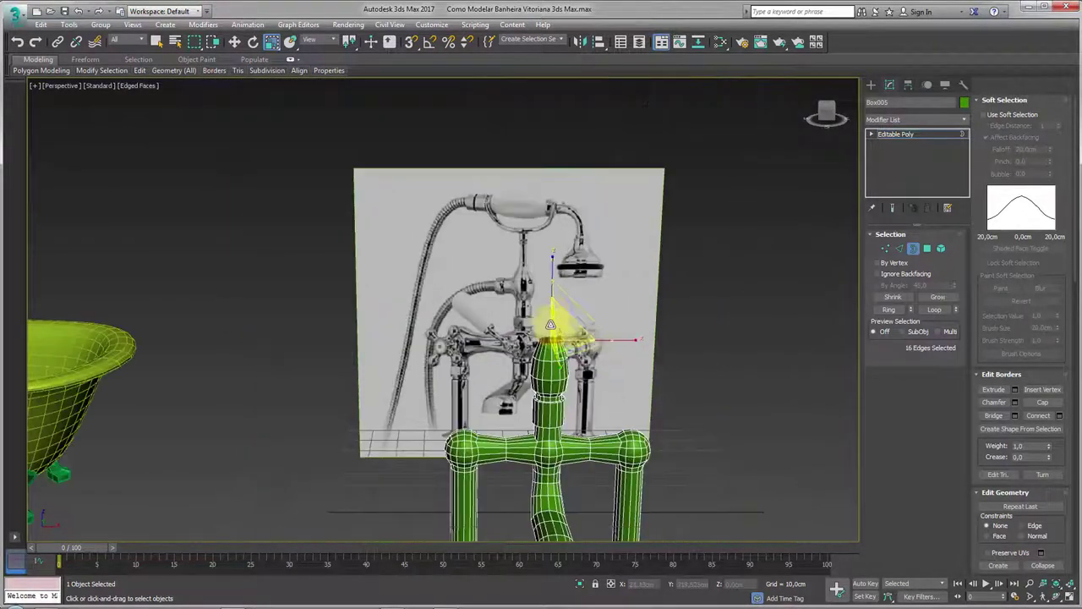
scroll(554, 315, up, 4)
key(w)
key(r)
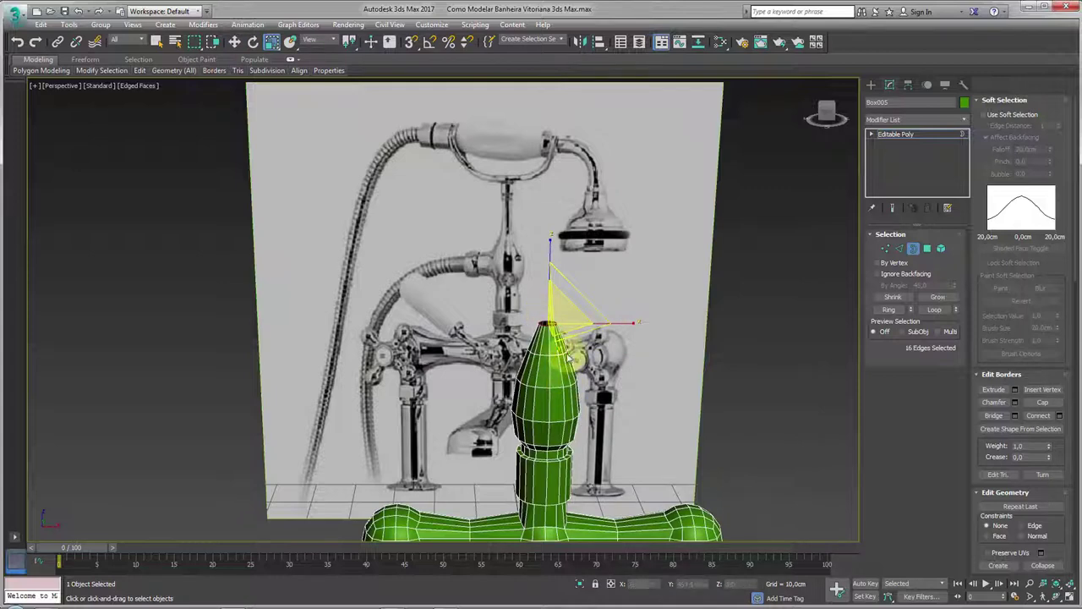
Move the neck's open top border upward toward the shower, raising it higher.
key(w)
drag(546, 279, 549, 196)
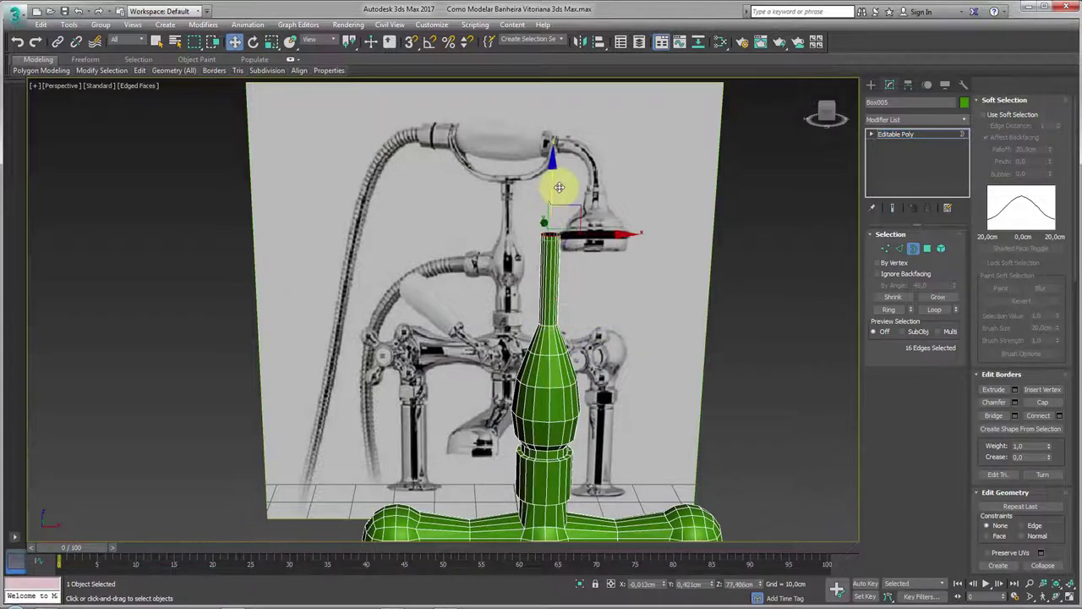
scroll(559, 187, up, 3)
key(e)
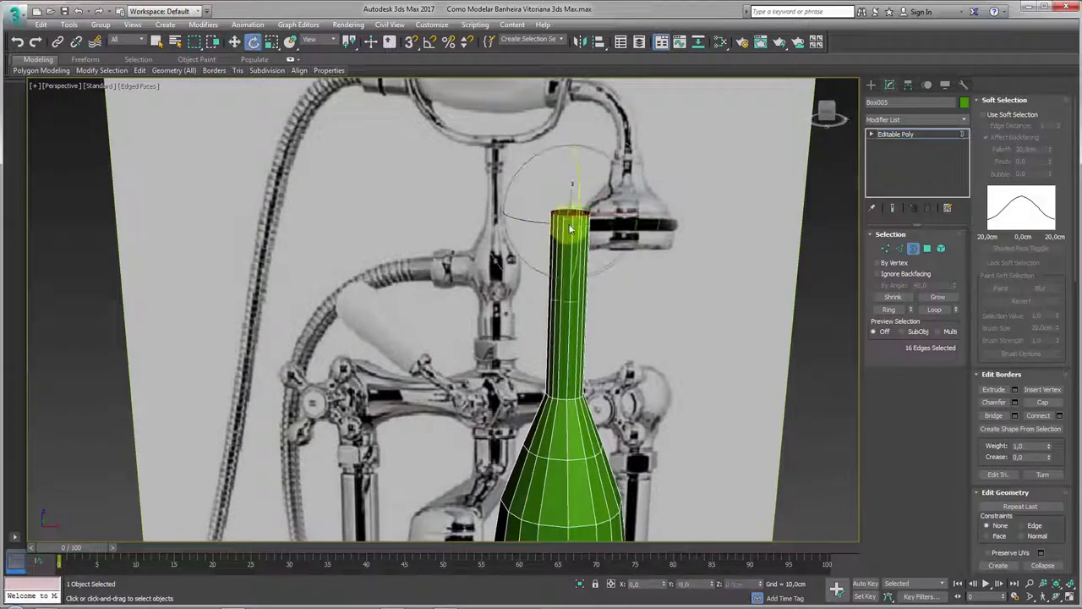
key(r)
key(w)
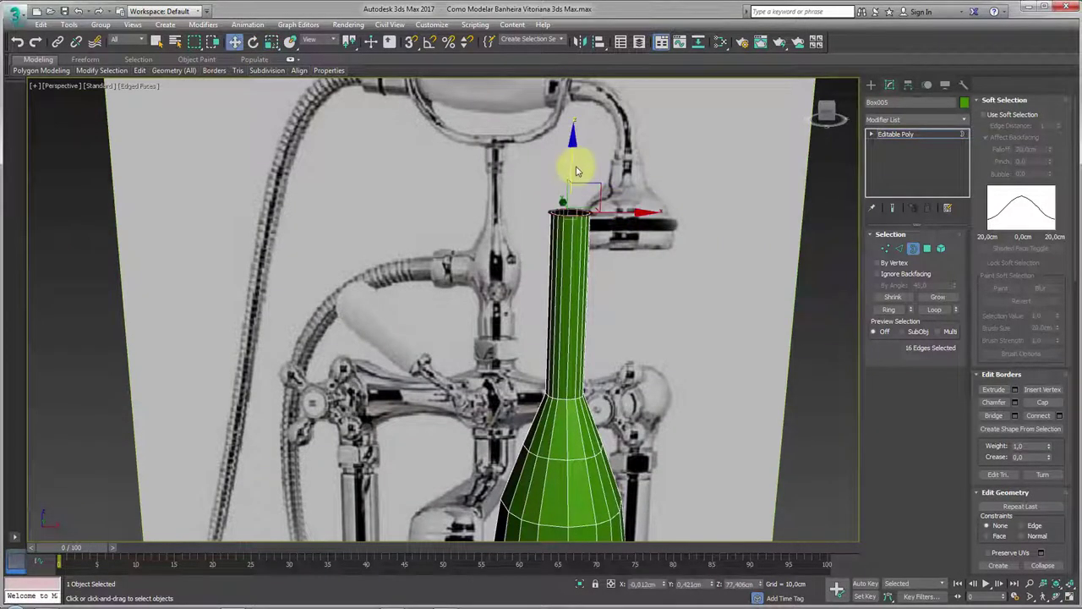
key(e)
key(r)
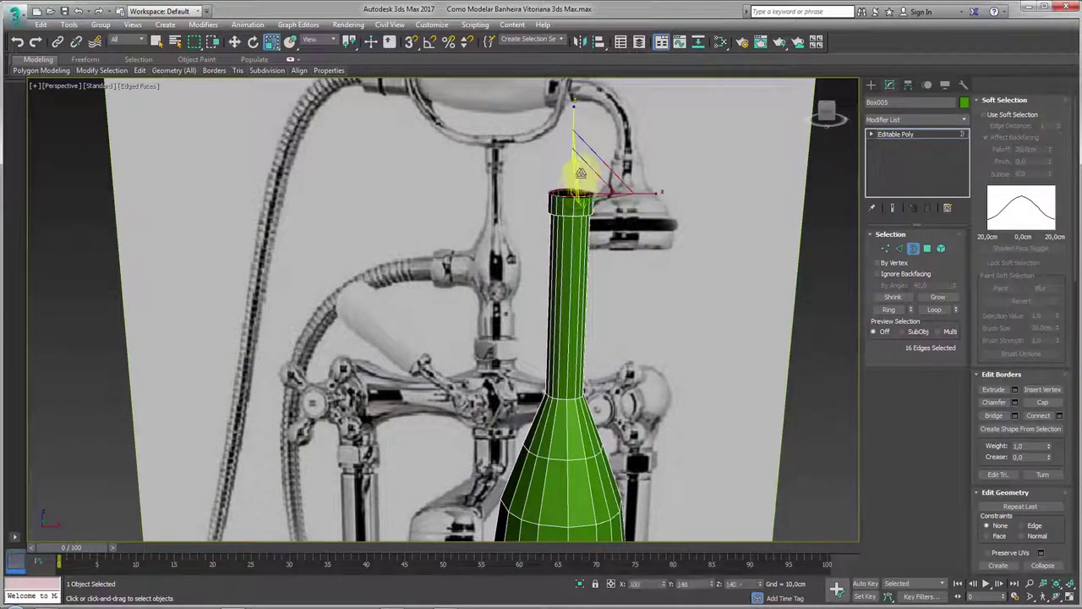
key(w)
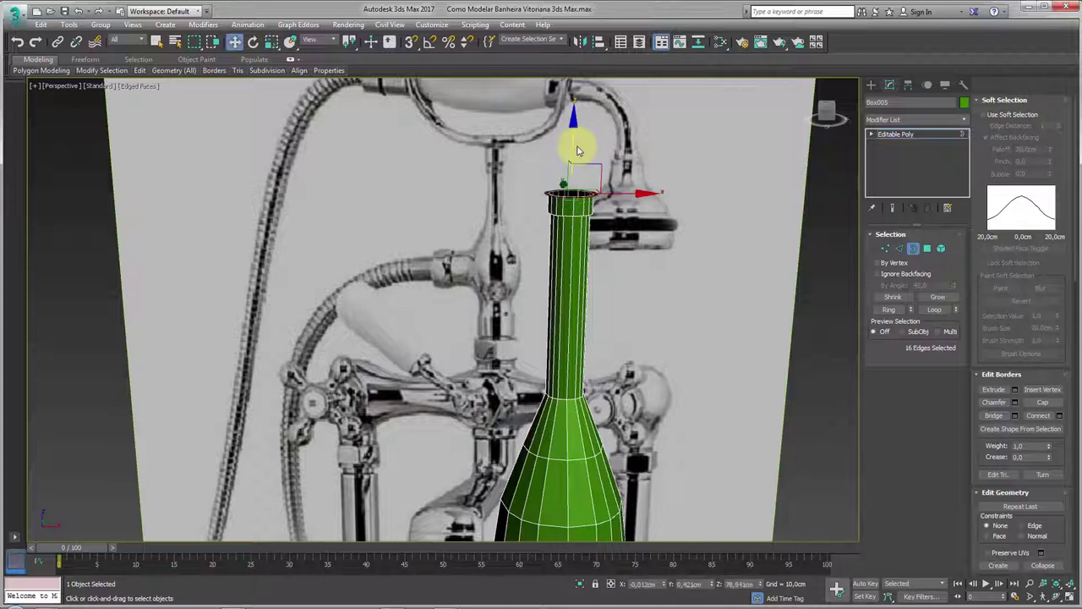
alt+middle_drag(572, 109, 548, 272)
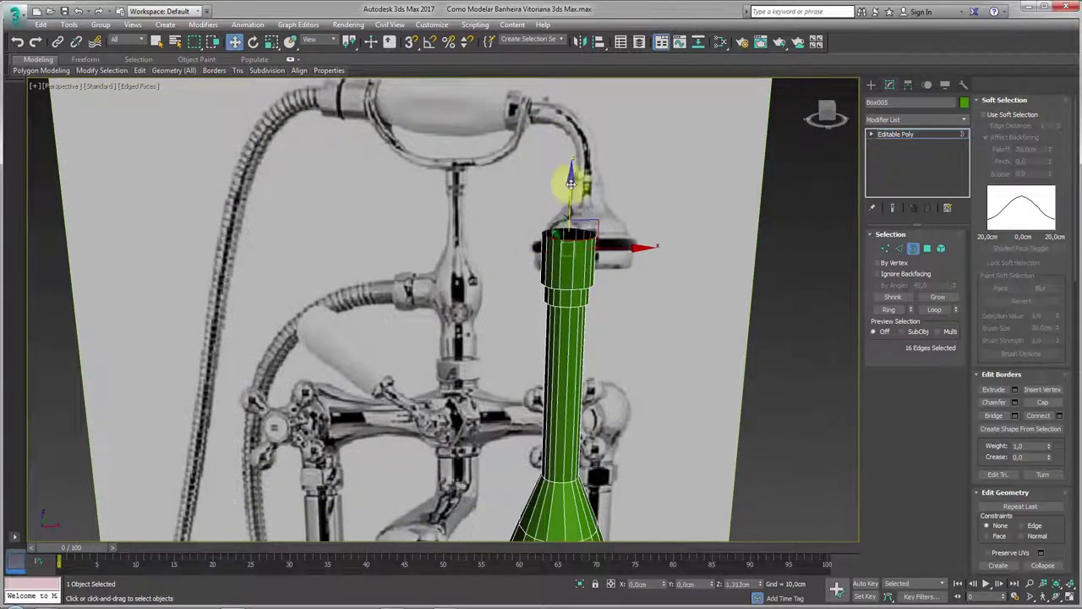
drag(572, 183, 571, 165)
Shrink the top opening almost to a point with Uniform Scale, then Cap it shut.
alt+middle_drag(634, 241, 635, 259)
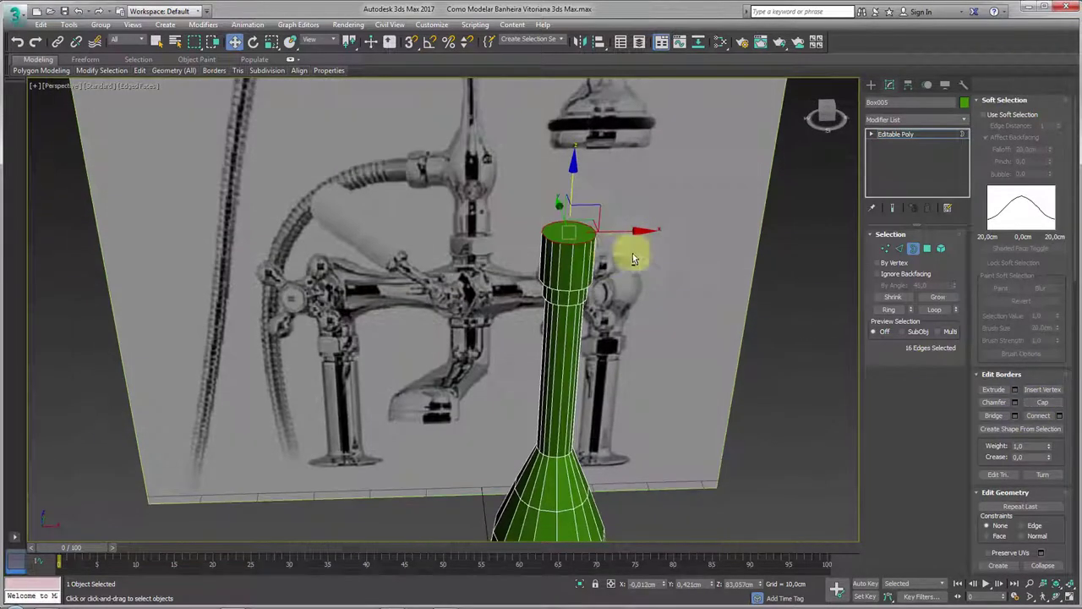
scroll(567, 236, up, 2)
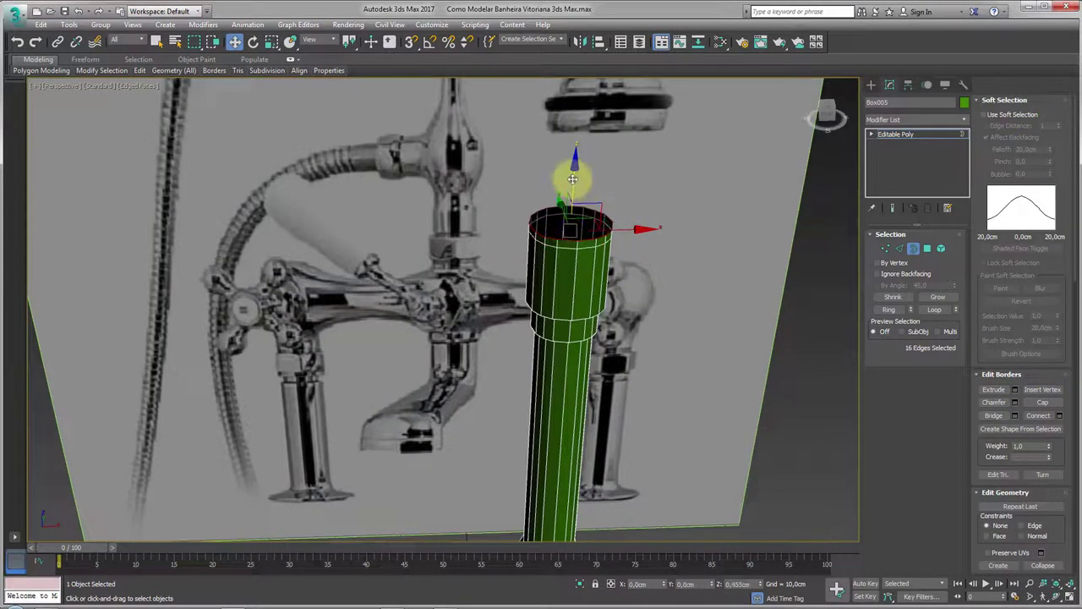
key(r)
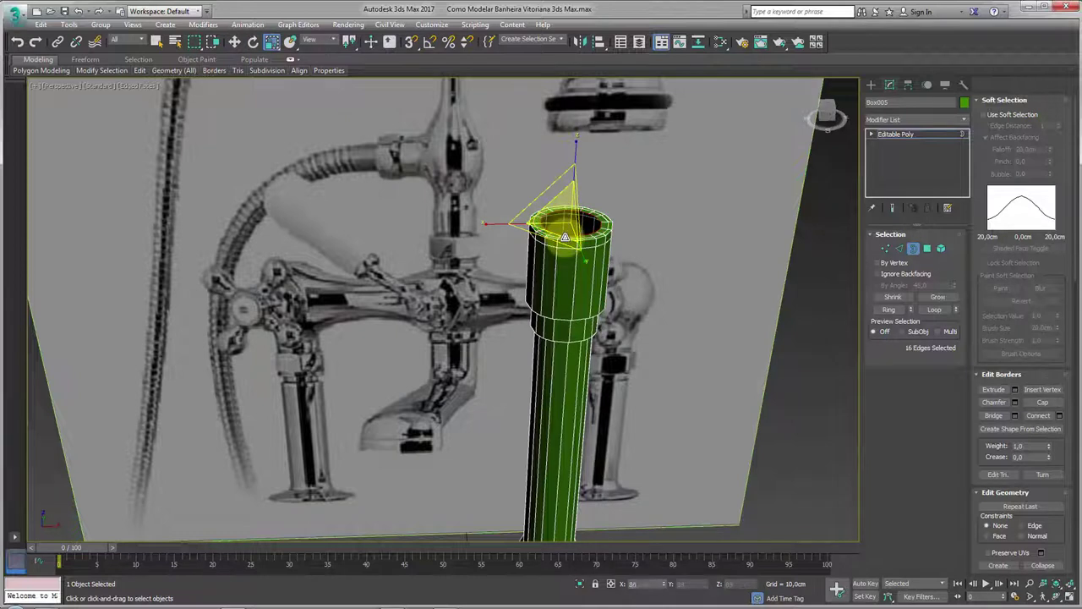
drag(562, 219, 578, 306)
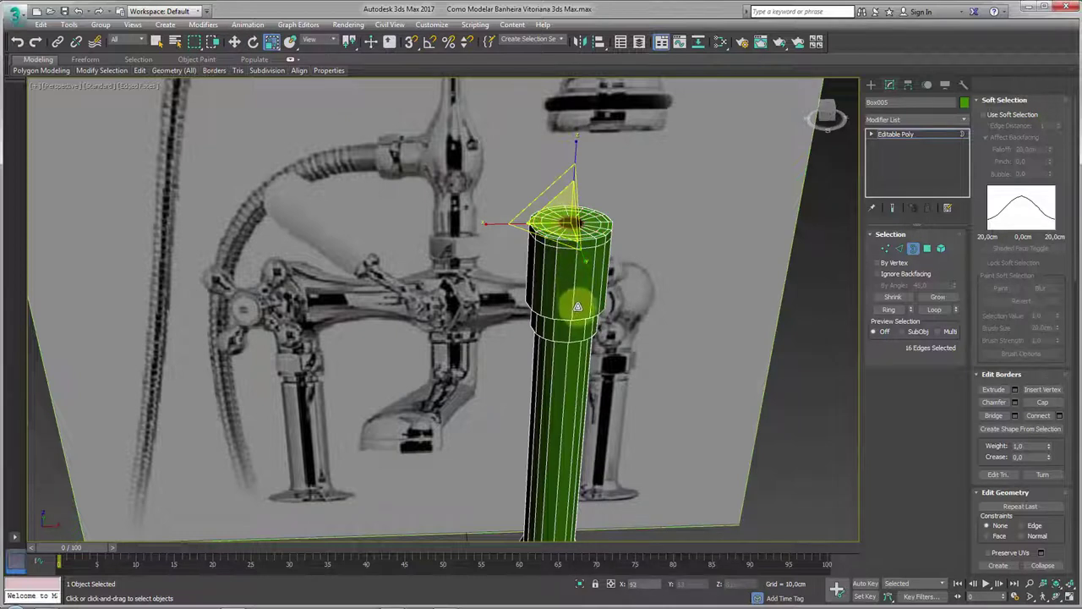
click(1047, 403)
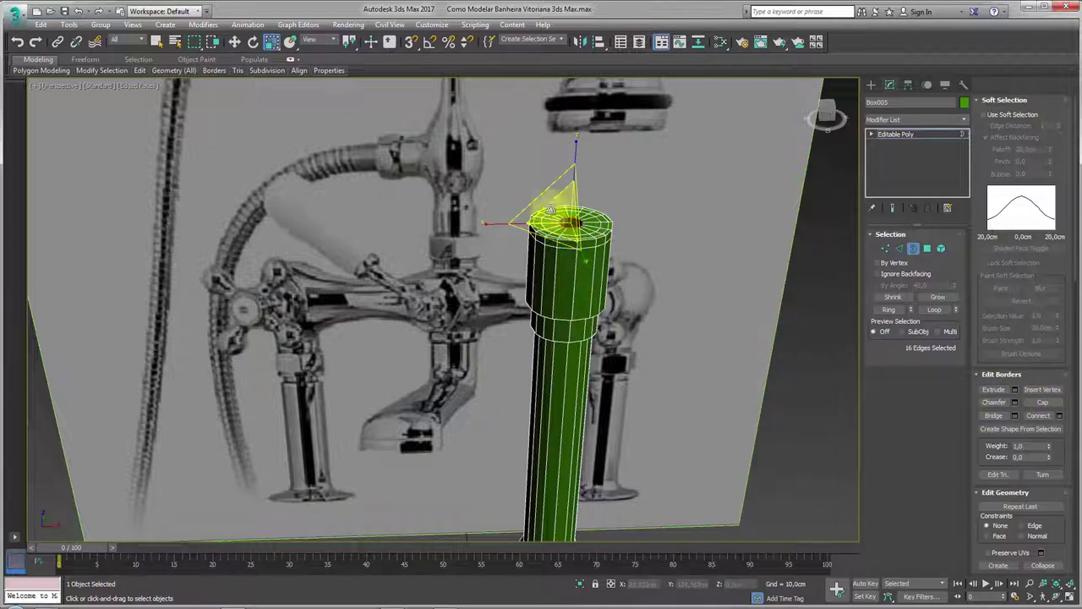
click(998, 100)
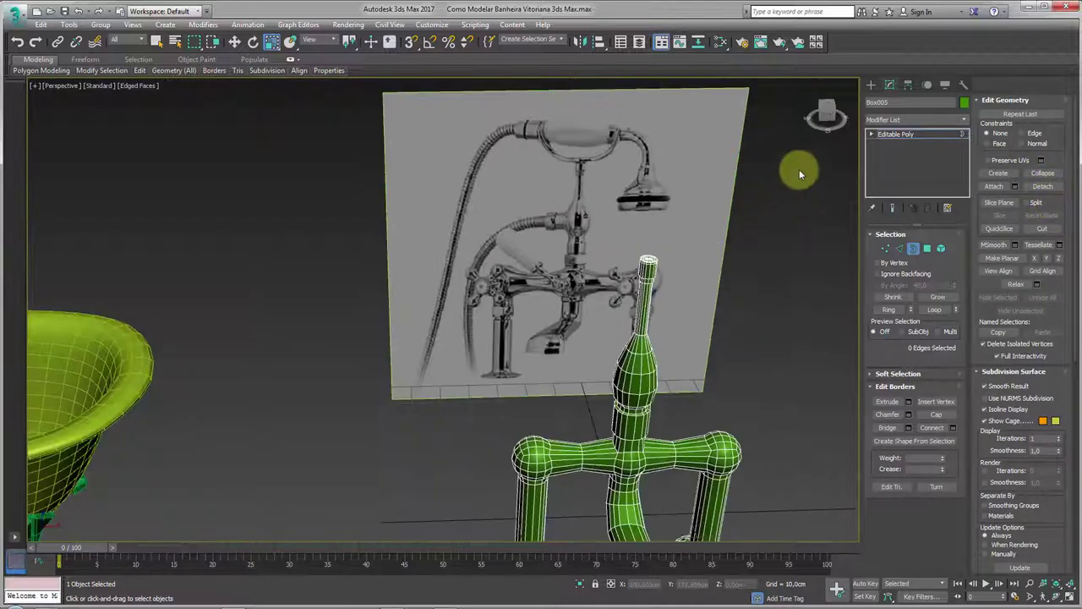
Exit Border mode and turn off Edged Faces (F4) so the faucet shows smooth shading.
click(892, 140)
scroll(640, 314, down, 5)
mouse_move(660, 241)
alt+middle_down()
mouse_move(749, 333)
mouse_move(677, 338)
alt+middle_up()
scroll(697, 347, up, 5)
key(F4)
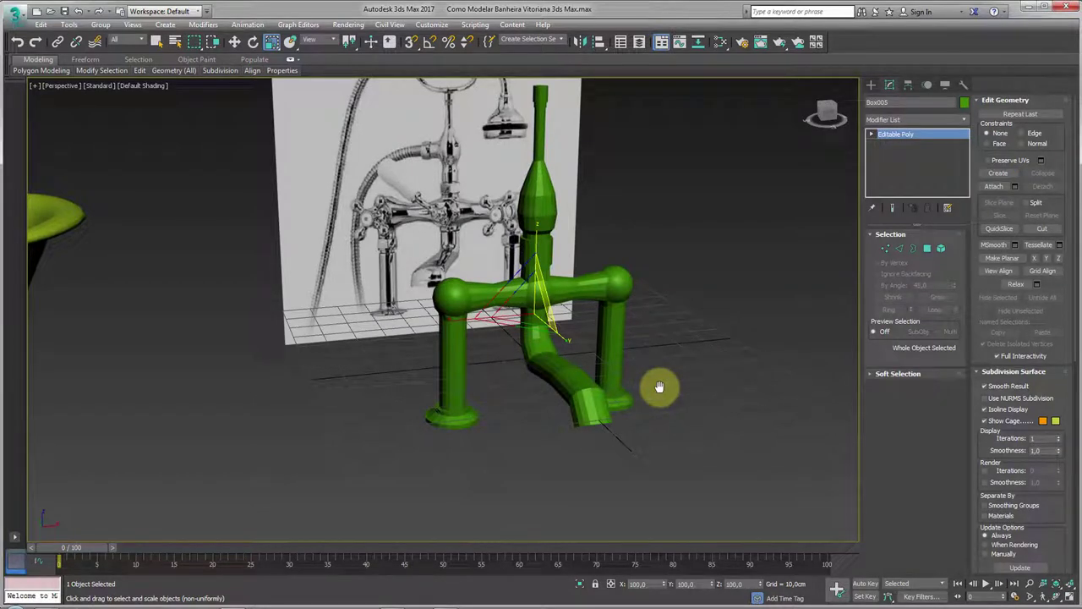
key(5)
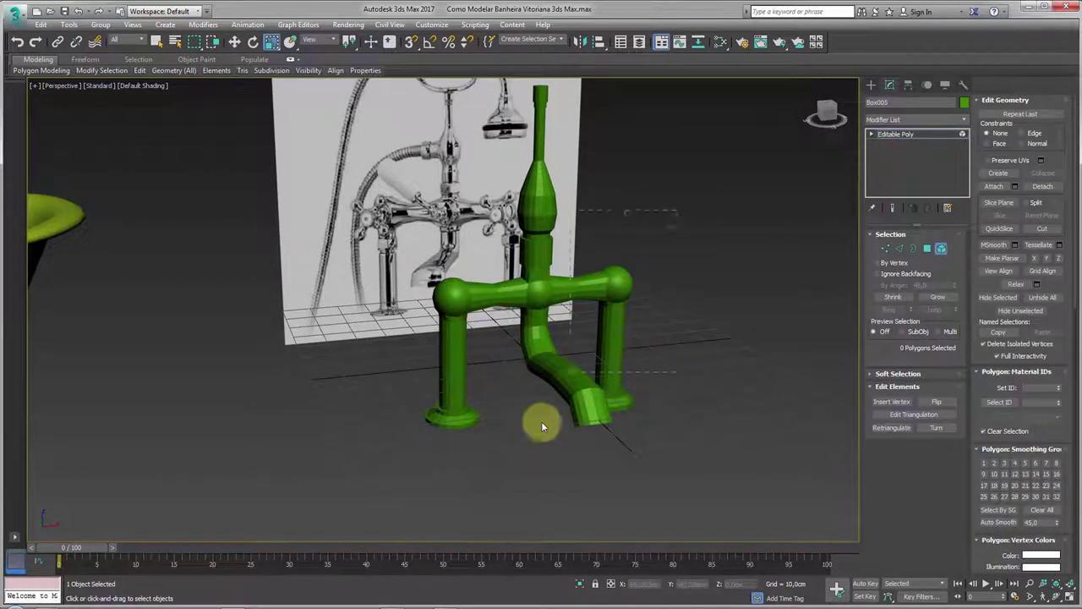
key(ctrl+a)
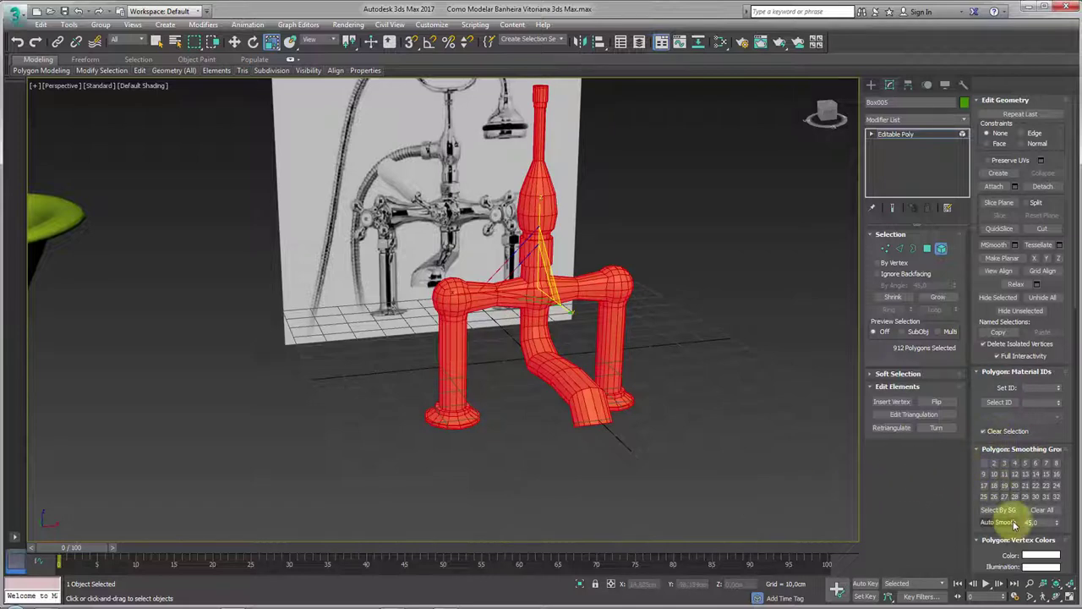
click(727, 411)
Orbit and zoom in on the reference photo to study the stem detail.
mouse_move(563, 338)
alt+middle_down()
mouse_move(476, 285)
mouse_move(601, 224)
alt+middle_up()
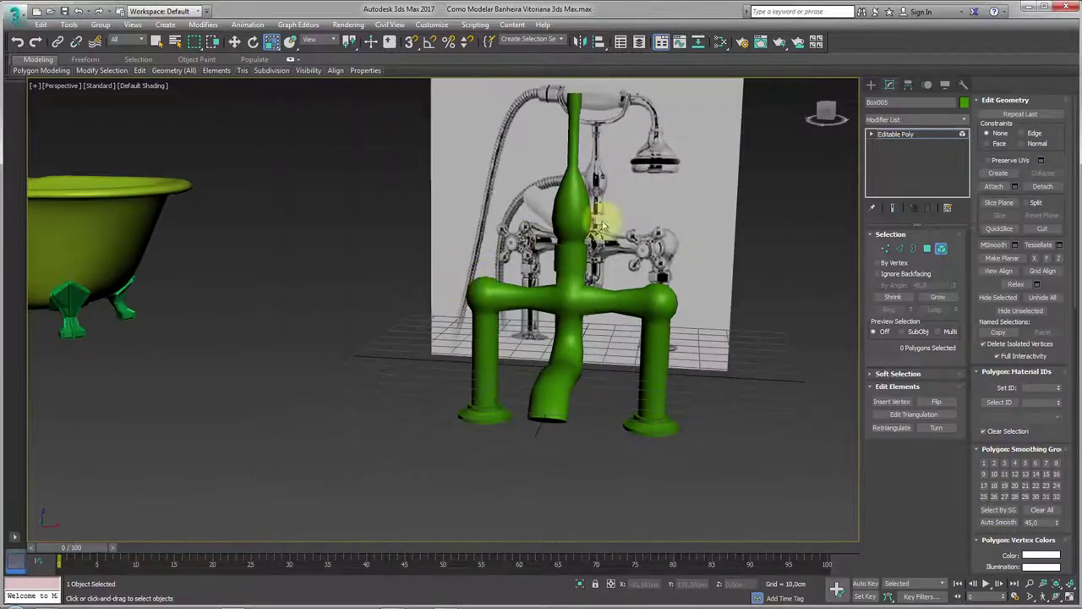
alt+middle_drag(599, 335, 549, 294)
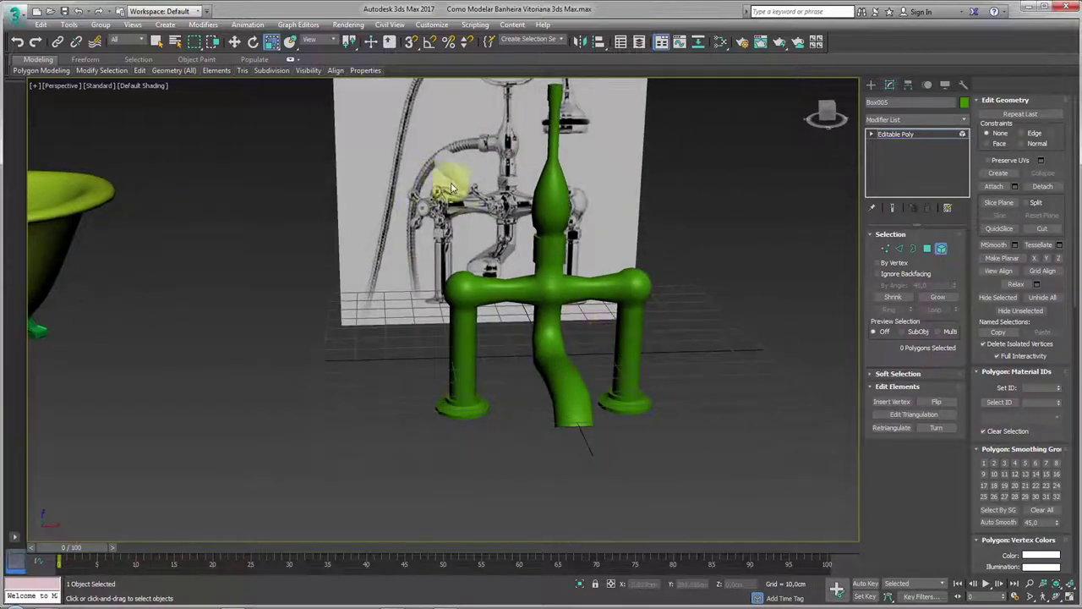
scroll(459, 269, up, 2)
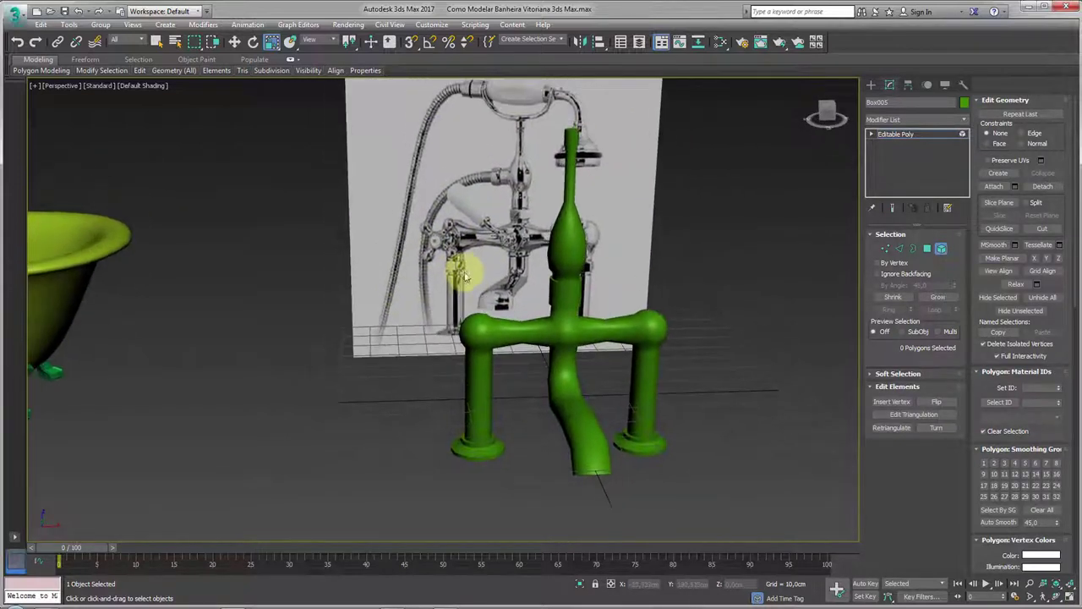
scroll(462, 268, up, 5)
scroll(449, 266, up, 2)
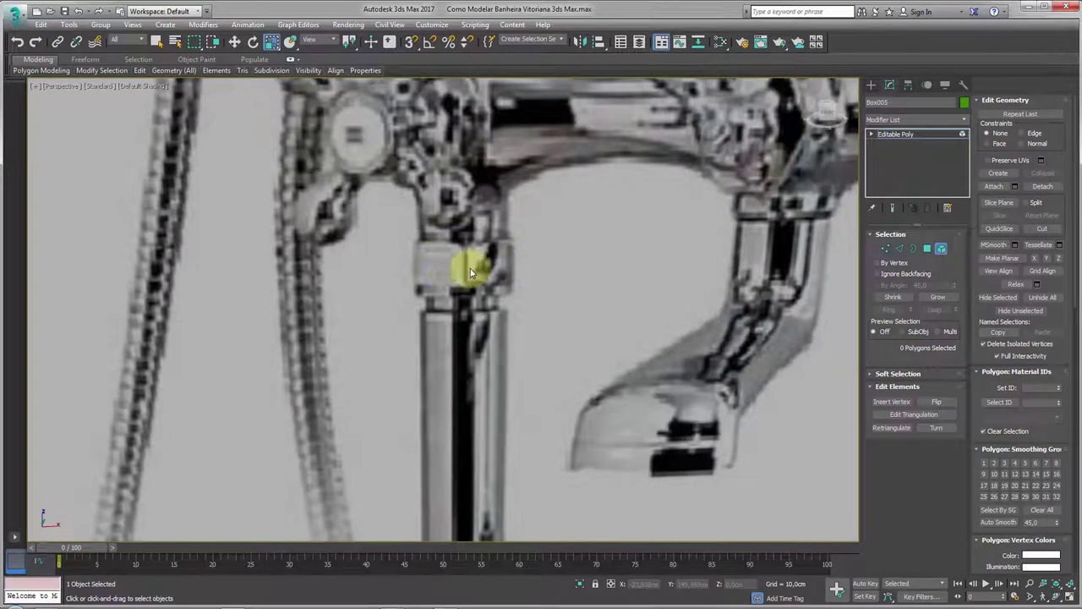
scroll(470, 268, down, 5)
scroll(443, 273, up, 5)
scroll(451, 282, up, 2)
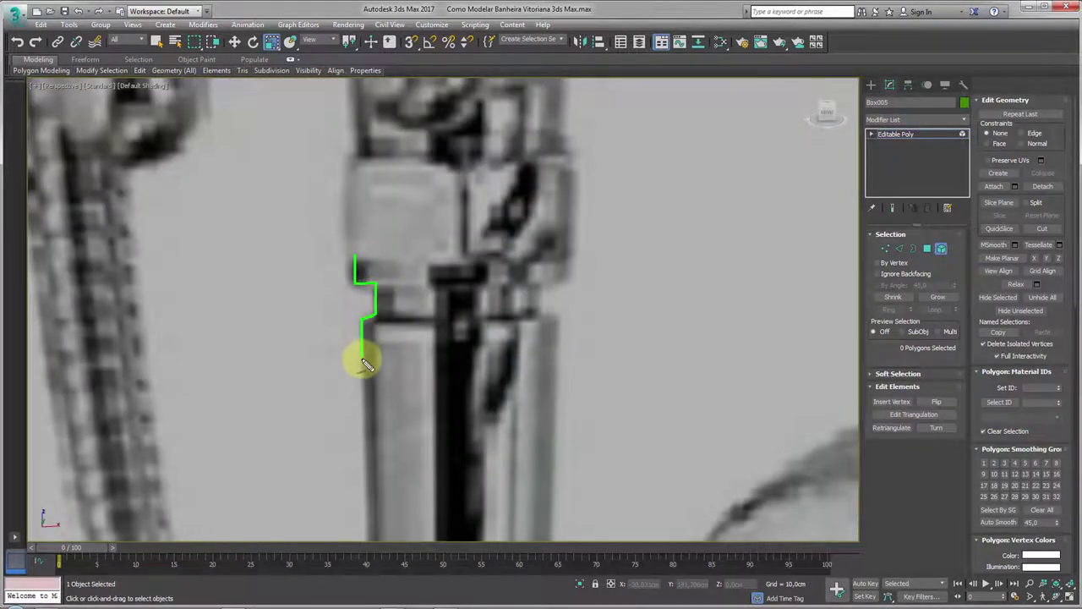
scroll(398, 338, down, 5)
scroll(623, 449, down, 3)
mouse_move(665, 408)
alt+middle_down()
mouse_move(615, 321)
mouse_move(668, 317)
alt+middle_up()
key(ctrl+a)
In Edge mode with Edged Faces back on, select the edge loop at the right leg's top.
click(901, 247)
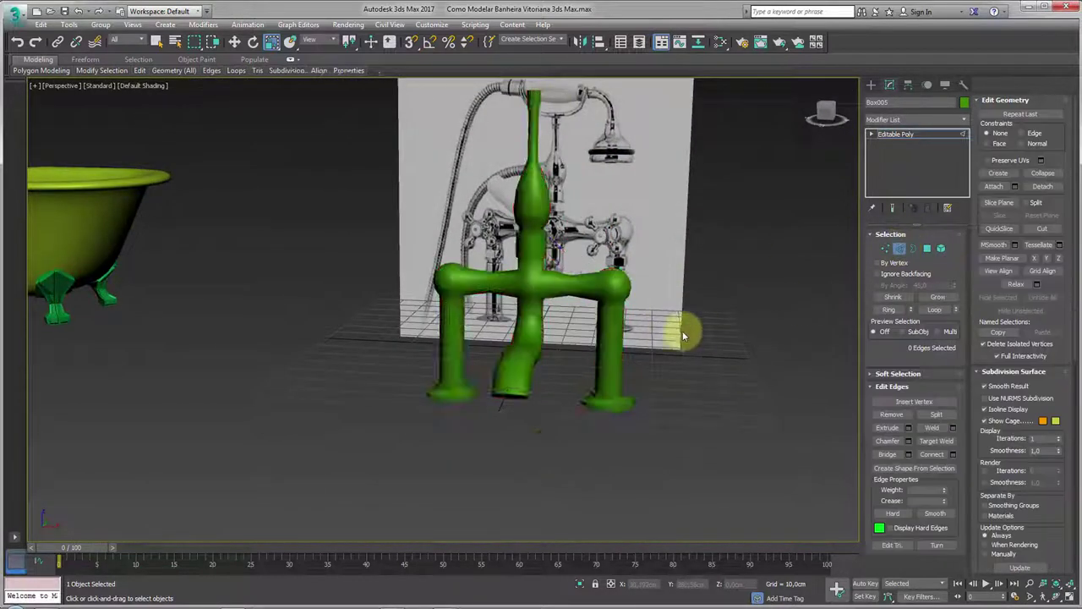
scroll(676, 334, up, 5)
key(F4)
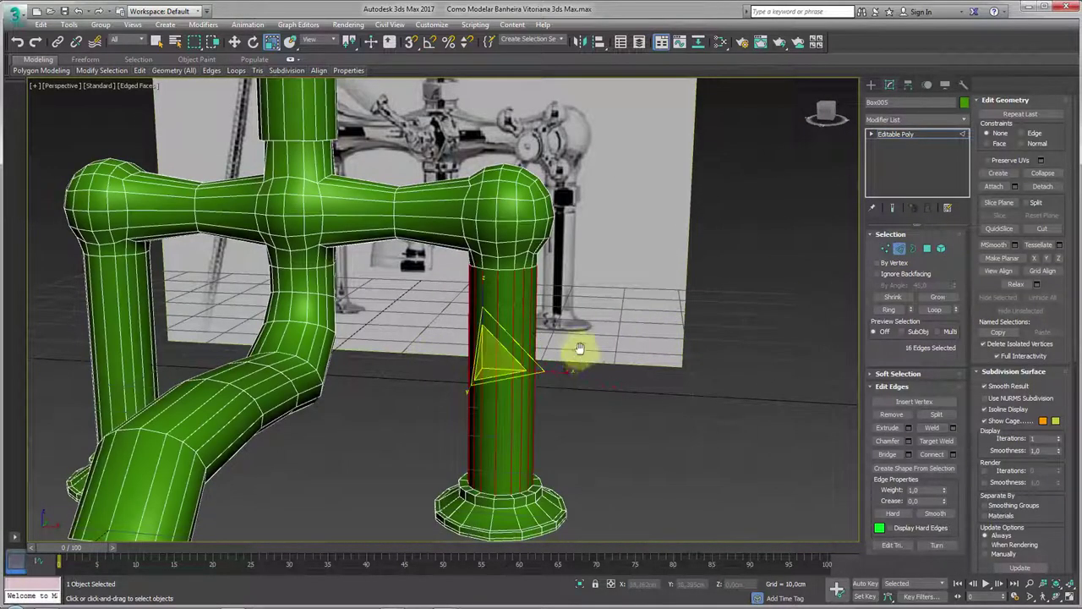
alt+middle_drag(580, 350, 716, 342)
key(w)
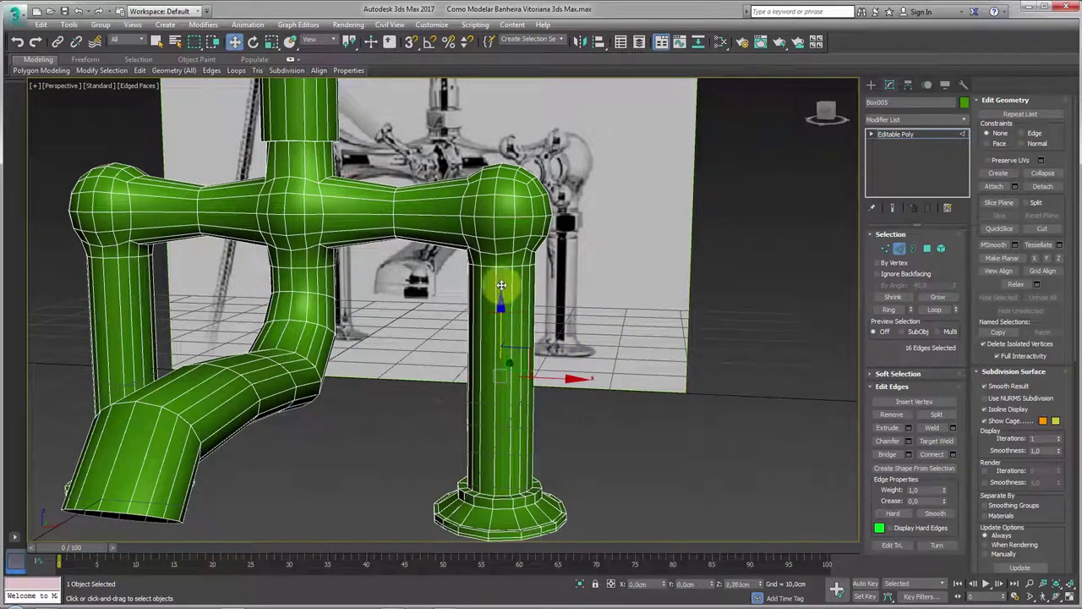
mouse_move(517, 230)
alt+middle_down()
mouse_move(447, 282)
mouse_move(483, 271)
alt+middle_up()
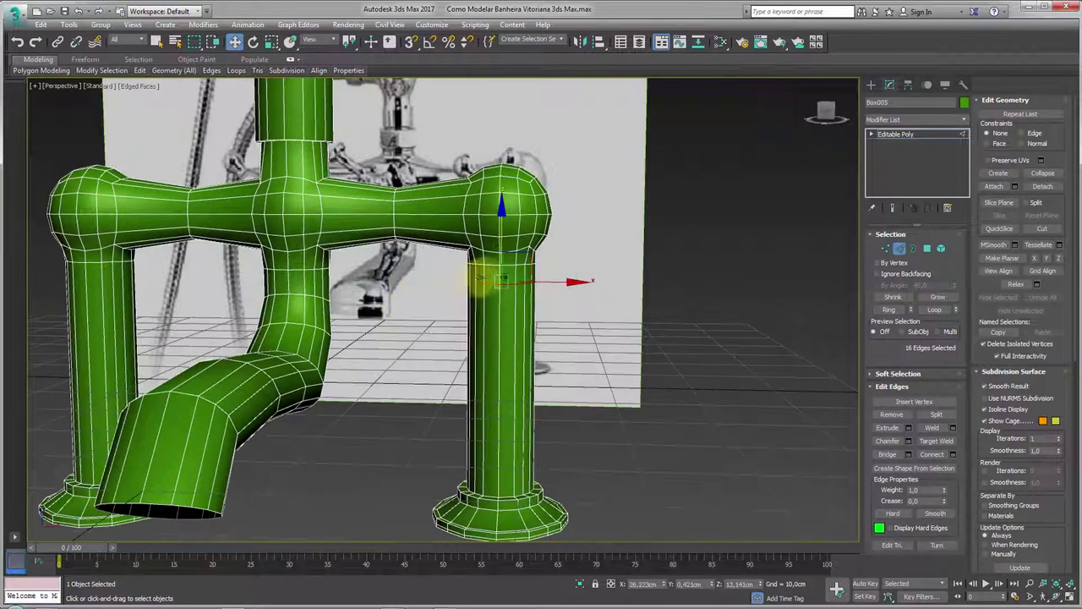
click(483, 270)
Convert the loop to polygons and extrude them about -0.723 cm into a shallow groove.
click(926, 248)
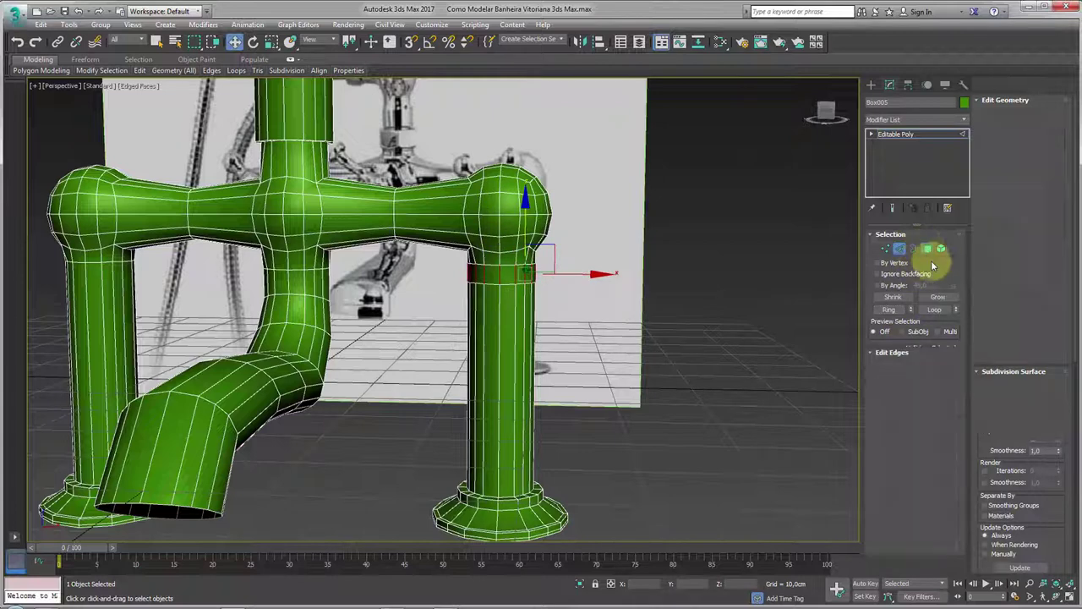
click(909, 415)
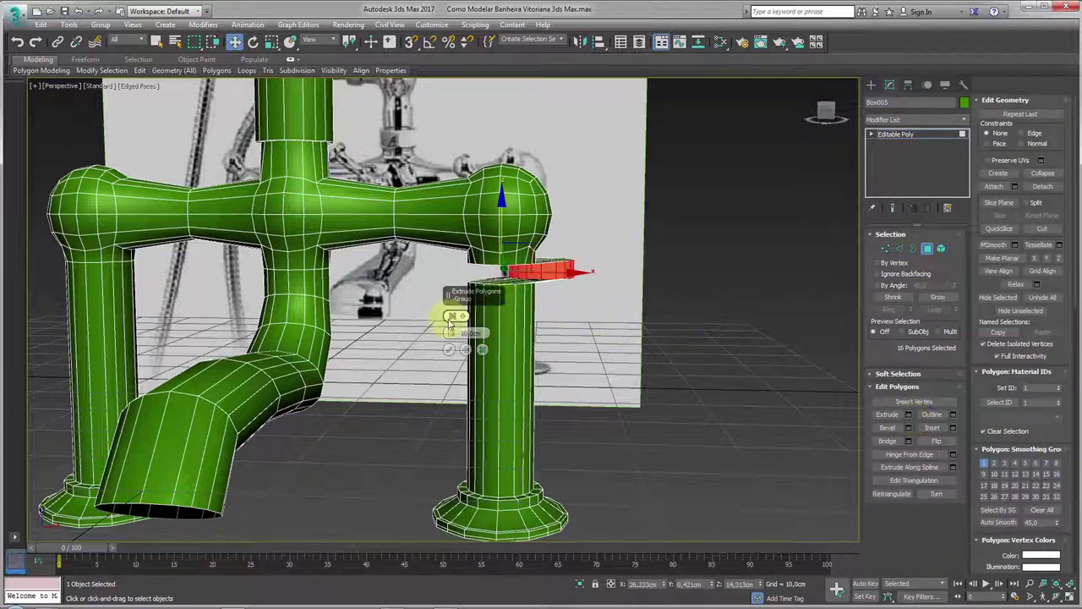
drag(452, 318, 463, 382)
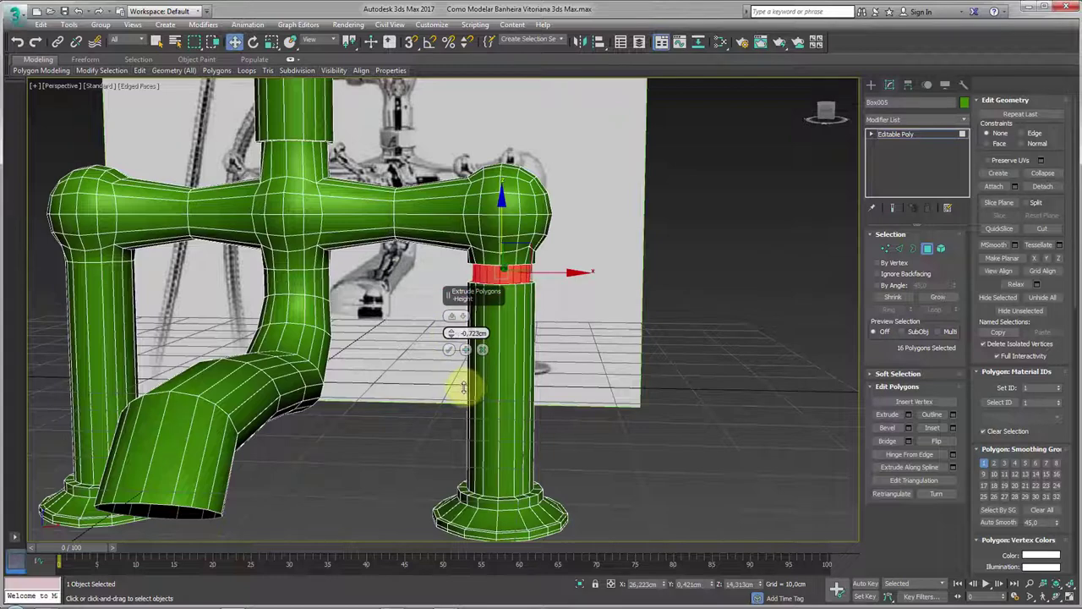
alt+middle_drag(453, 351, 457, 344)
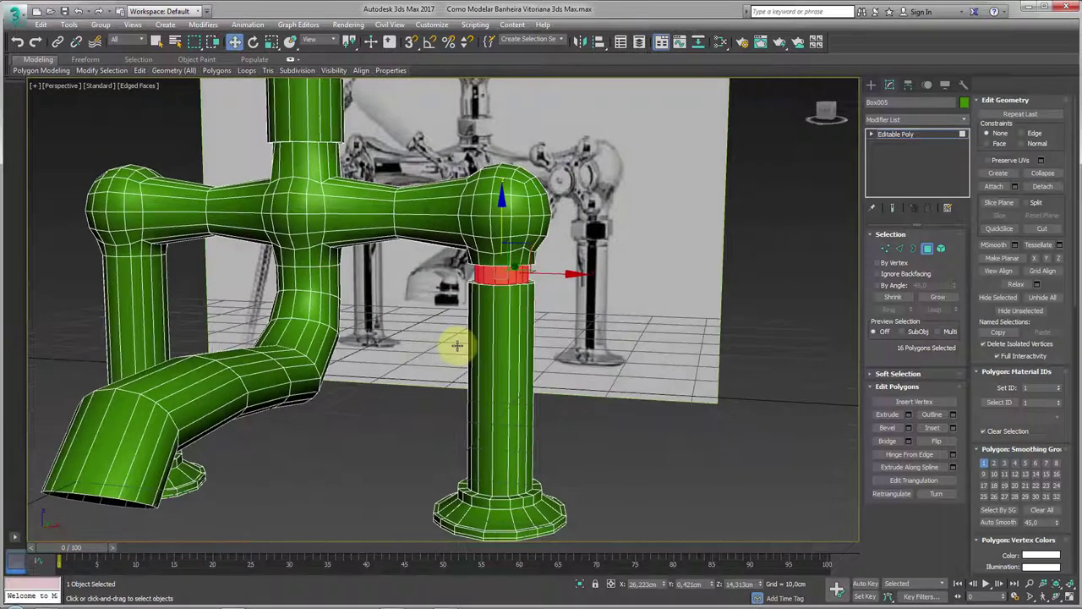
key(ctrl+d)
Add a Symmetry modifier to the faucet.
click(905, 134)
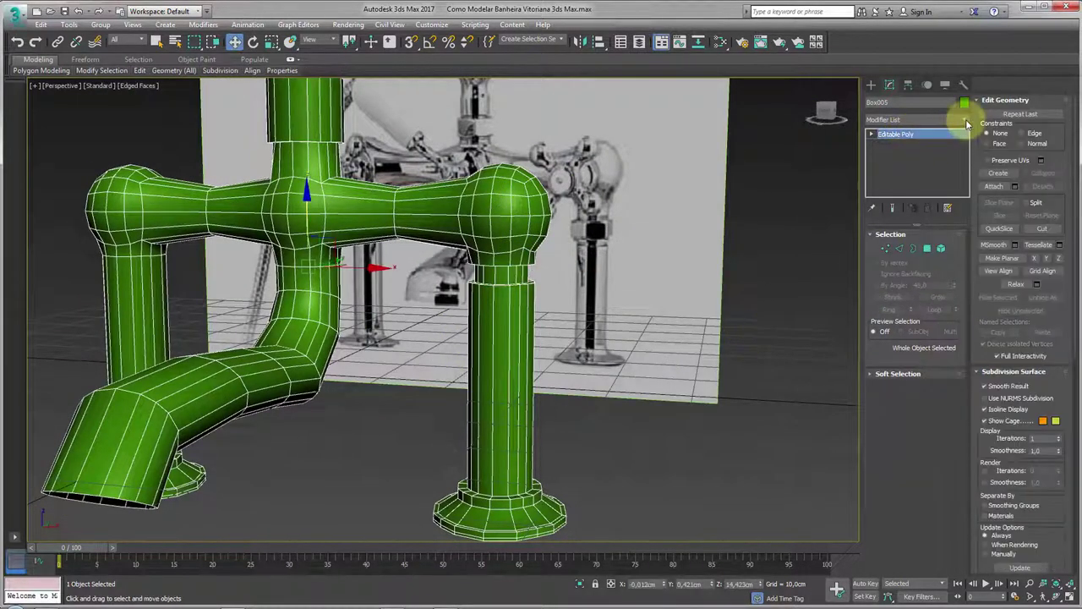
click(964, 119)
scroll(958, 338, down, 10)
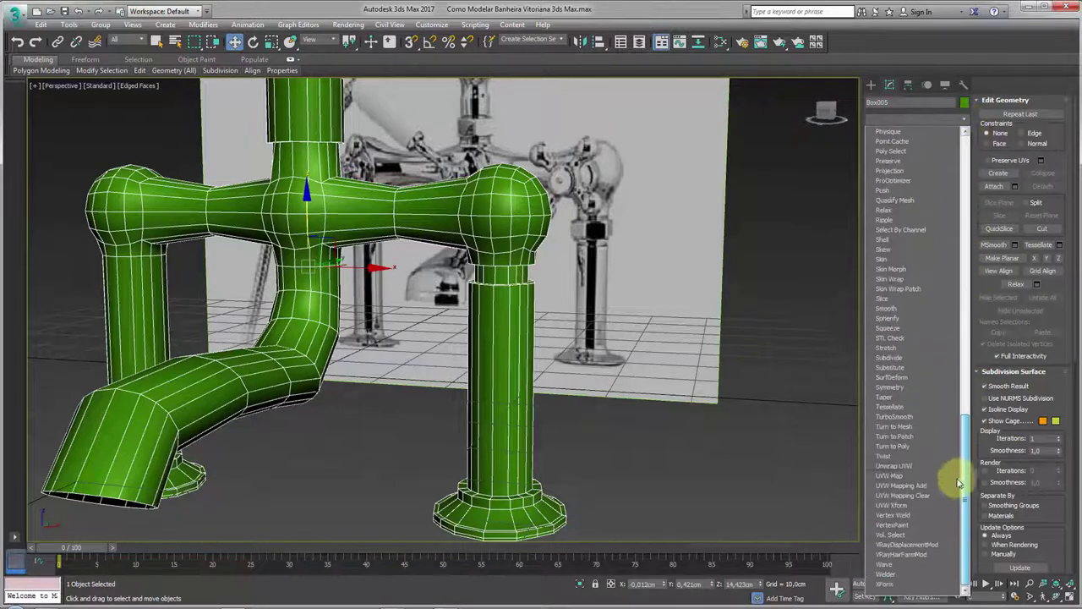
click(890, 386)
Frame the green column and convert the faucet to Editable Poly.
mouse_move(515, 333)
alt+middle_down()
mouse_move(555, 339)
mouse_move(385, 313)
alt+middle_up()
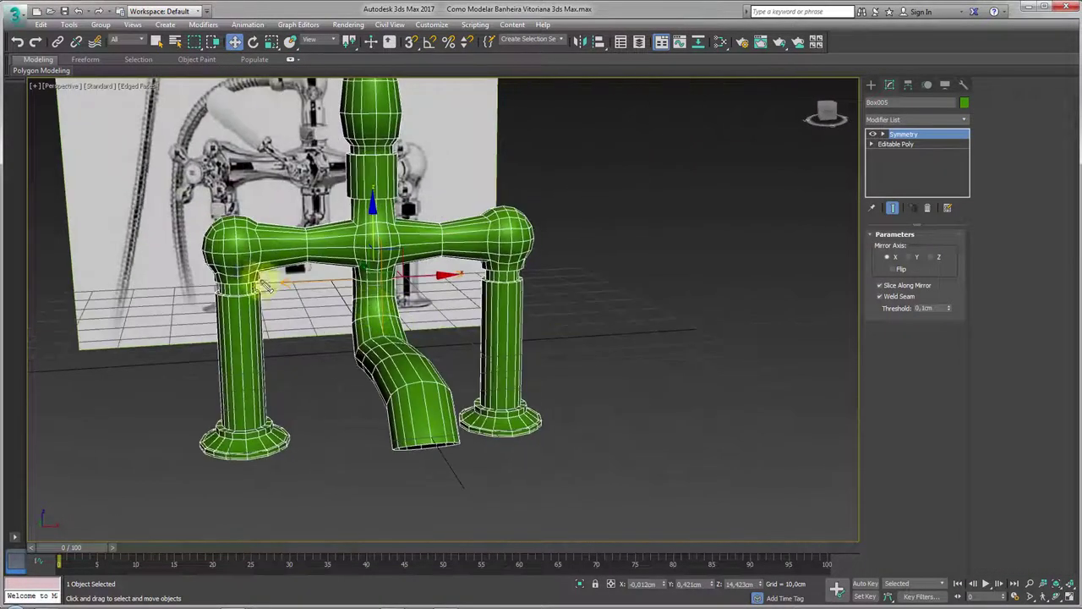
mouse_move(343, 241)
middle_down()
mouse_move(365, 311)
mouse_move(535, 243)
middle_up()
scroll(365, 311, up, 4)
scroll(524, 262, up, 2)
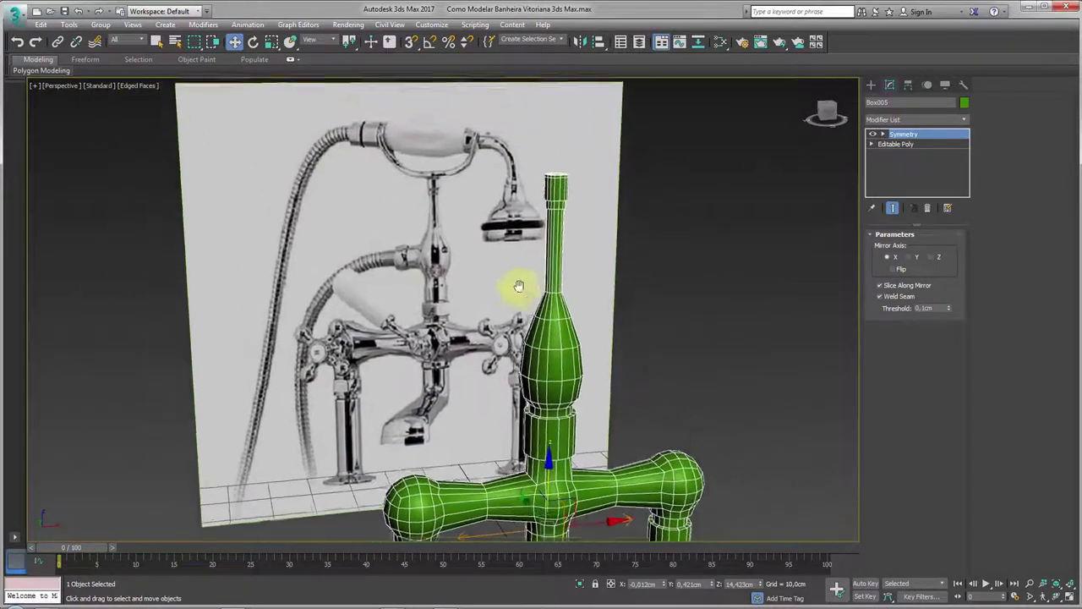
scroll(490, 338, up, 1)
scroll(499, 330, up, 3)
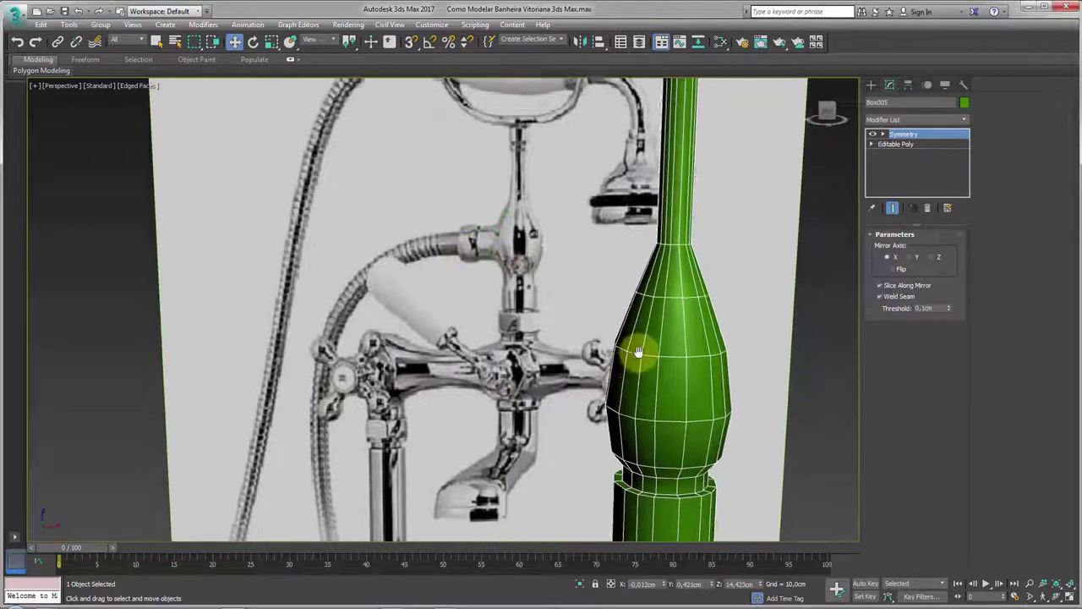
alt+middle_drag(524, 294, 657, 363)
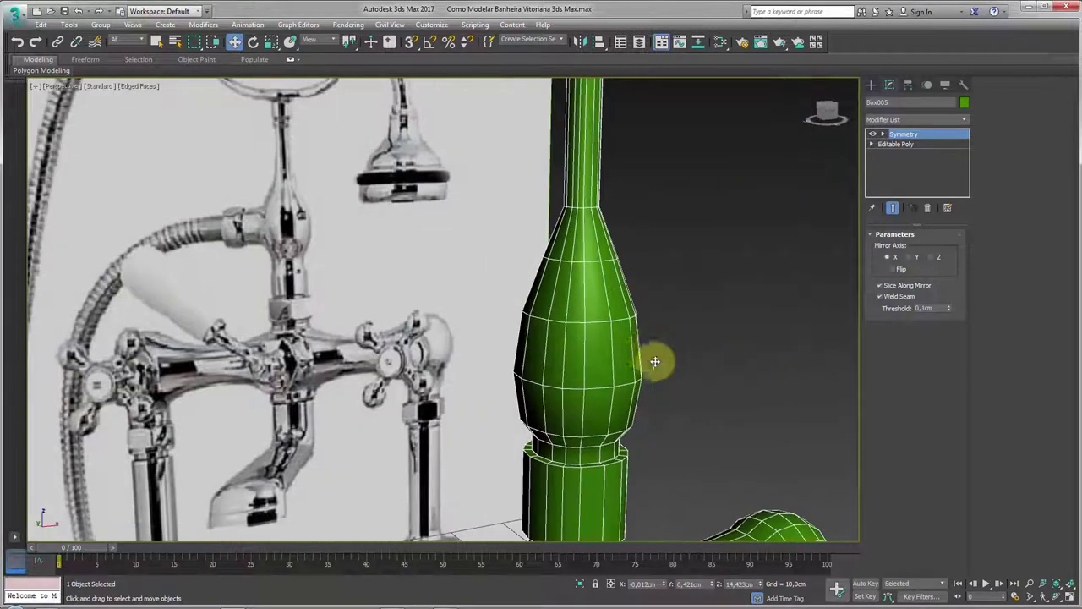
right_click(633, 248)
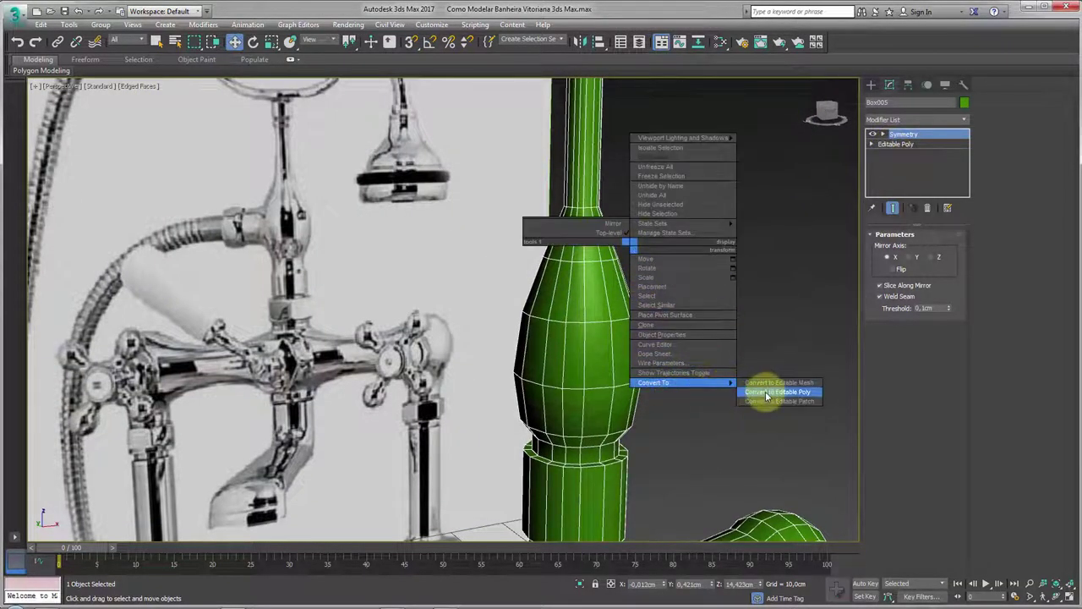
click(774, 392)
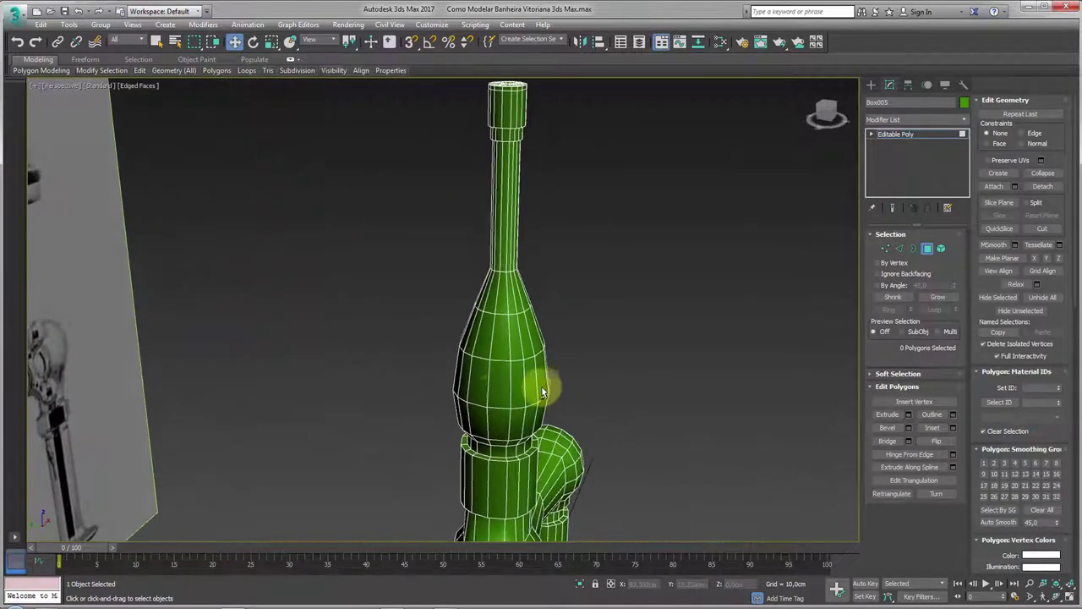
Select two polygons on the bulb.
click(495, 386)
alt+middle_drag(476, 391, 482, 376)
scroll(482, 377, up, 3)
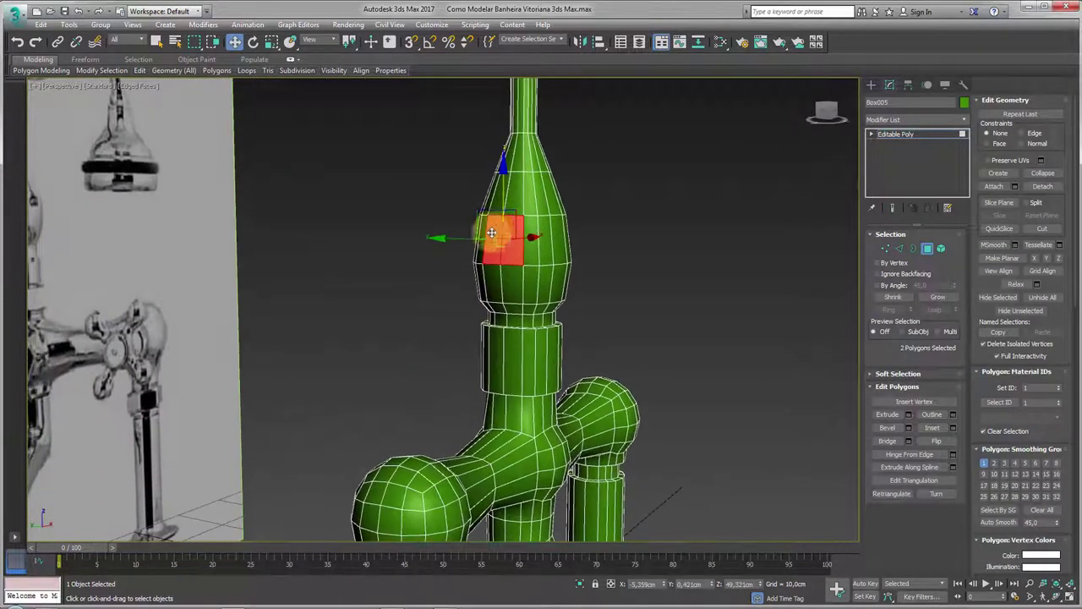
ctrl+click(506, 241)
scroll(457, 267, up, 2)
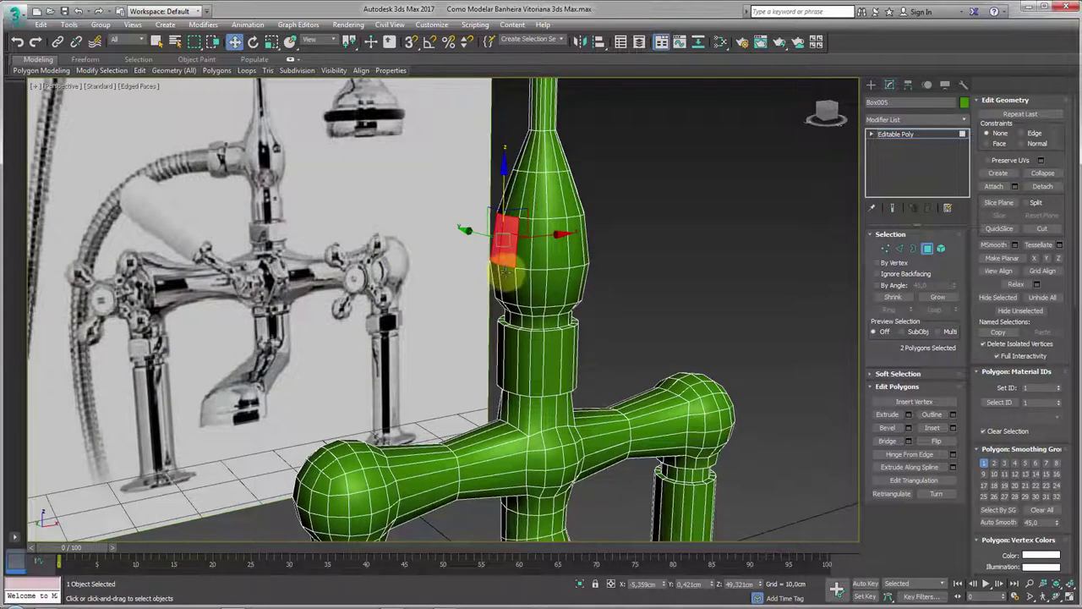
Chamfer the bulb's horizontal edge loop into two loops.
scroll(514, 272, up, 3)
click(900, 248)
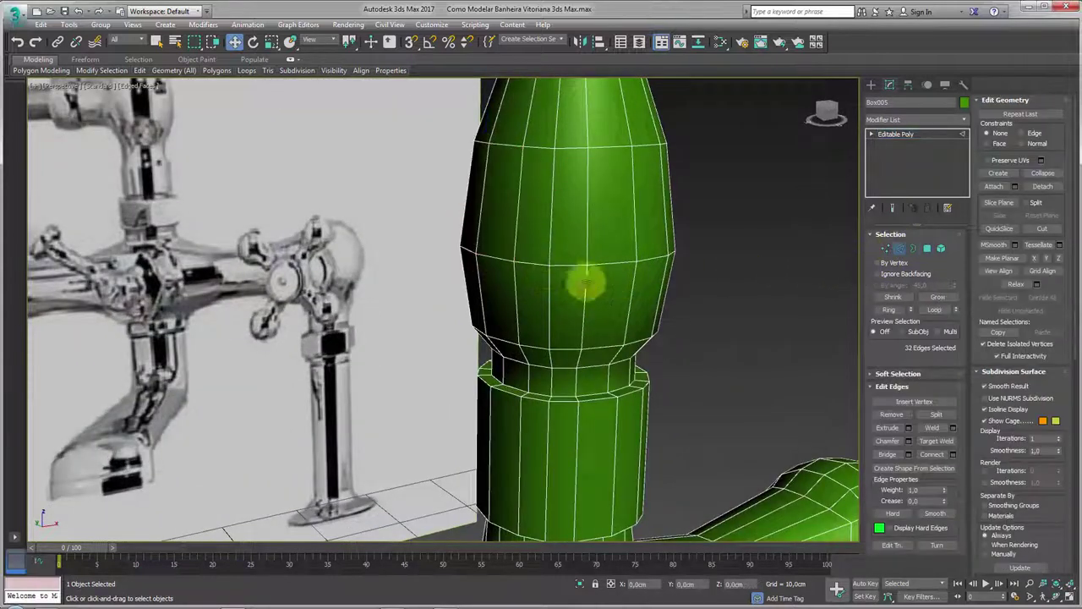
double_click(569, 265)
click(887, 440)
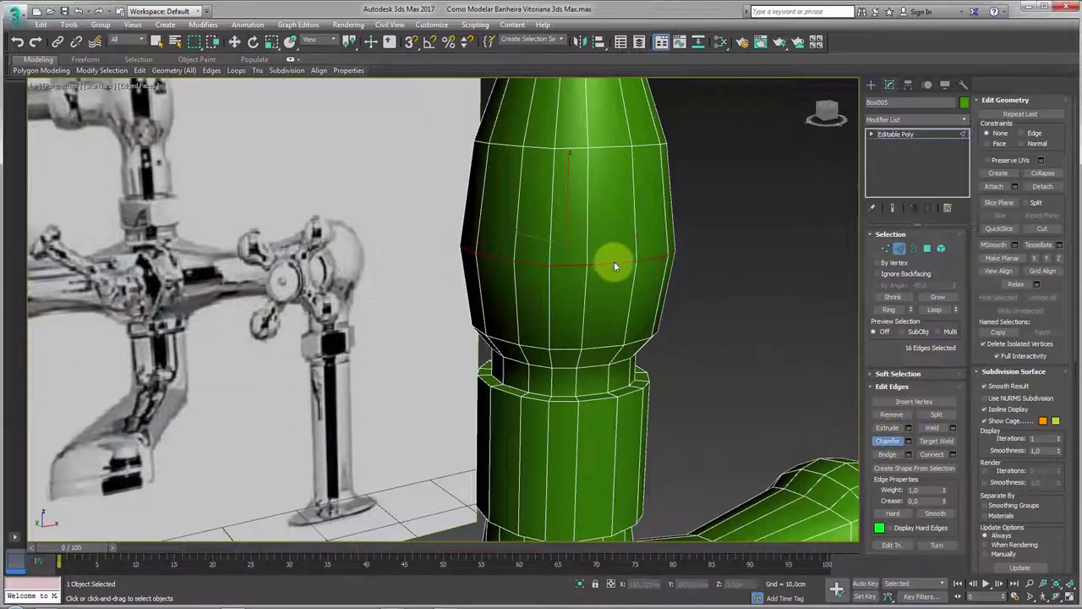
drag(612, 264, 565, 252)
key(r)
Select a patch of polygons on the bulb's side and delete them to open a hole.
click(927, 248)
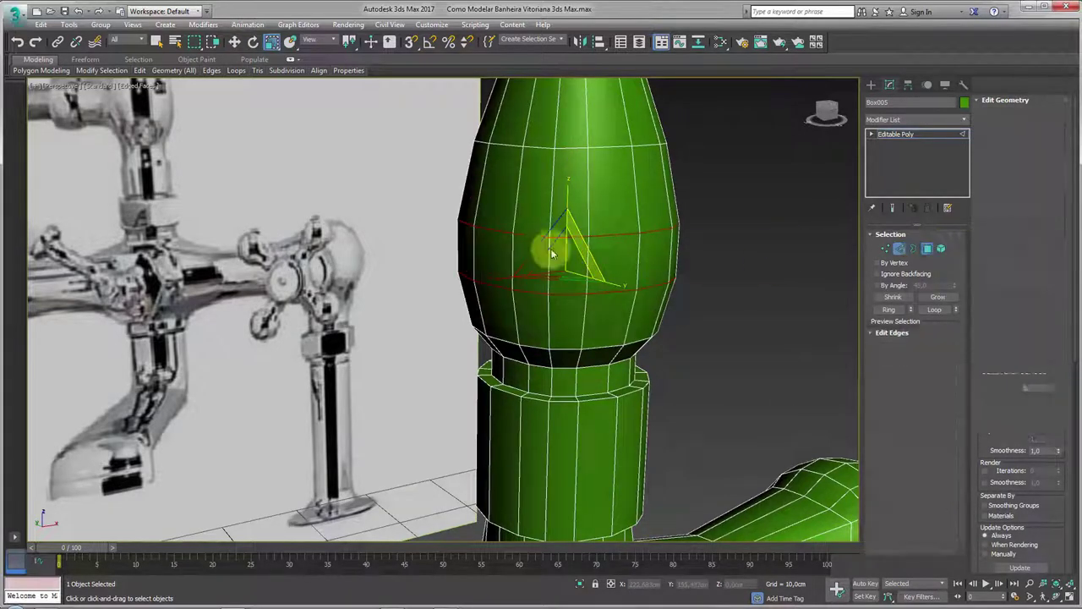
alt+middle_drag(551, 254, 495, 254)
click(496, 194)
ctrl+click(471, 242)
key(Delete)
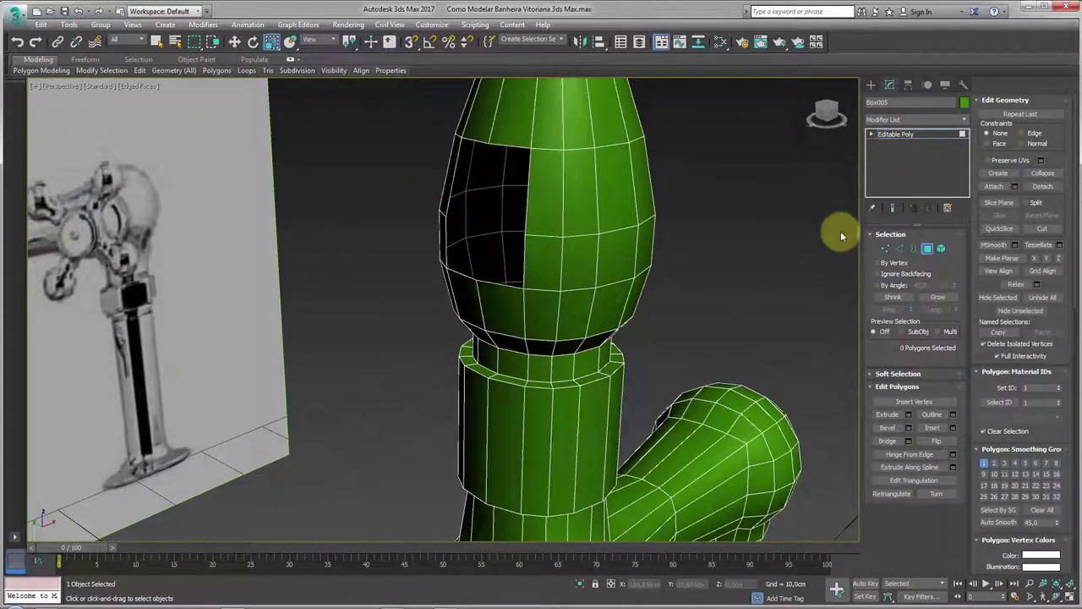
Select the hole's border, apply Spherify to round it, and collapse to Editable Poly.
click(913, 247)
click(526, 221)
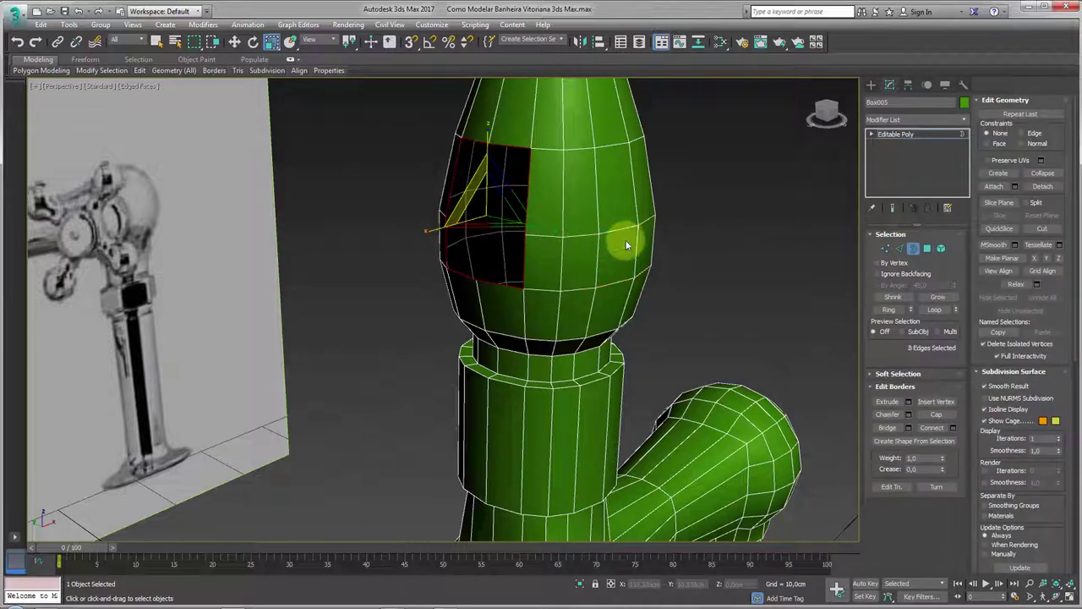
alt+middle_drag(626, 246, 657, 215)
click(964, 119)
drag(964, 138, 962, 438)
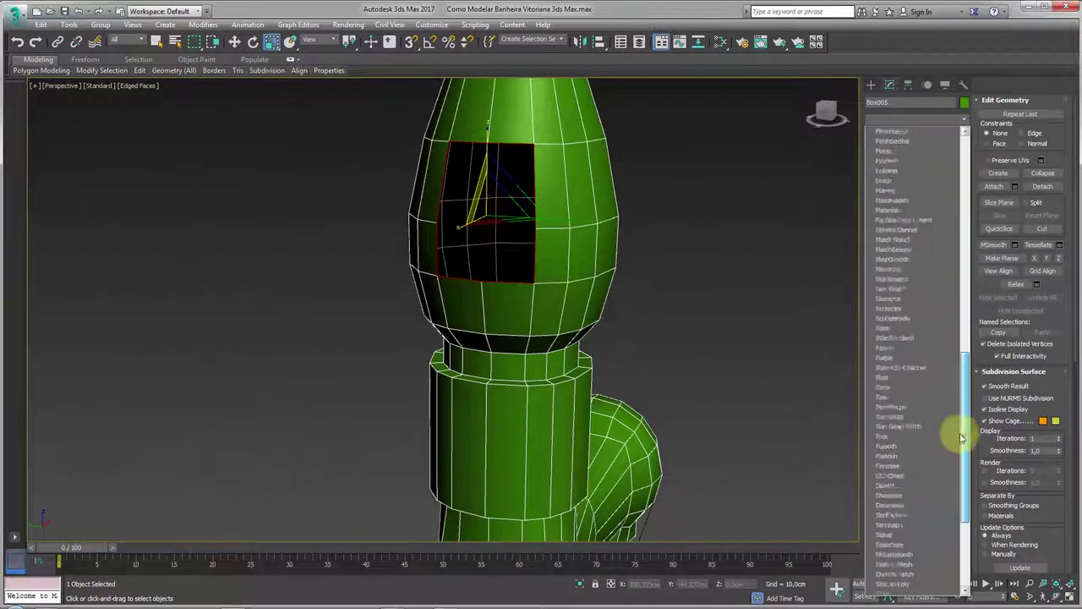
scroll(896, 405, down, 3)
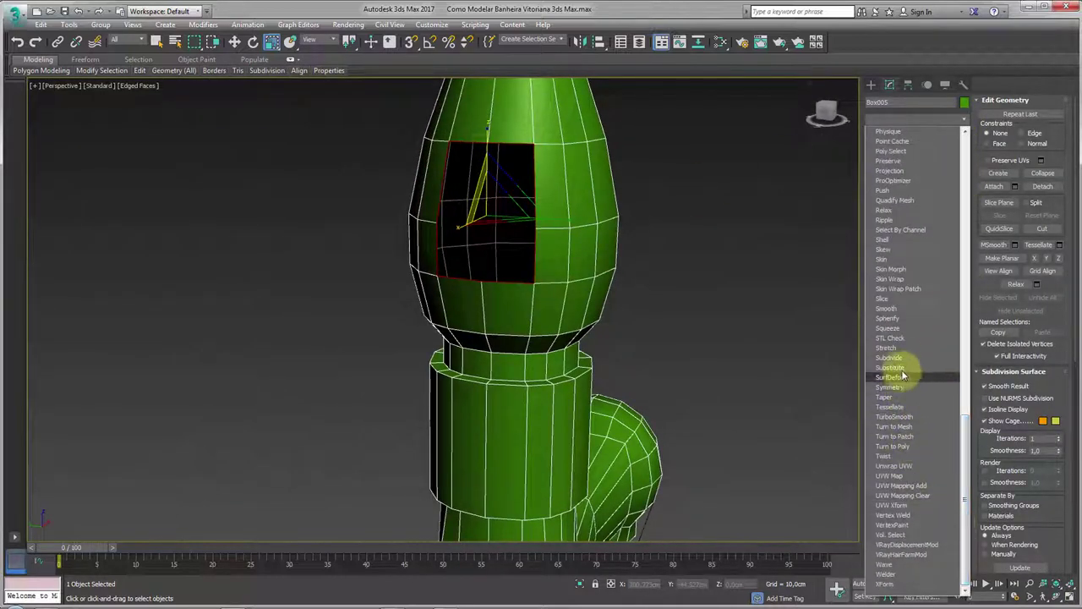
click(898, 322)
alt+middle_drag(551, 256, 751, 172)
right_click(507, 186)
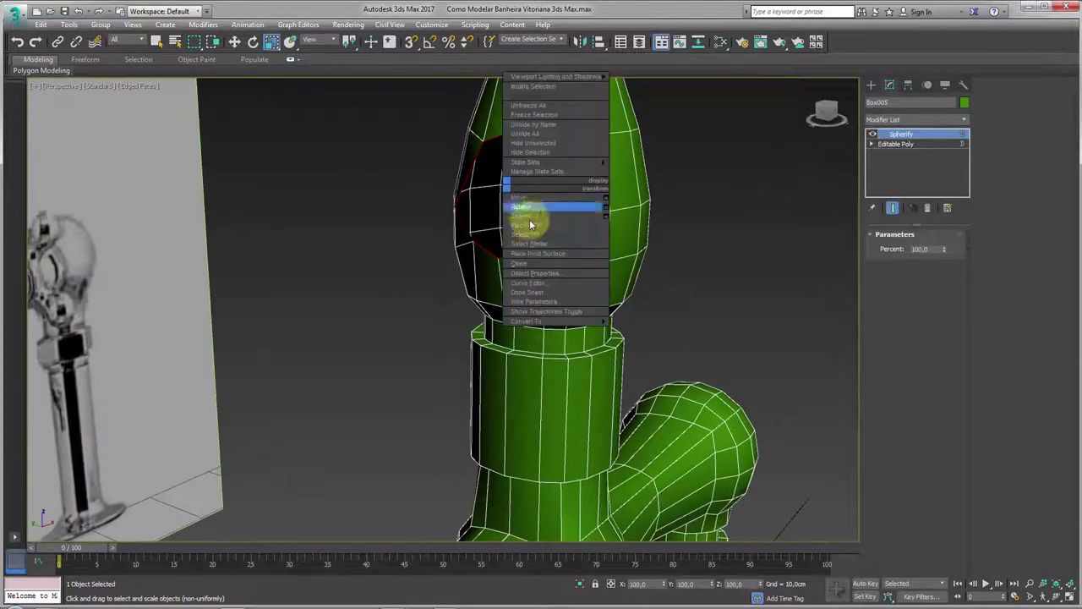
click(638, 329)
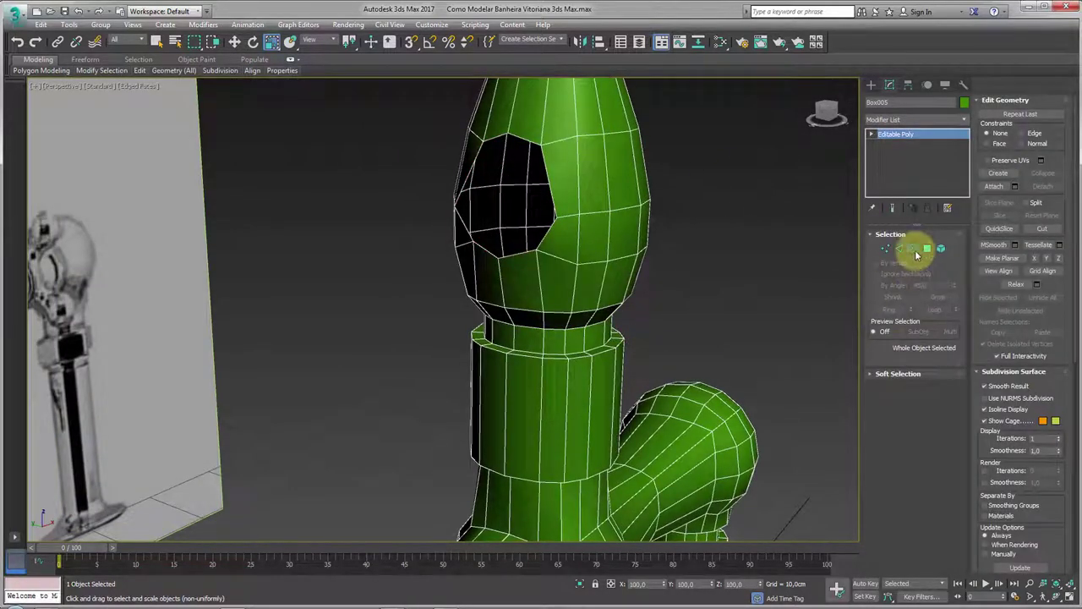
Extrude the round hole's border outward and shrink the new loop.
click(918, 252)
click(514, 193)
mouse_move(514, 181)
alt+middle_down()
mouse_move(573, 220)
mouse_move(556, 198)
alt+middle_up()
mouse_move(536, 173)
shift+mouse_down()
mouse_move(528, 167)
mouse_move(515, 194)
shift+mouse_up()
key(e)
key(r)
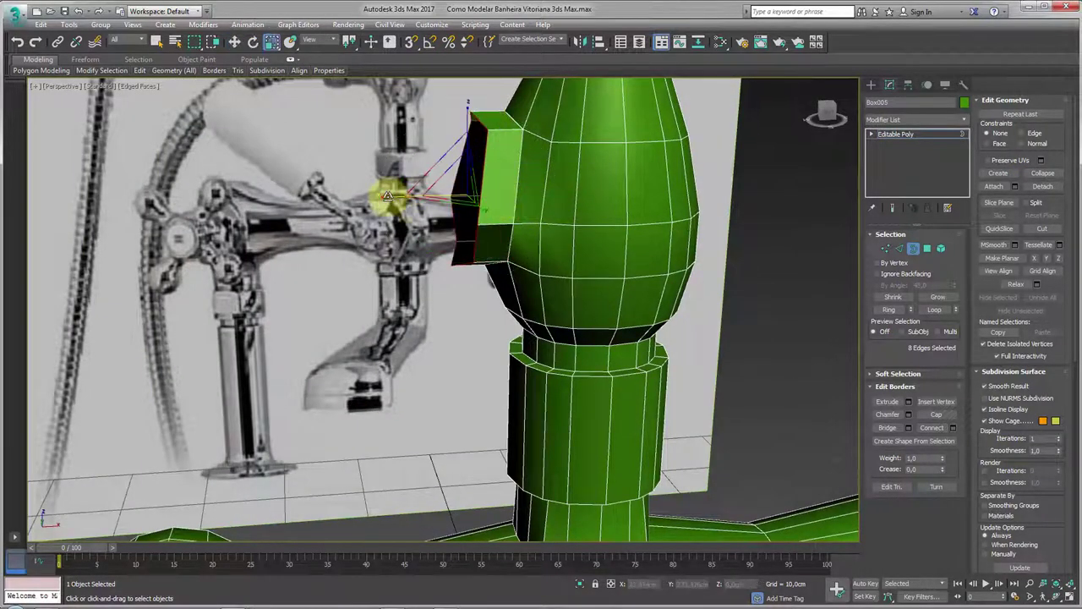
drag(446, 181, 457, 209)
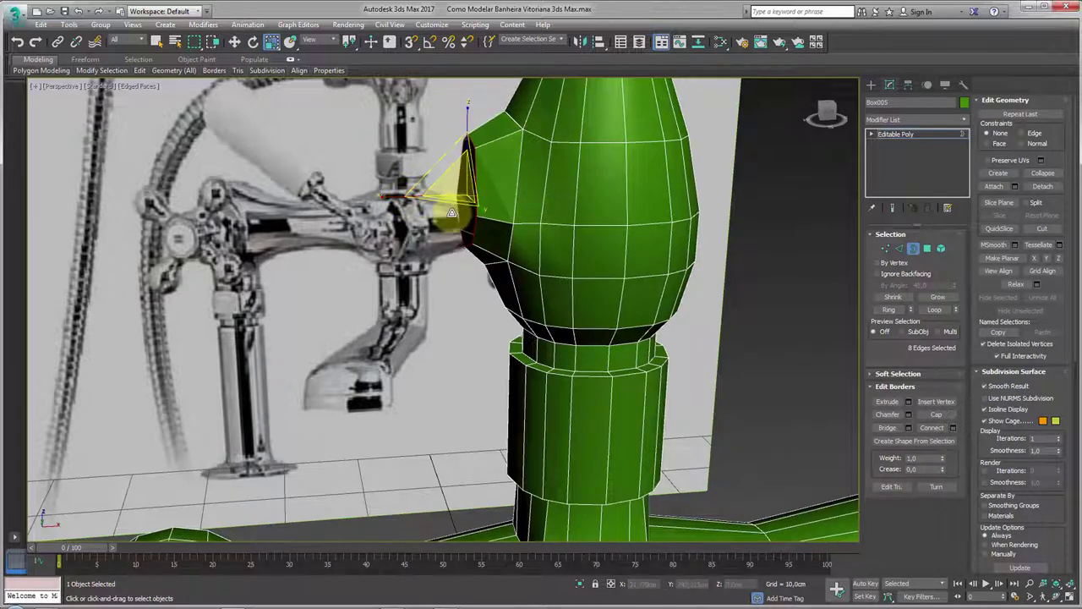
Pull the spout's border further out from the bulb.
scroll(452, 213, down, 5)
alt+middle_drag(453, 213, 465, 288)
scroll(473, 337, up, 5)
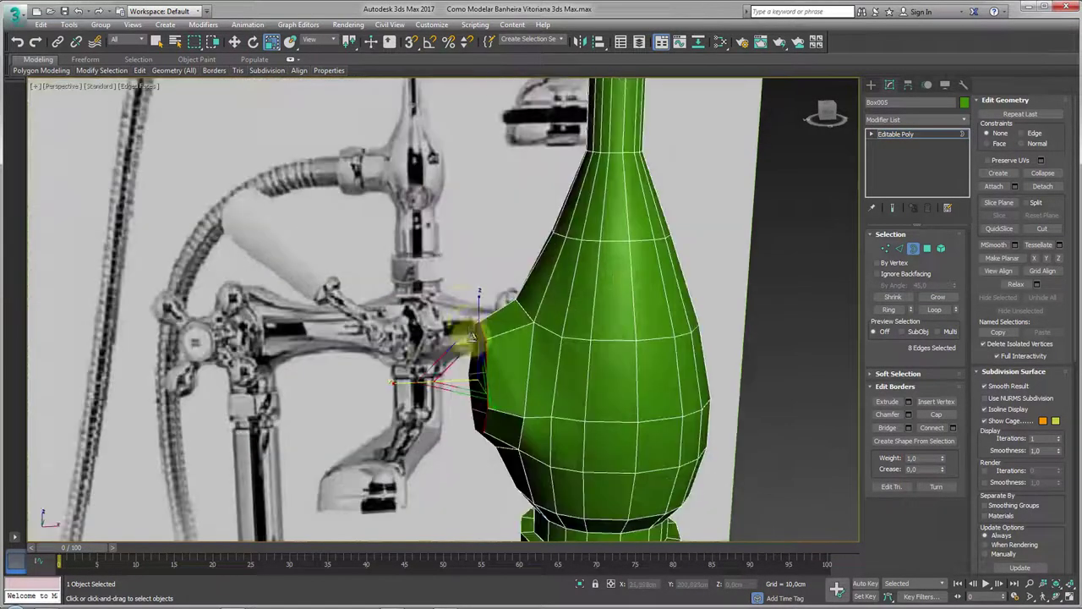
alt+middle_drag(472, 336, 456, 359)
key(w)
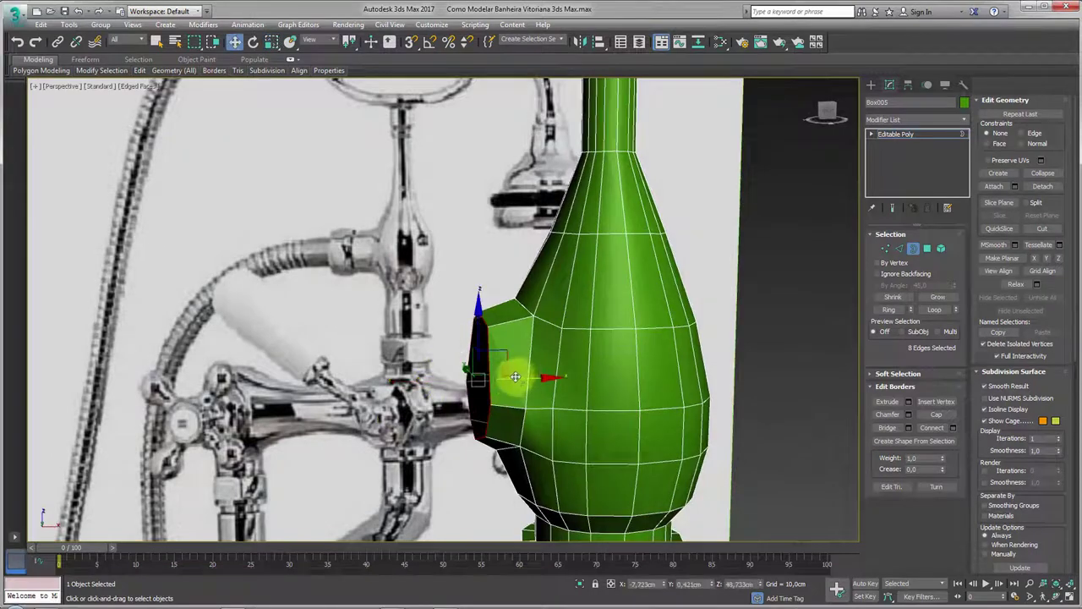
shift+drag(517, 379, 460, 376)
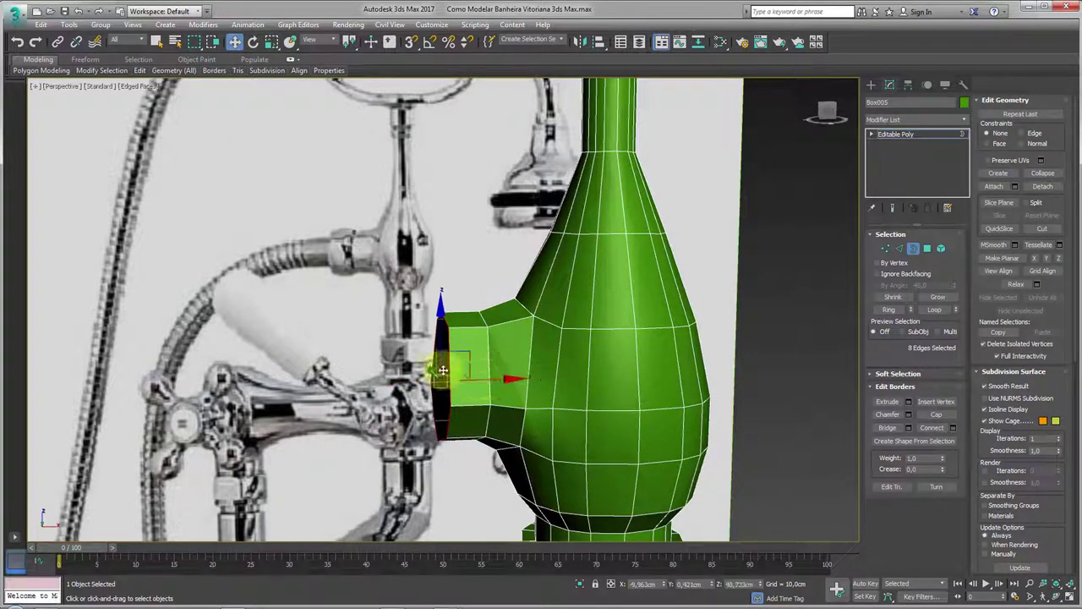
mouse_move(443, 370)
alt+middle_down()
mouse_move(546, 353)
mouse_move(515, 369)
mouse_move(569, 298)
mouse_move(592, 296)
mouse_move(488, 326)
alt+middle_up()
Select edges at the spout joint and polygons around the spout.
click(899, 247)
click(590, 319)
ctrl+click(472, 306)
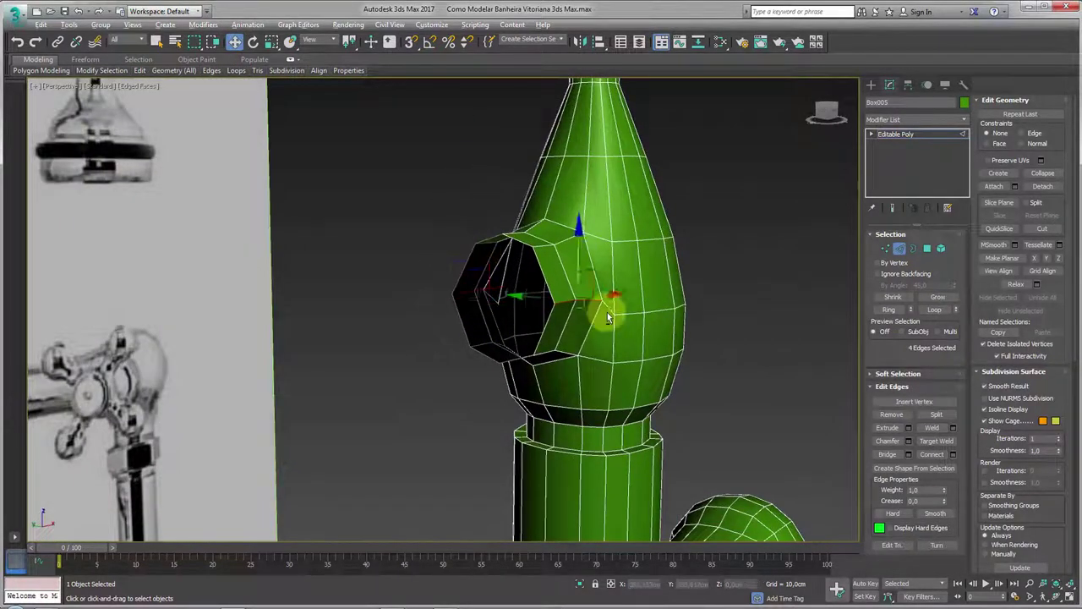
mouse_move(609, 309)
alt+middle_down()
mouse_move(537, 313)
mouse_move(641, 314)
alt+middle_up()
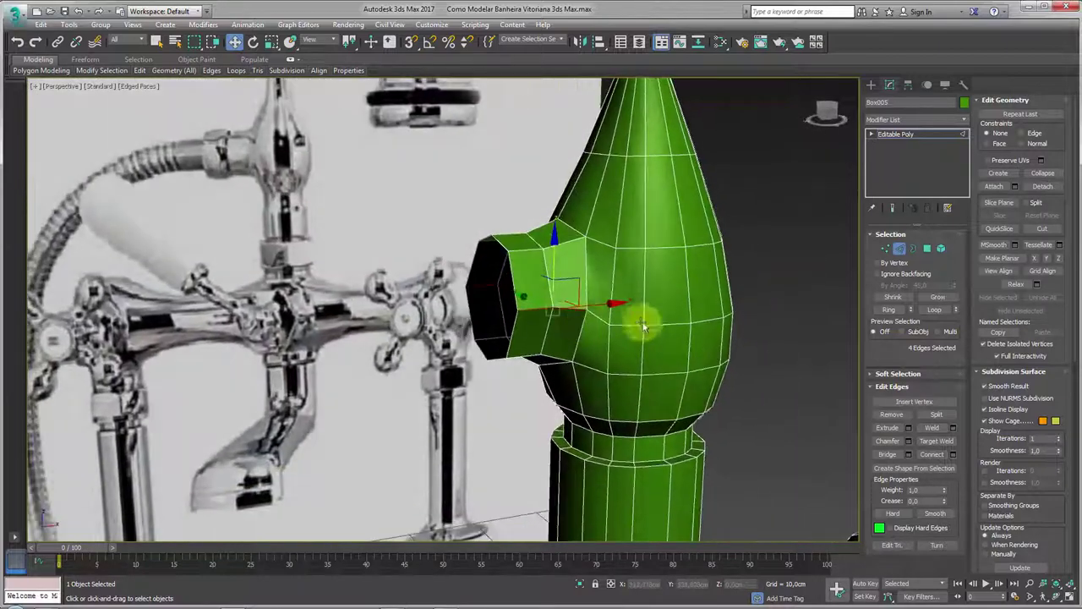
click(563, 227)
alt+middle_drag(541, 230, 604, 266)
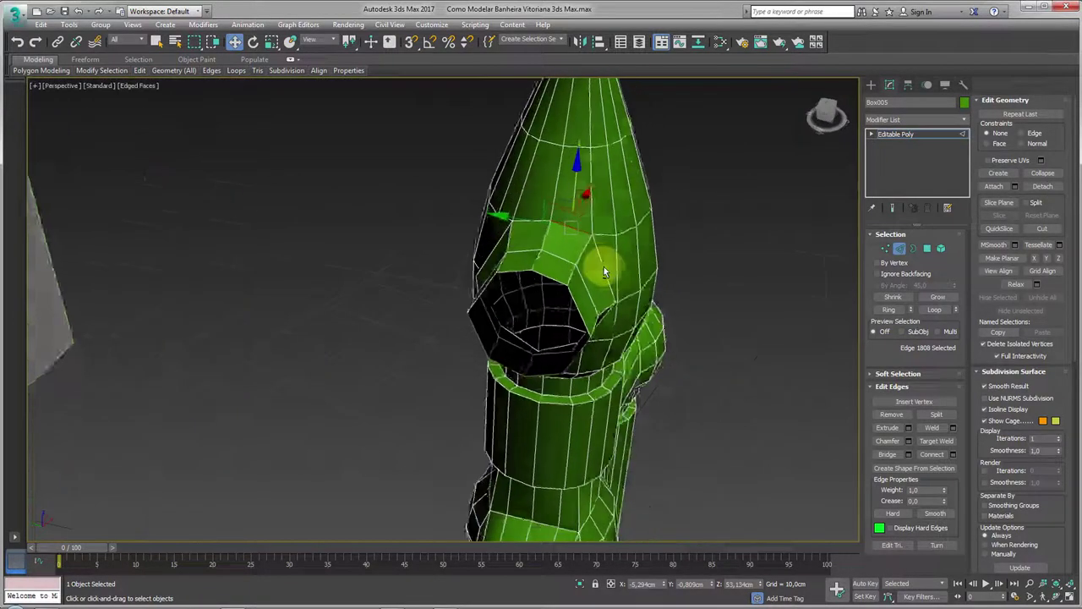
click(929, 250)
click(527, 242)
ctrl+click(550, 269)
mouse_move(551, 269)
alt+middle_down()
mouse_move(536, 193)
mouse_move(570, 290)
mouse_move(552, 305)
mouse_move(552, 324)
alt+middle_up()
alt+middle_drag(642, 373, 634, 369)
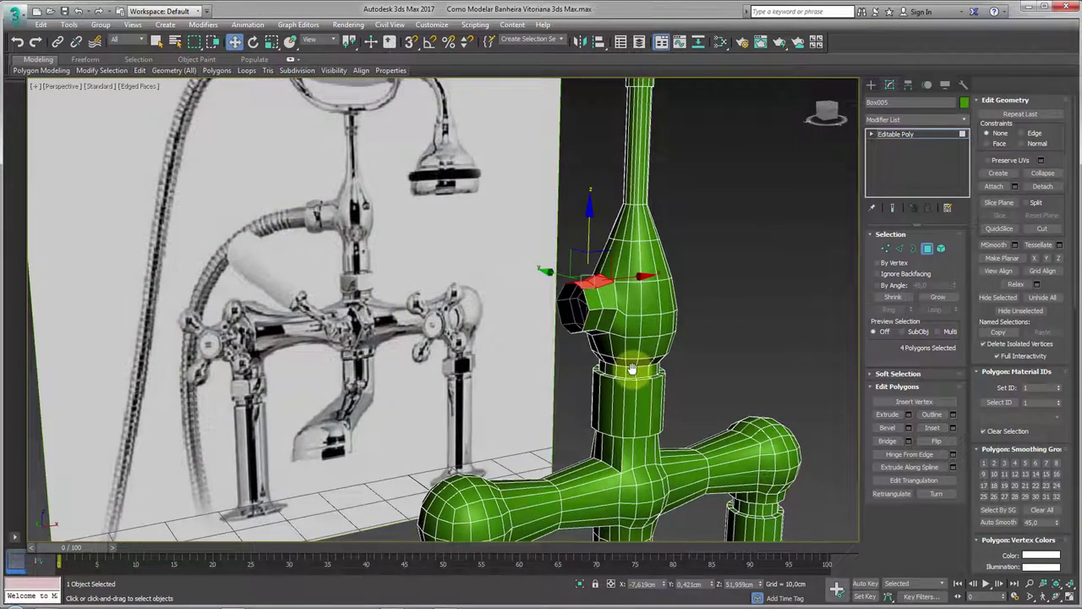
Select the spout's open end and scale it smaller.
click(914, 247)
click(581, 330)
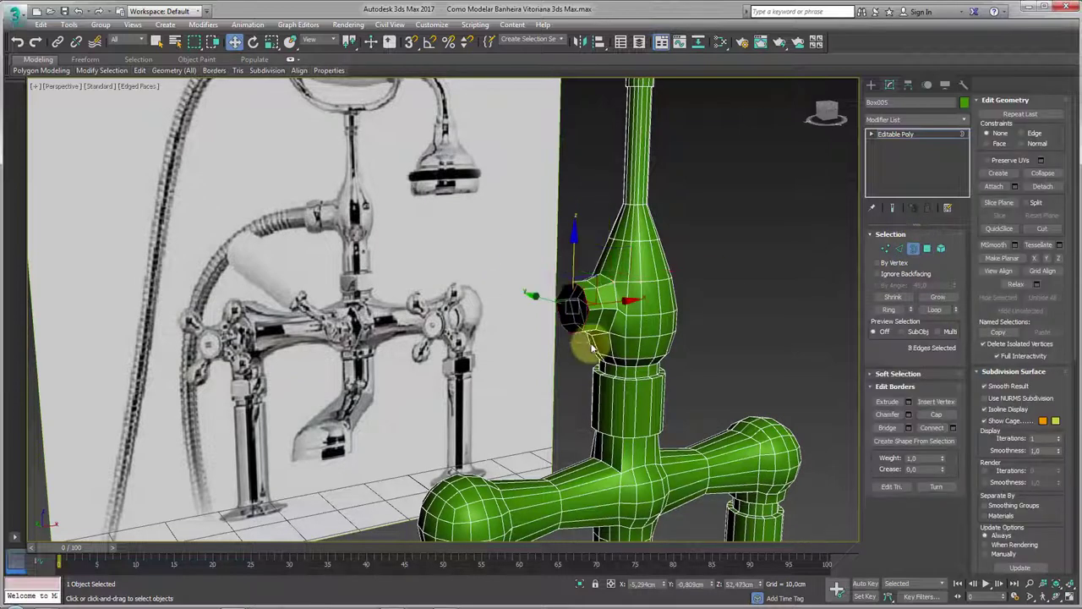
scroll(583, 316, up, 5)
scroll(567, 302, down, 1)
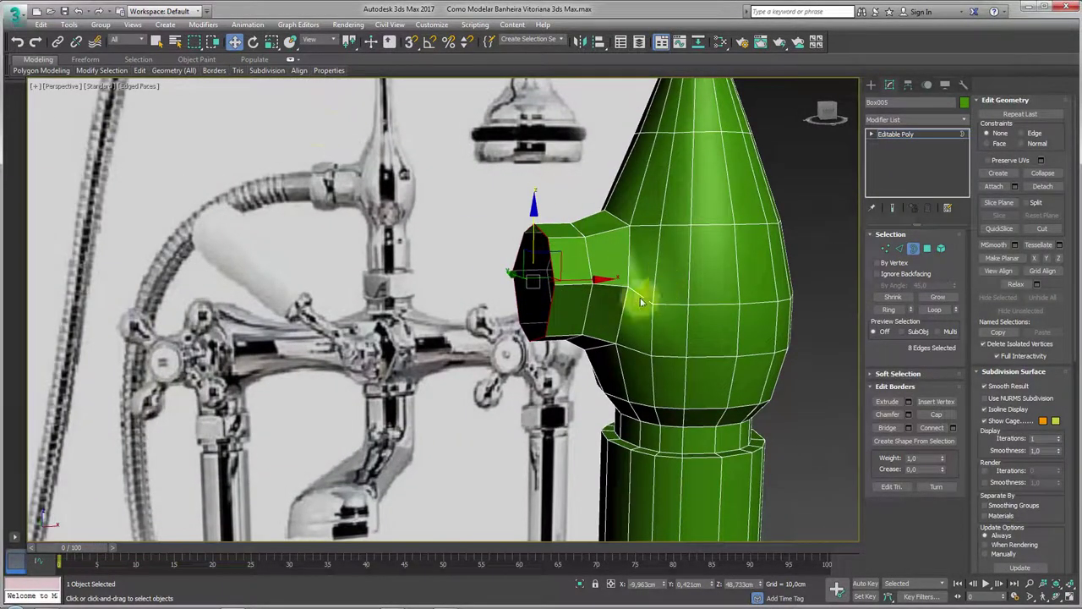
key(r)
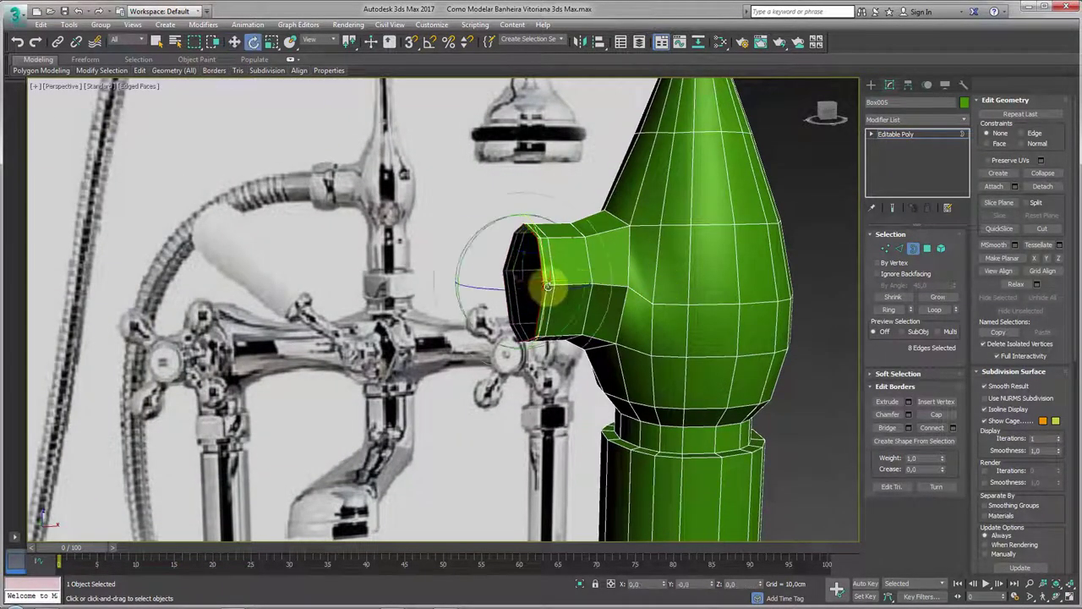
drag(550, 283, 525, 288)
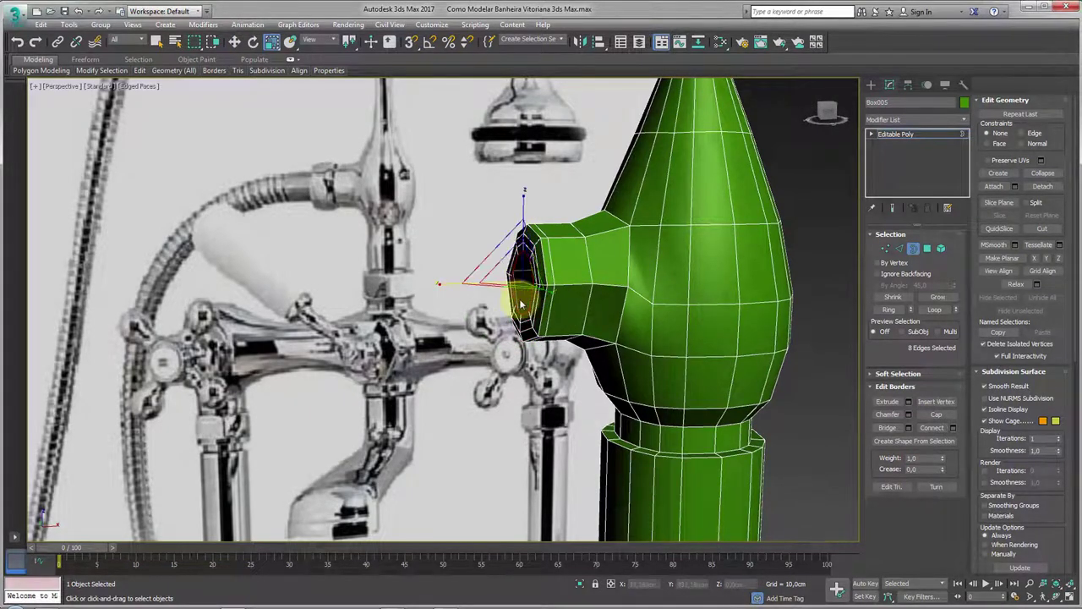
alt+middle_drag(521, 285, 846, 338)
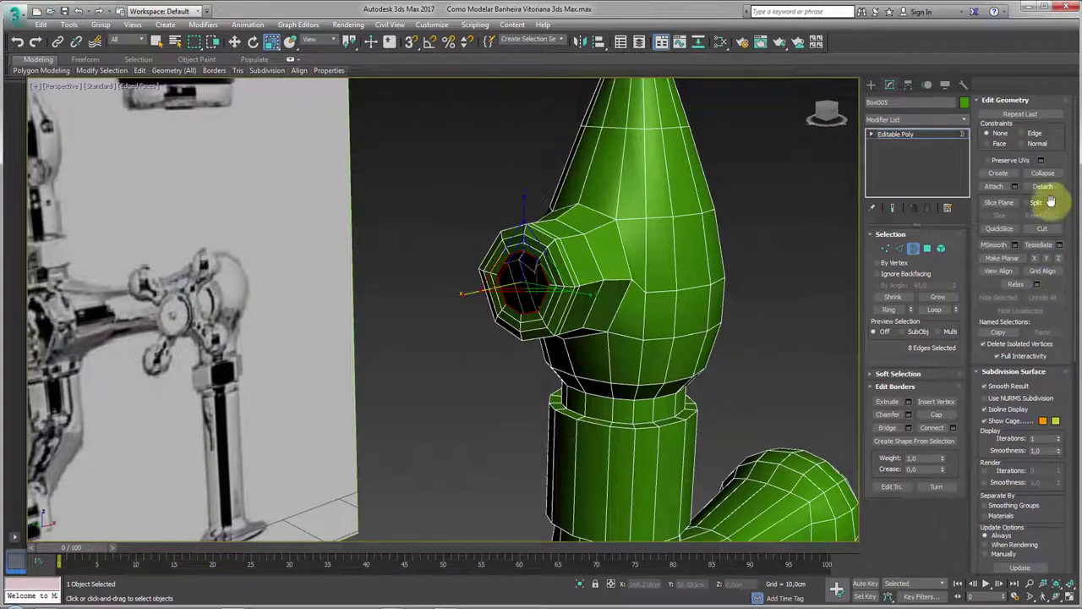
click(758, 251)
Return to the faucet's top level and orbit the view to face the reference image.
click(896, 133)
scroll(652, 269, down, 2)
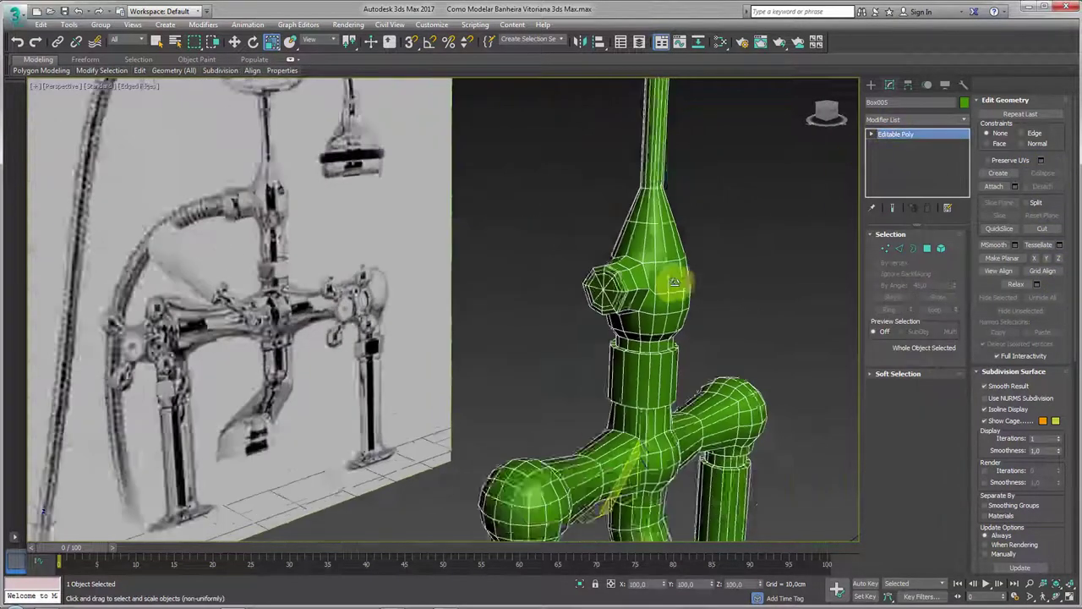
scroll(693, 269, down, 3)
alt+middle_drag(693, 269, 580, 213)
scroll(580, 212, up, 5)
scroll(442, 242, down, 1)
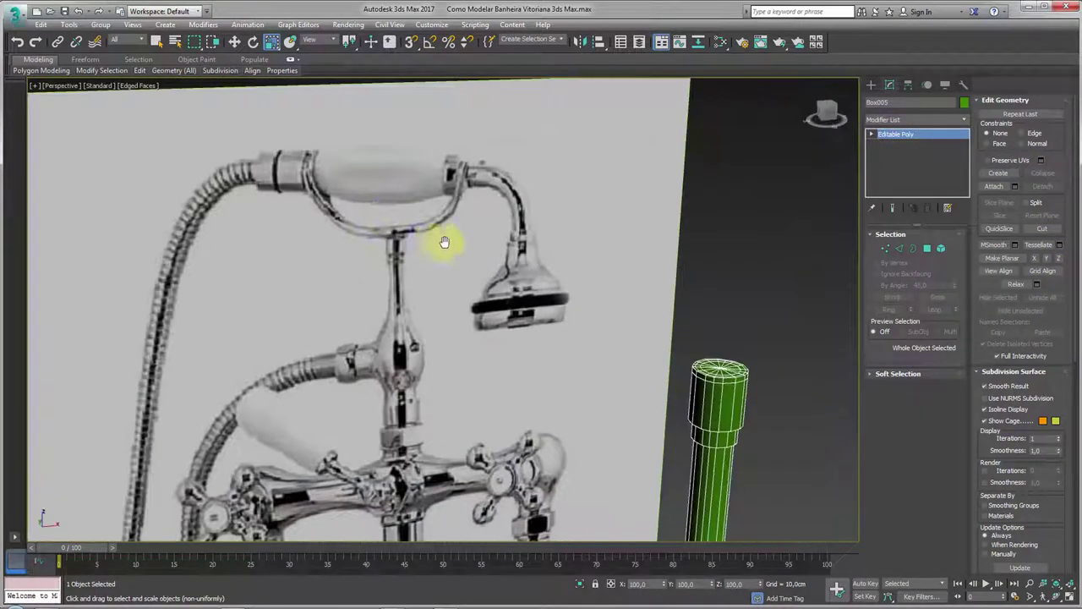
scroll(369, 215, down, 3)
scroll(369, 215, up, 2)
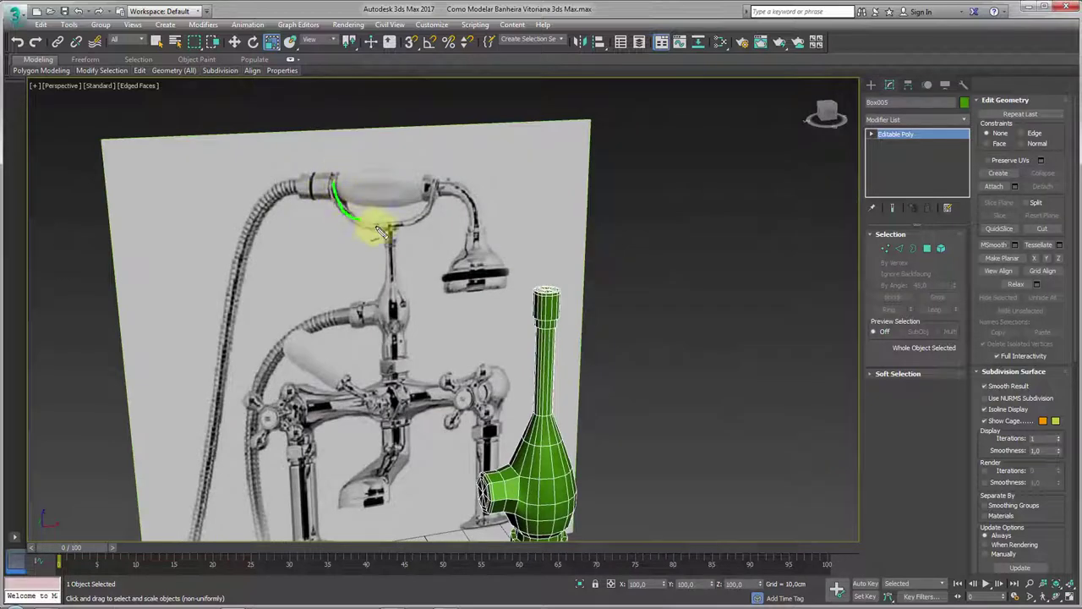
scroll(676, 315, down, 1)
scroll(665, 310, down, 3)
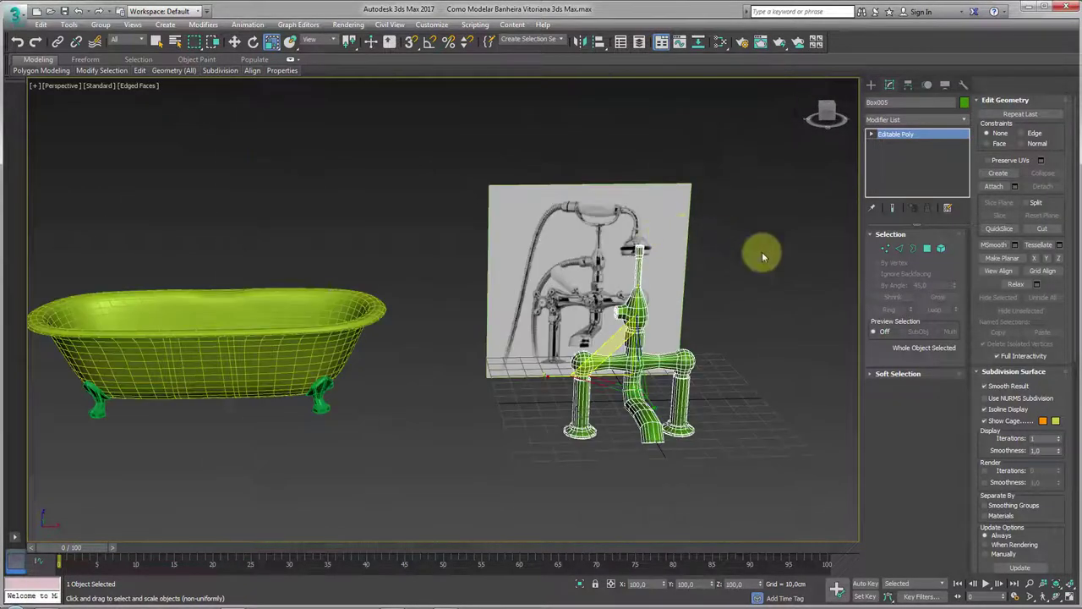
scroll(761, 251, up, 1)
Draw a long, thin box behind the faucet in the Top view.
click(871, 86)
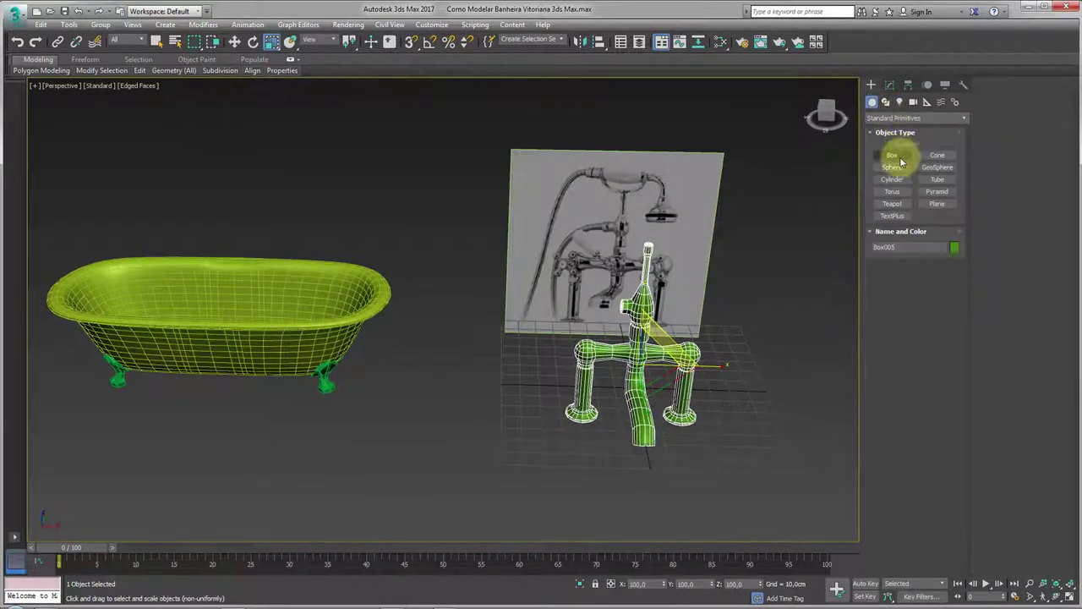
scroll(616, 212, up, 1)
scroll(592, 207, up, 1)
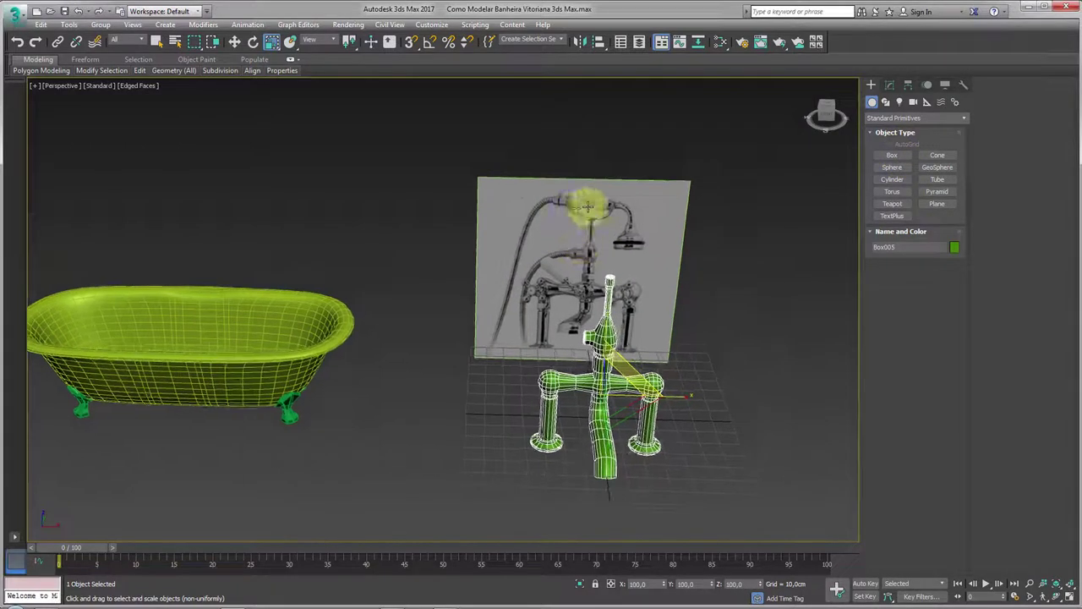
scroll(551, 222, up, 3)
scroll(551, 223, up, 2)
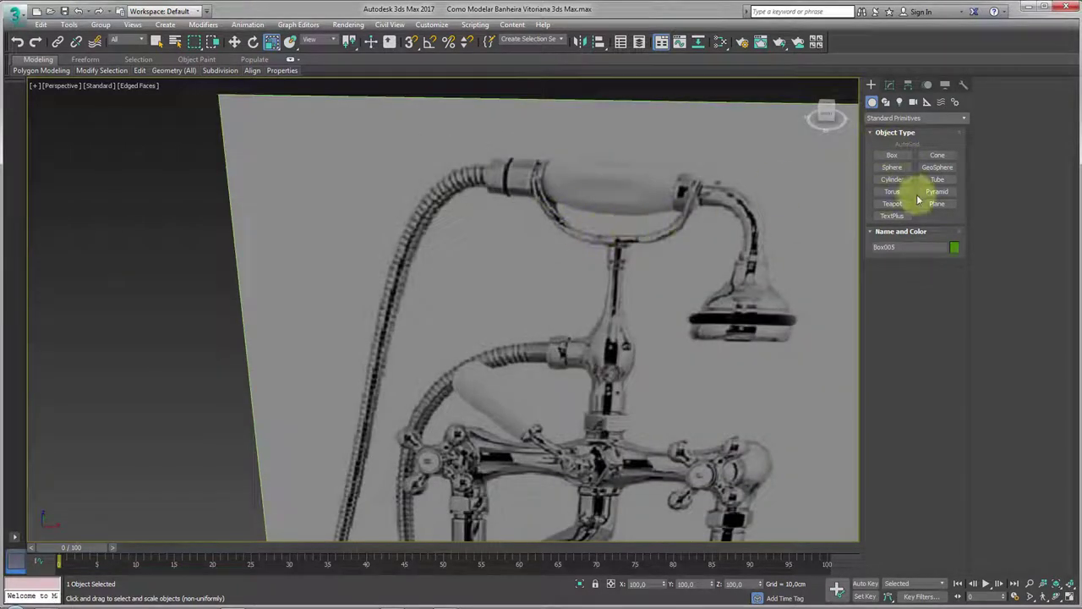
click(892, 156)
scroll(669, 285, down, 5)
alt+middle_drag(628, 306, 638, 374)
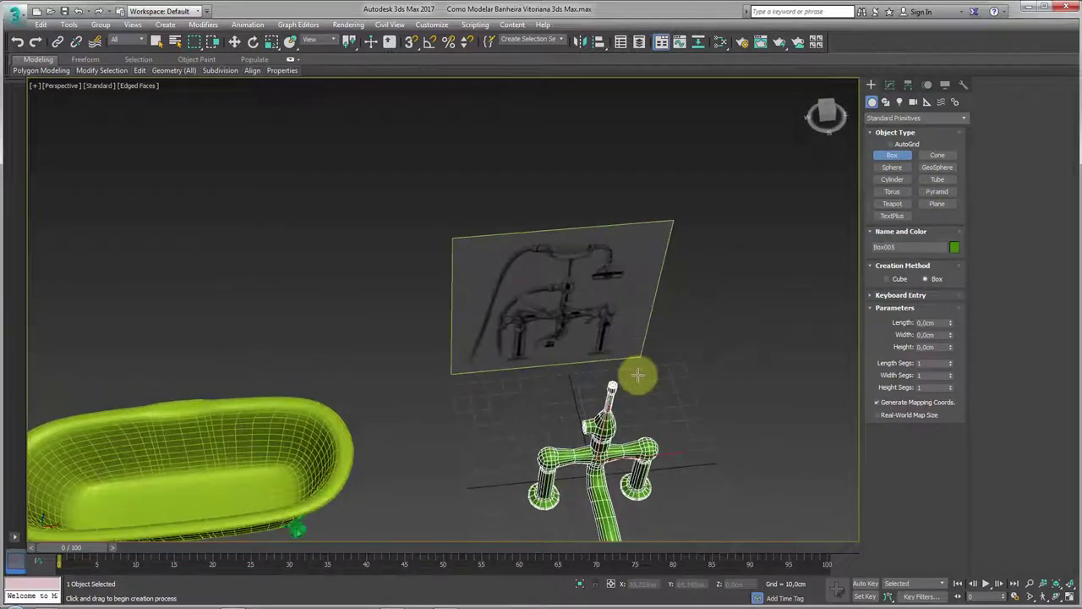
key(t)
middle_drag(514, 361, 506, 423)
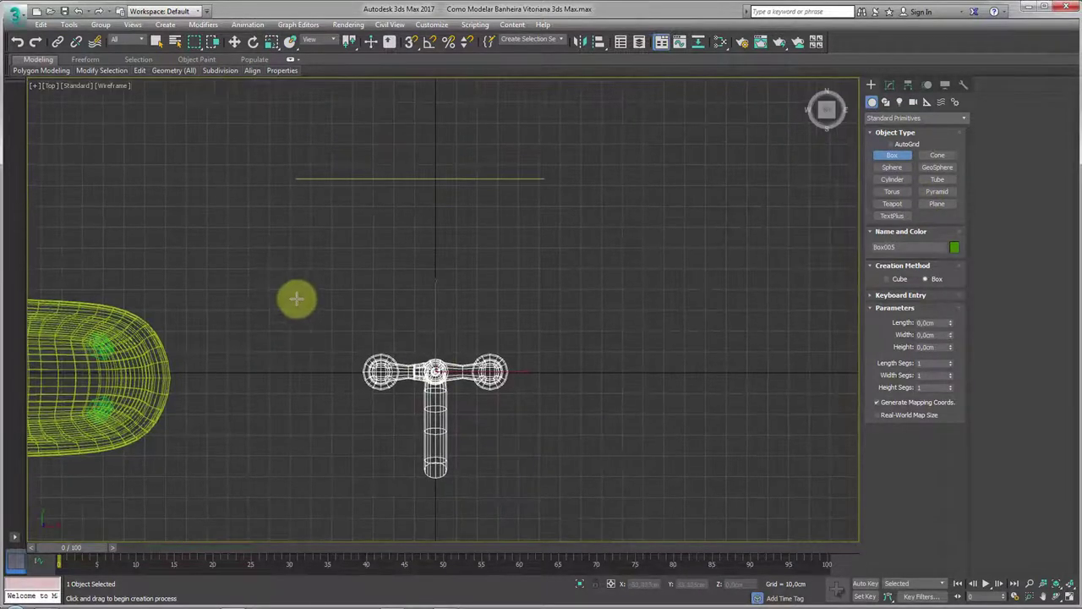
drag(333, 316, 514, 322)
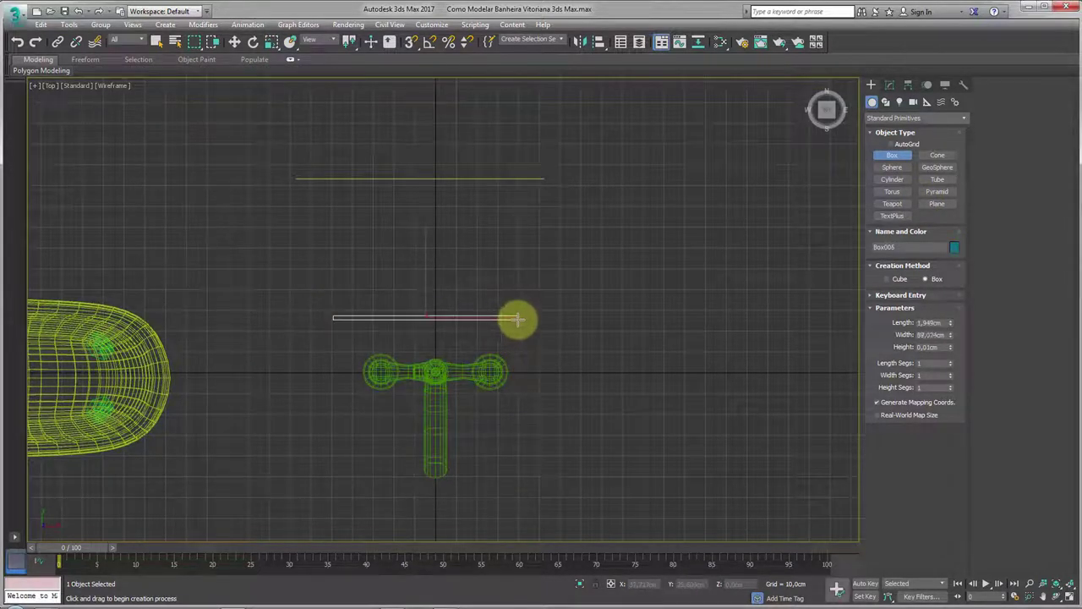
Align the bar to the faucet with Alt+A and raise it above the faucet's top.
key(w)
alt+middle_drag(526, 387, 508, 339)
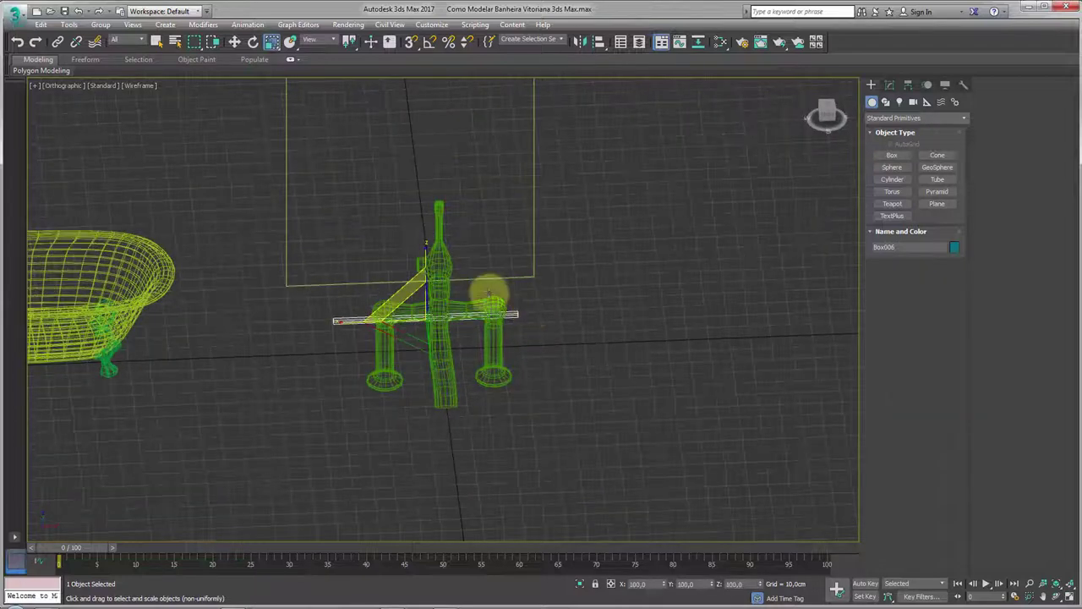
key(alt+a)
click(400, 287)
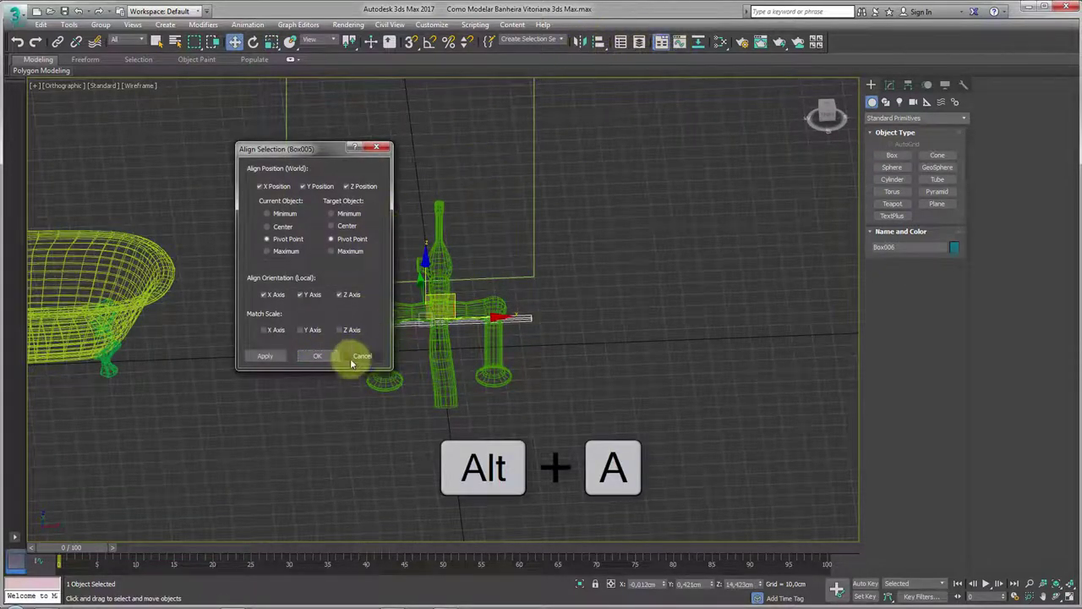
click(318, 355)
alt+middle_drag(350, 357, 488, 297)
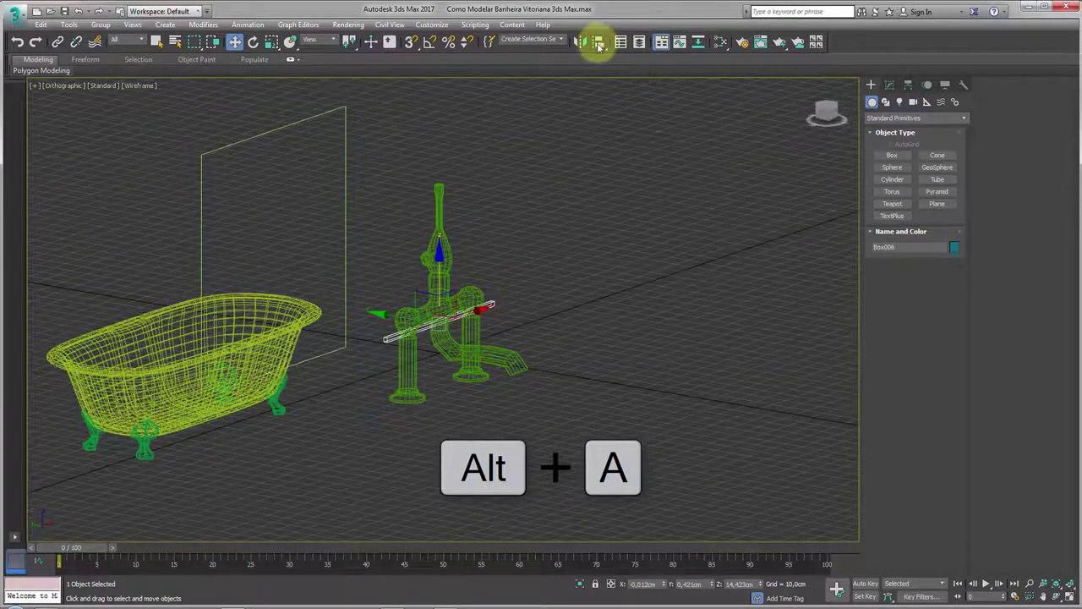
drag(438, 254, 440, 137)
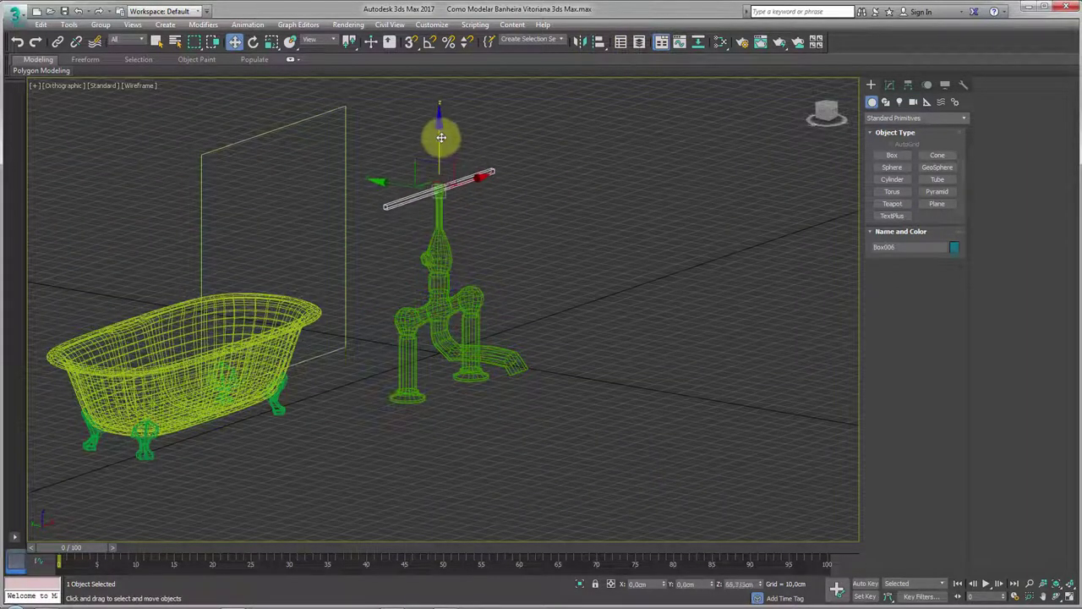
Frame and shade the bar, then convert it to an editable poly.
key(z)
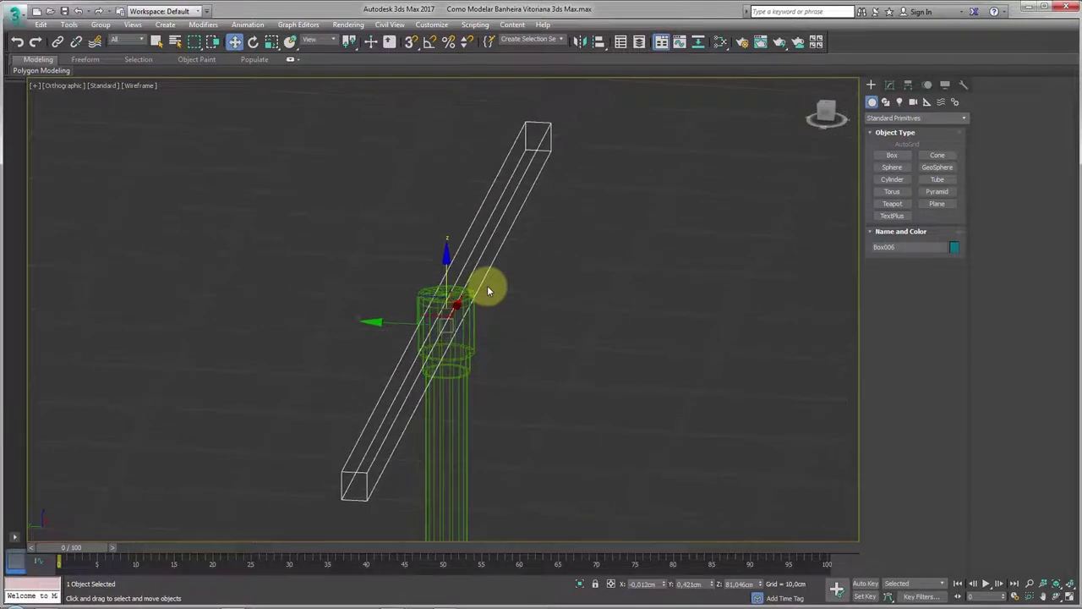
key(F3)
mouse_move(447, 331)
alt+middle_down()
mouse_move(459, 319)
mouse_move(505, 329)
mouse_move(375, 338)
mouse_move(495, 387)
mouse_move(539, 288)
alt+middle_up()
right_click(539, 288)
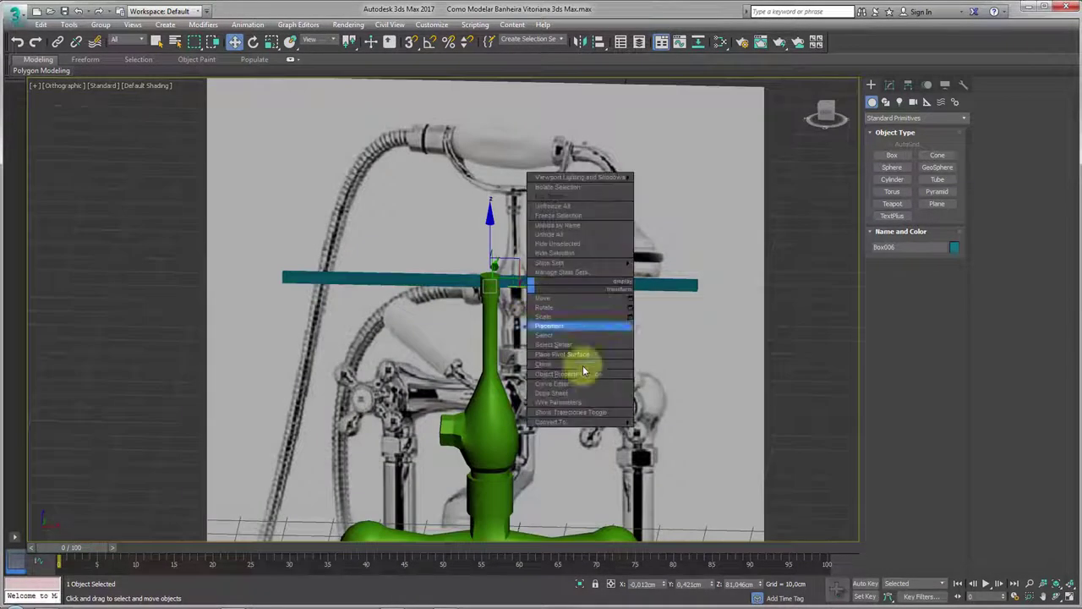
click(677, 432)
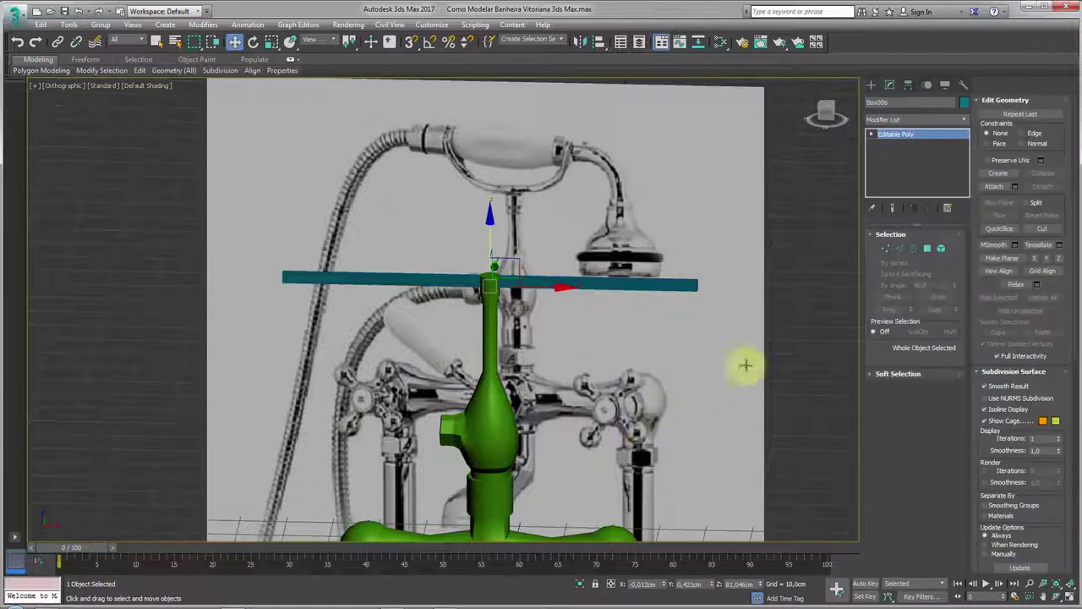
Check the bar's edge, polygon and vertex levels, selecting a four-edge loop.
click(901, 253)
key(F4)
double_click(591, 292)
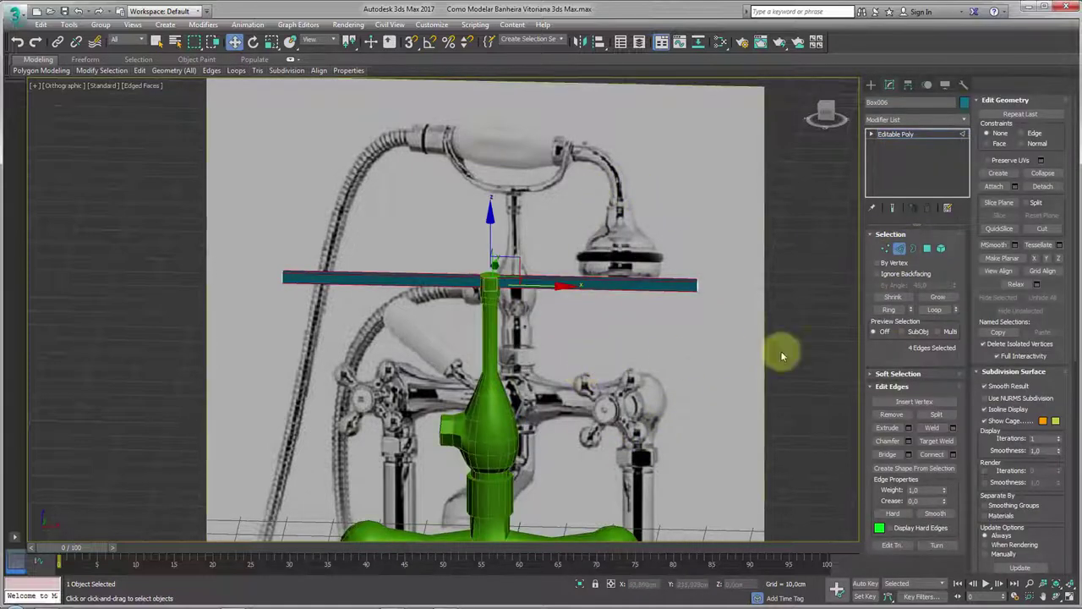
click(926, 249)
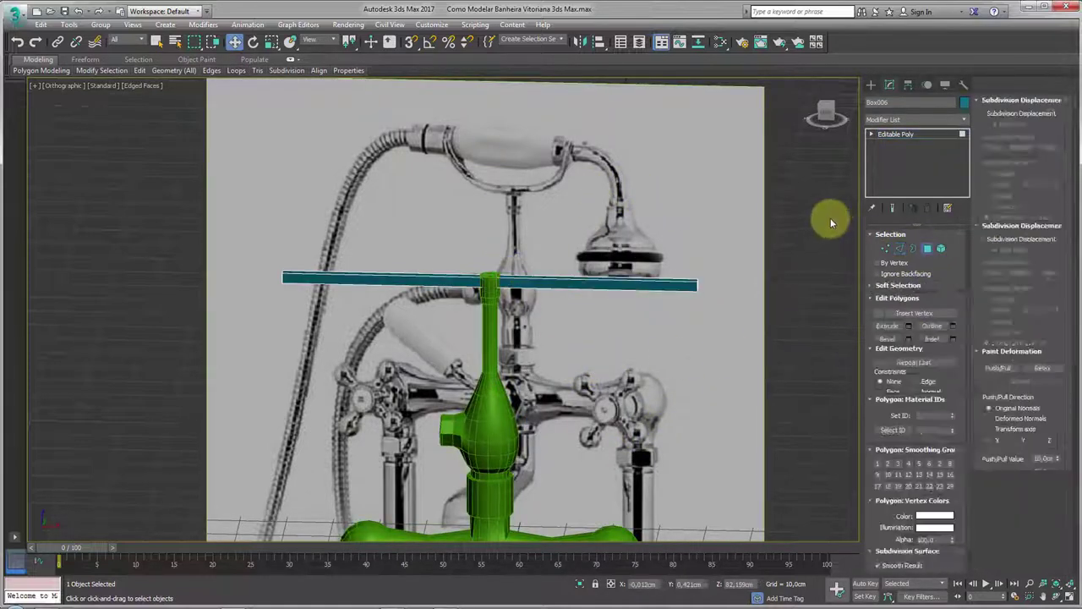
click(888, 249)
Switch to the front view and center the faucet against the reference image.
key(f)
key(F3)
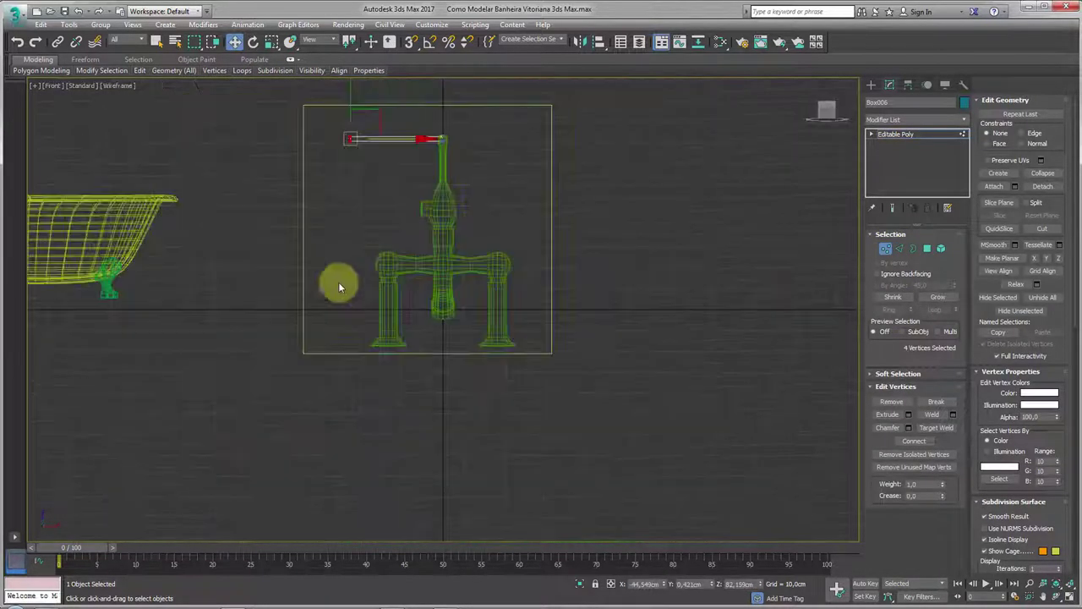
middle_drag(338, 282, 375, 398)
scroll(392, 342, up, 2)
key(F3)
scroll(412, 307, up, 2)
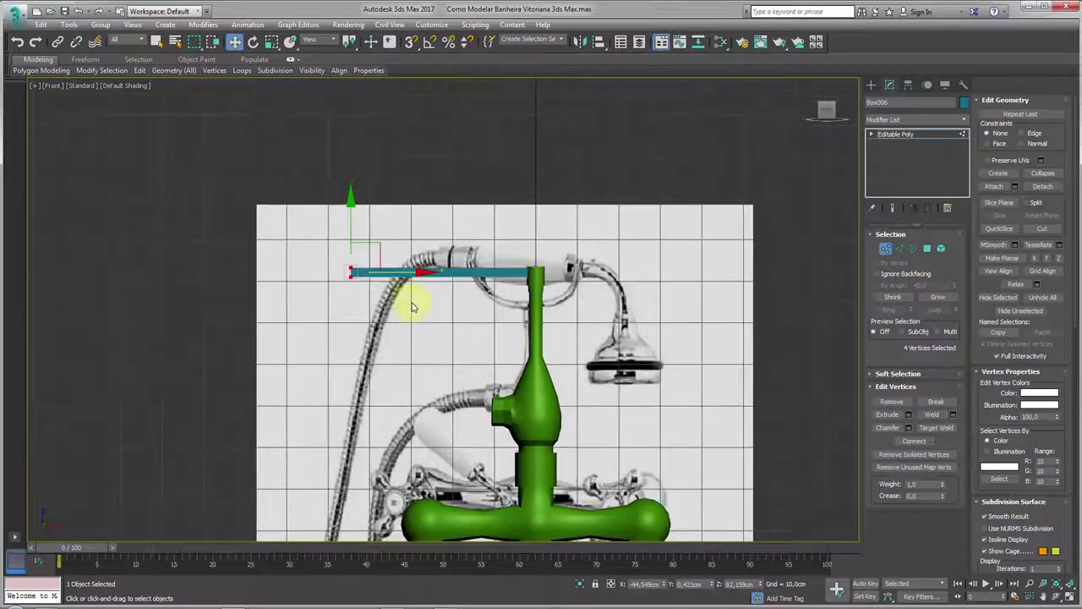
scroll(502, 279, up, 1)
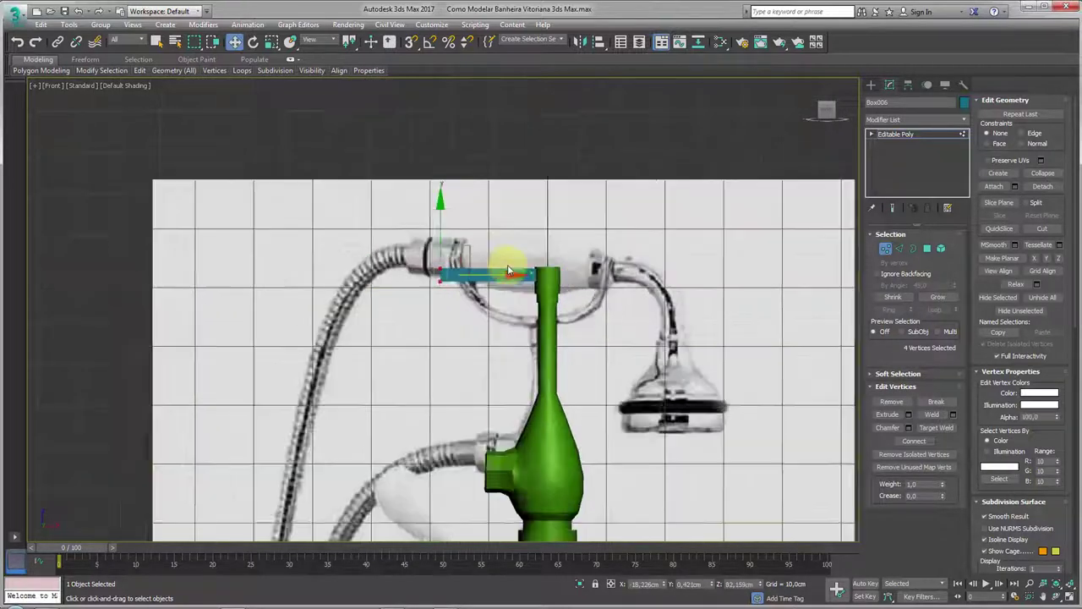
scroll(507, 285, down, 2)
scroll(507, 330, down, 2)
scroll(484, 339, down, 1)
middle_drag(484, 338, 464, 311)
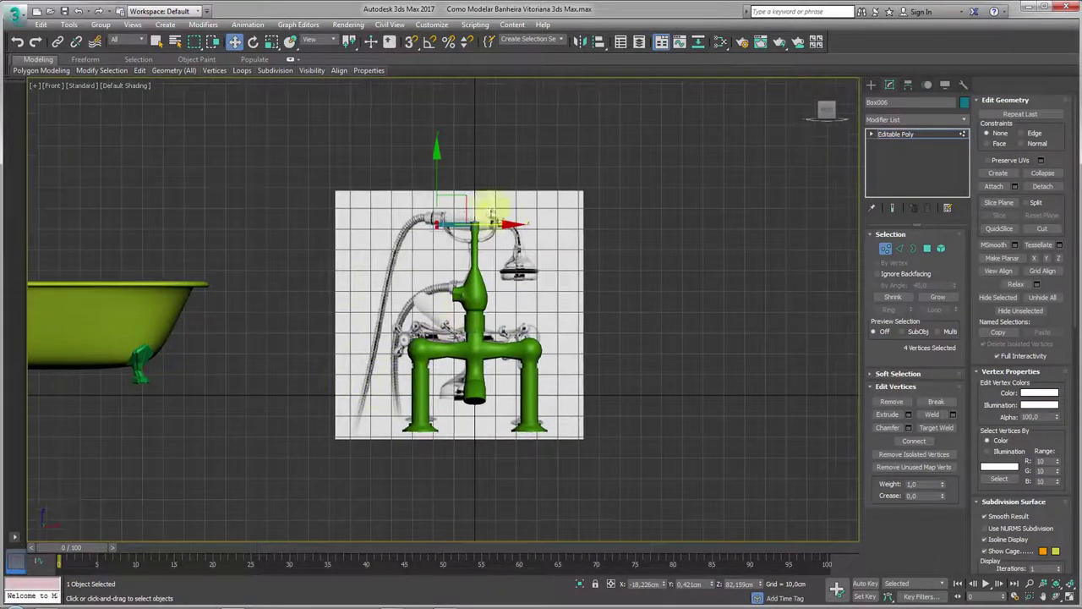
scroll(471, 273, up, 3)
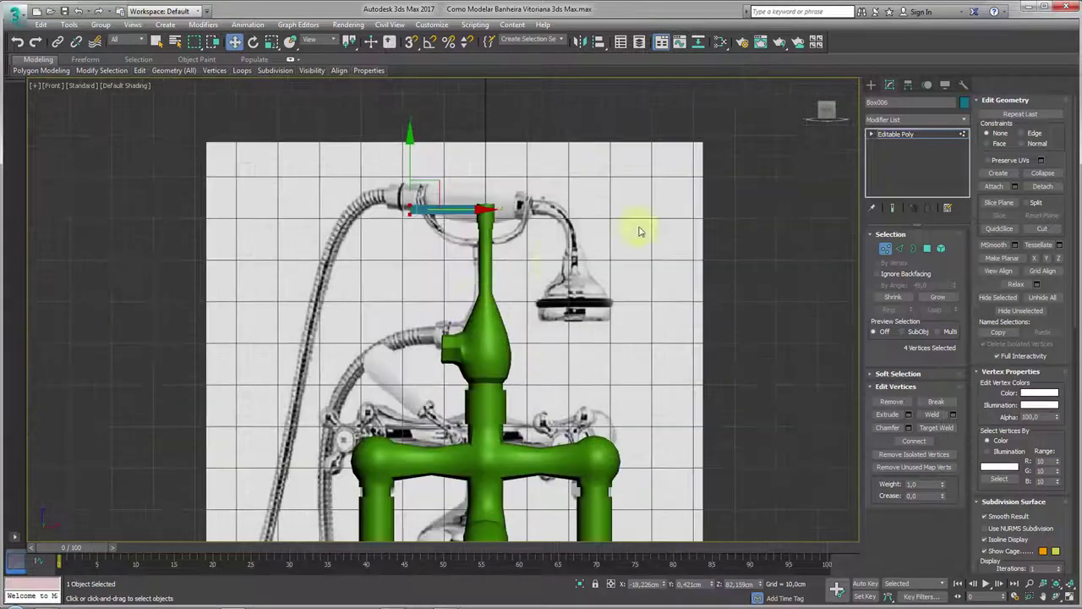
Enter vertex editing on the faucet and examine its neck from several angles.
click(887, 135)
click(884, 250)
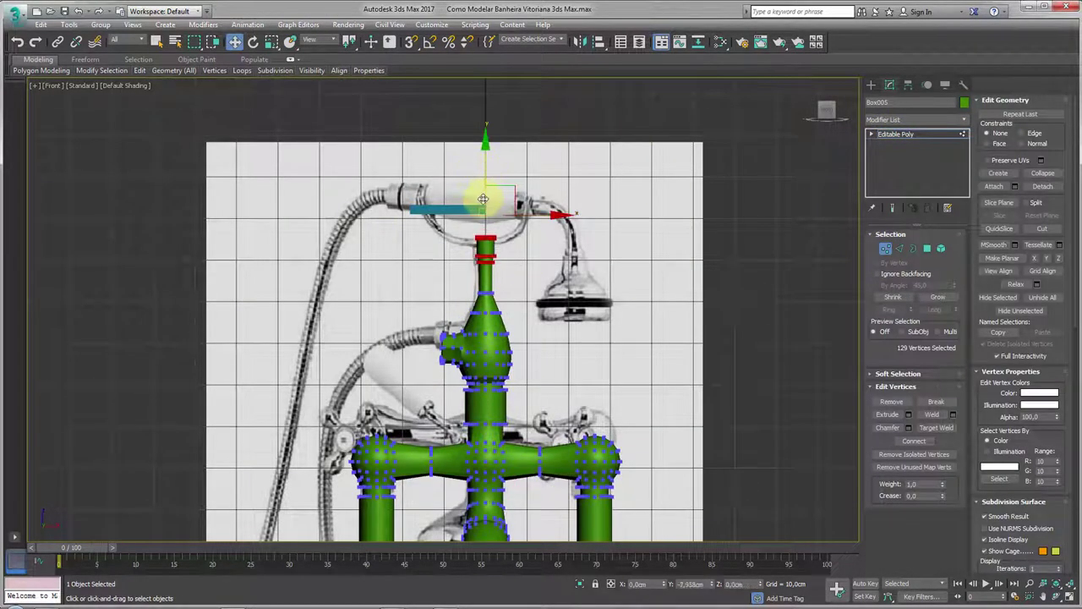
scroll(478, 263, up, 3)
key(e)
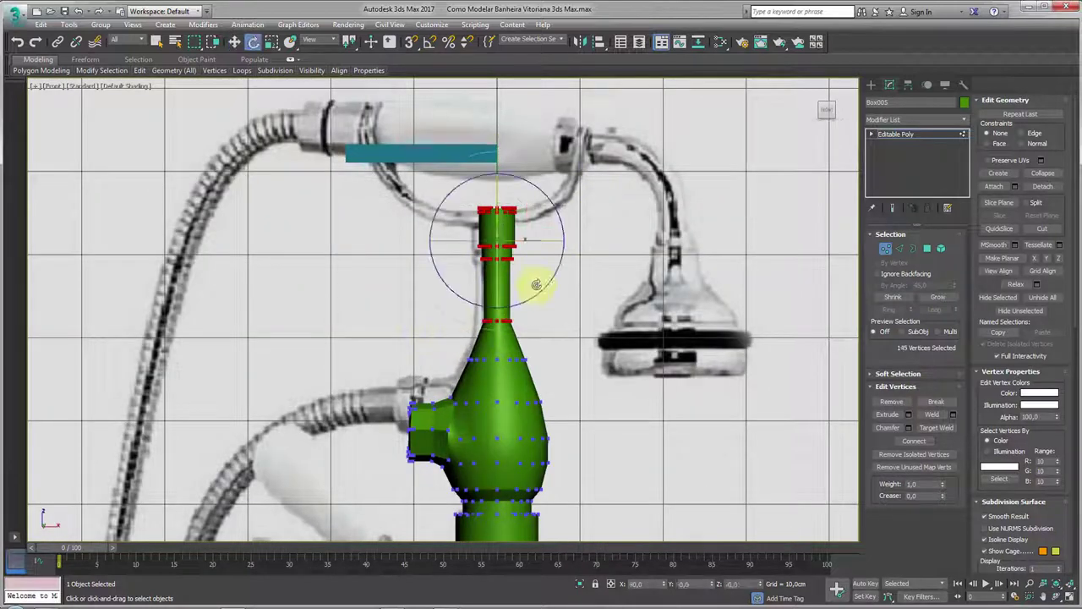
key(r)
alt+middle_drag(549, 290, 477, 243)
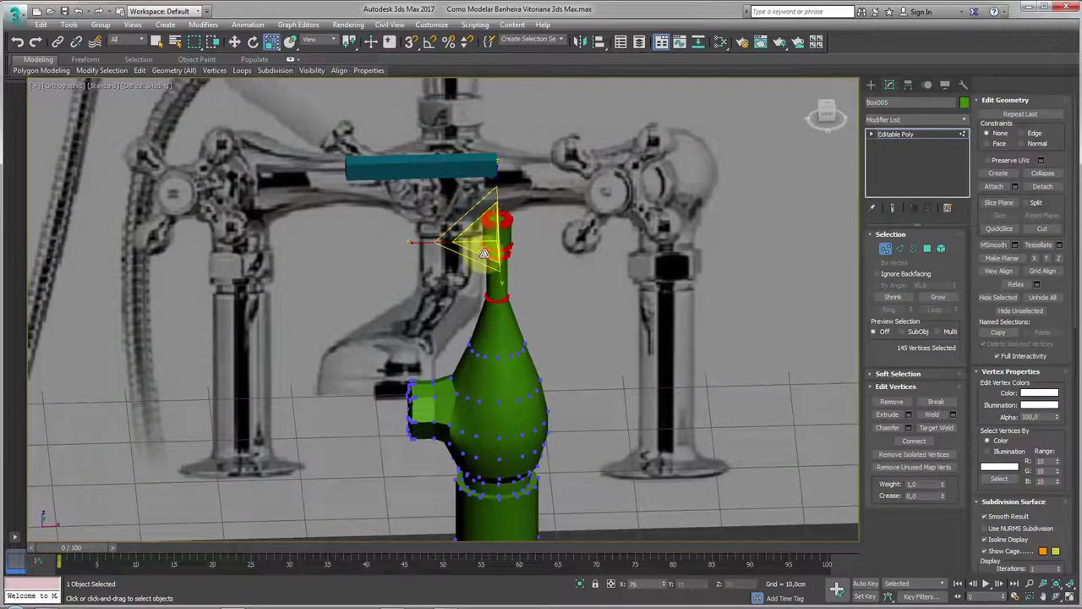
alt+middle_drag(603, 298, 643, 279)
Lower the teal bar onto the top of the faucet's narrow neck.
click(897, 133)
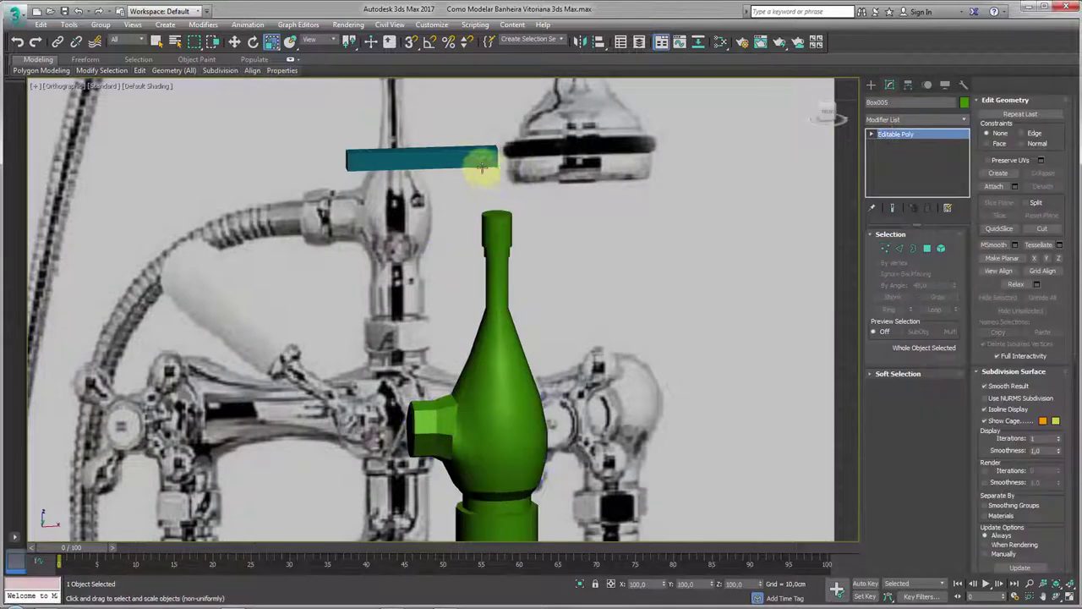
key(w)
drag(496, 102, 493, 169)
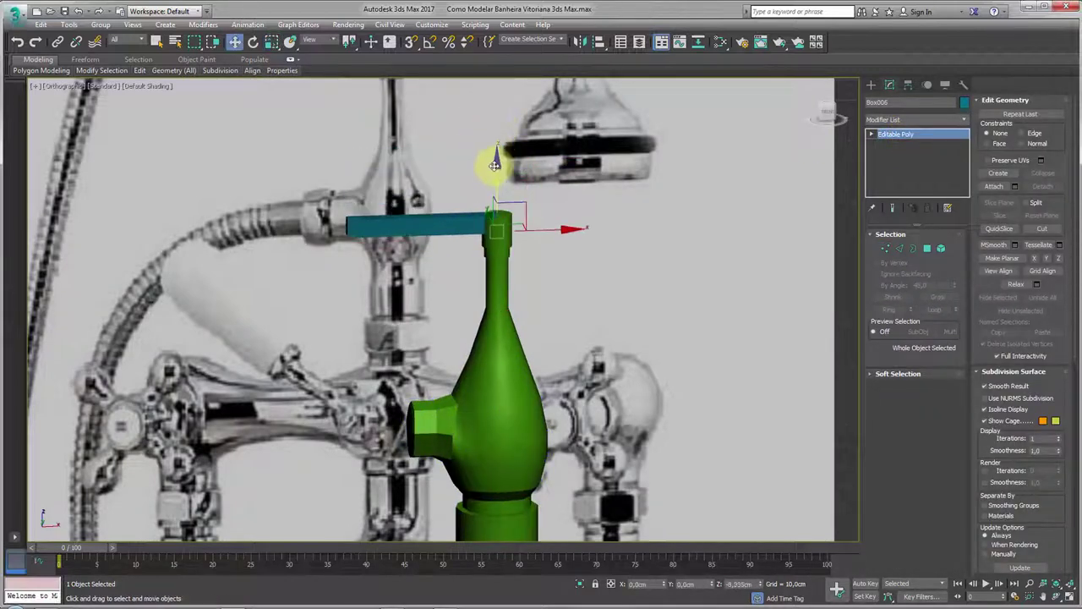
click(927, 249)
alt+middle_drag(430, 253, 375, 260)
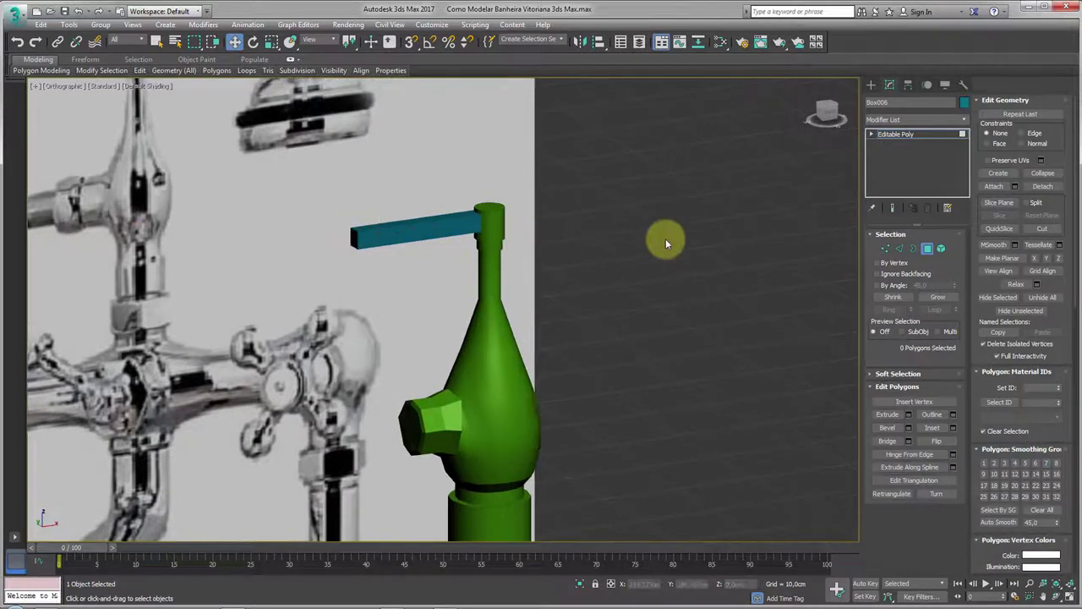
Select the bar's open end border and shorten the bar toward the green stem.
click(914, 249)
key(F4)
click(357, 239)
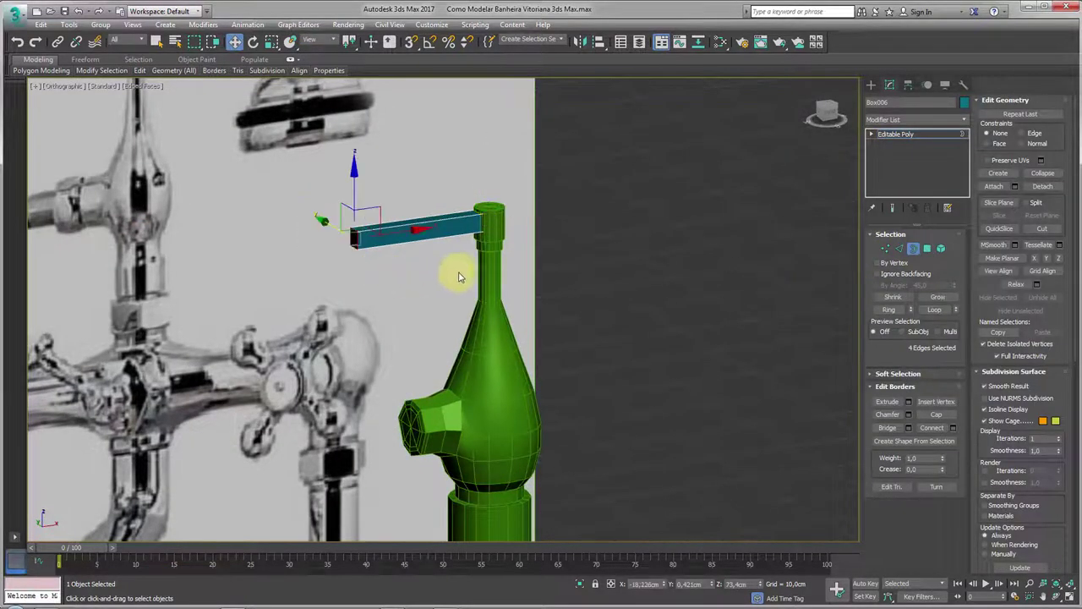
mouse_move(459, 277)
alt+middle_down()
mouse_move(398, 254)
mouse_move(396, 240)
alt+middle_up()
key(f)
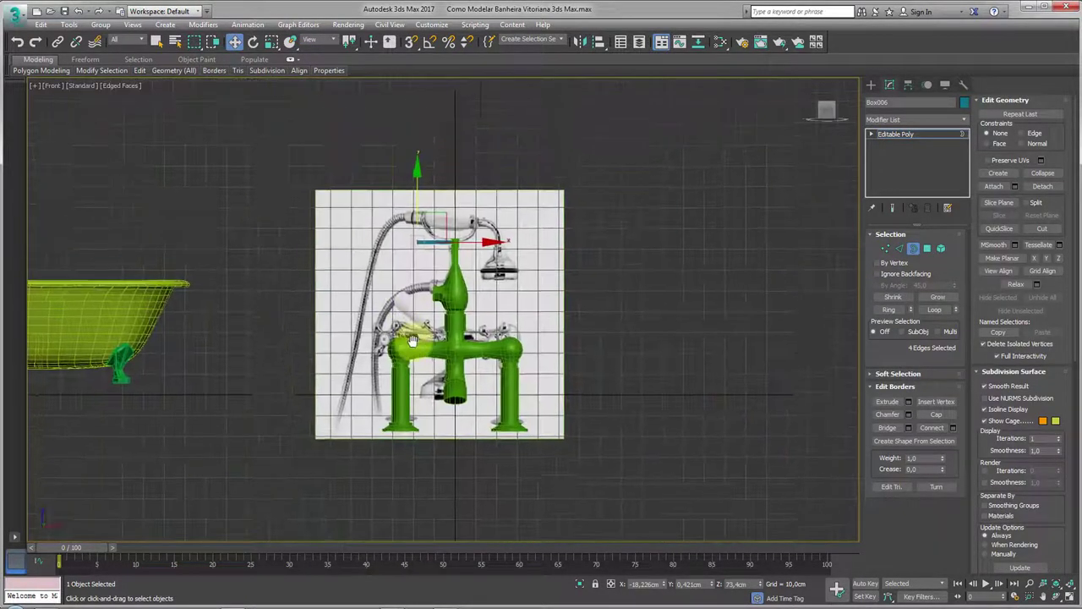
scroll(431, 266, up, 6)
mouse_move(487, 194)
mouse_down()
mouse_move(588, 201)
mouse_move(504, 168)
mouse_up()
scroll(548, 182, up, 3)
Extrude and rotate angled segments from the end, curving the arm up and left.
key(e)
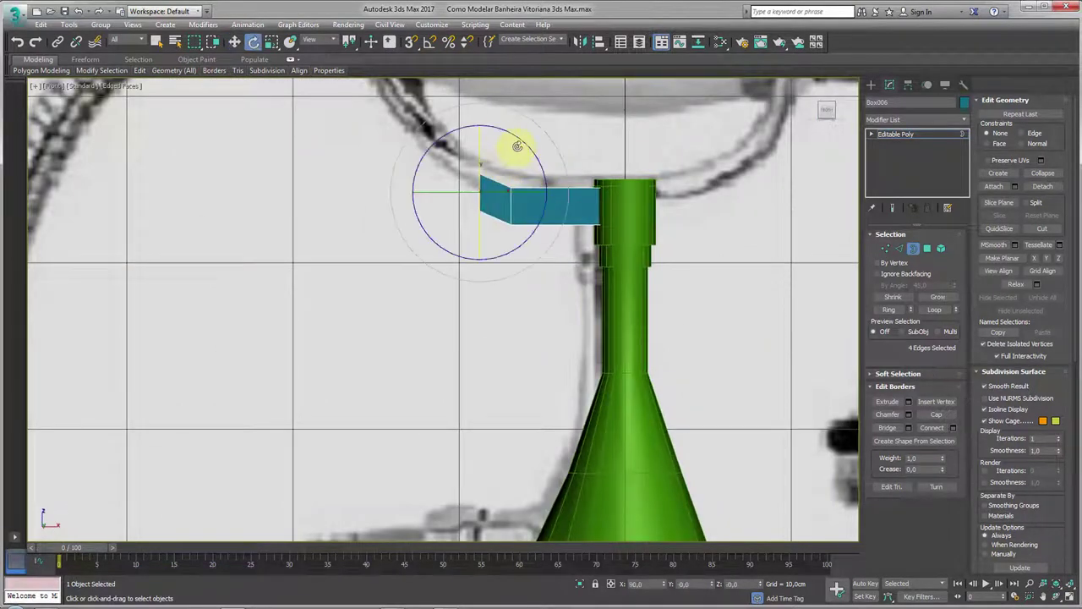
key(w)
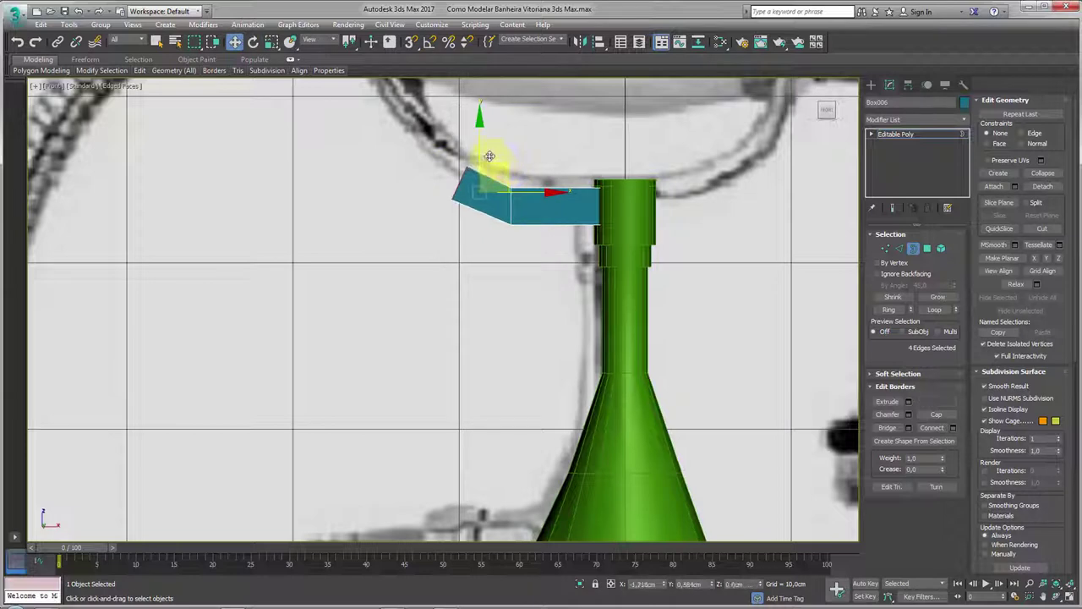
shift+drag(490, 154, 439, 110)
key(e)
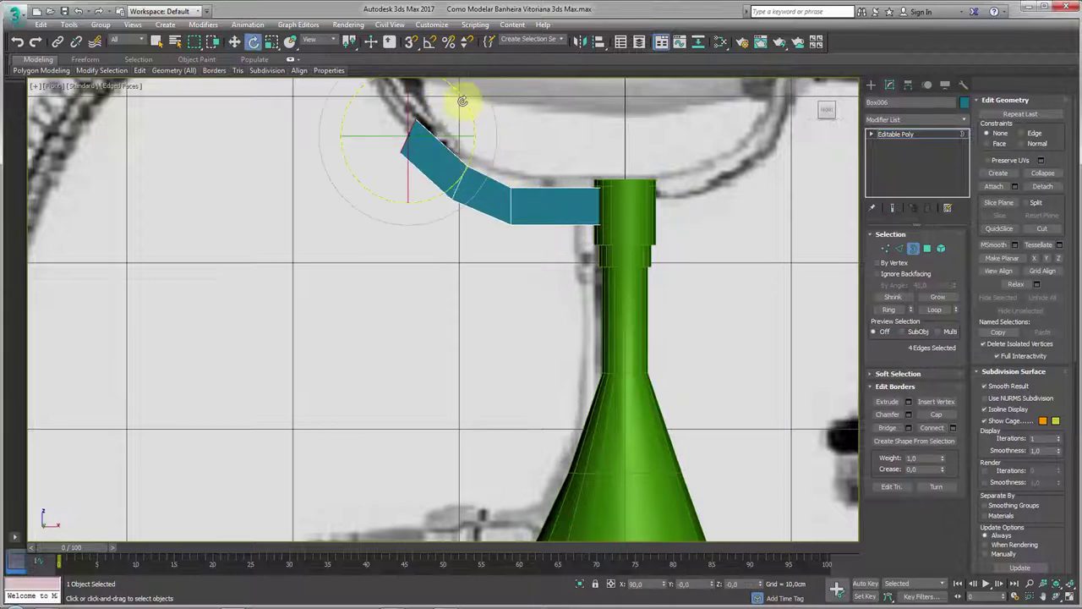
middle_drag(448, 111, 489, 285)
key(w)
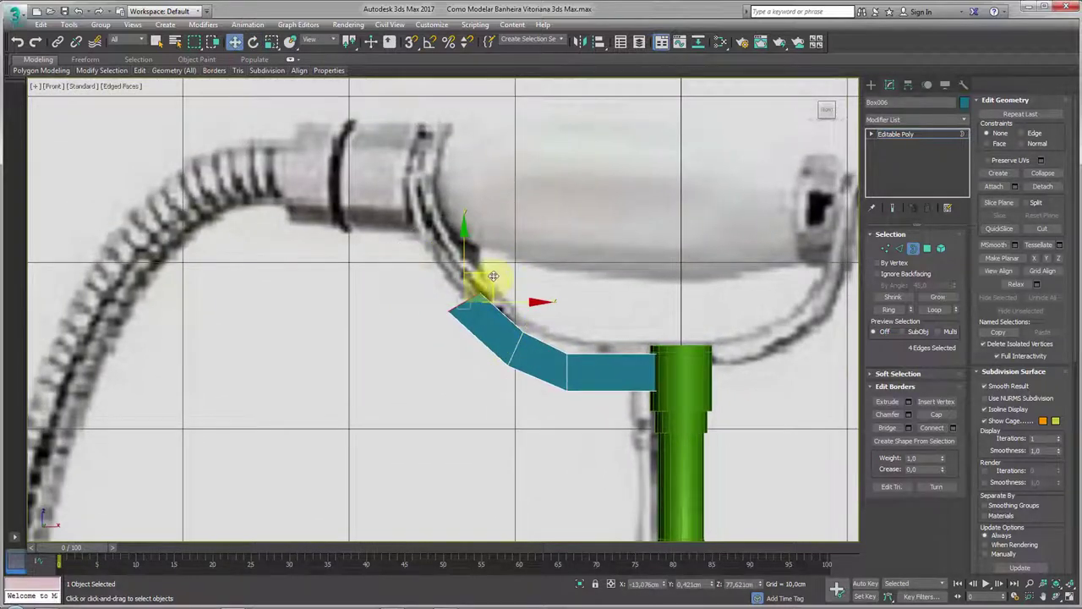
key(e)
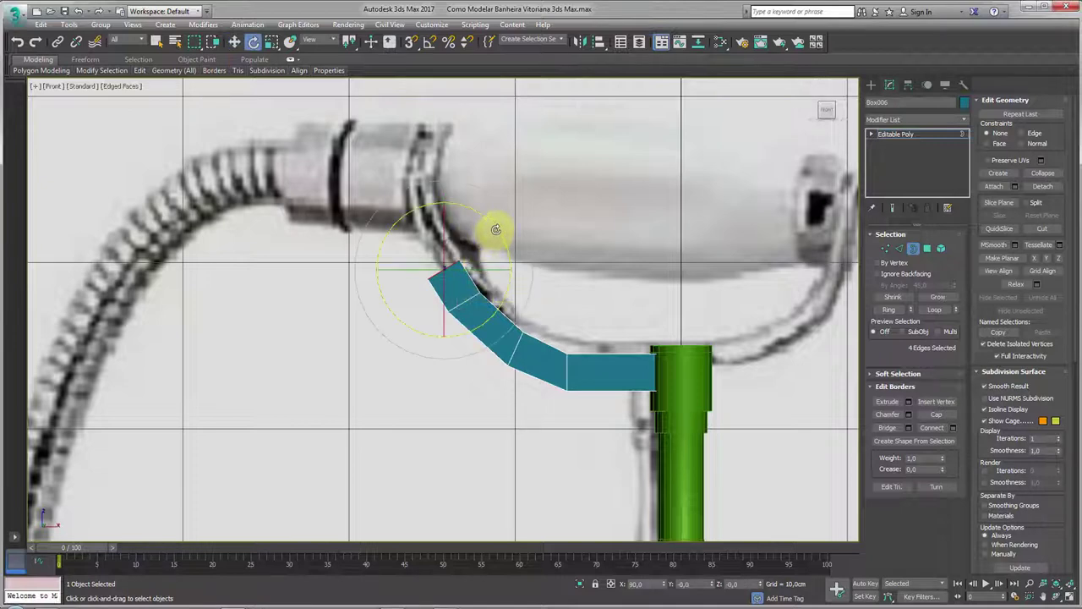
mouse_move(474, 271)
alt+middle_down()
mouse_move(544, 321)
mouse_move(526, 320)
alt+middle_up()
key(q)
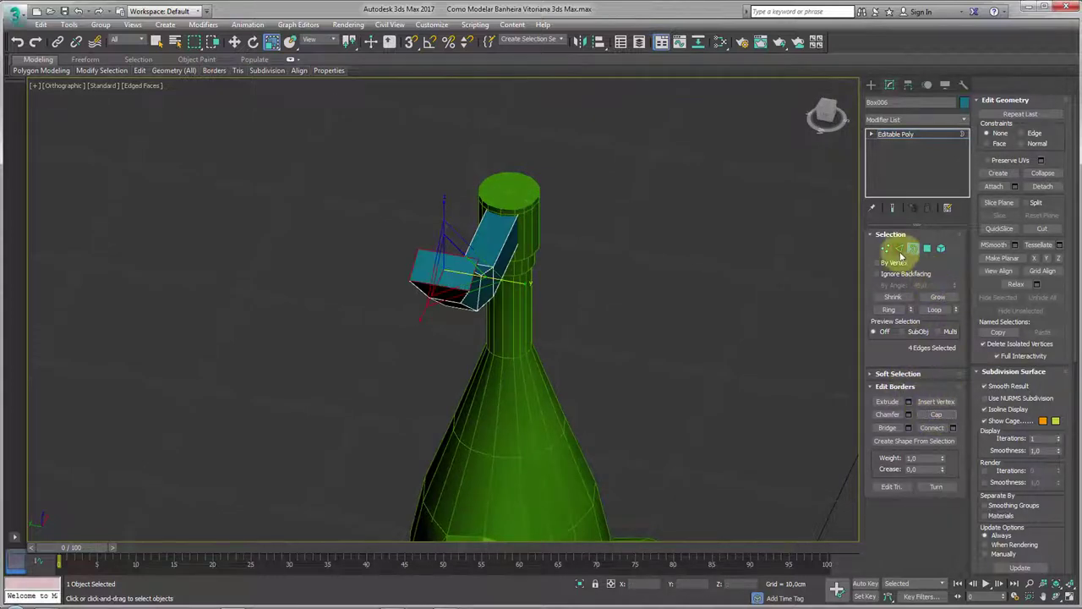
Select a ring of edges around the arm and start extruding its end polygon.
click(900, 247)
alt+middle_drag(460, 278, 448, 251)
click(448, 251)
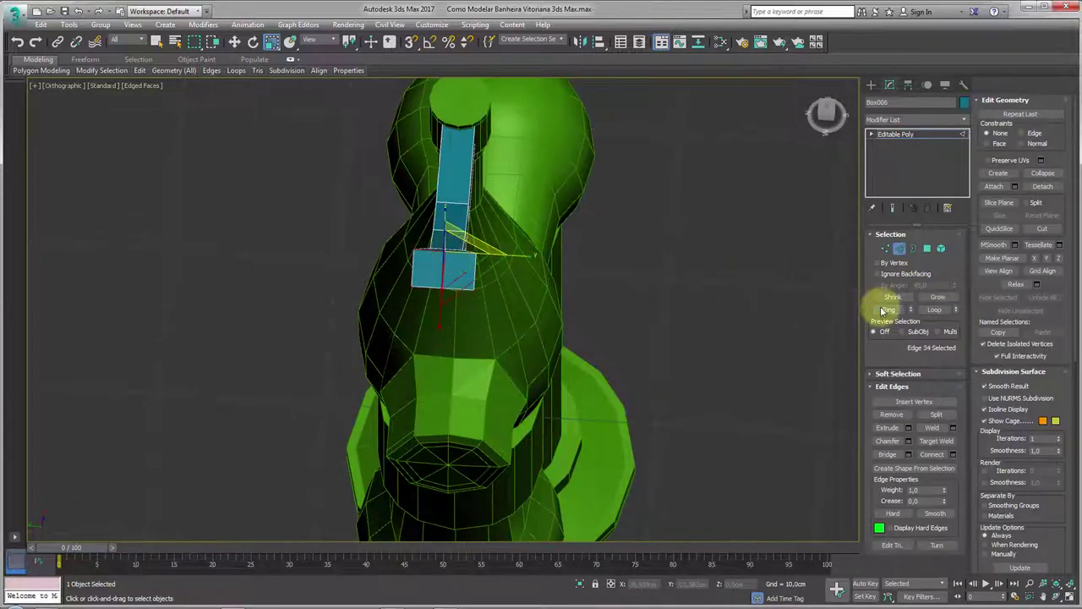
click(885, 310)
mouse_move(587, 354)
alt+middle_down()
mouse_move(518, 349)
mouse_move(485, 315)
mouse_move(924, 302)
alt+middle_up()
click(928, 248)
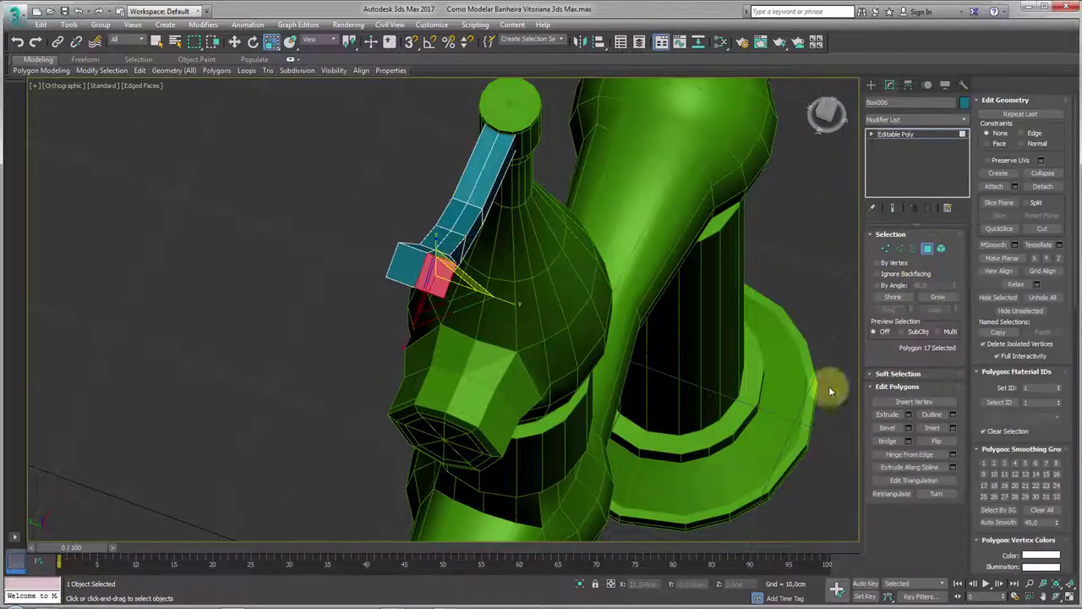
click(895, 419)
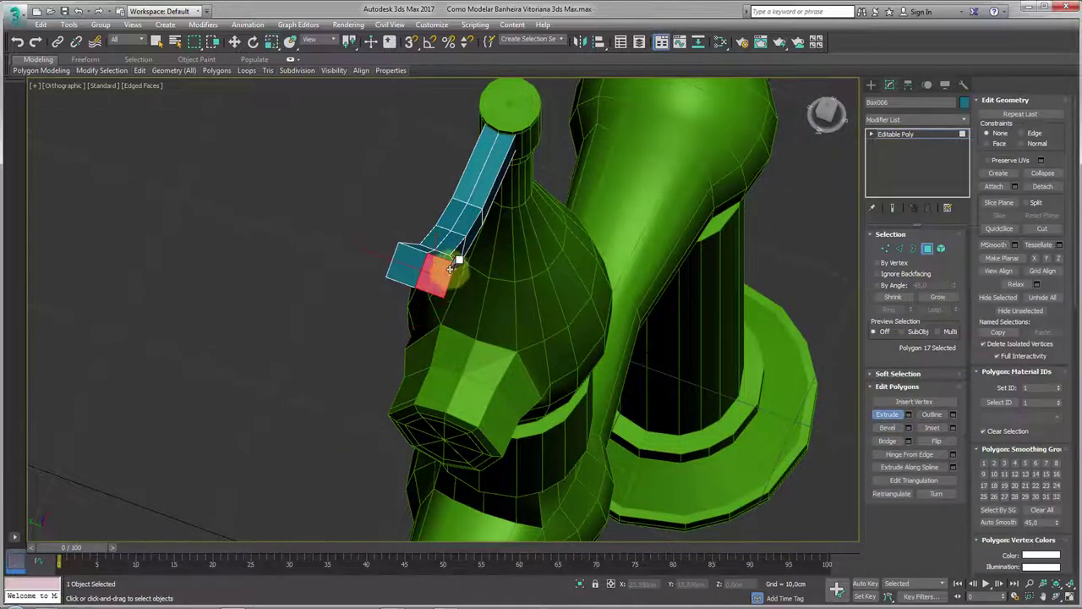
Chamfer the edges running along the tube with a small amount into a thin split.
click(899, 247)
double_click(435, 234)
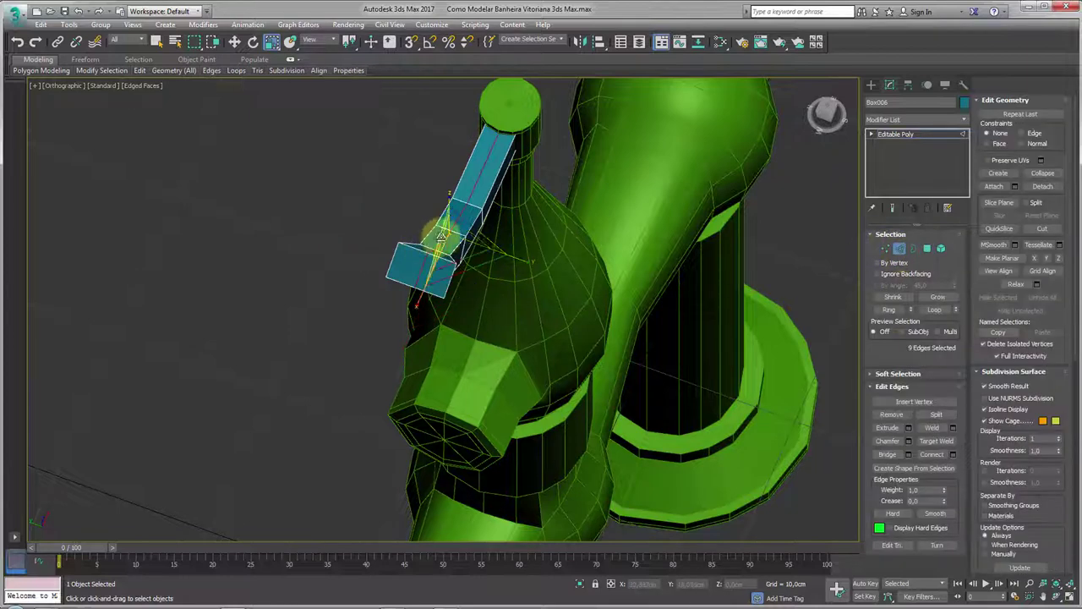
click(908, 440)
scroll(386, 358, up, 3)
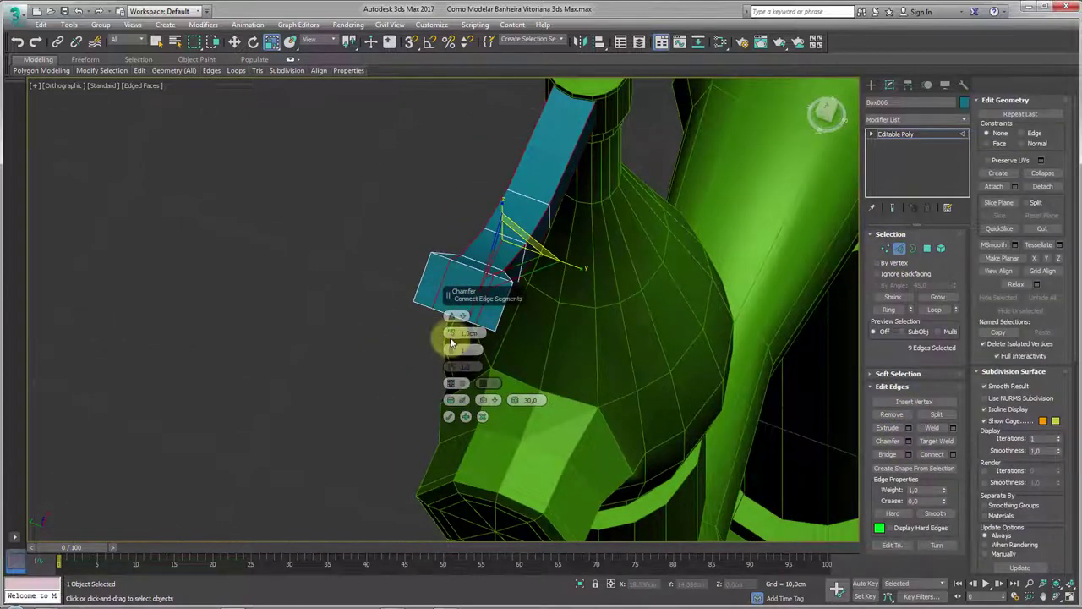
drag(452, 343, 451, 332)
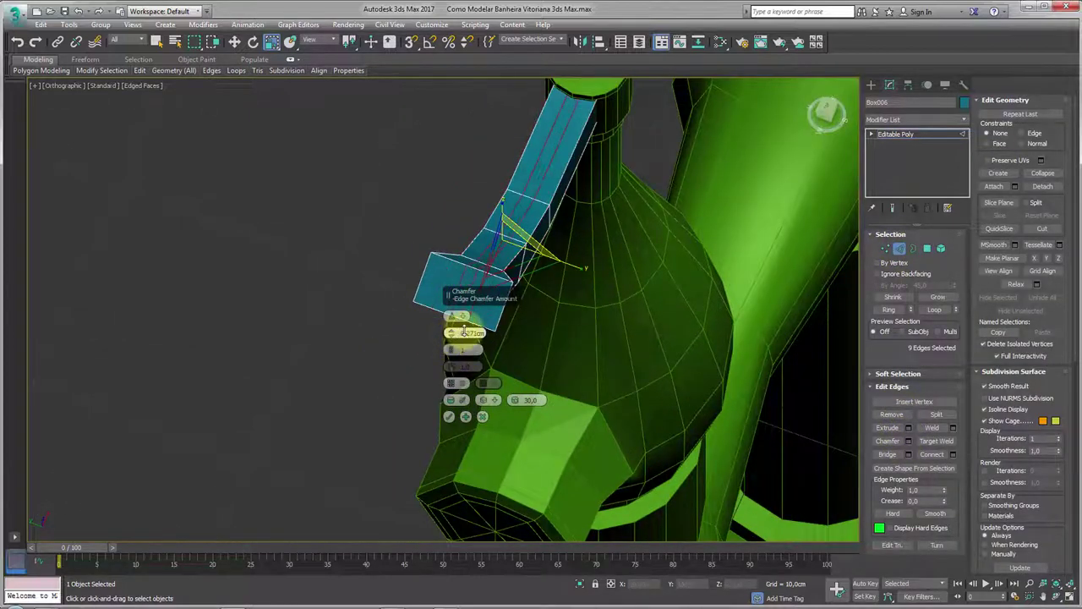
click(449, 416)
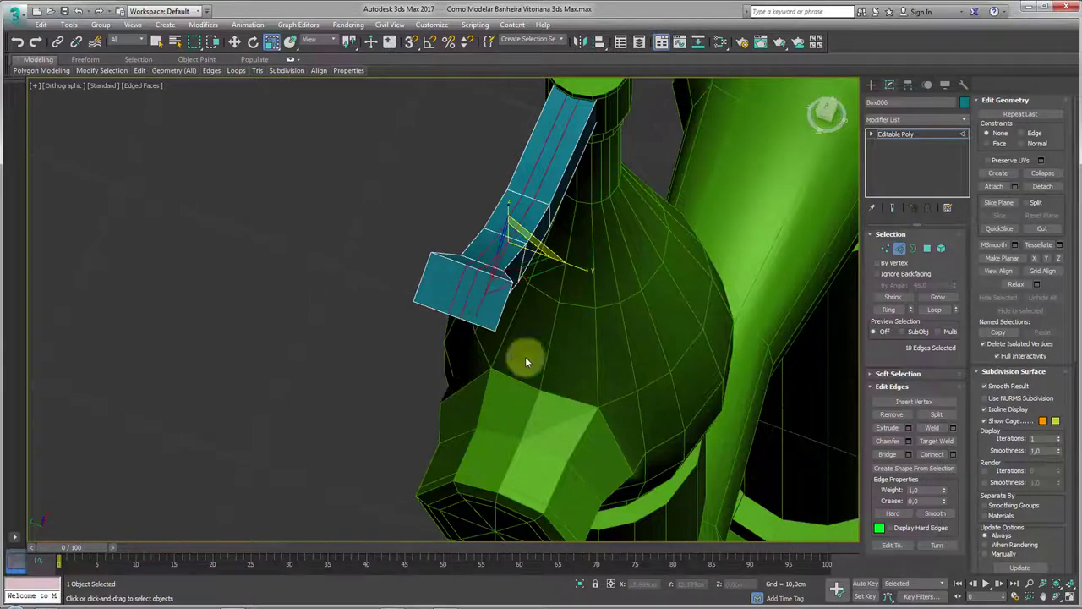
click(894, 250)
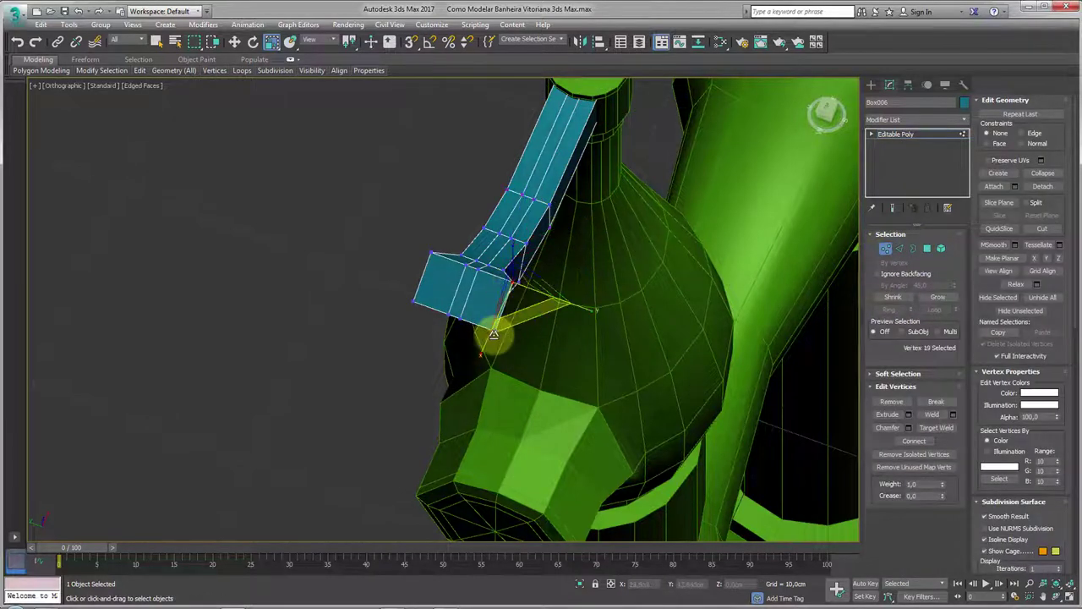
key(w)
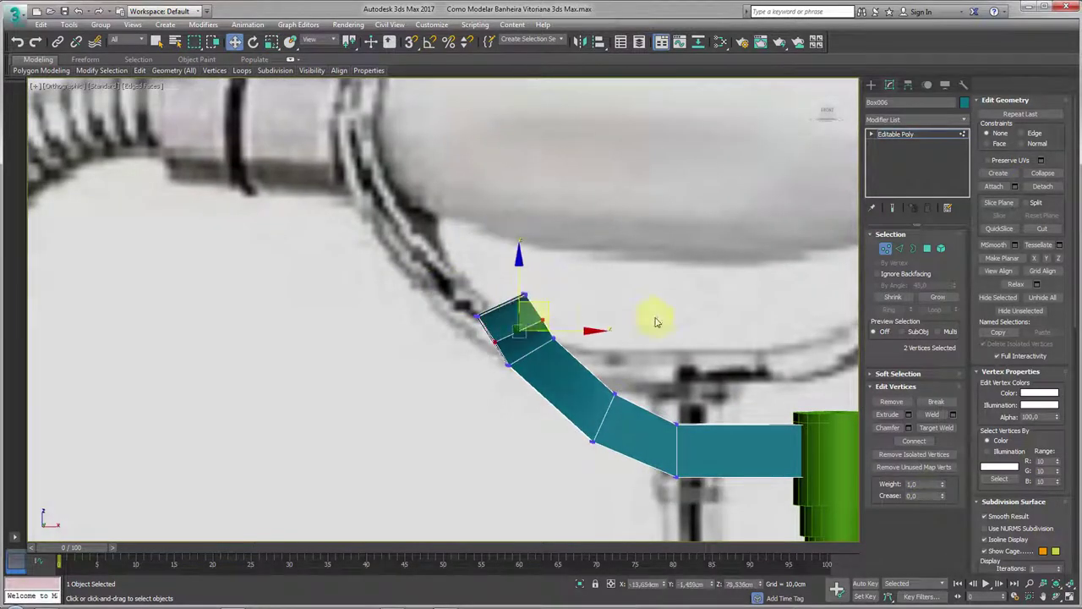
Extrude the arm's end polygon outward into a new segment.
click(927, 250)
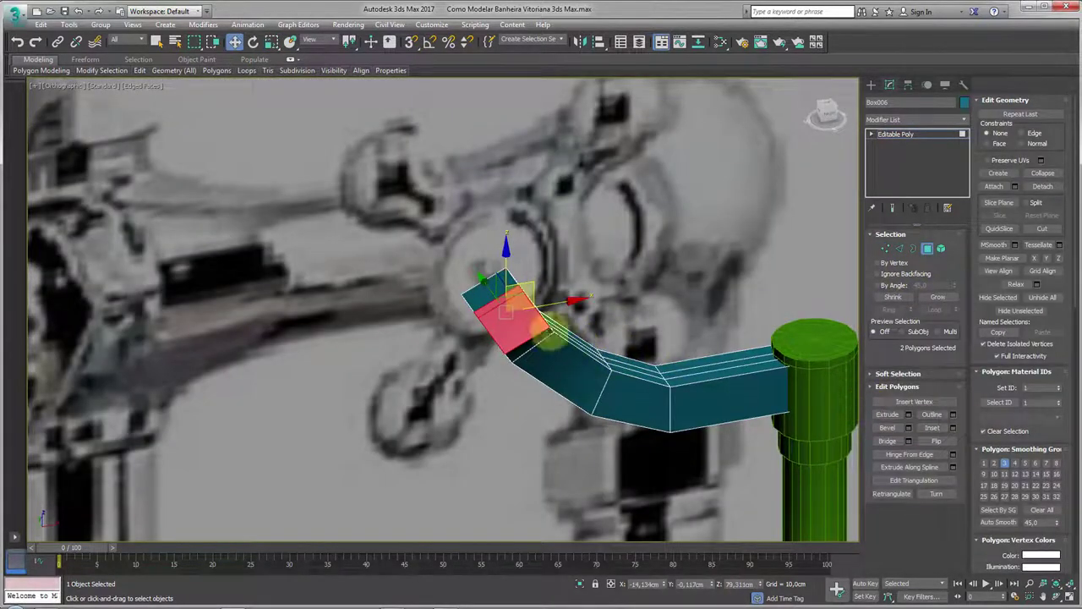
key(p)
click(903, 418)
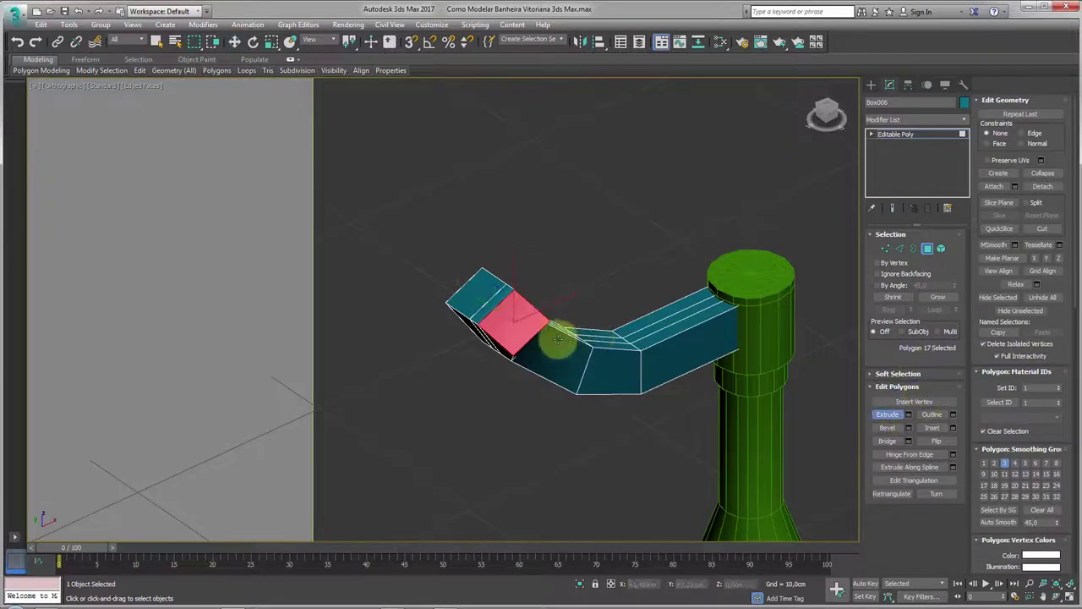
drag(561, 333, 532, 329)
mouse_move(535, 330)
alt+middle_down()
mouse_move(580, 295)
mouse_move(527, 285)
mouse_move(476, 314)
mouse_move(473, 328)
alt+middle_up()
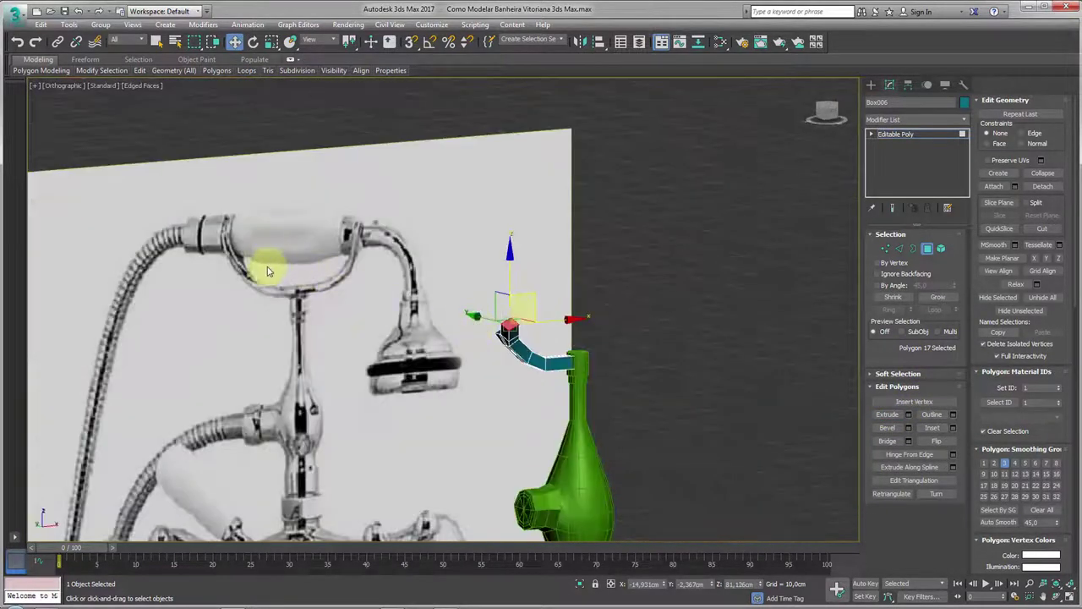
mouse_move(605, 235)
alt+middle_down()
mouse_move(481, 240)
mouse_move(535, 331)
mouse_move(620, 339)
mouse_move(571, 338)
alt+middle_up()
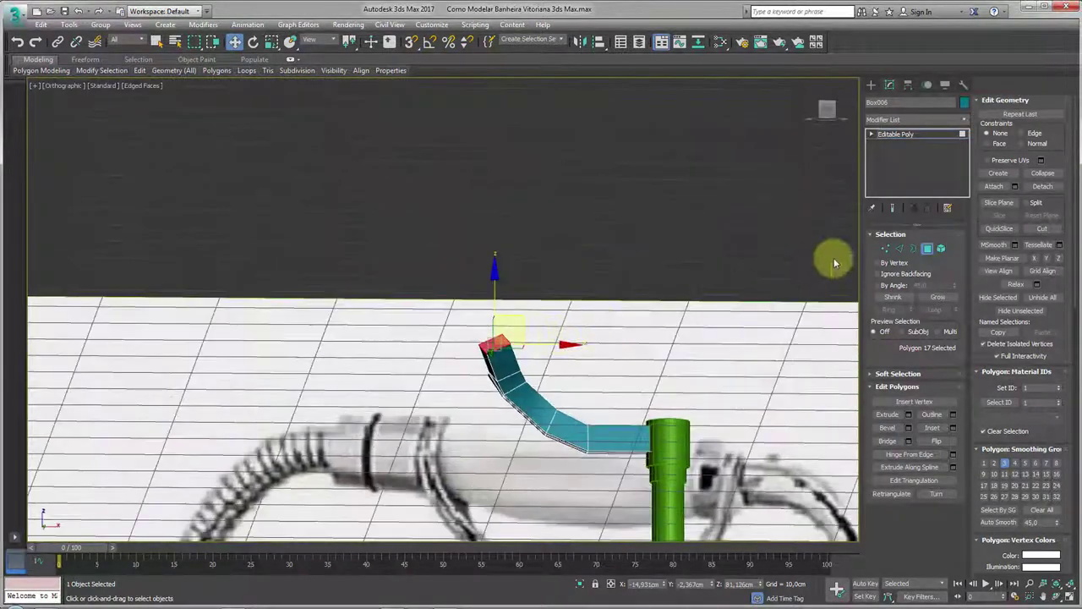
Extend a new pipe segment upward from the arm's open end border.
click(912, 249)
click(508, 341)
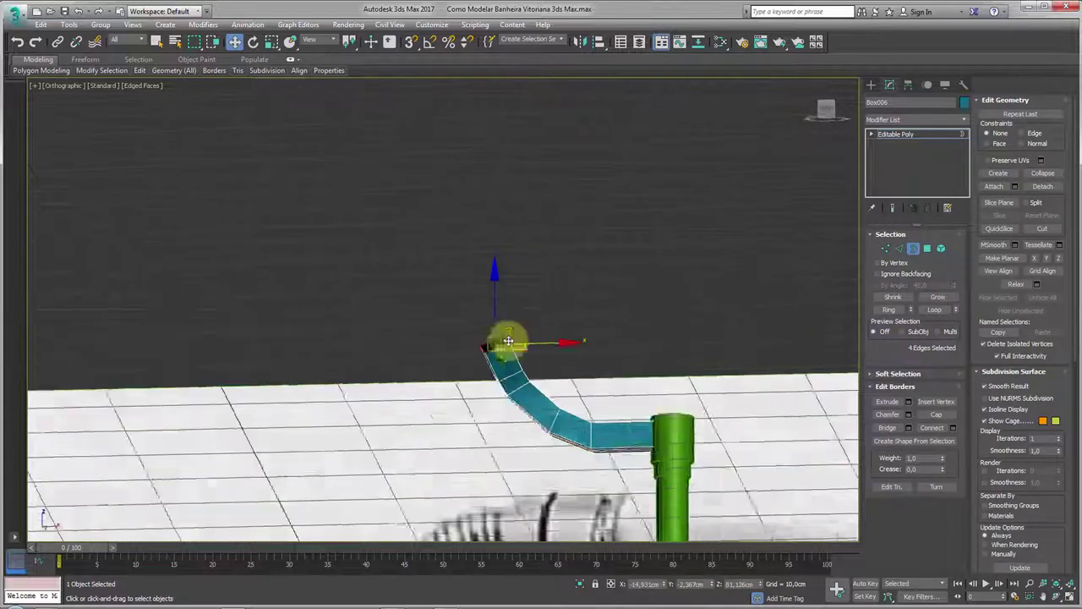
mouse_move(508, 341)
shift+mouse_down()
mouse_move(515, 313)
mouse_move(479, 236)
mouse_move(491, 237)
shift+mouse_up()
mouse_move(491, 237)
alt+middle_down()
mouse_move(602, 322)
mouse_move(423, 262)
alt+middle_up()
Tilt and stretch the end border so the new segment angles diagonally toward the bottle top.
drag(422, 261, 527, 259)
key(e)
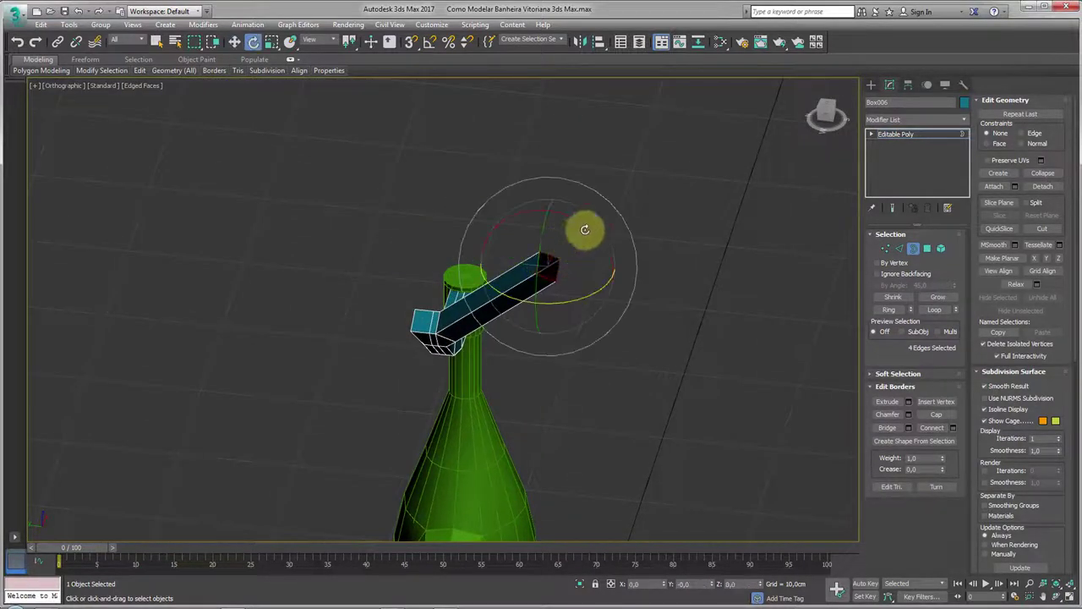
key(w)
key(e)
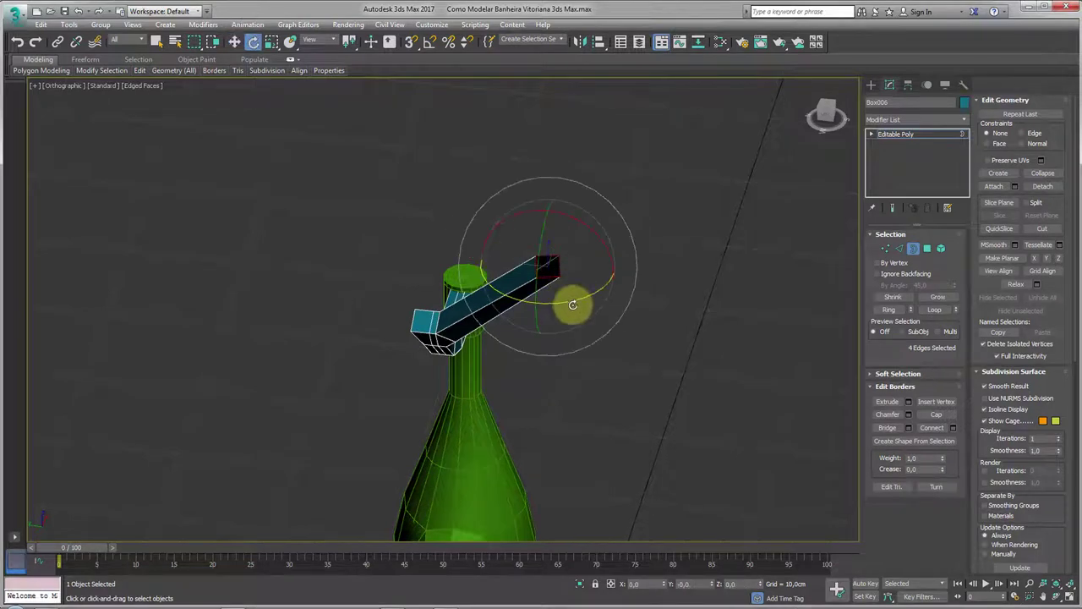
key(w)
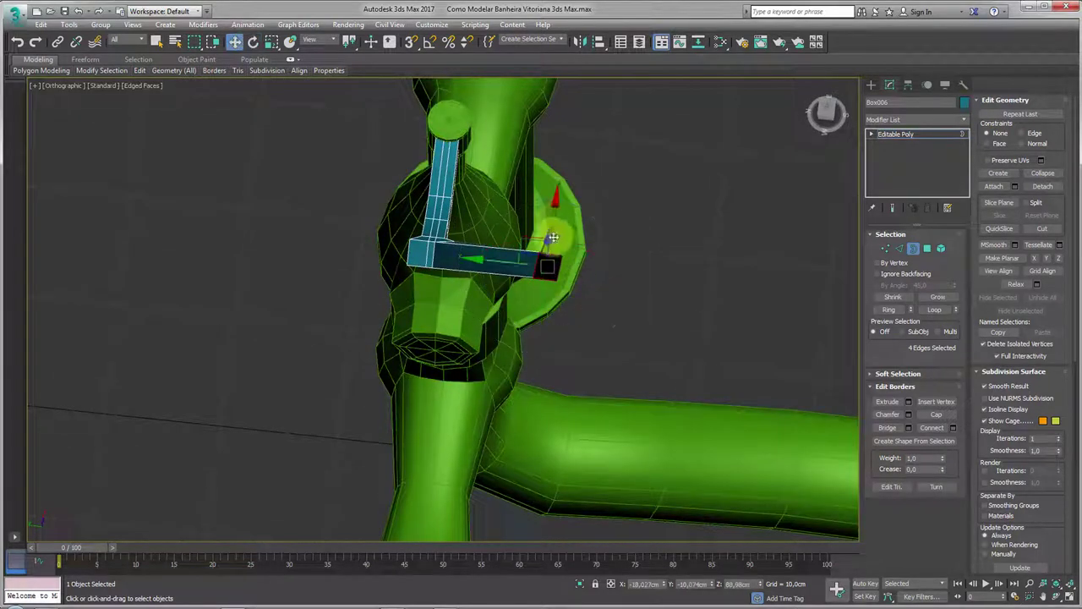
drag(548, 241, 557, 236)
mouse_move(557, 236)
alt+middle_down()
mouse_move(558, 265)
mouse_move(564, 233)
alt+middle_up()
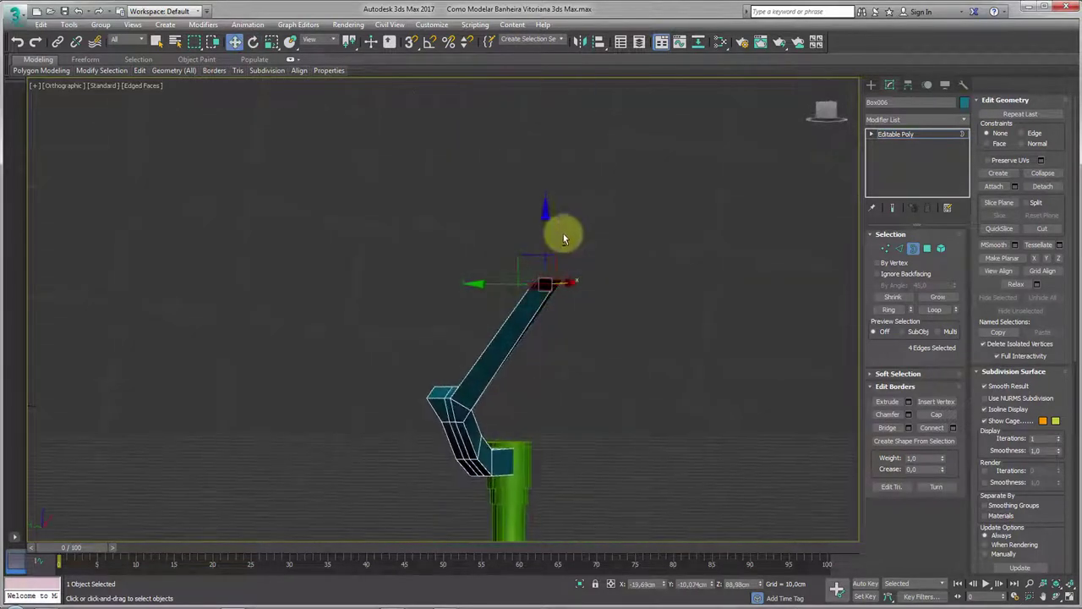
Select the edge loop at the arm's bend, checking it against the front reference.
click(903, 247)
mouse_move(603, 331)
alt+middle_down()
mouse_move(590, 343)
mouse_move(613, 331)
mouse_move(691, 380)
alt+middle_up()
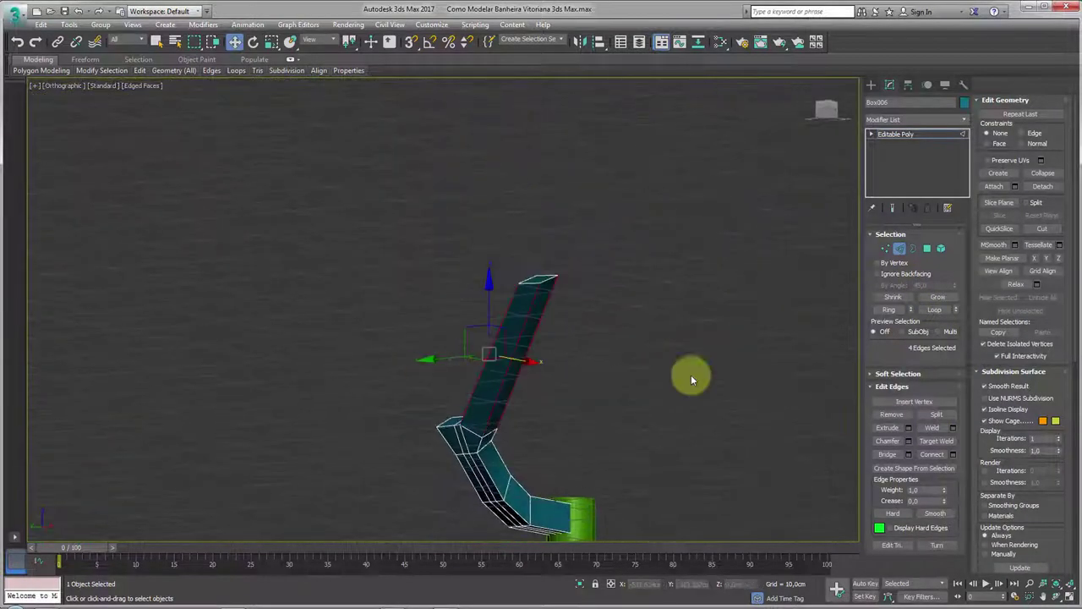
mouse_move(606, 379)
alt+middle_down()
mouse_move(527, 380)
mouse_move(516, 450)
mouse_move(496, 313)
mouse_move(556, 357)
alt+middle_up()
key(f)
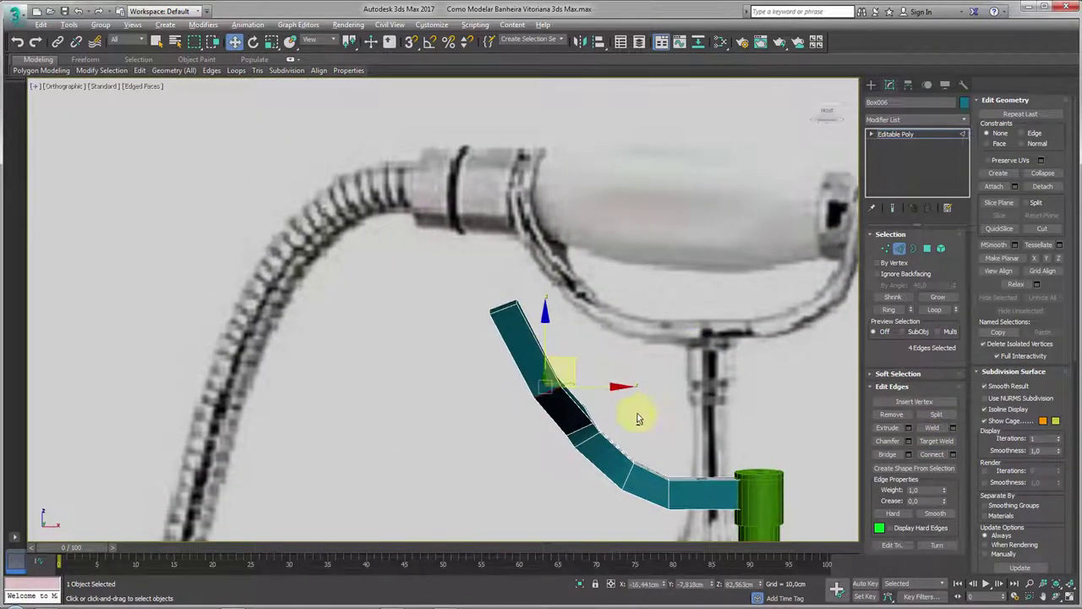
mouse_move(639, 418)
alt+middle_down()
mouse_move(532, 437)
mouse_move(570, 372)
alt+middle_up()
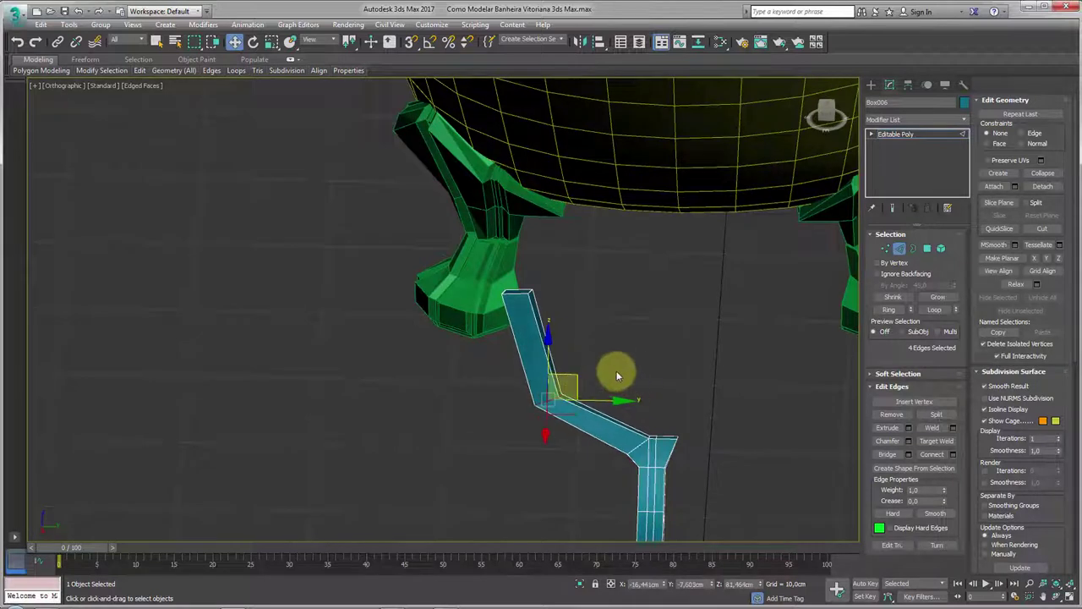
double_click(589, 459)
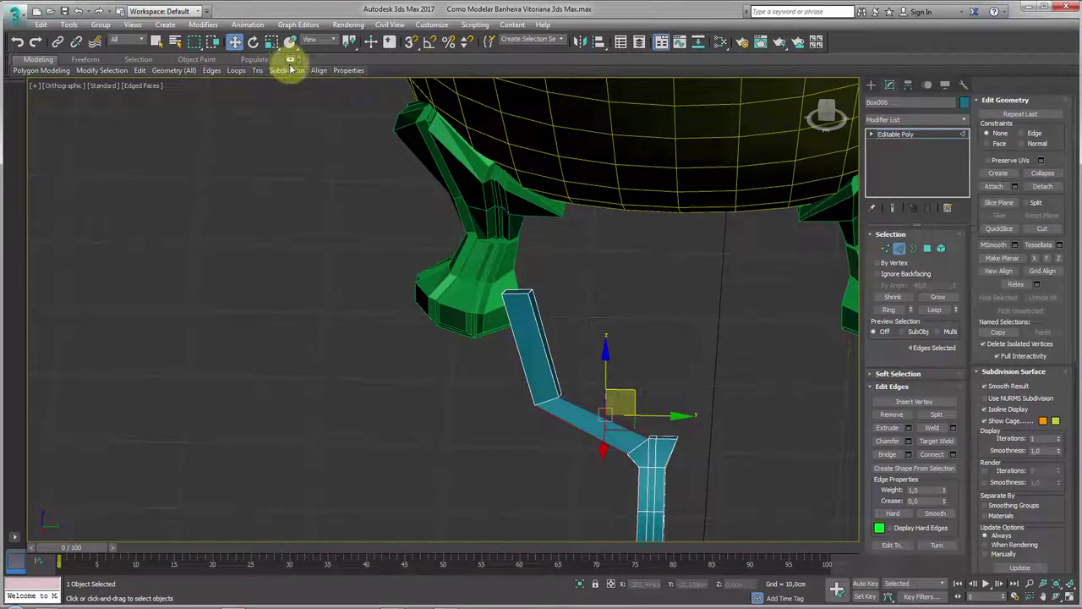
Add an edge loop across the lower arm segment with Swift Loop.
click(48, 71)
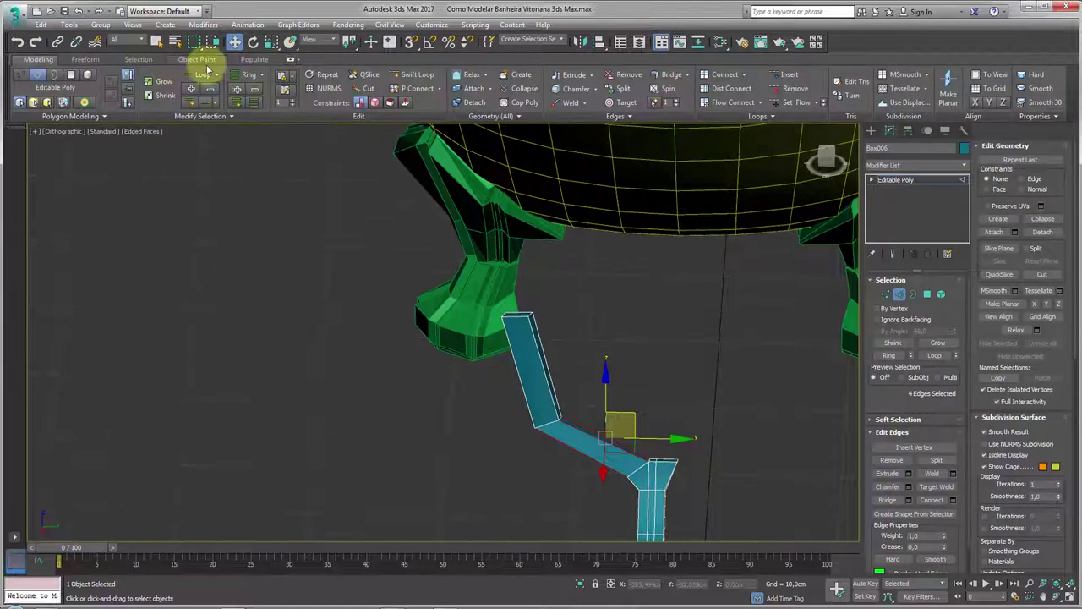
click(415, 75)
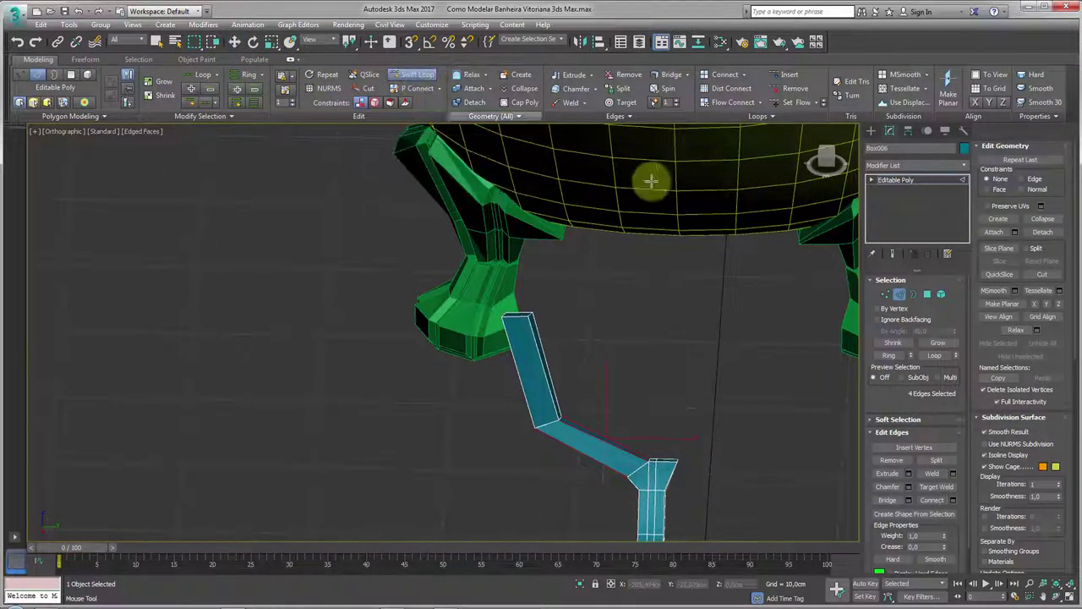
click(589, 454)
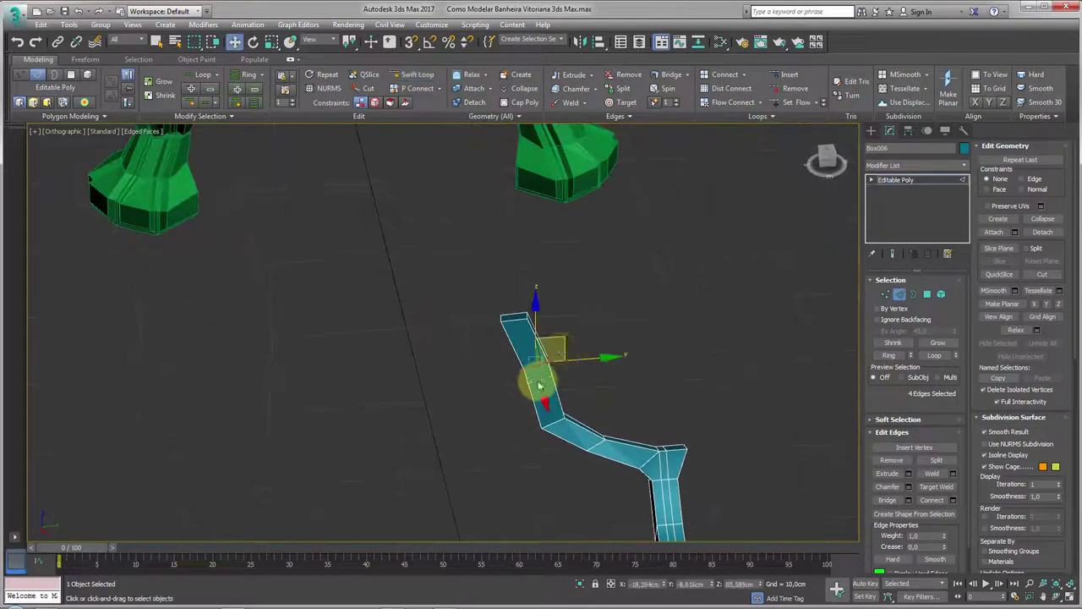
mouse_move(547, 348)
alt+middle_down()
mouse_move(587, 375)
mouse_move(625, 343)
alt+middle_up()
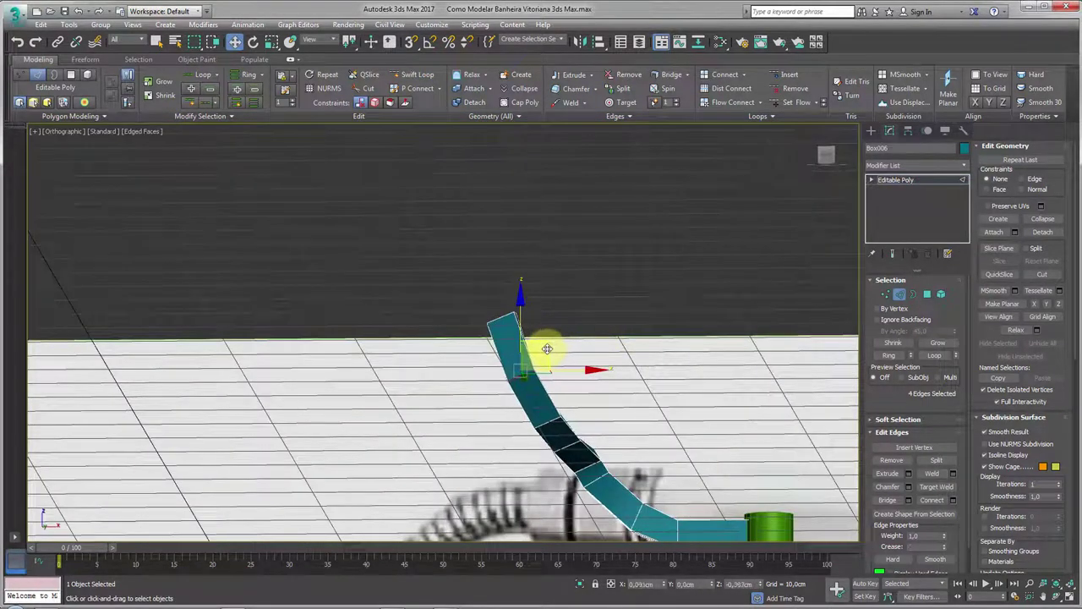
mouse_move(652, 397)
alt+middle_down()
mouse_move(567, 423)
mouse_move(703, 386)
mouse_move(647, 338)
mouse_move(658, 330)
alt+middle_up()
Move the arm's upper vertices so the top rises straight, then exit to the whole object.
click(886, 294)
mouse_move(482, 245)
mouse_down()
mouse_move(605, 407)
mouse_move(641, 341)
mouse_up()
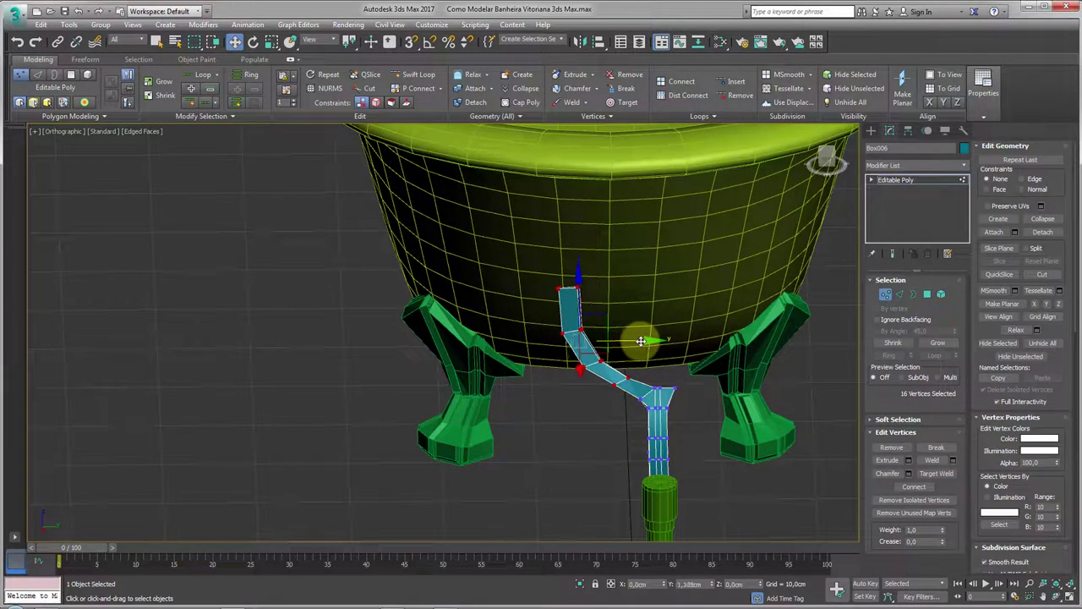
alt+drag(592, 375, 644, 364)
alt+click(580, 345)
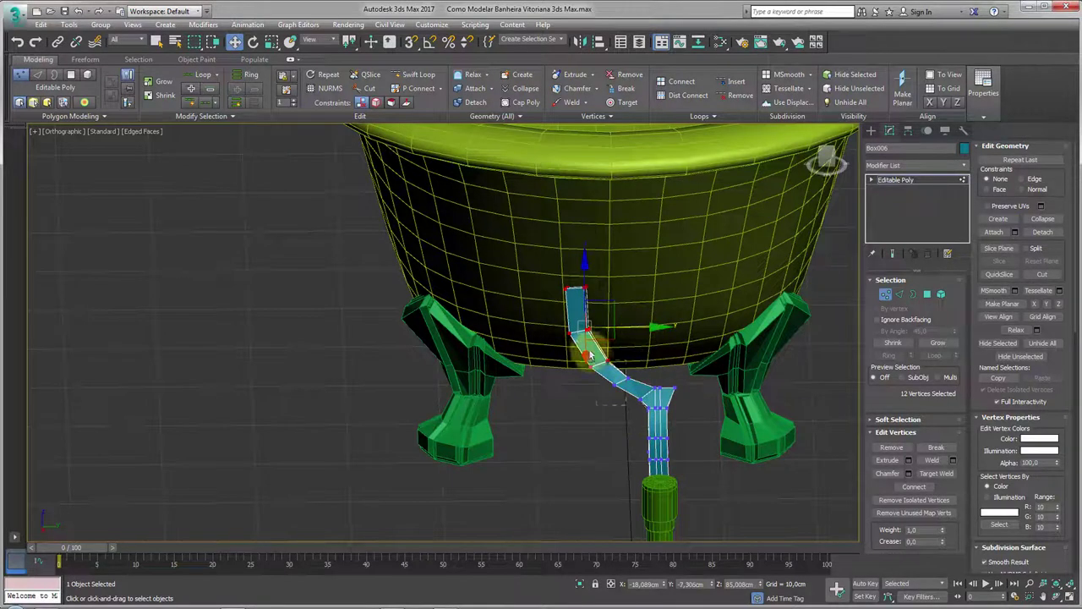
drag(629, 316, 631, 308)
click(895, 179)
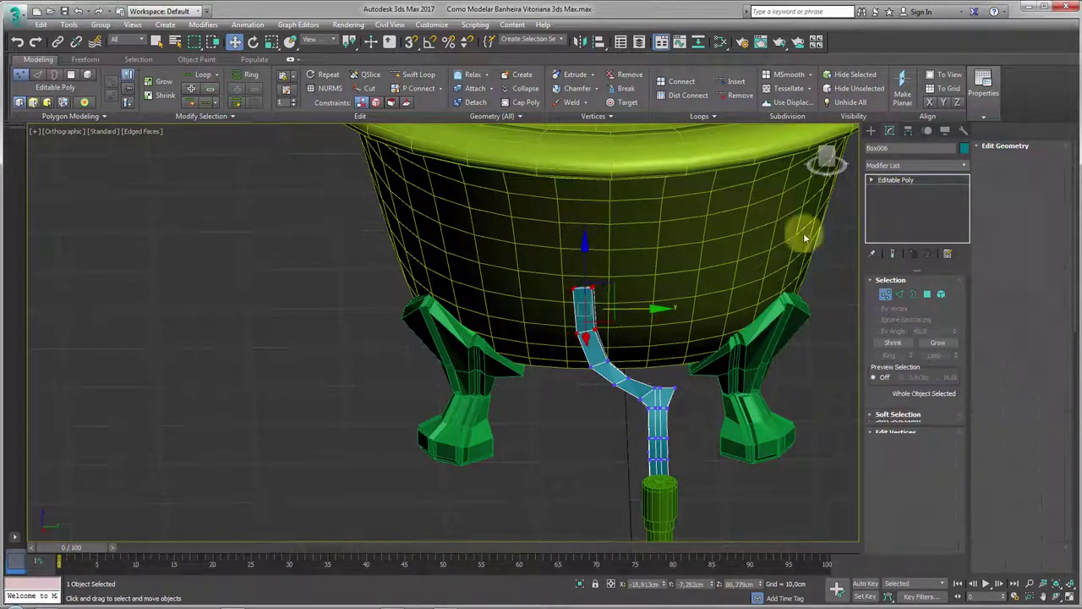
mouse_move(802, 234)
alt+middle_down()
mouse_move(702, 349)
mouse_move(652, 338)
alt+middle_up()
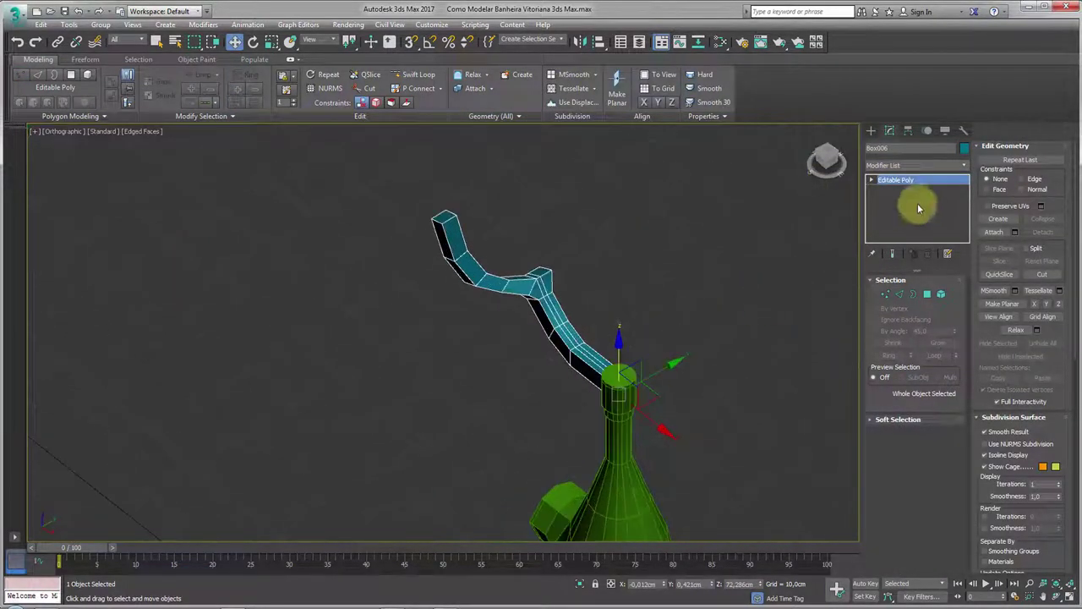
Add a flipped Symmetry modifier to the teal arm and convert it to Editable Poly.
click(965, 165)
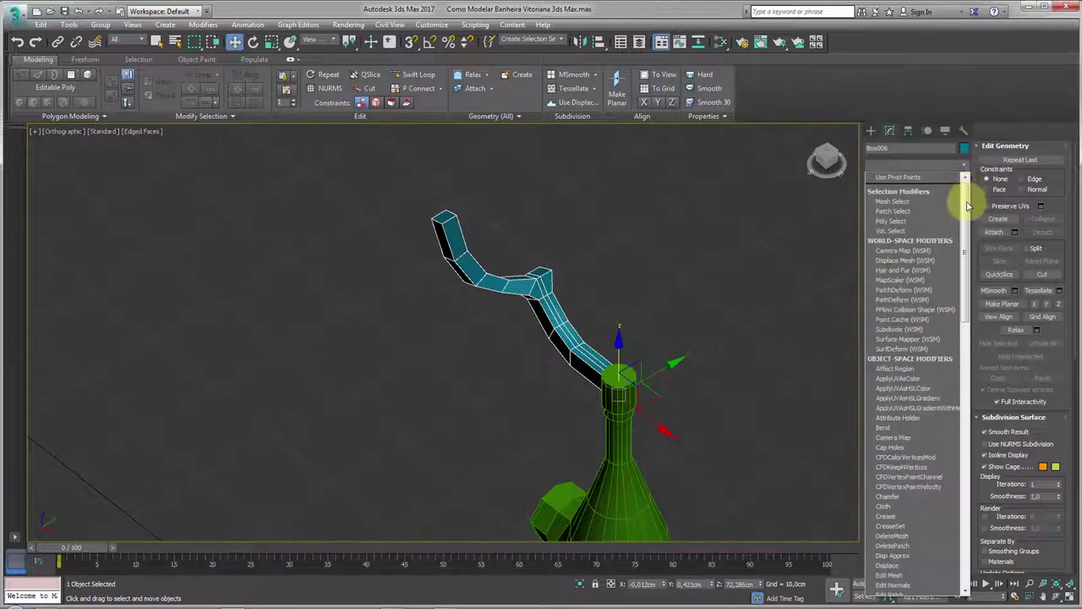
drag(965, 201, 965, 473)
click(891, 393)
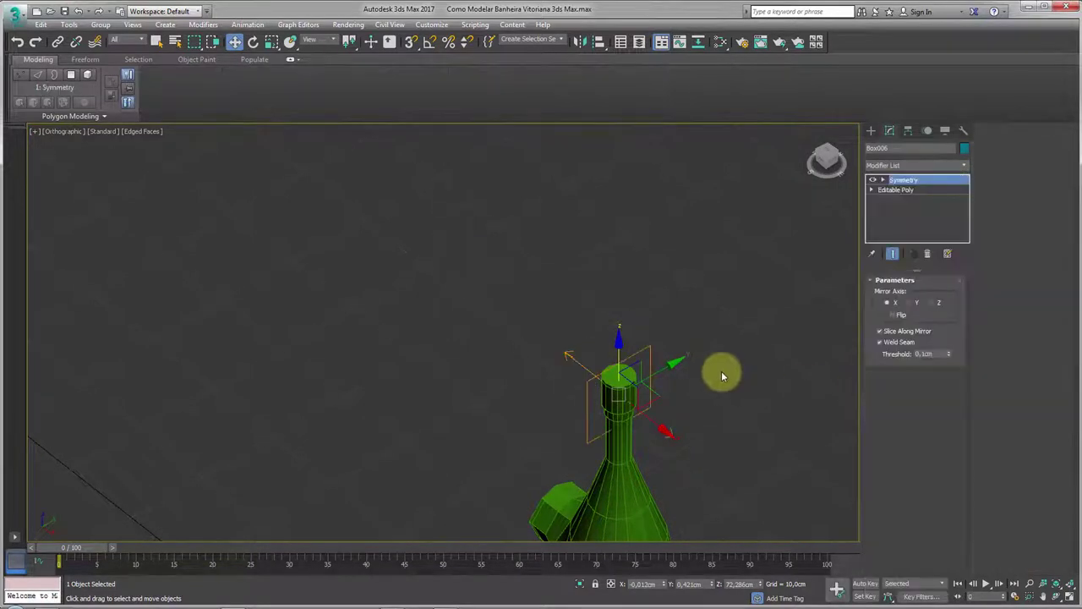
click(896, 317)
mouse_move(713, 366)
alt+middle_down()
mouse_move(635, 341)
mouse_move(674, 352)
mouse_move(641, 365)
mouse_move(683, 310)
alt+middle_up()
right_click(684, 307)
mouse_move(727, 442)
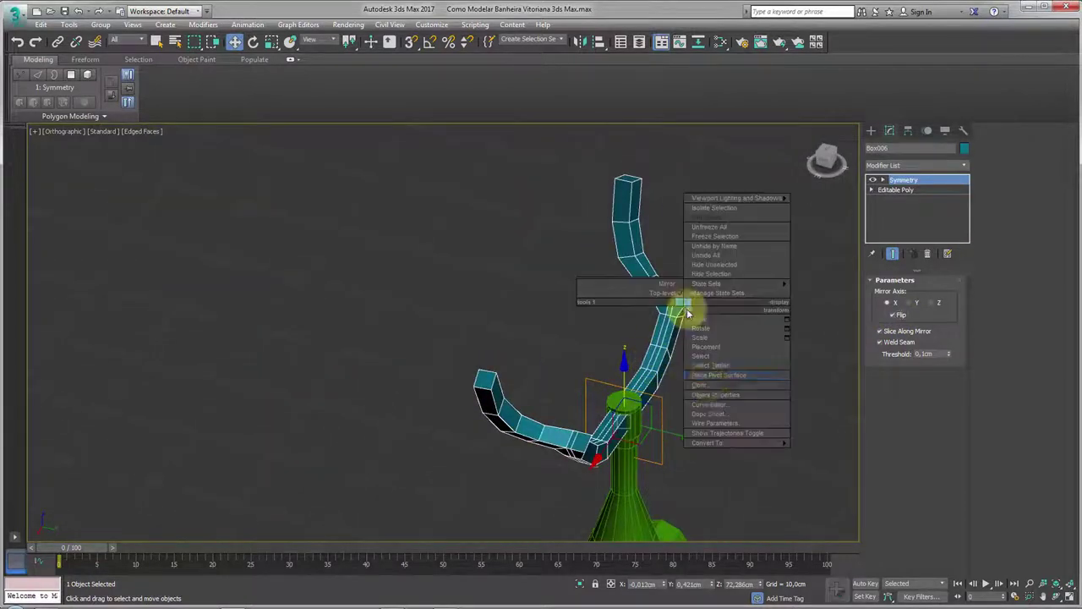
click(818, 451)
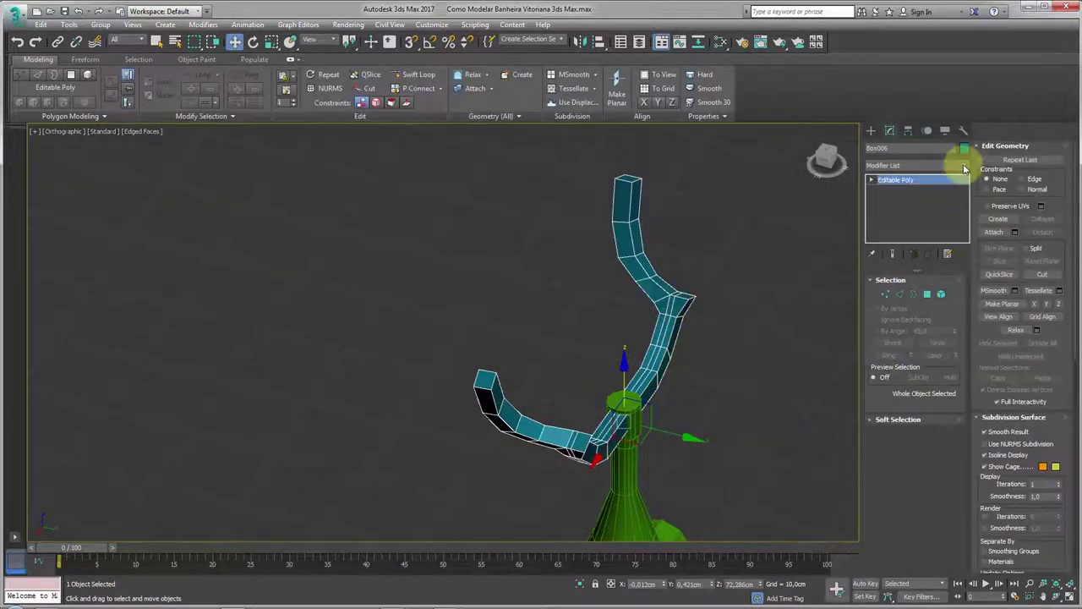
Add a second Symmetry modifier on the Y axis with Flip to form the forked arm.
click(964, 164)
scroll(924, 443, down, 10)
click(894, 394)
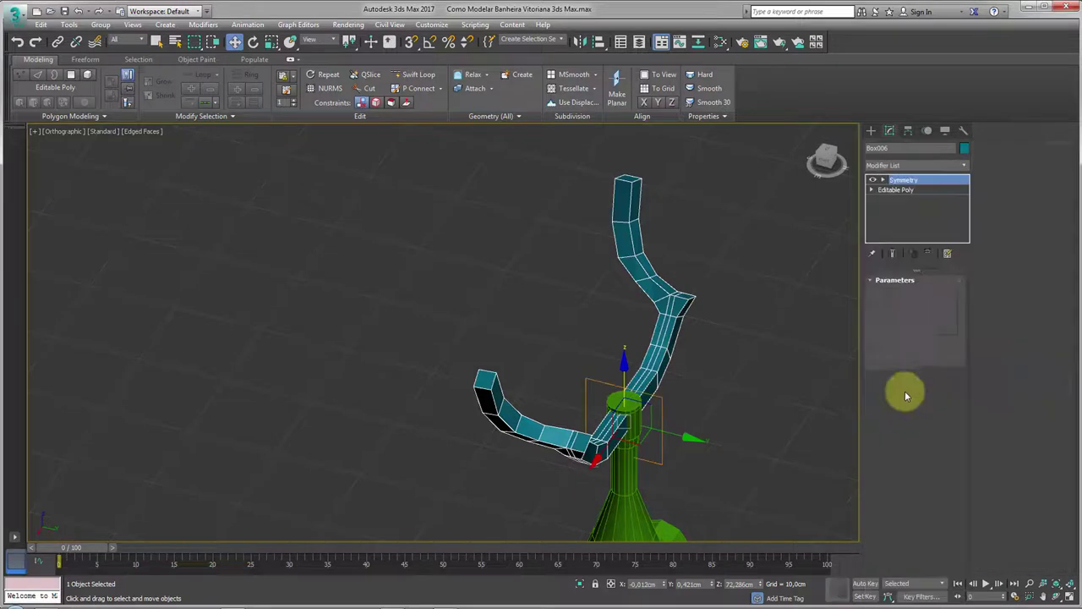
click(909, 303)
click(899, 313)
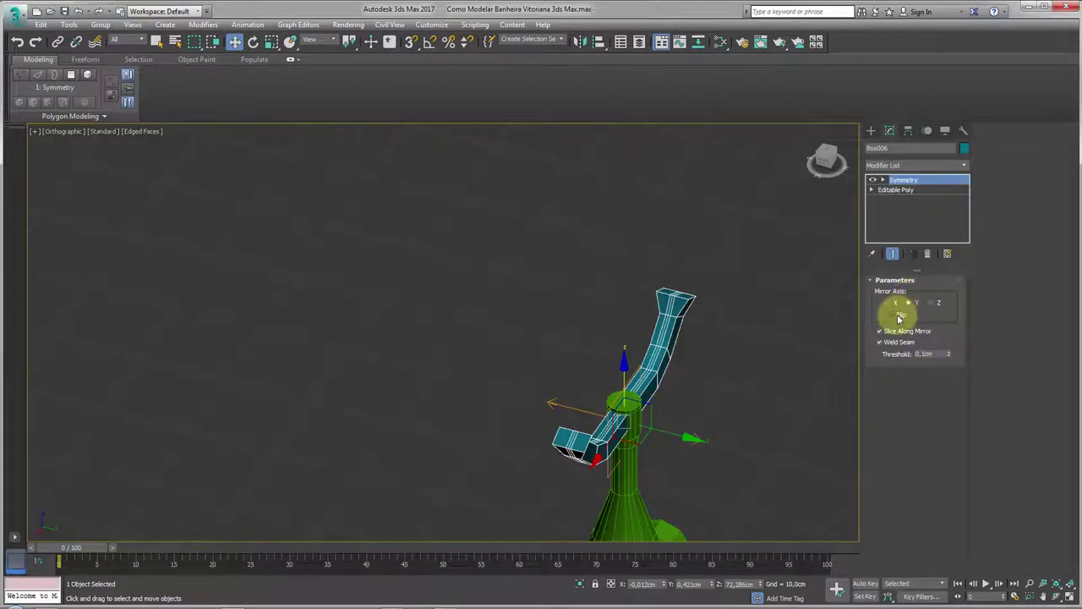
alt+middle_drag(708, 395, 670, 348)
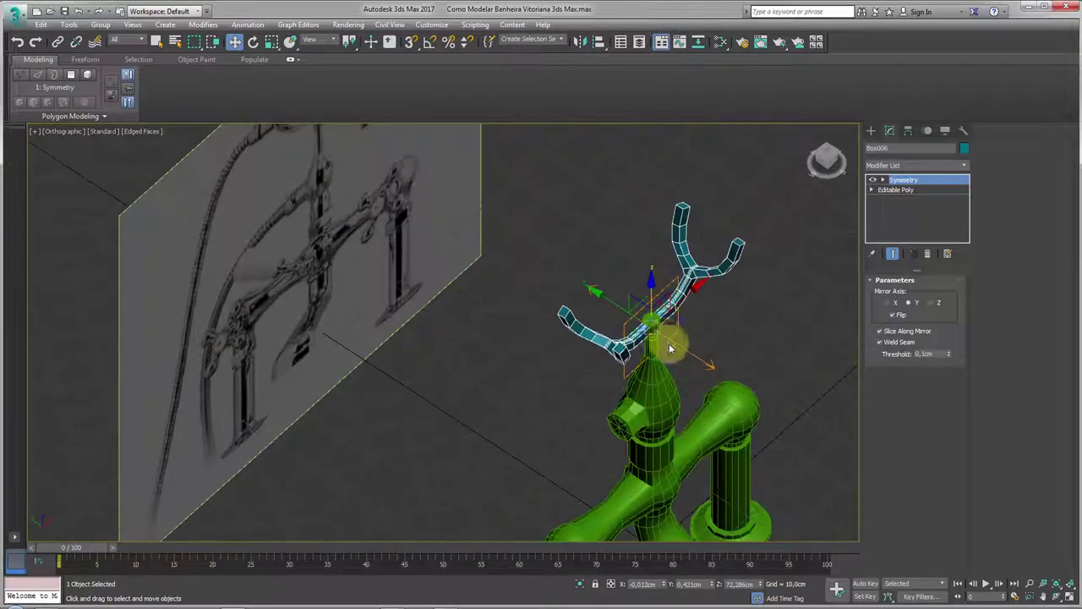
Collapse the mirrored arm to Editable Poly and switch to Edge level.
right_click(670, 349)
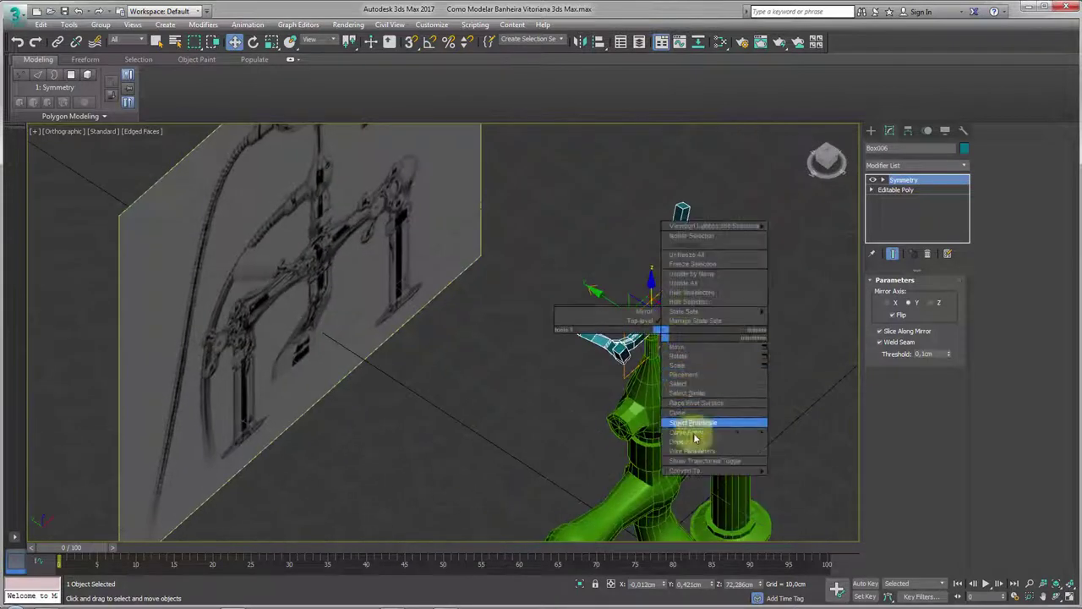
click(797, 476)
scroll(662, 383, up, 3)
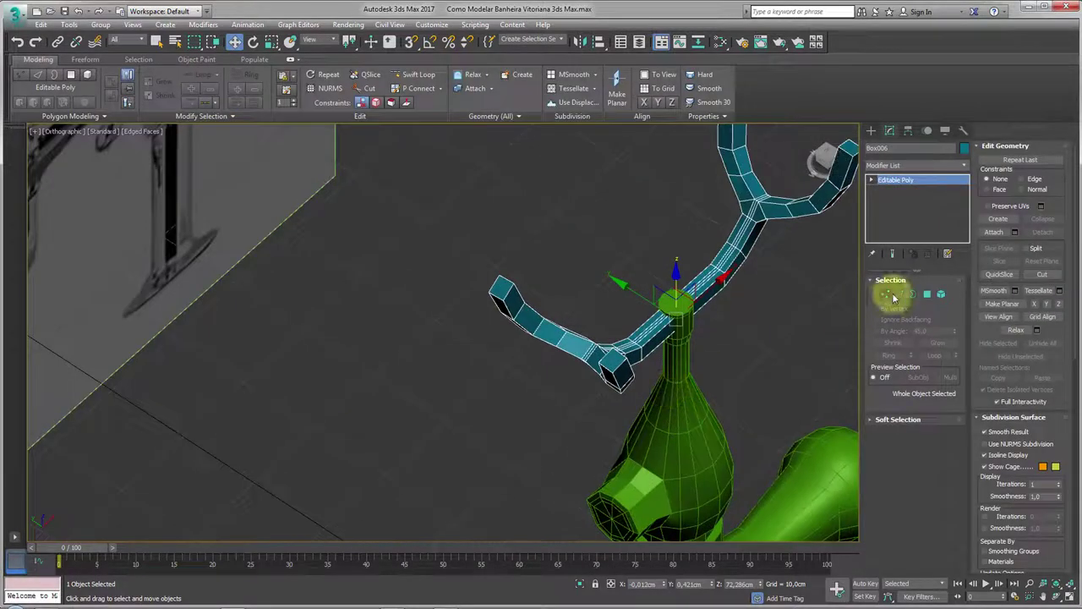
click(899, 293)
alt+middle_drag(676, 338, 628, 367)
scroll(736, 392, up, 2)
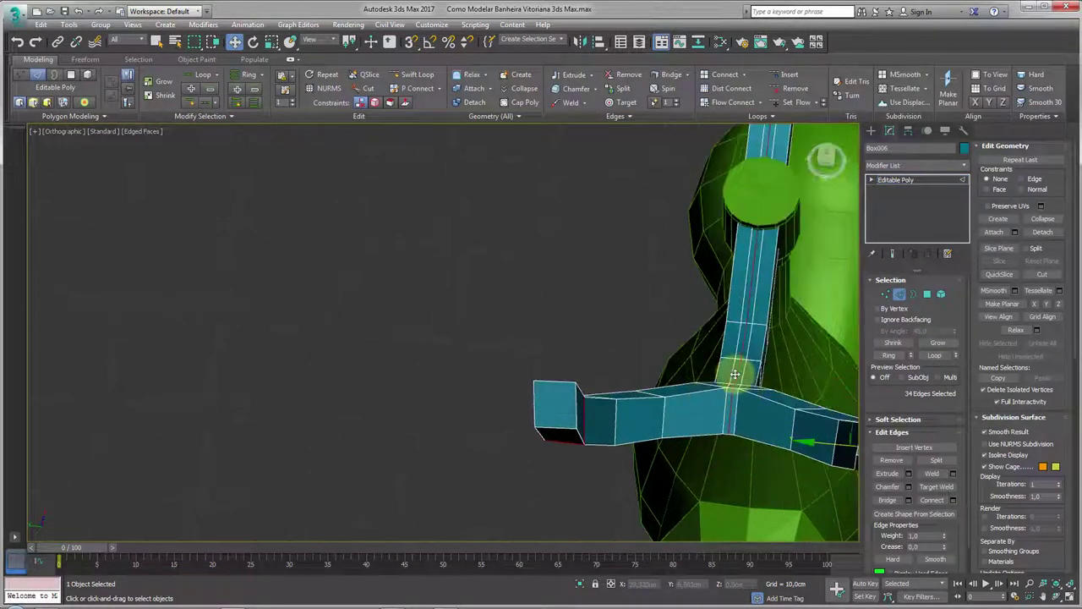
Select and remove the edges running down the central stem, then return to object level.
click(735, 375)
mouse_move(734, 370)
alt+middle_down()
mouse_move(741, 358)
mouse_move(675, 480)
alt+middle_up()
click(892, 460)
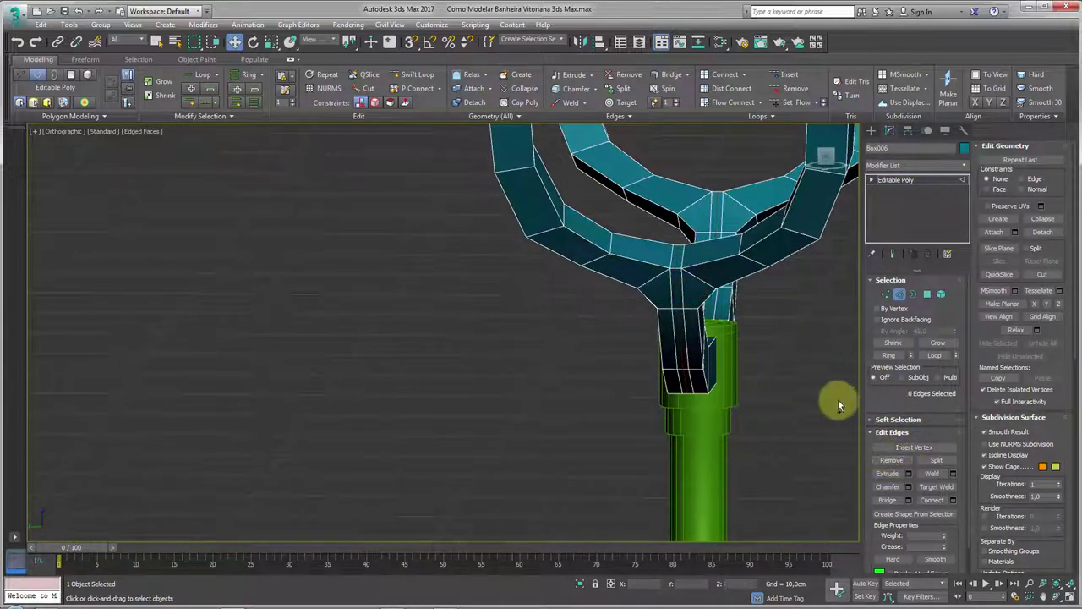
click(906, 183)
scroll(786, 234, down, 5)
alt+middle_drag(713, 310, 761, 321)
click(964, 165)
drag(966, 194, 961, 471)
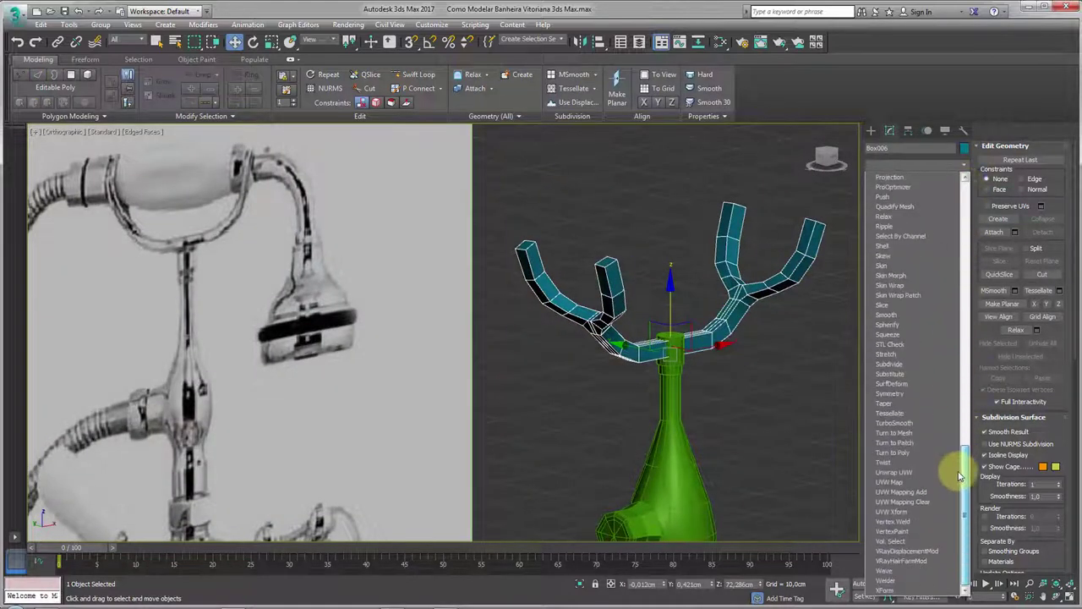
Apply TurboSmooth to the forked arm and view it against the faucet reference image.
click(897, 424)
mouse_move(778, 364)
alt+middle_down()
mouse_move(709, 366)
mouse_move(720, 367)
mouse_move(700, 446)
mouse_move(703, 355)
mouse_move(669, 358)
mouse_move(652, 339)
mouse_move(676, 274)
alt+middle_up()
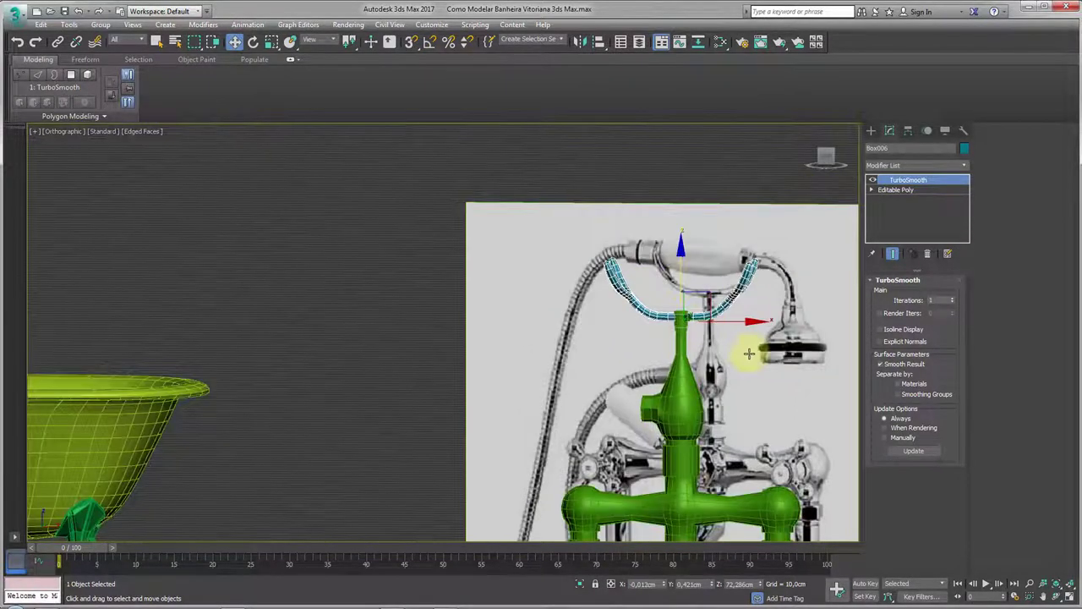
mouse_move(748, 353)
alt+middle_down()
mouse_move(761, 326)
mouse_move(715, 326)
mouse_move(698, 265)
mouse_move(635, 249)
mouse_move(643, 272)
alt+middle_up()
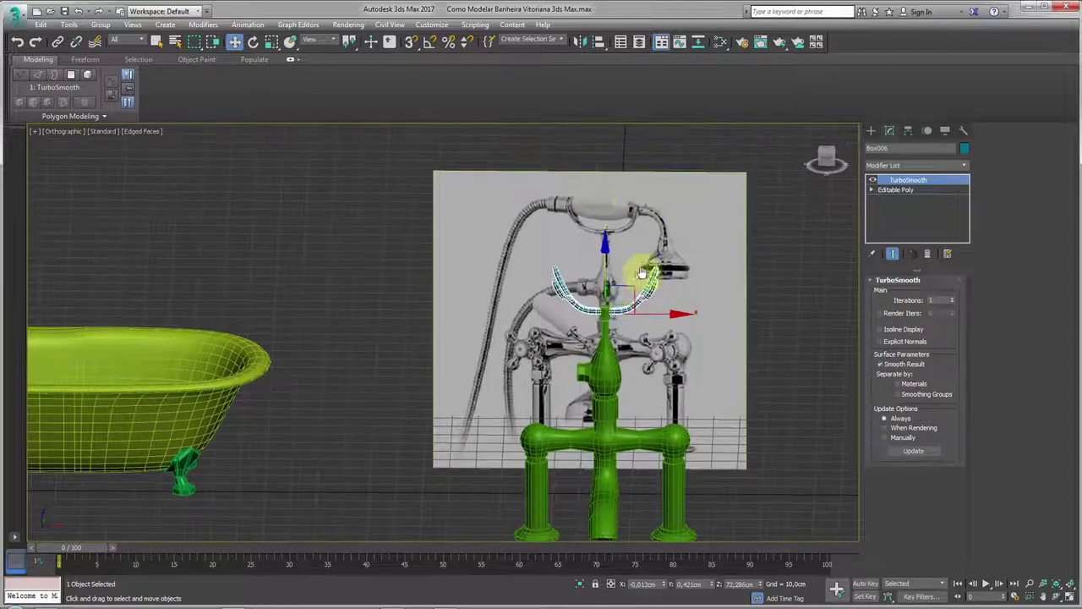
scroll(616, 209, up, 5)
scroll(680, 198, down, 5)
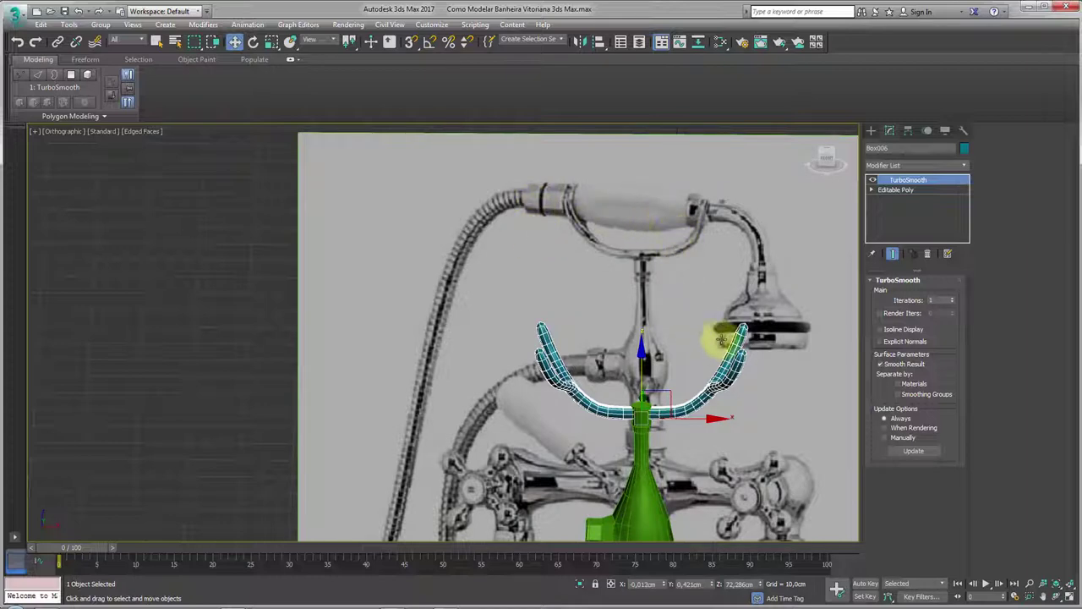
scroll(728, 307, down, 3)
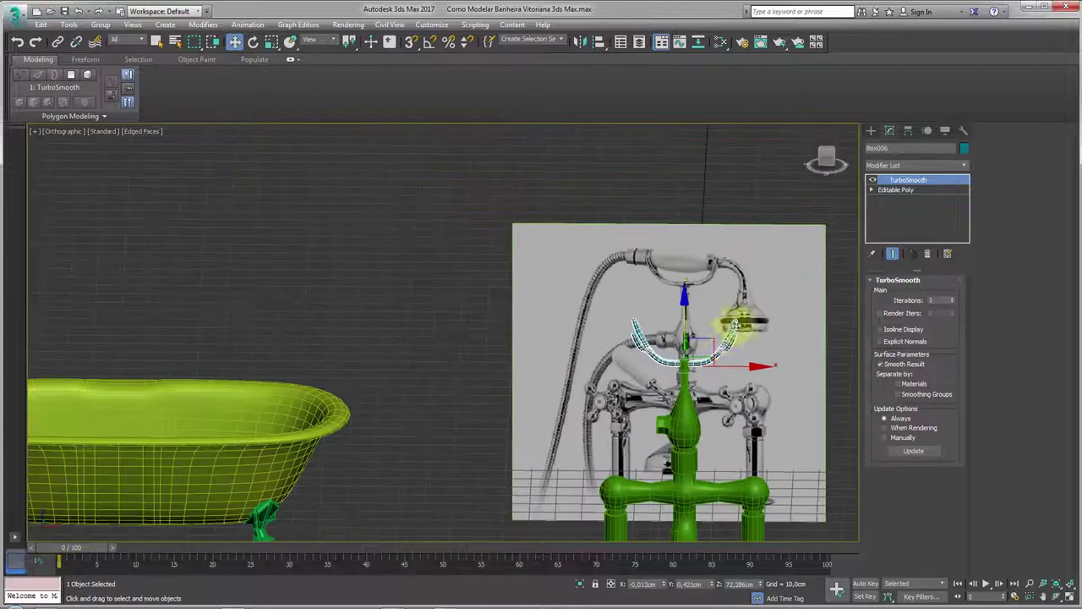
scroll(676, 288, down, 2)
middle_drag(739, 292, 628, 284)
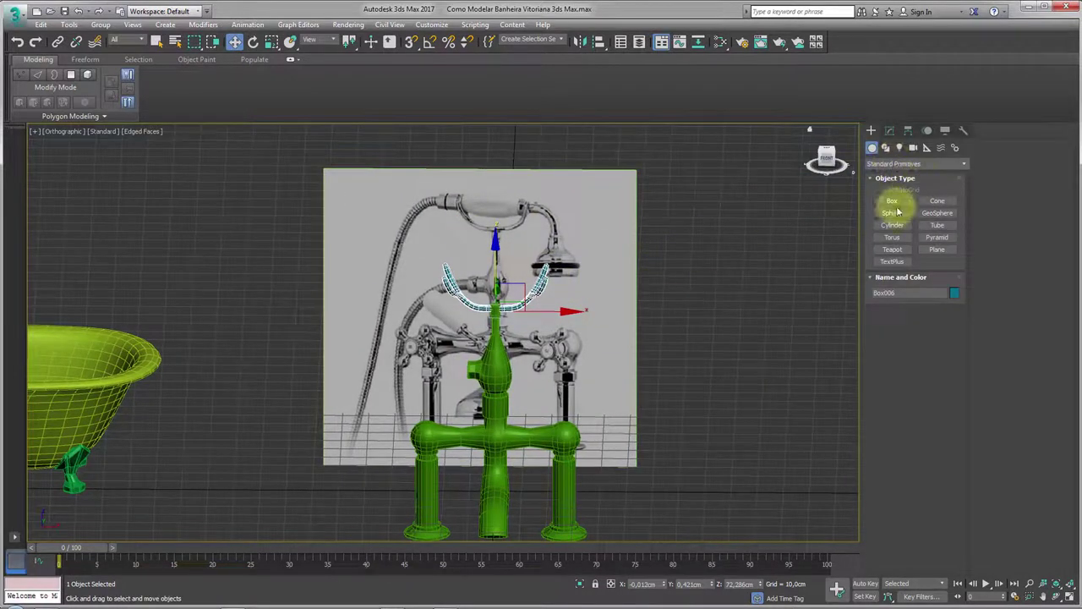
Create a new flat cylinder beside the faucet.
click(895, 225)
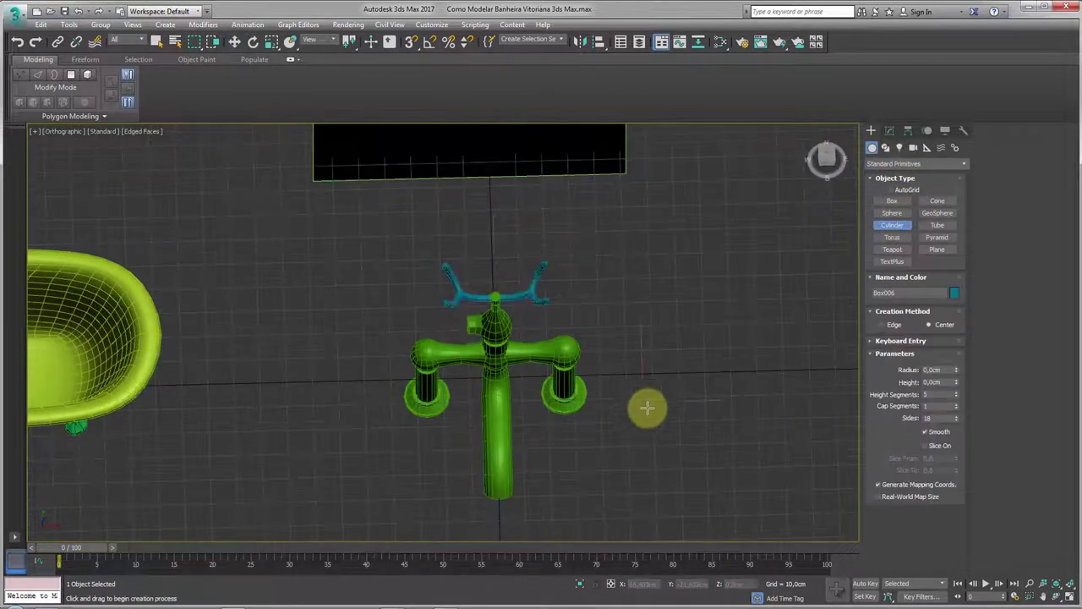
drag(643, 396, 664, 415)
click(659, 388)
key(w)
alt+middle_drag(643, 391, 558, 427)
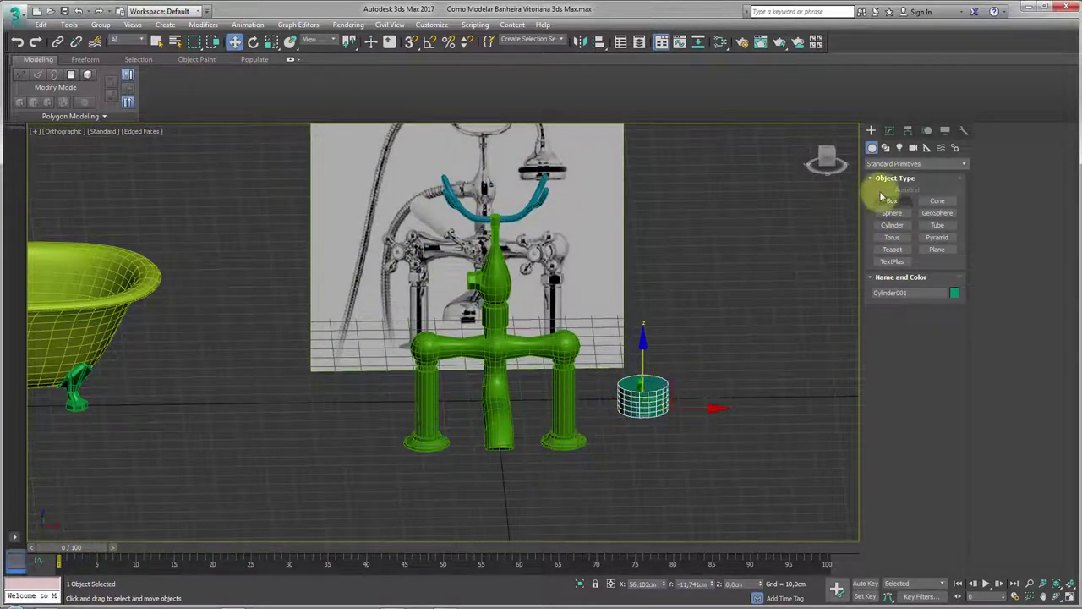
Align the new cylinder to the faucet.
click(890, 130)
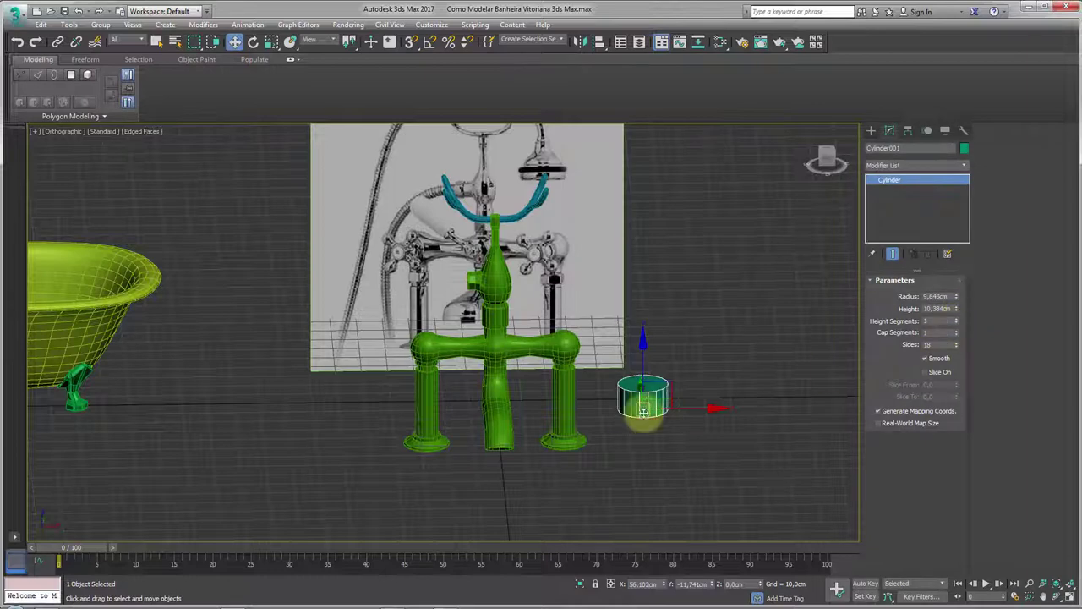
alt+middle_drag(638, 372, 619, 371)
key(alt+a)
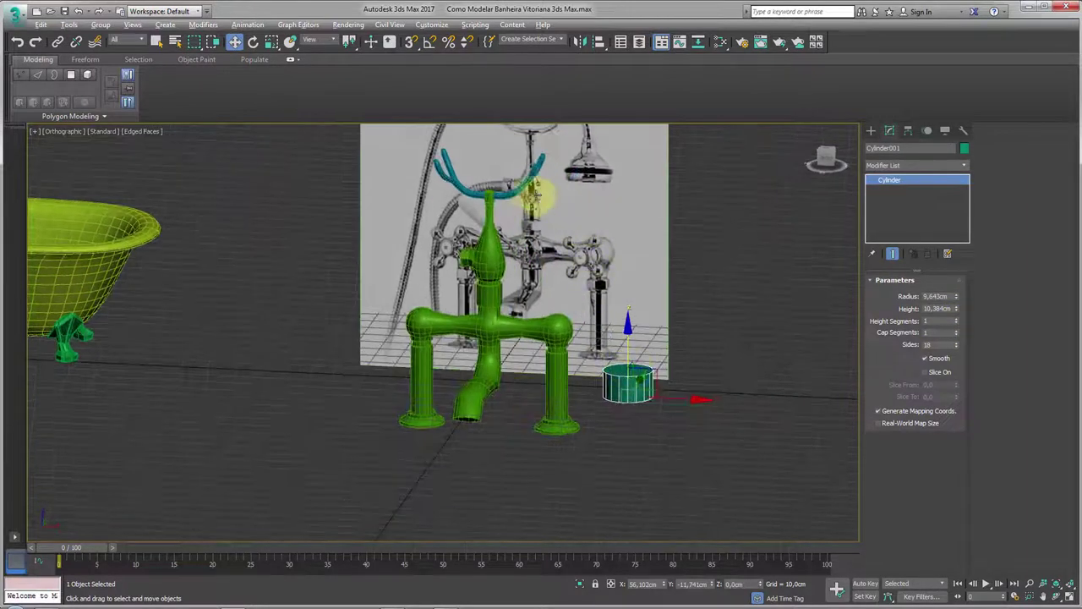
click(512, 186)
click(317, 355)
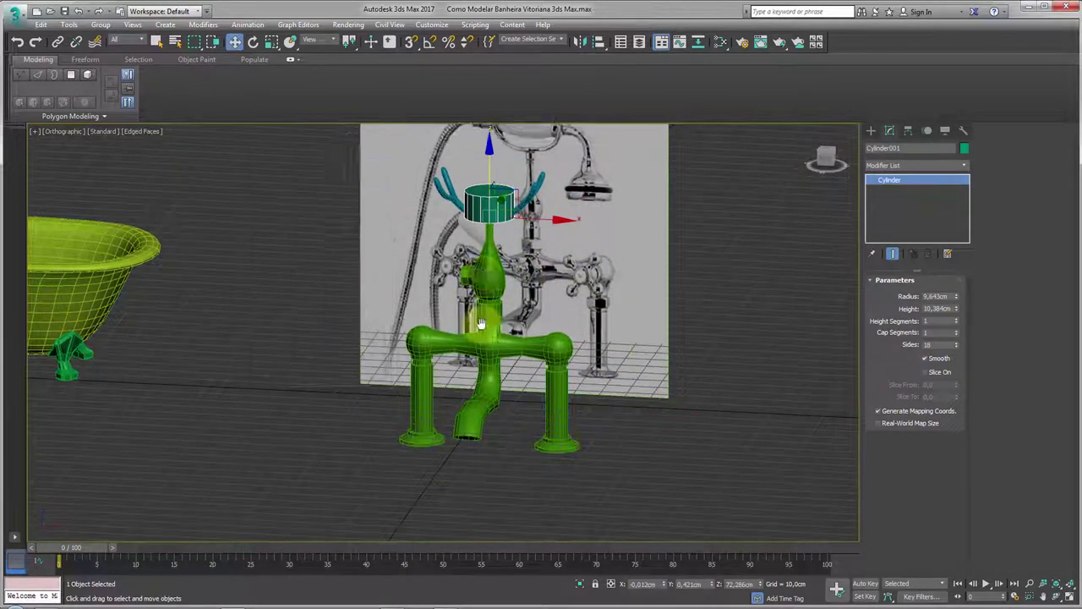
alt+middle_drag(317, 355, 517, 319)
Move the cylinder beside the shower head and widen its radius to 10.896 cm.
drag(514, 284, 579, 312)
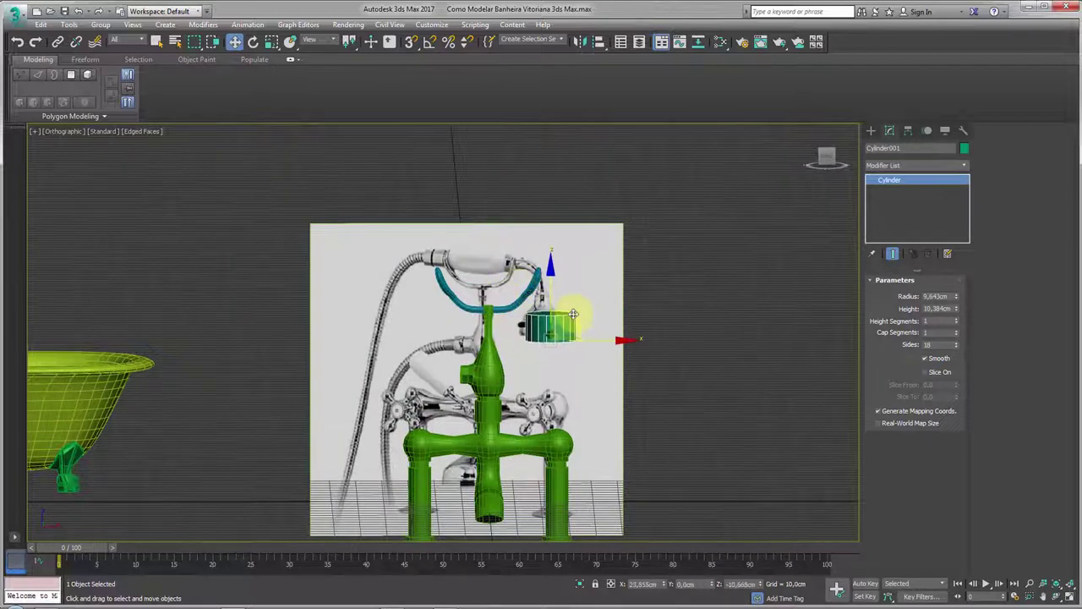
scroll(573, 314, up, 3)
mouse_move(958, 302)
mouse_down()
mouse_move(953, 288)
mouse_move(958, 358)
mouse_move(958, 339)
mouse_up()
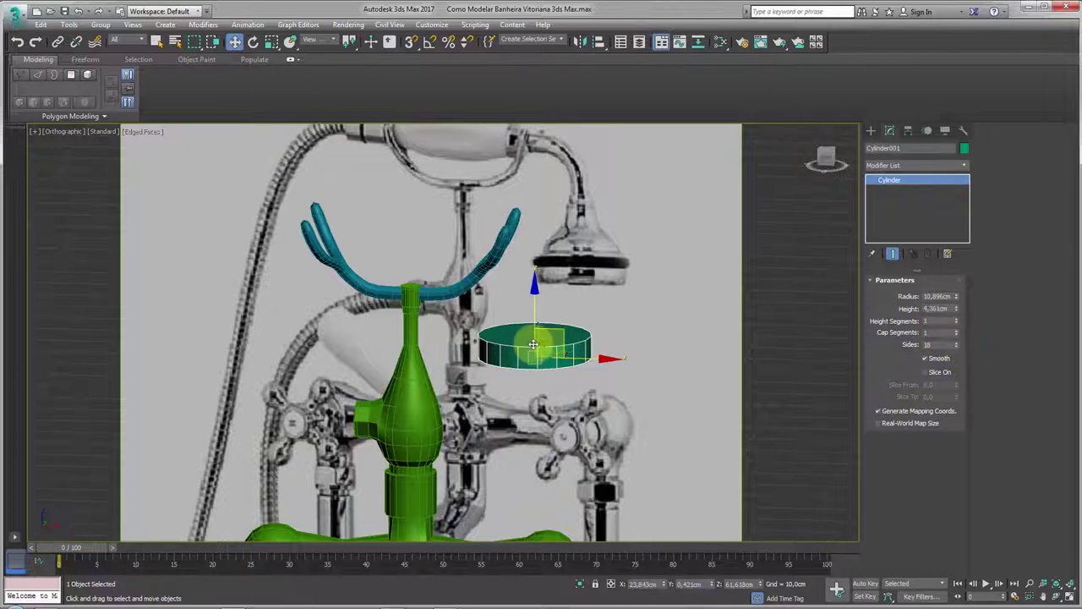
right_click(532, 341)
mouse_move(584, 478)
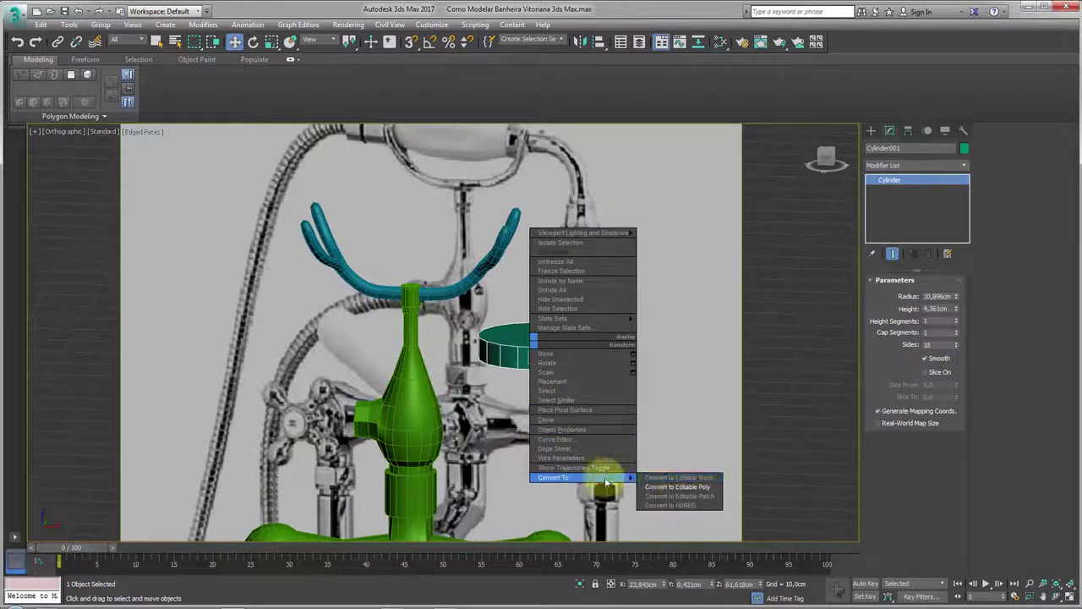
Convert the cylinder to Editable Poly, then raise and taper its top face.
click(655, 487)
click(928, 294)
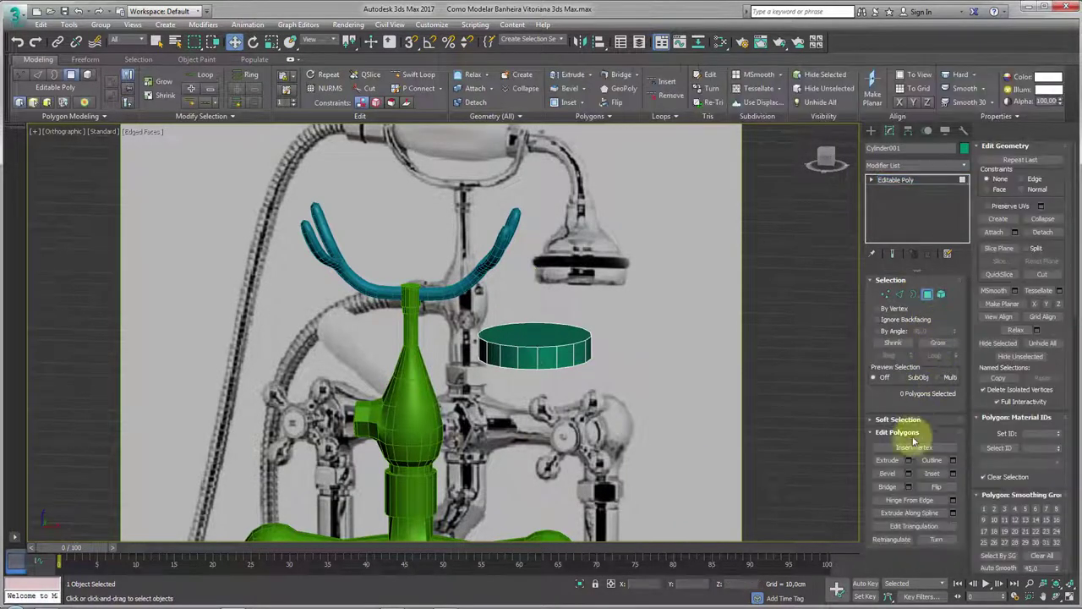
mouse_move(533, 330)
mouse_down()
mouse_move(535, 314)
mouse_move(553, 328)
mouse_up()
key(e)
key(r)
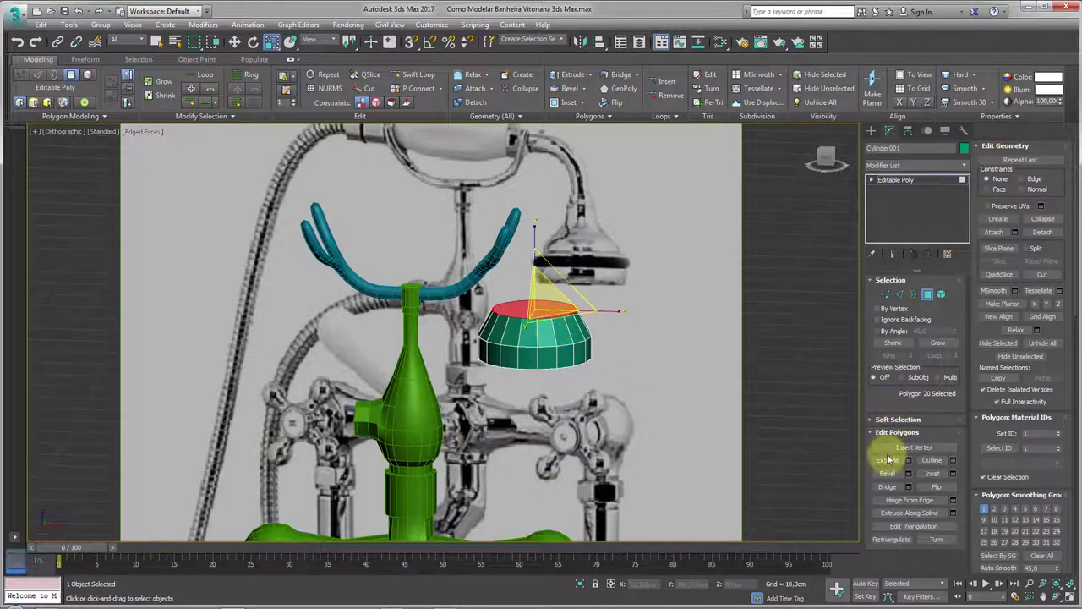
Extrude the top face twice, moving and scaling it into a tapering bell.
click(887, 460)
key(w)
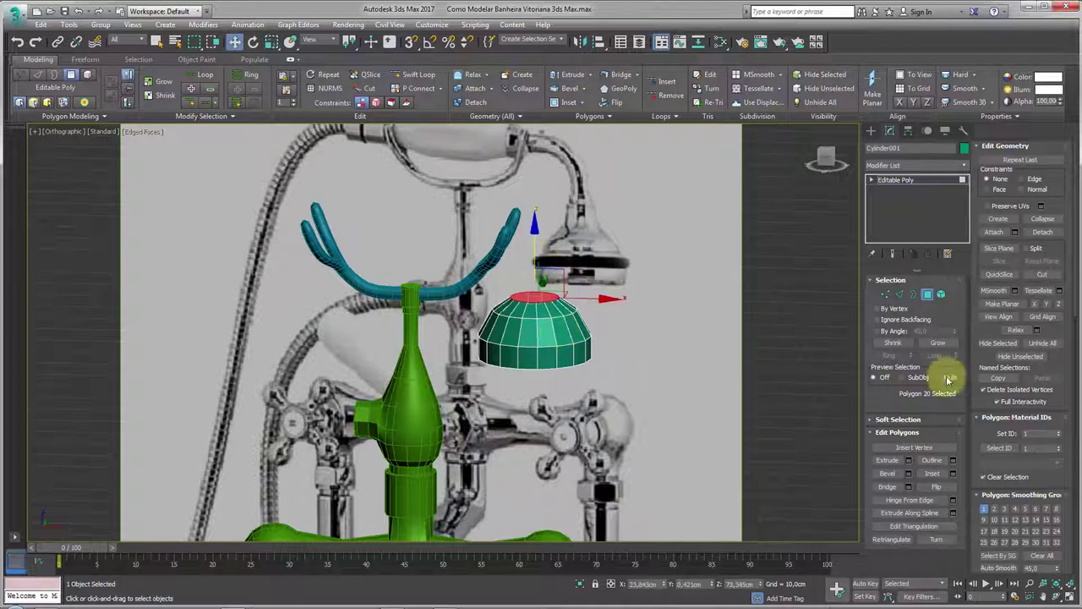
click(887, 460)
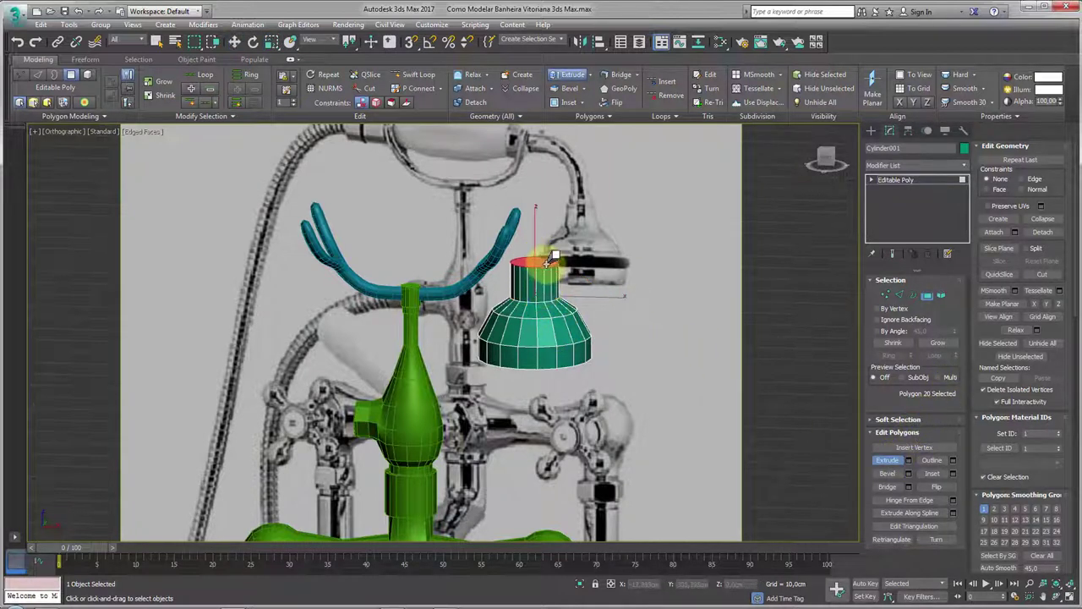
key(r)
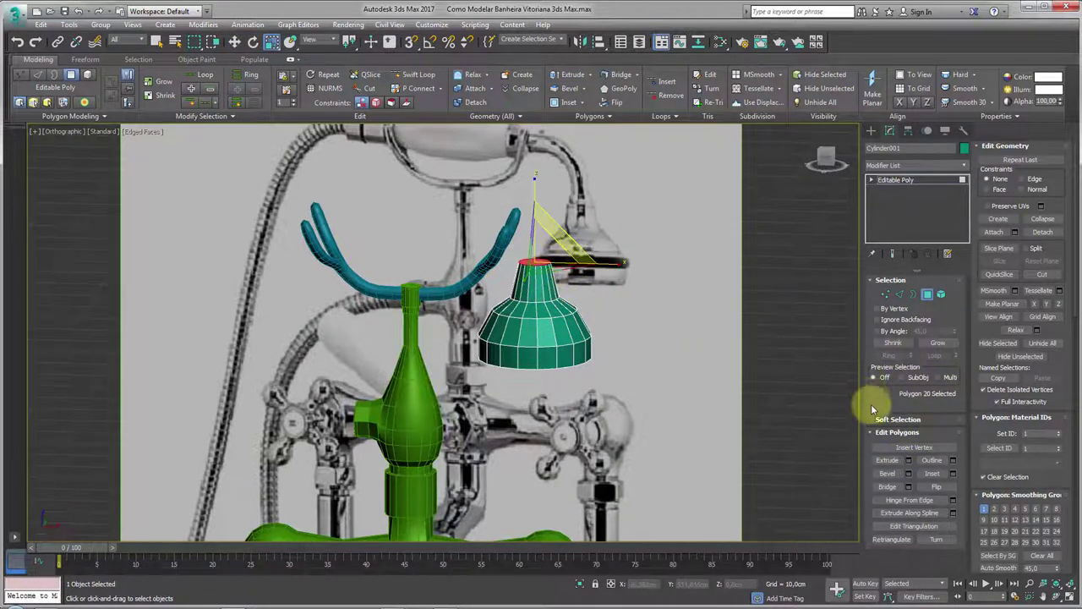
Inset, extrude and inset the top face again to form a narrow neck.
click(931, 474)
alt+middle_drag(623, 299, 523, 252)
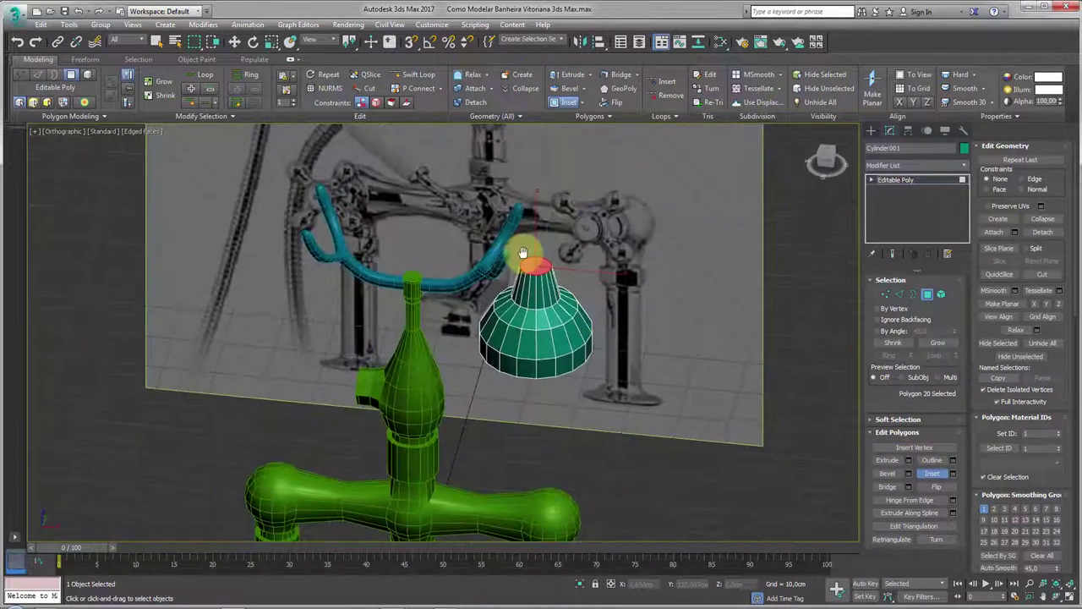
scroll(523, 252, up, 5)
click(890, 461)
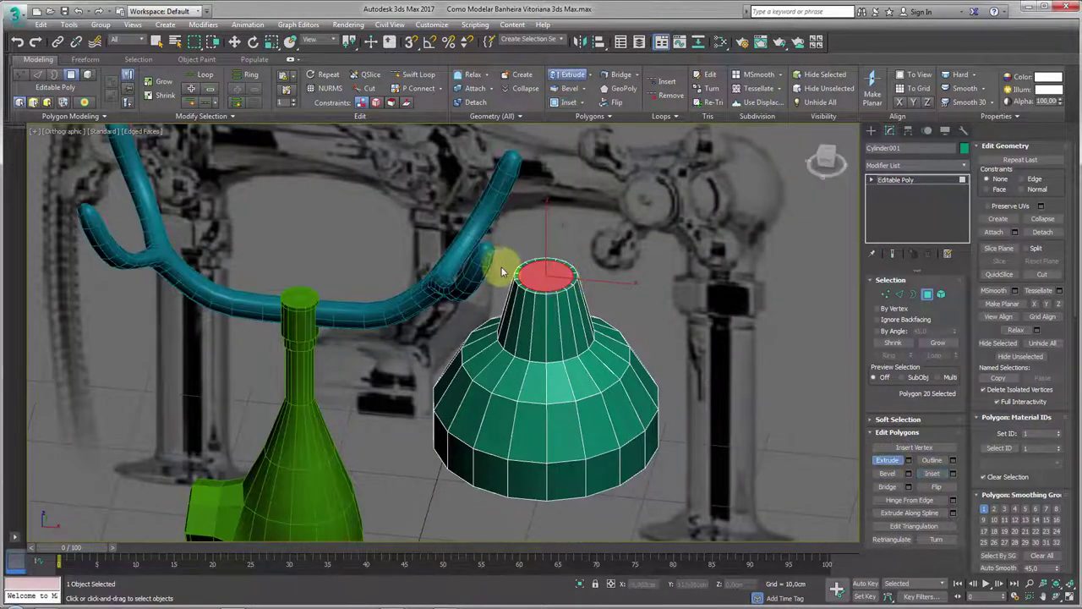
click(926, 473)
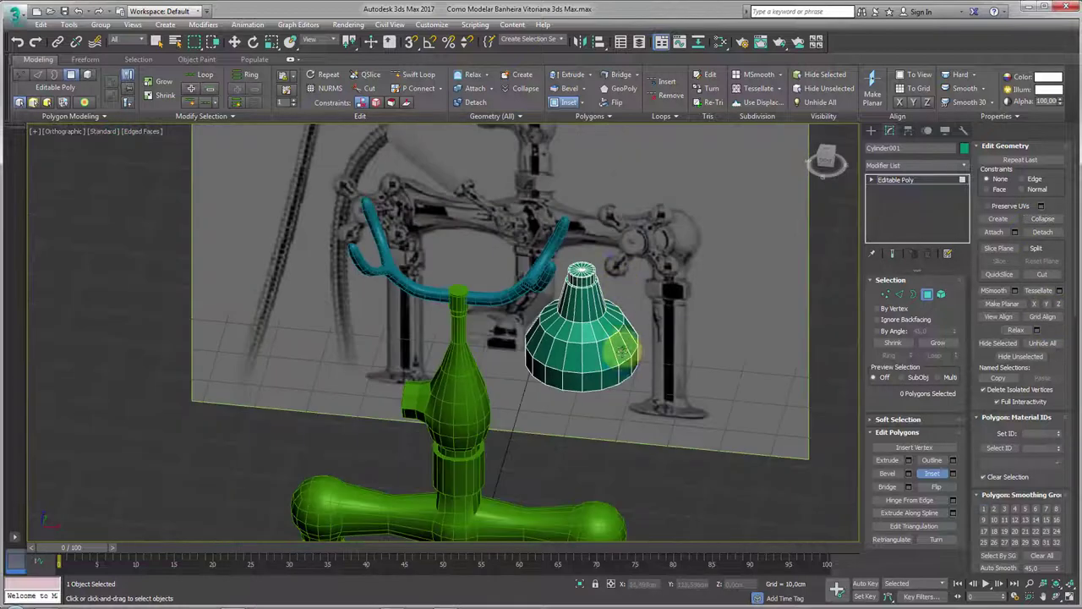
alt+middle_drag(620, 282, 712, 338)
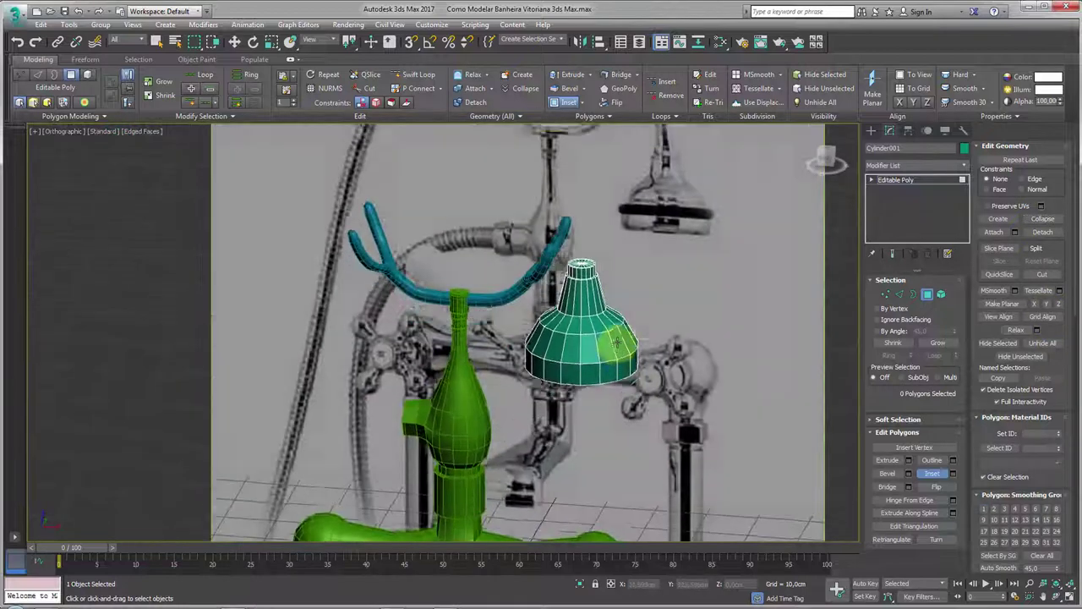
scroll(711, 340, up, 4)
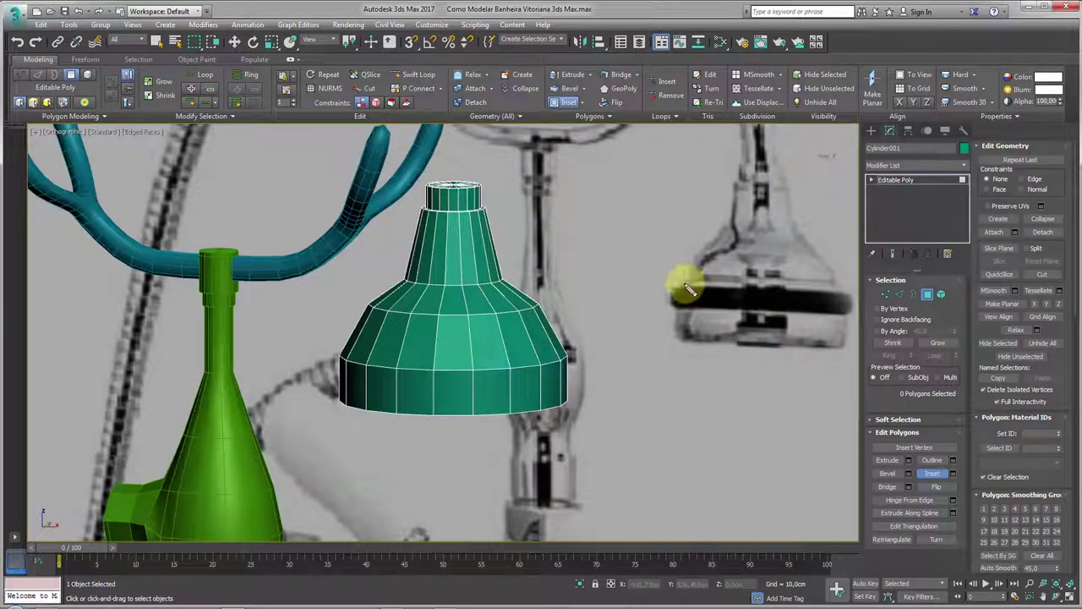
Chamfer an edge loop around the bell's lower body.
click(899, 293)
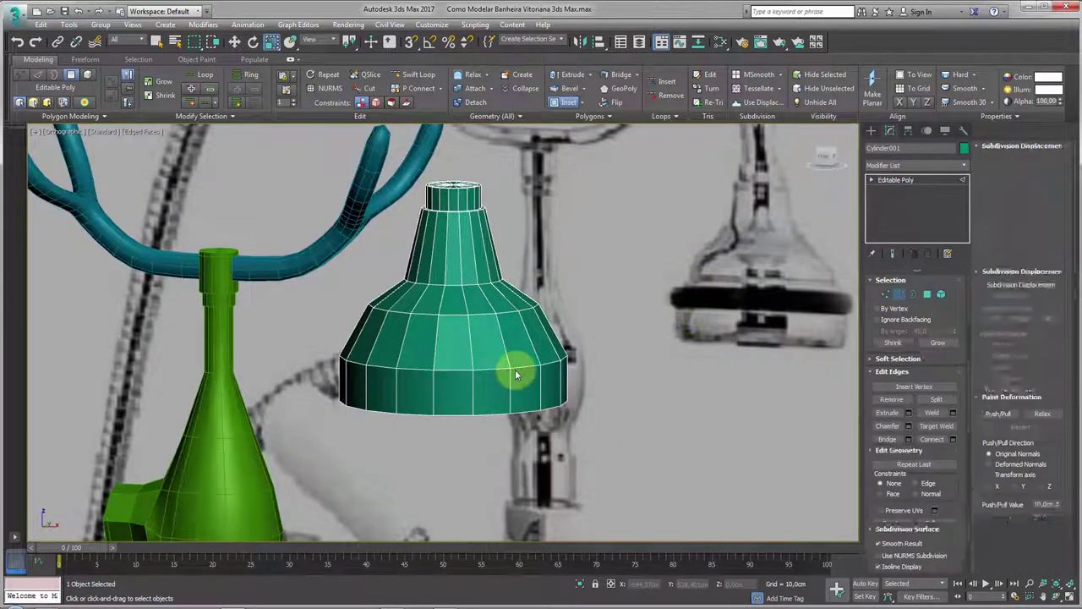
double_click(515, 364)
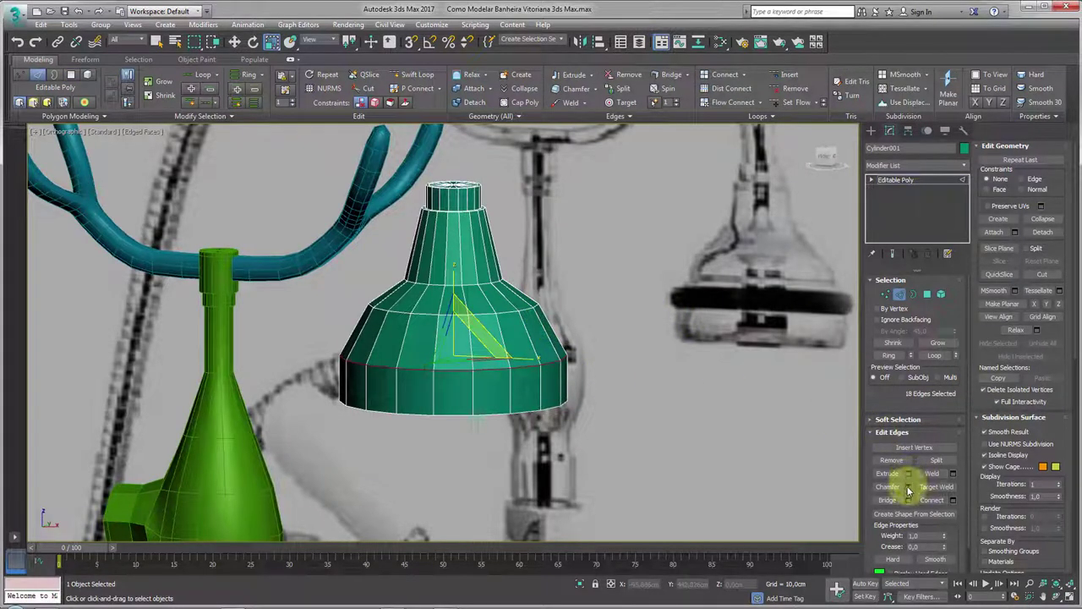
click(907, 486)
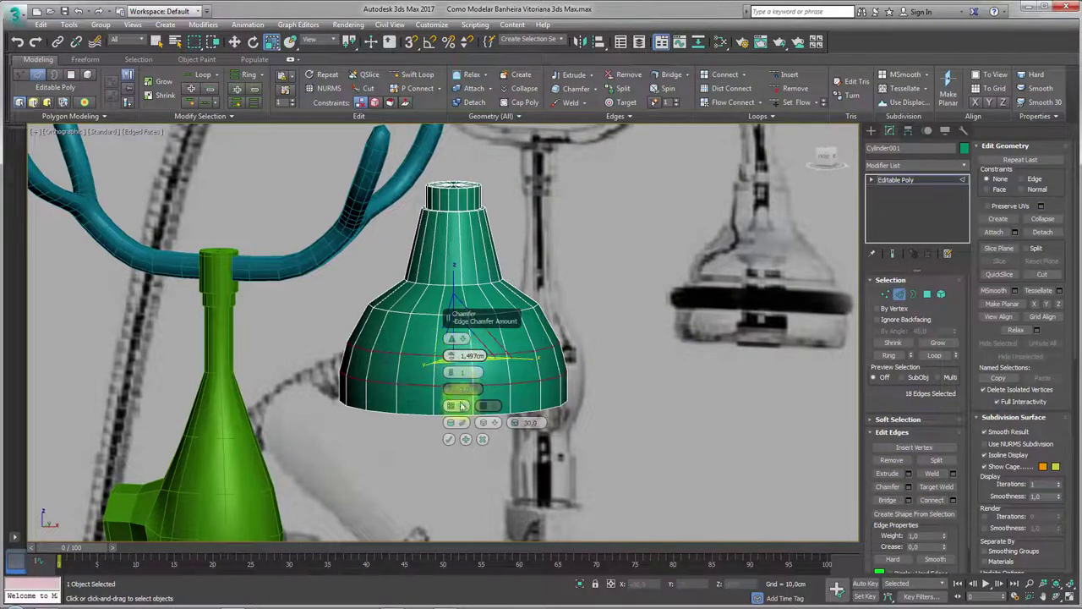
click(449, 439)
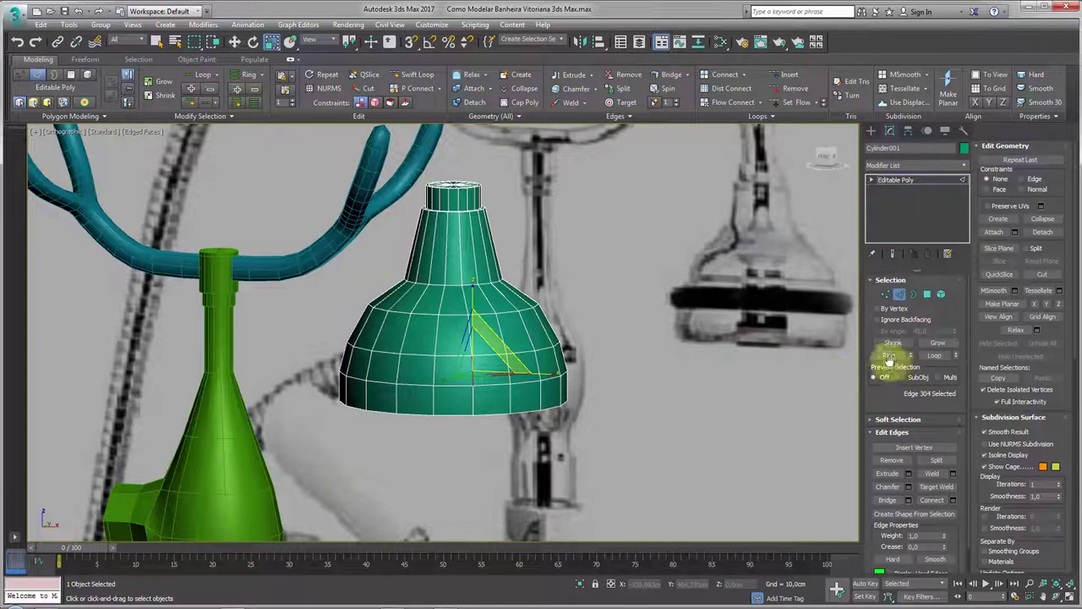
scroll(889, 362, down, 1)
Bevel the 18-polygon band outward by Local Normal, about 1.5 cm, with a small outline.
ctrl+click(928, 287)
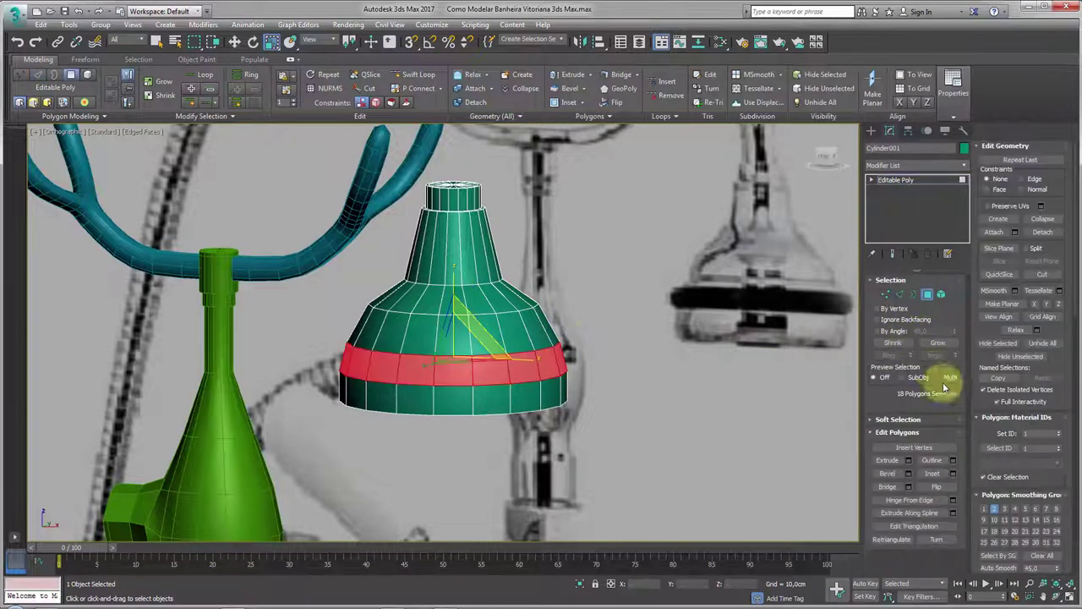
click(909, 461)
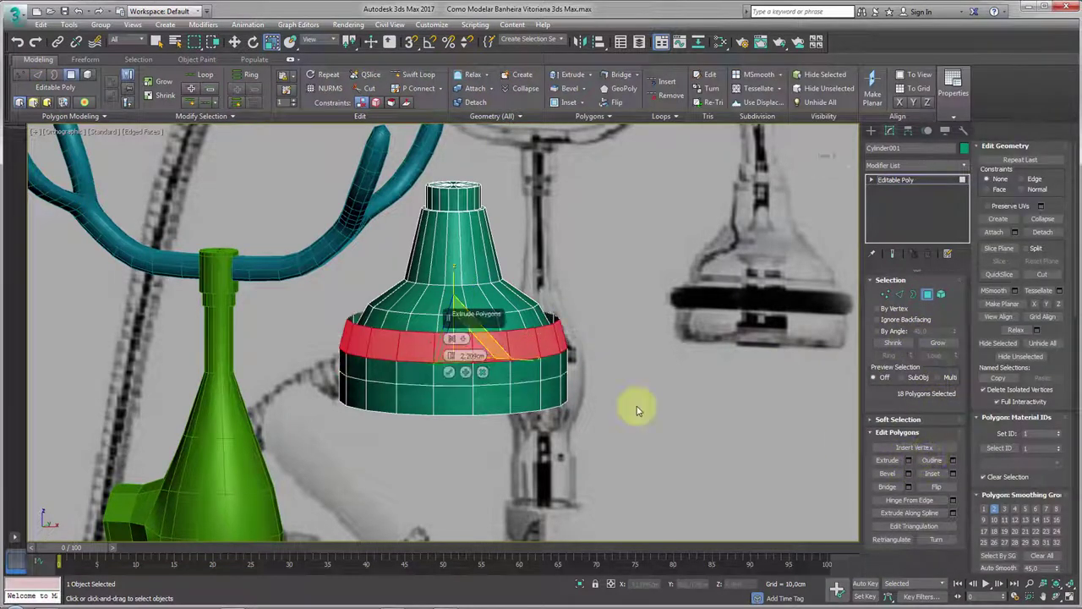
click(482, 372)
click(908, 473)
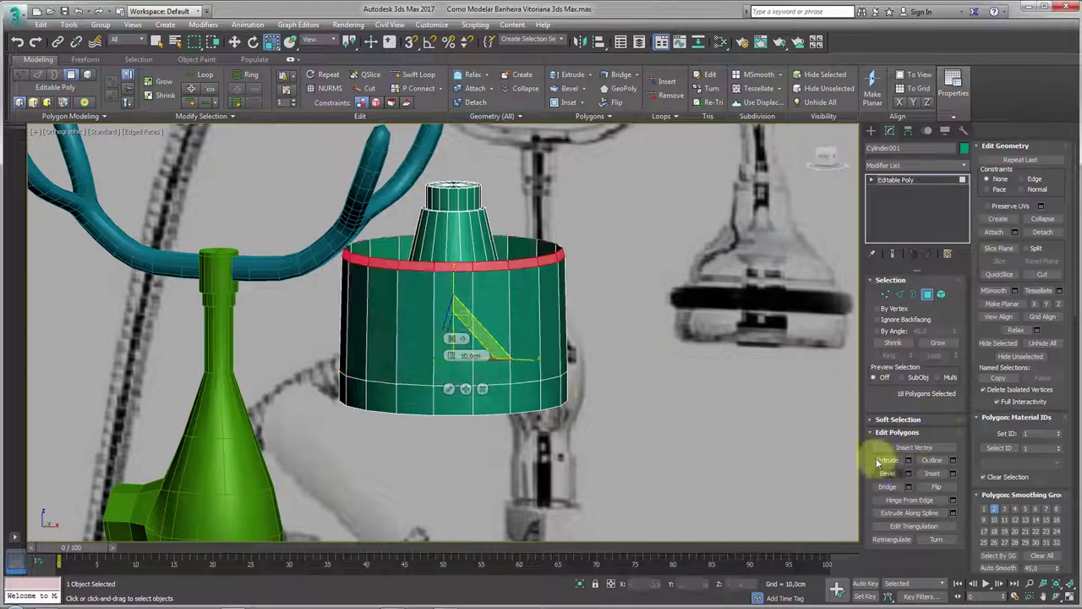
click(454, 339)
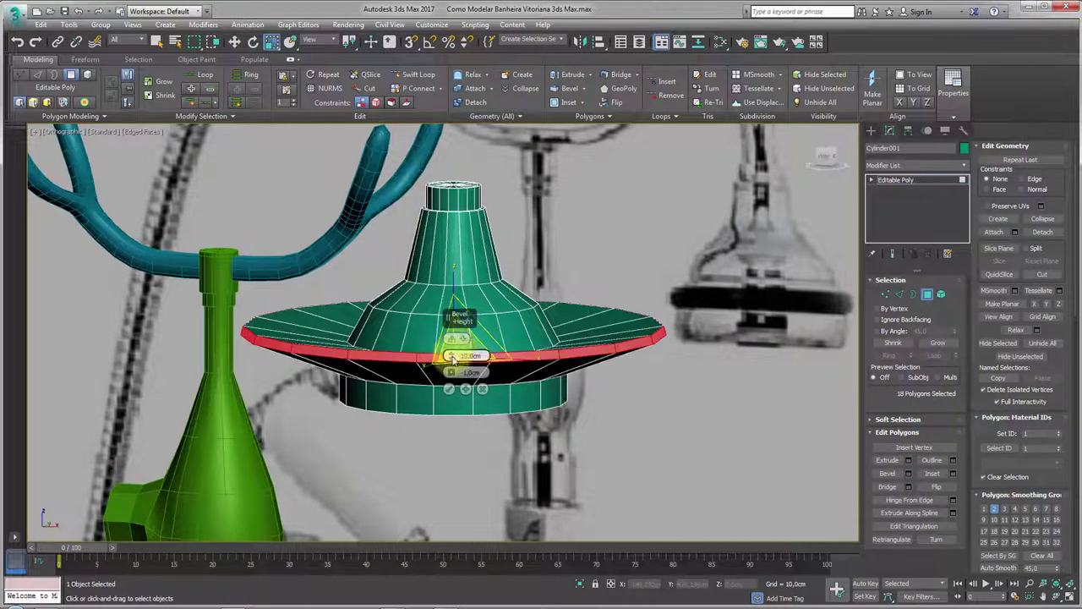
drag(454, 358, 453, 430)
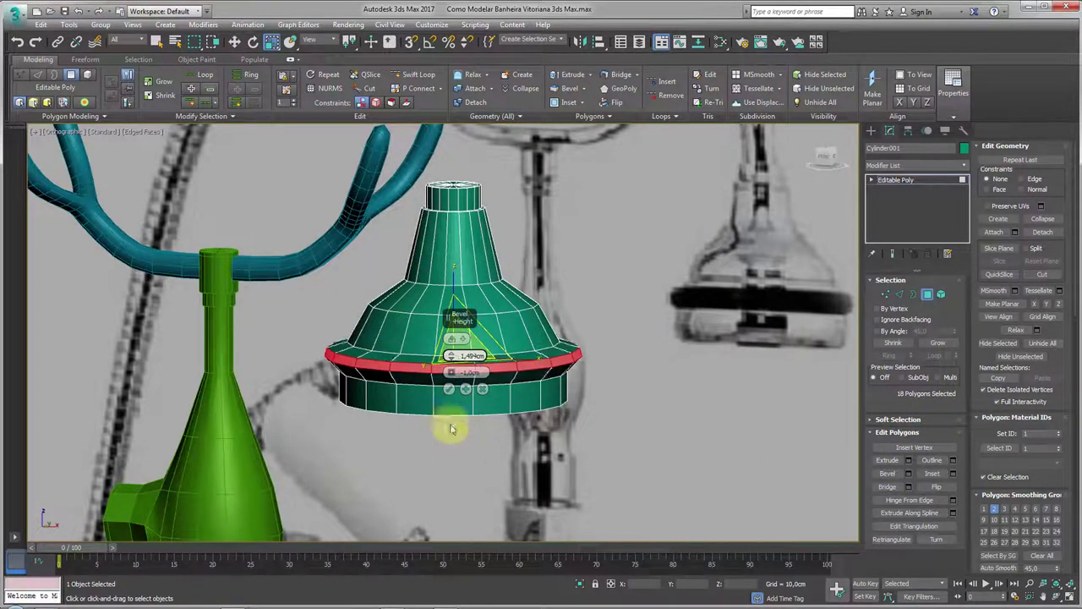
drag(452, 373, 452, 372)
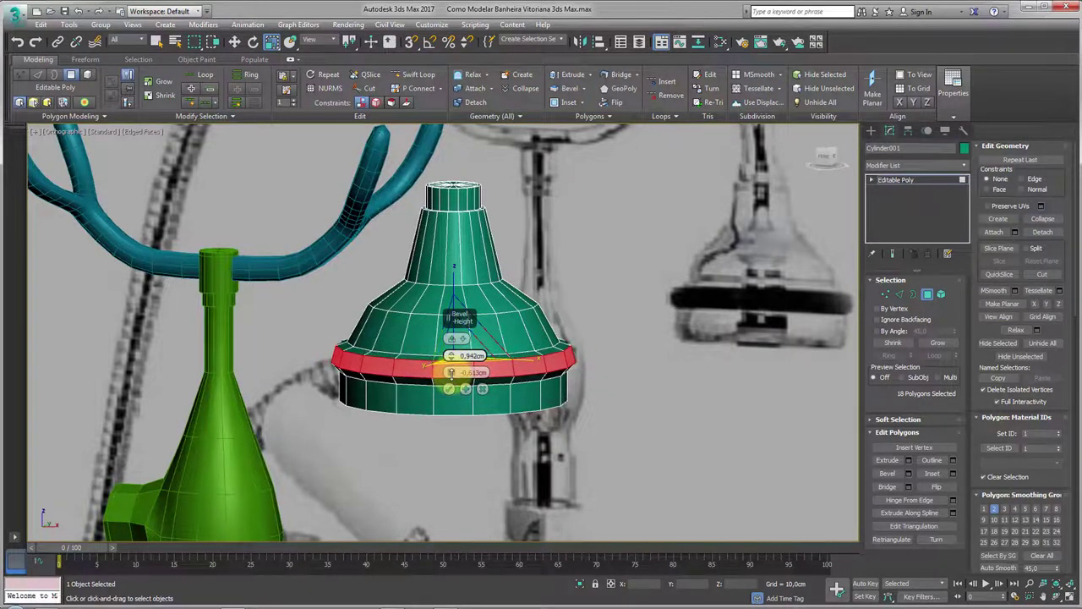
click(450, 389)
mouse_move(538, 364)
alt+middle_down()
mouse_move(570, 374)
mouse_move(496, 363)
mouse_move(514, 326)
mouse_move(746, 319)
alt+middle_up()
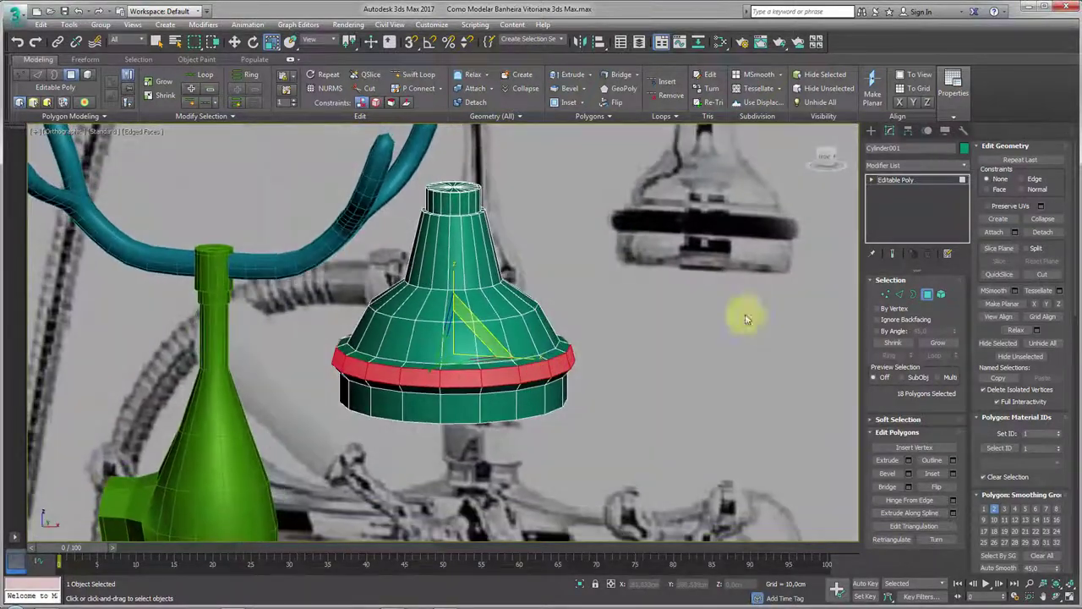
click(899, 293)
scroll(575, 363, up, 4)
Add a Swift Loop edge loop around the bell's rim.
click(502, 323)
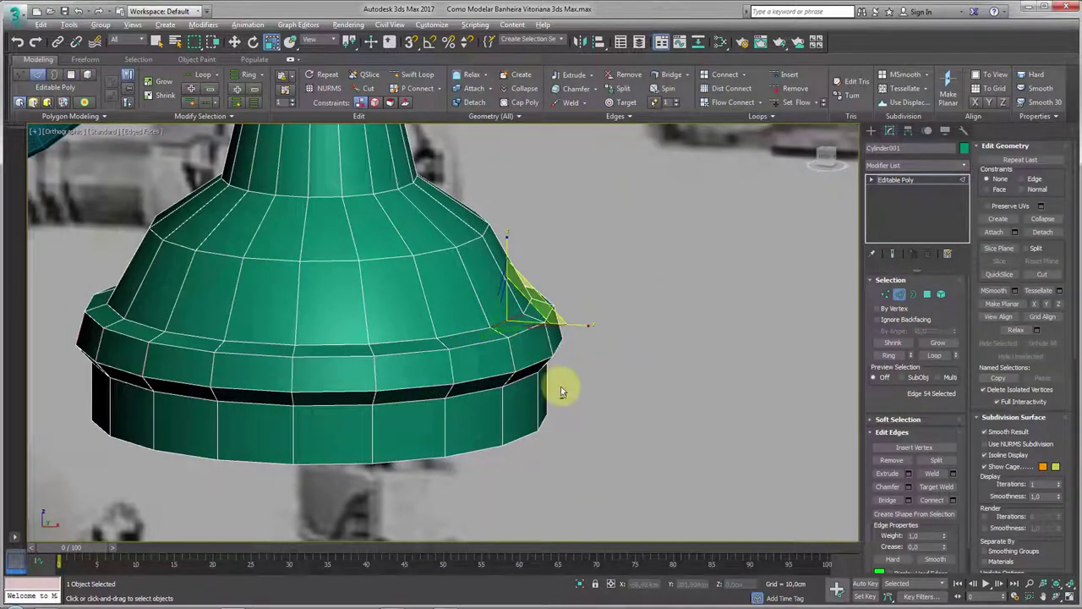
mouse_move(560, 387)
alt+middle_down()
mouse_move(495, 338)
mouse_move(508, 380)
alt+middle_up()
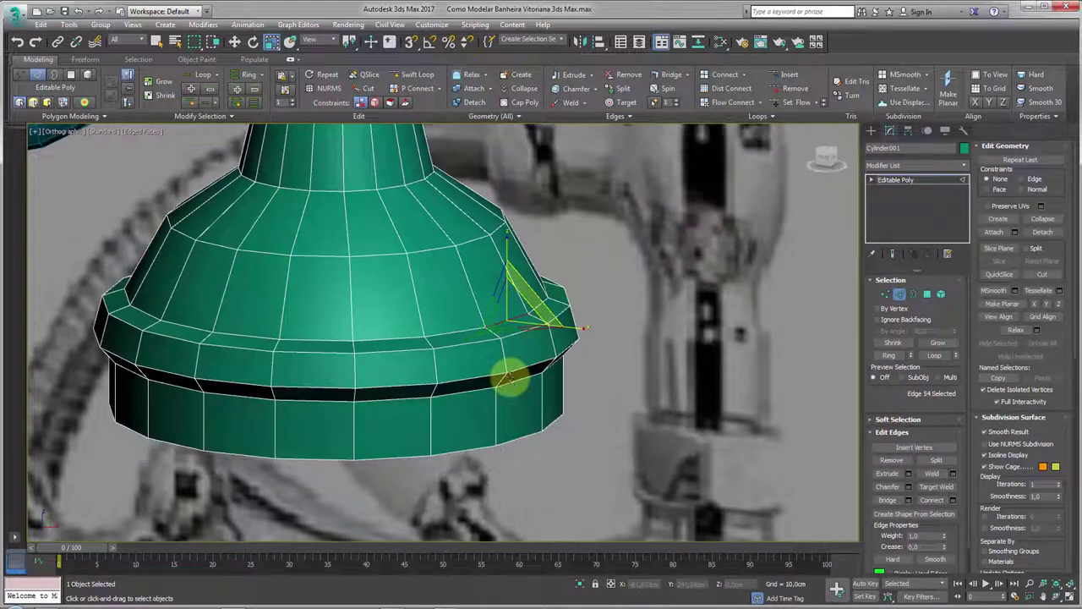
click(417, 75)
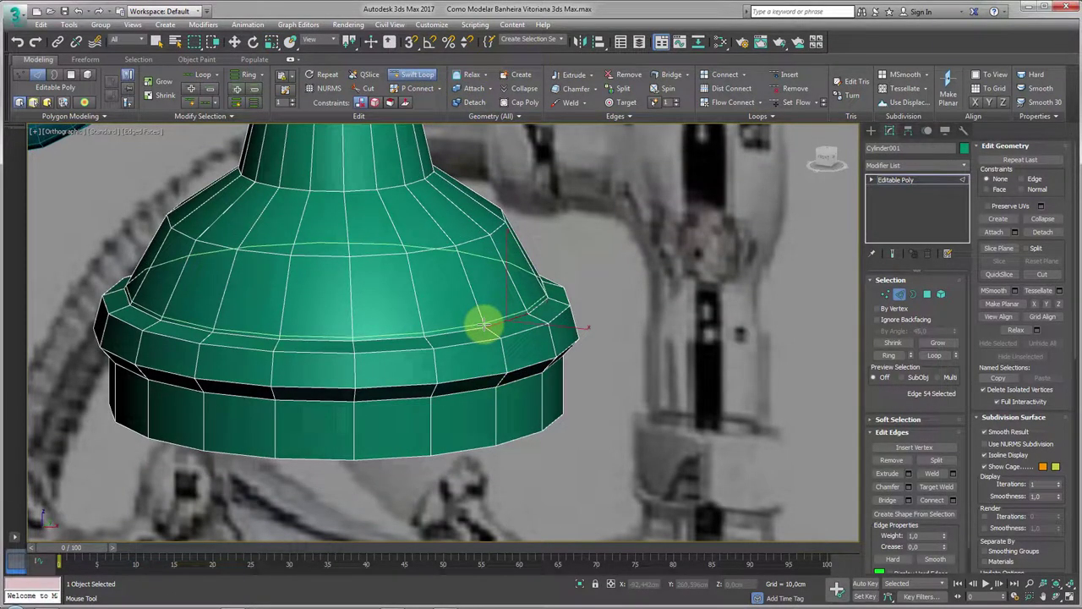
mouse_move(484, 324)
alt+middle_down()
mouse_move(491, 357)
mouse_move(490, 343)
mouse_move(659, 309)
alt+middle_up()
click(478, 313)
click(476, 313)
right_click(503, 369)
Inset the bell's bottom cap and collapse its centre to a single vertex.
key(4)
click(594, 362)
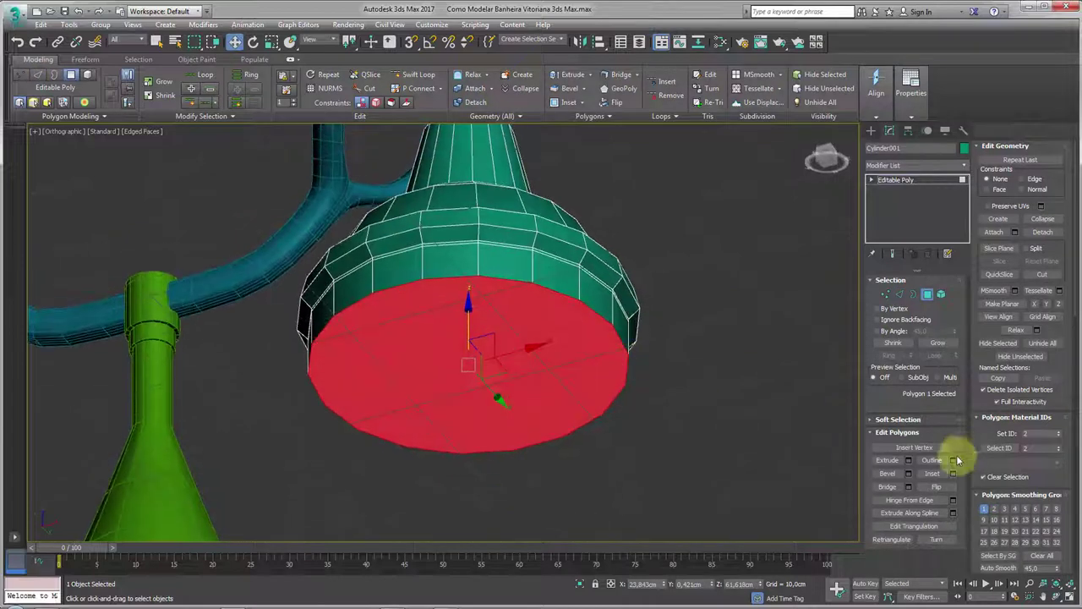
click(933, 474)
drag(587, 372, 515, 357)
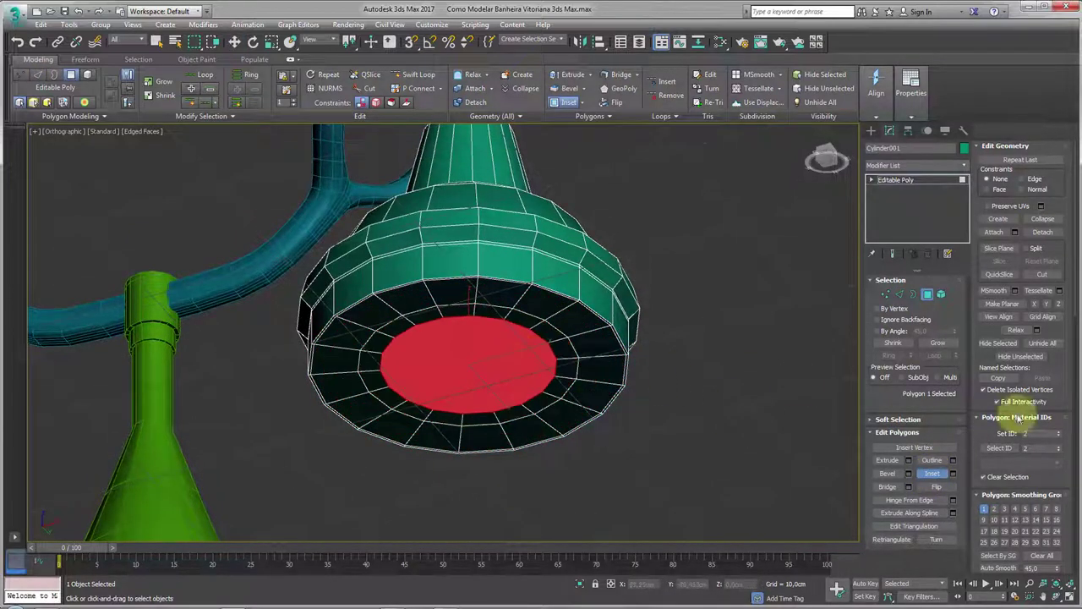
click(1046, 223)
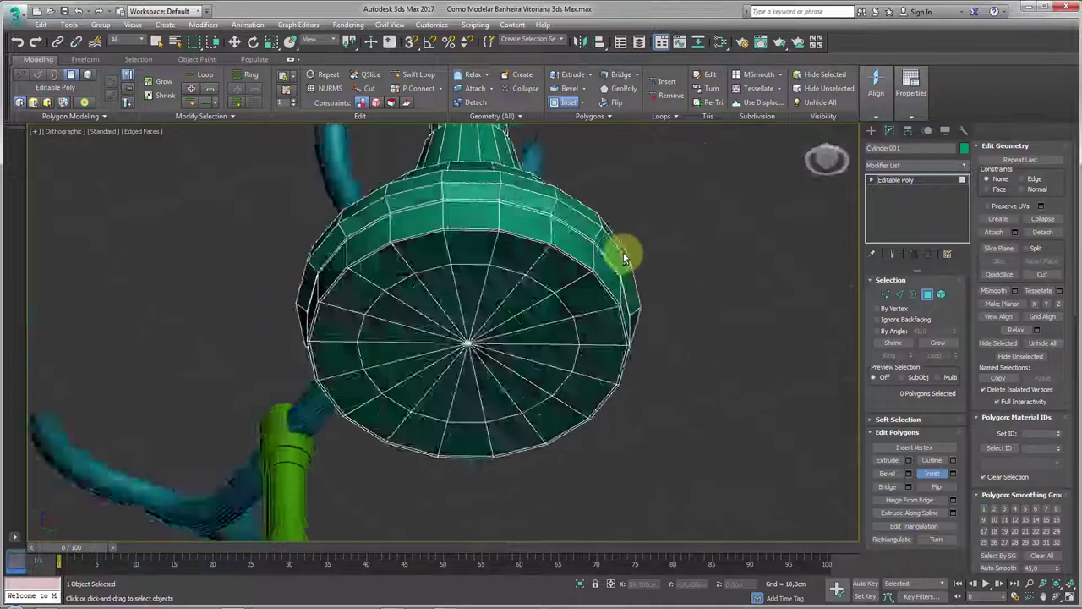
mouse_move(623, 252)
alt+middle_down()
mouse_move(630, 317)
mouse_move(592, 413)
alt+middle_up()
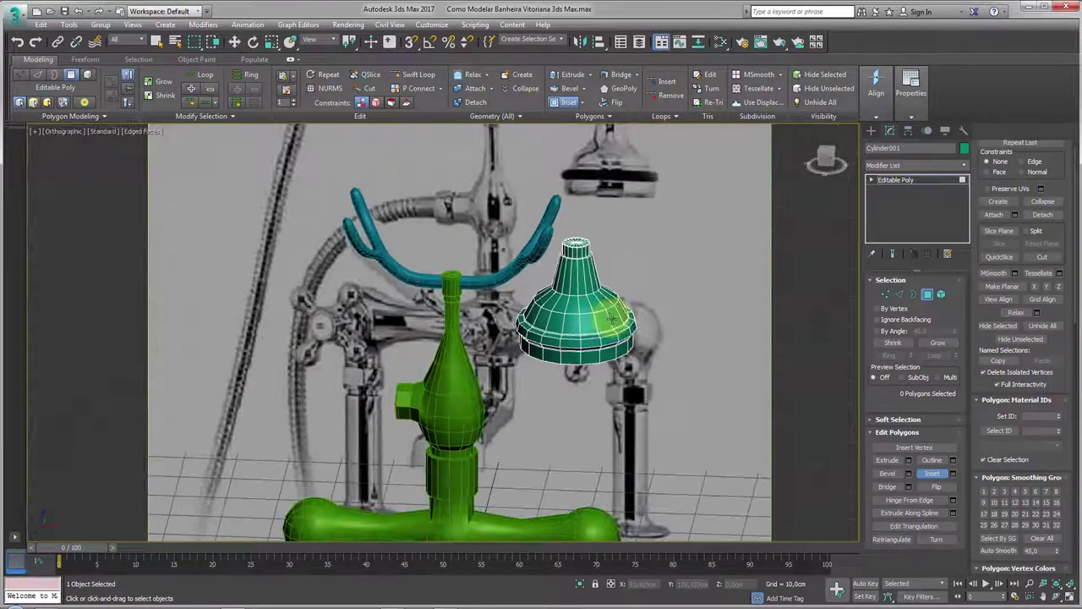
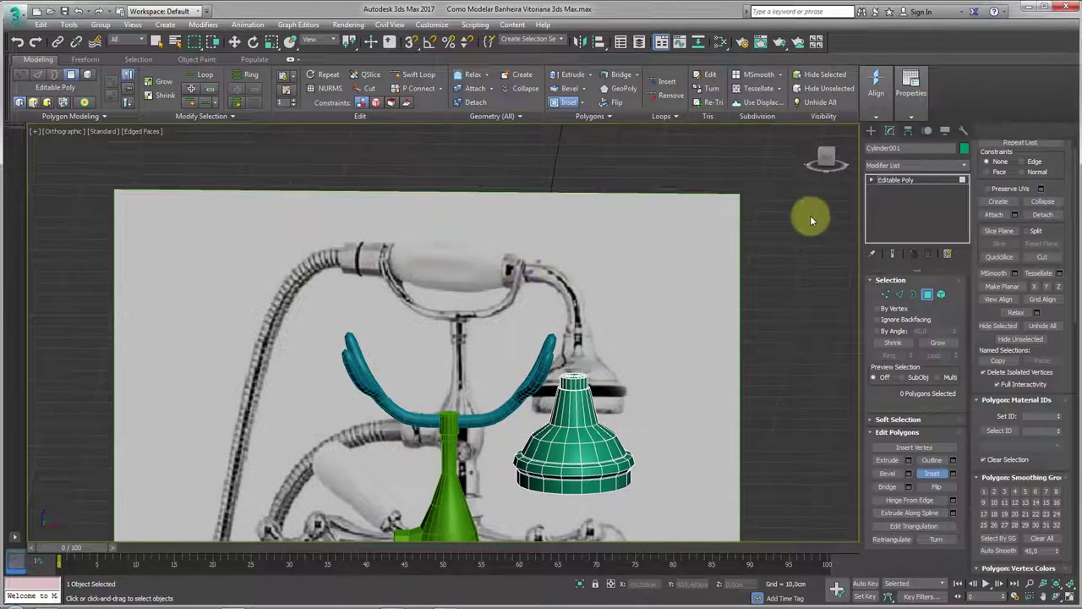
Draw a thin upright cylinder just to the right of the tap.
click(888, 182)
scroll(652, 326, down, 2)
scroll(647, 370, down, 3)
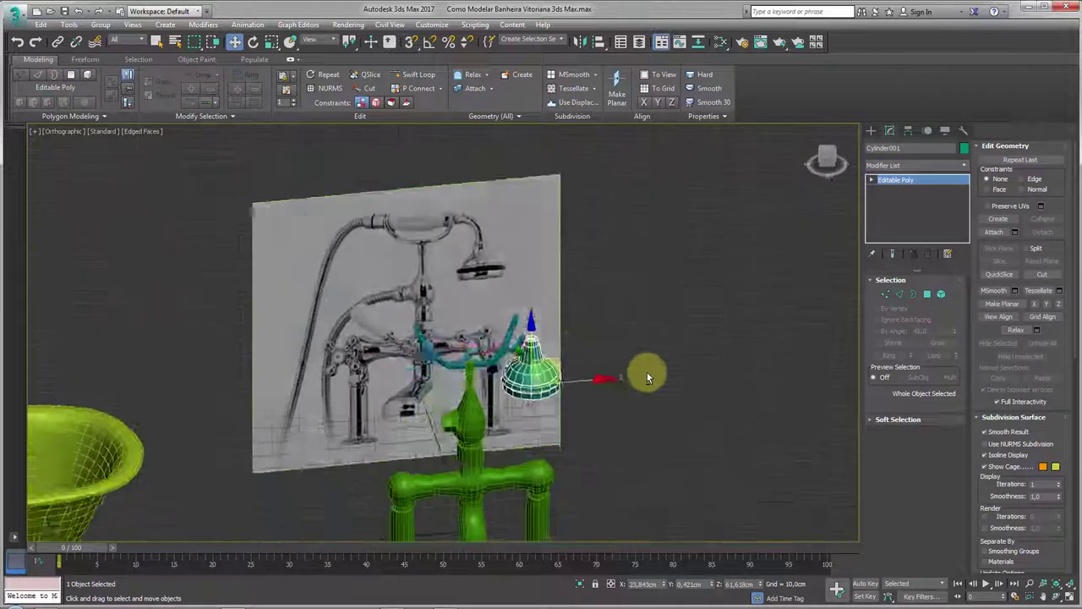
click(870, 130)
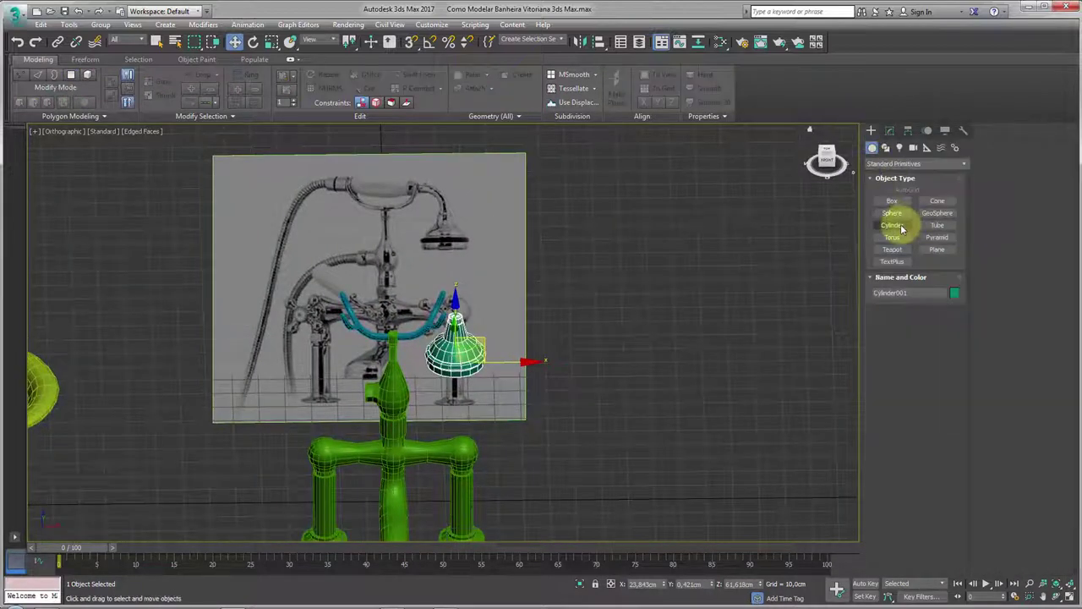
click(892, 225)
drag(677, 489, 681, 490)
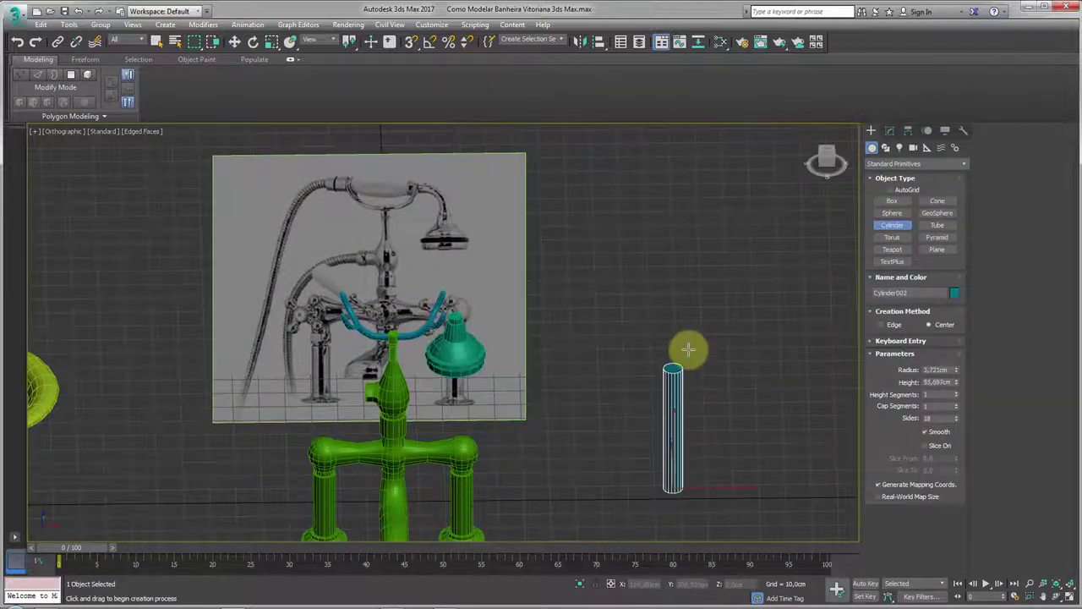
click(689, 355)
right_click(836, 408)
Raise the new cylinder's height segments to 11.
click(890, 130)
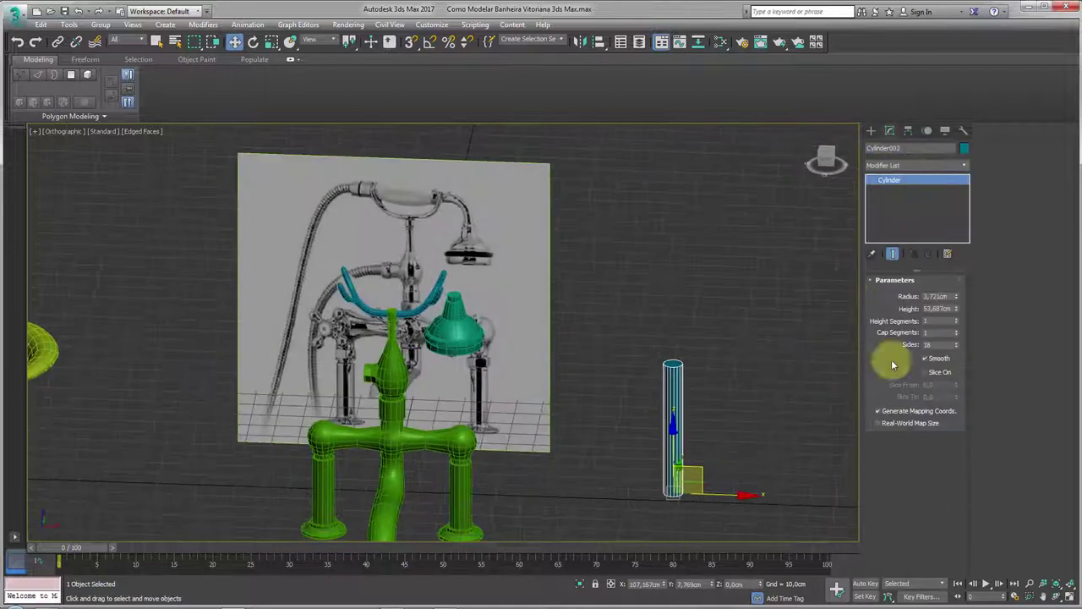
drag(956, 322, 956, 306)
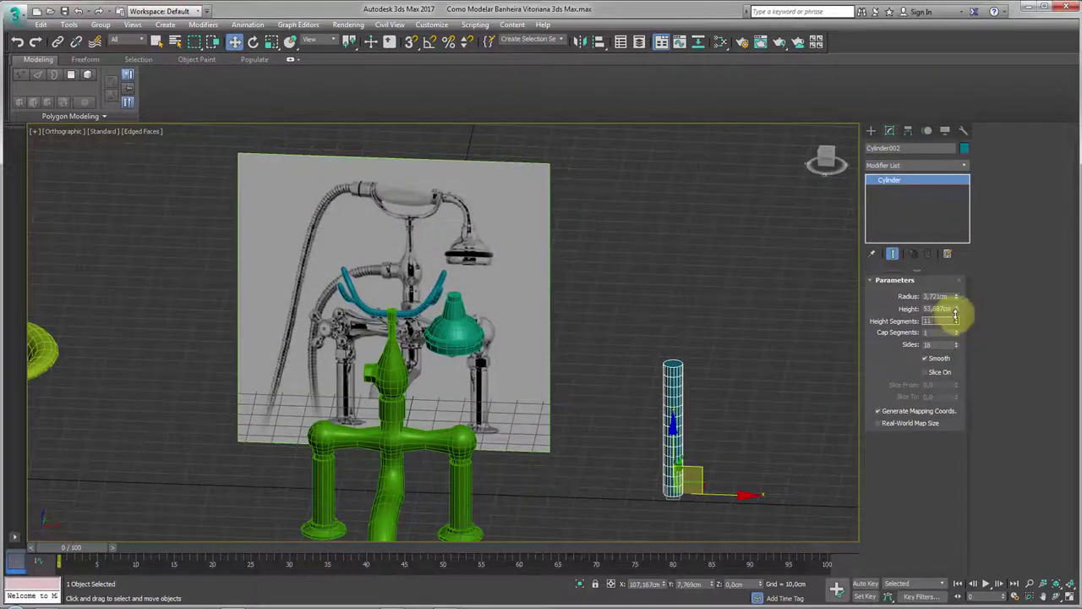
click(964, 165)
drag(966, 178, 966, 254)
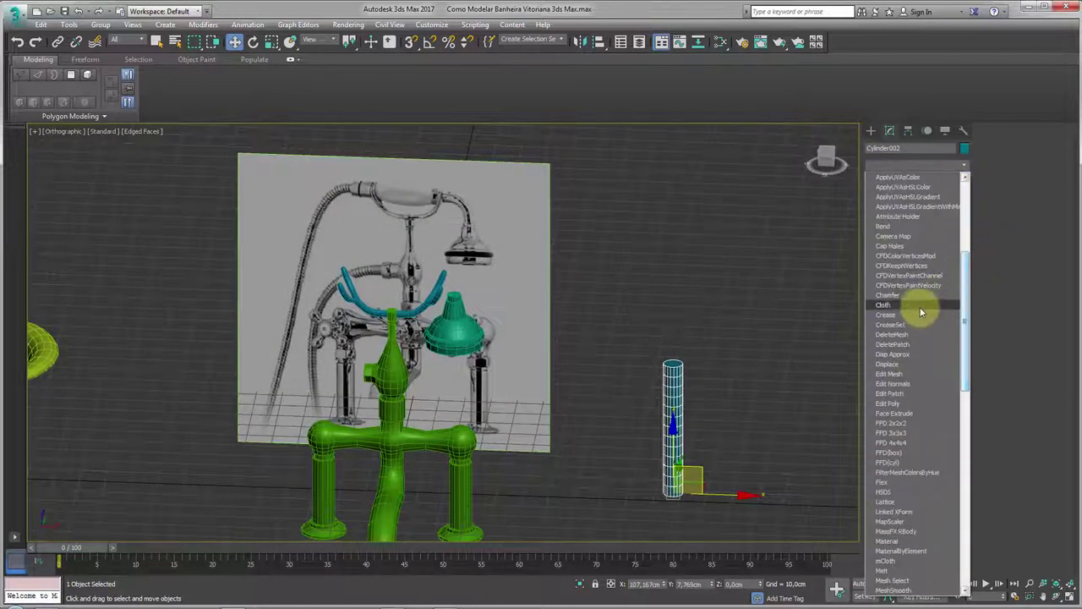
Add a Bend modifier to the cylinder with an angle of -90 degrees.
scroll(888, 245, up, 2)
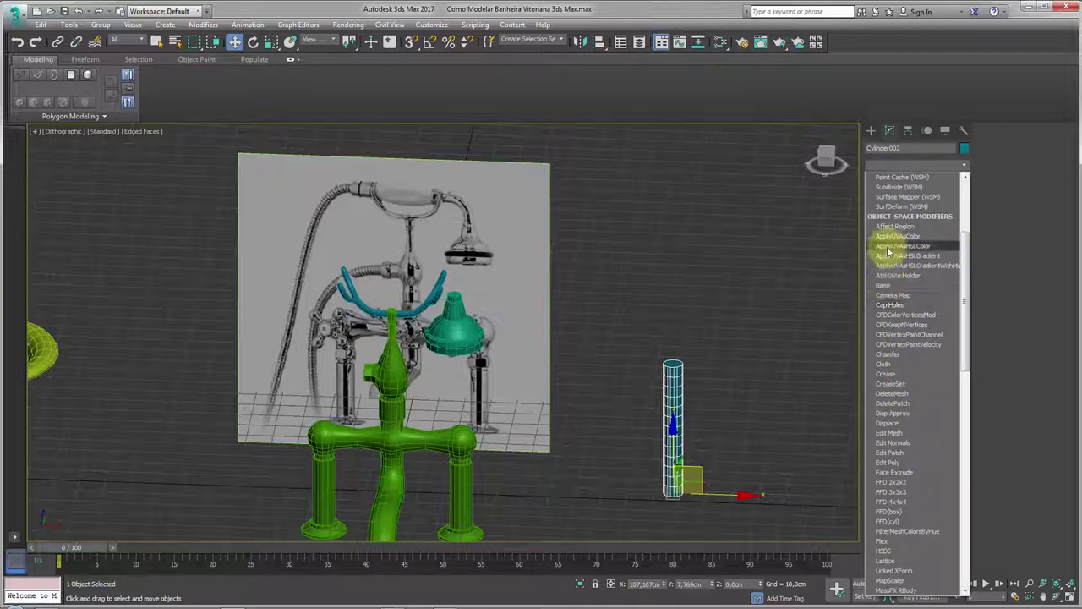
click(884, 285)
drag(948, 308, 957, 406)
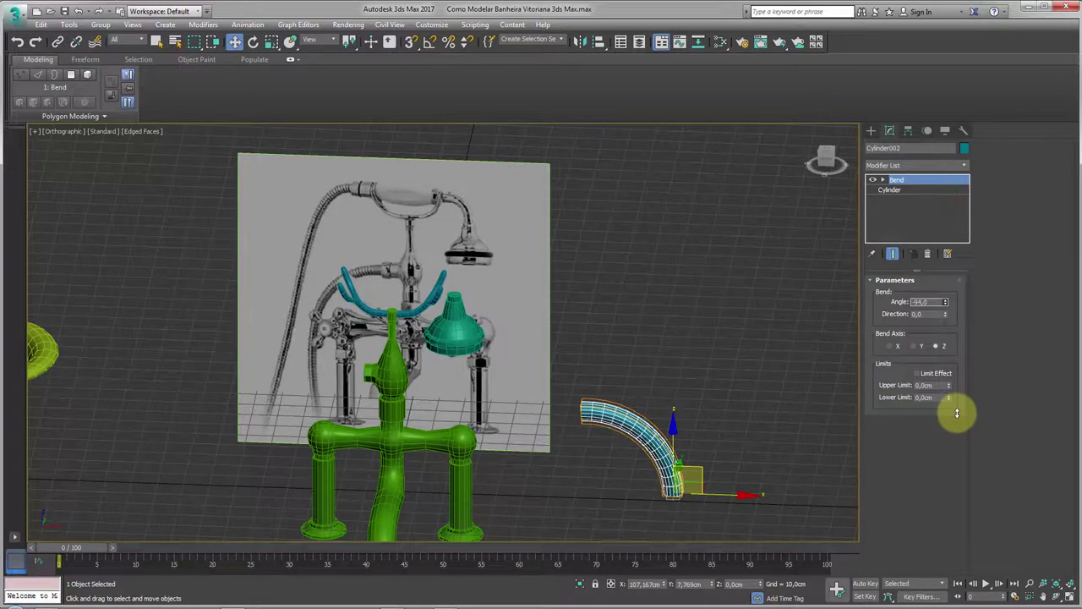
key(Return)
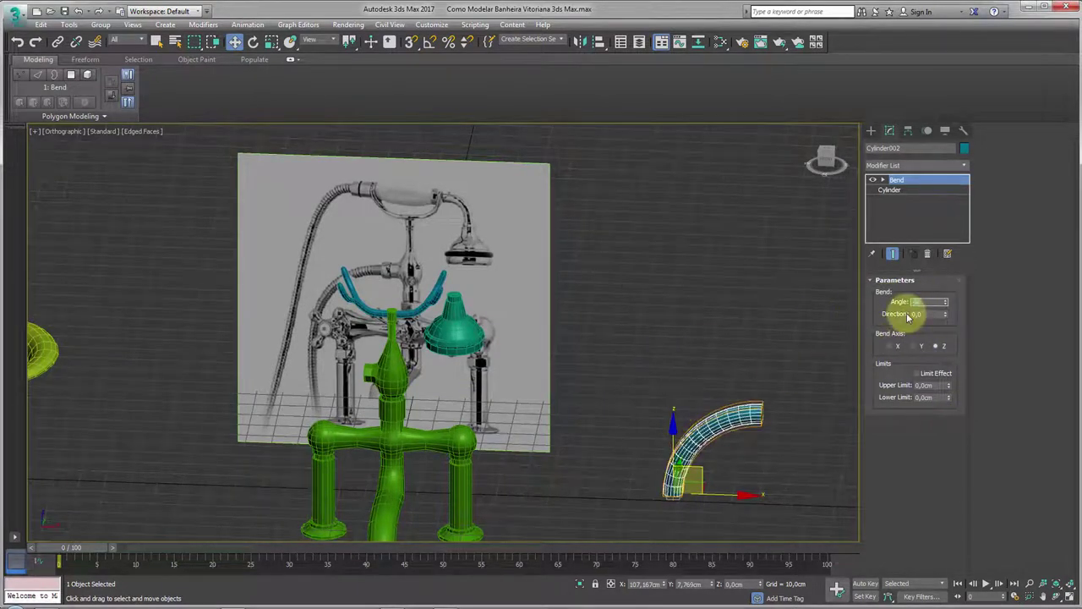
text(-90)
key(Return)
middle_drag(749, 411, 741, 381)
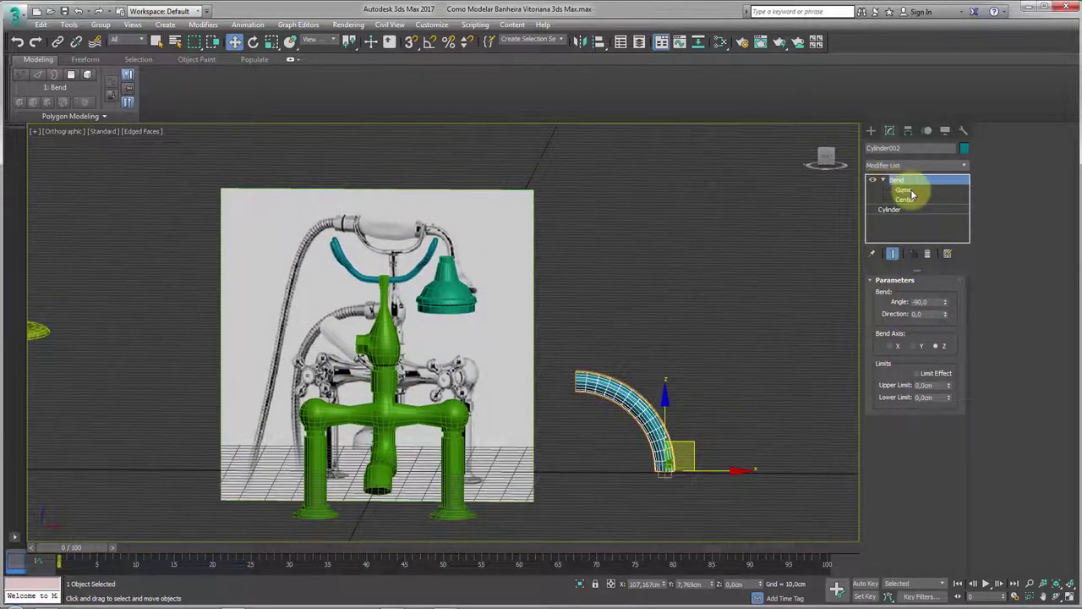
Try scaling and moving the bend gizmo, then undo those gizmo changes.
click(911, 193)
key(e)
key(r)
mouse_move(676, 460)
mouse_down()
mouse_move(681, 488)
mouse_move(667, 377)
mouse_up()
key(w)
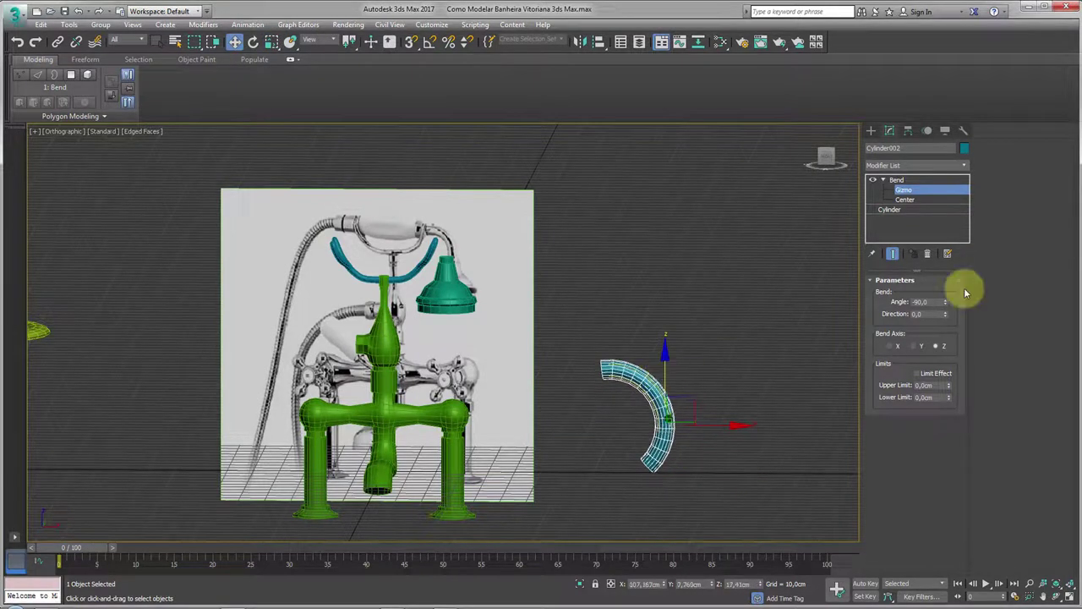
mouse_move(947, 309)
mouse_down()
mouse_move(947, 321)
mouse_move(947, 259)
mouse_move(945, 301)
mouse_up()
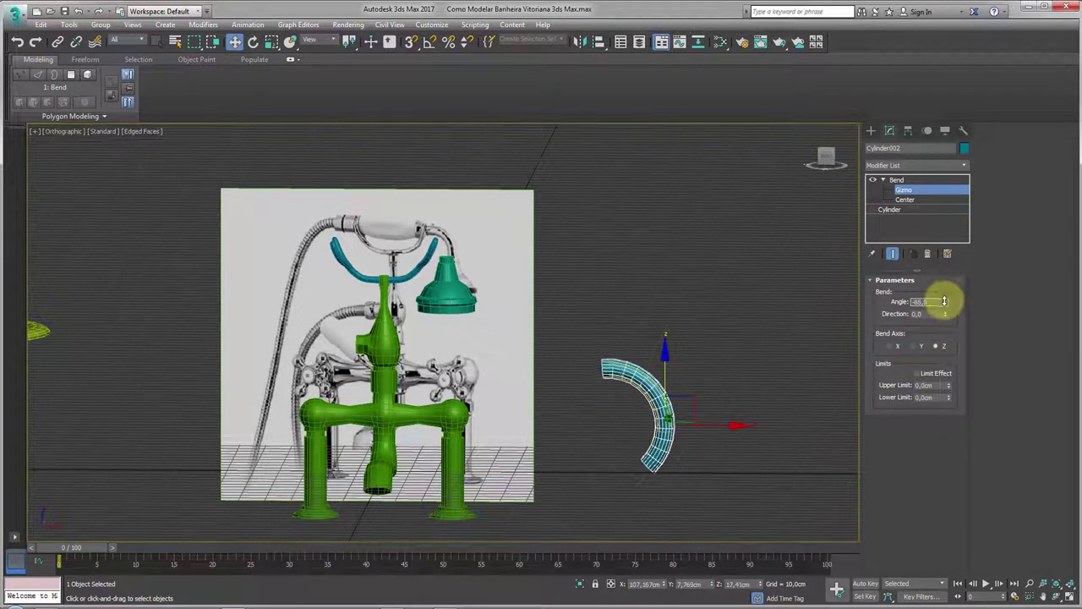
key(ctrl+z)
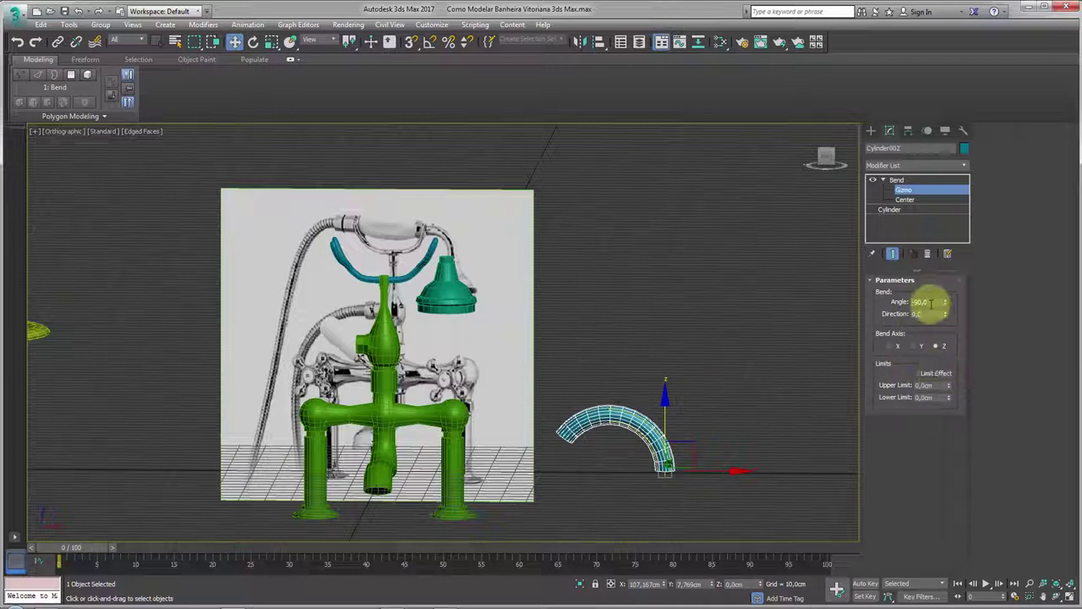
key(ctrl+z)
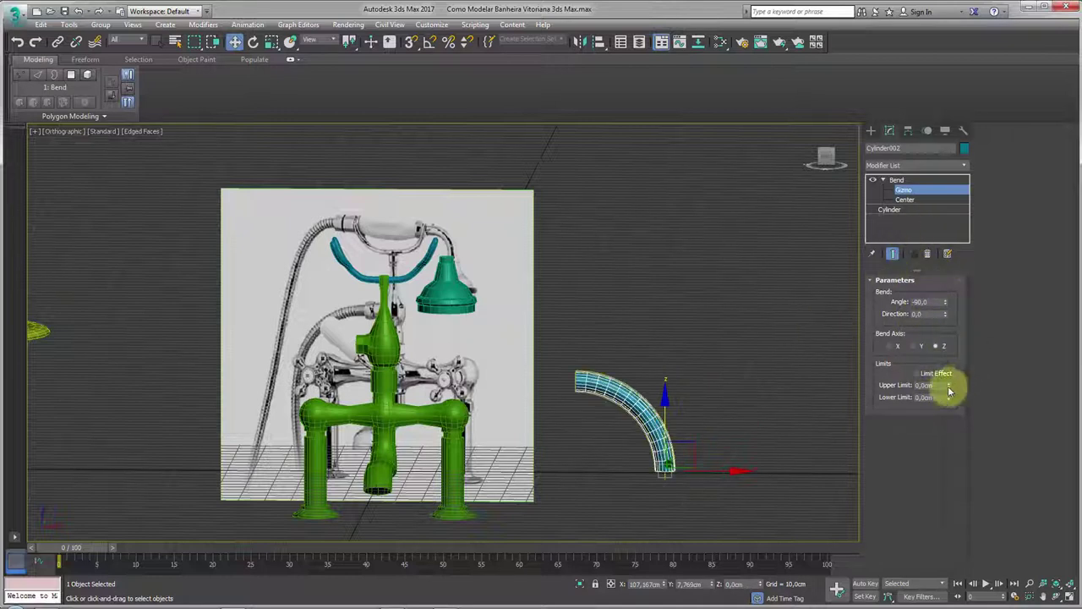
Enable Limit Effect and raise the Upper Limit to 46,35cm to form an elbow.
click(917, 372)
mouse_move(949, 385)
mouse_down()
mouse_move(1054, 239)
mouse_move(1062, 135)
mouse_up()
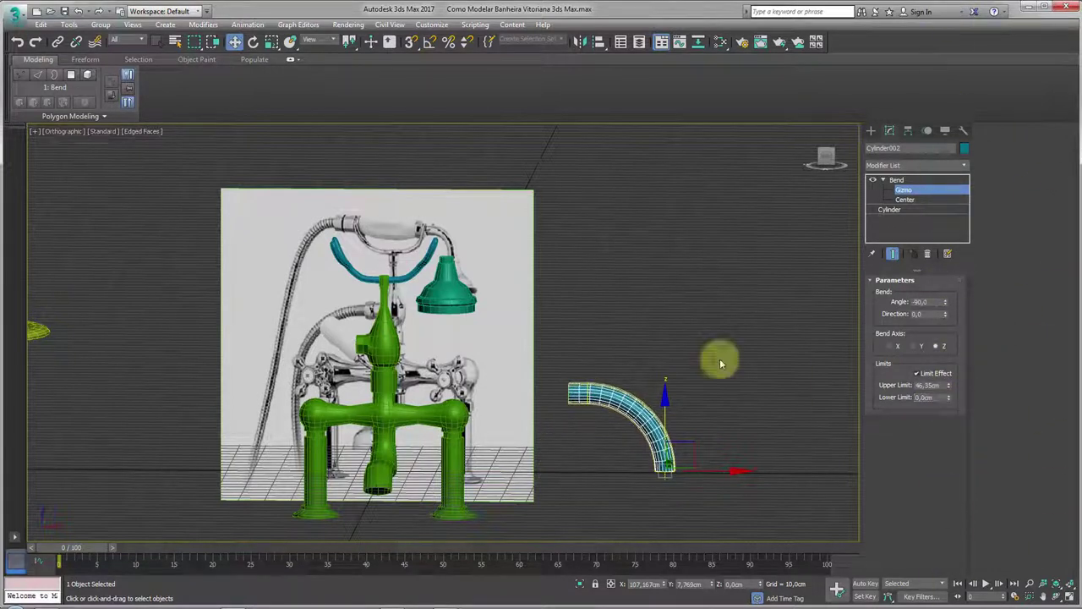
right_click(621, 409)
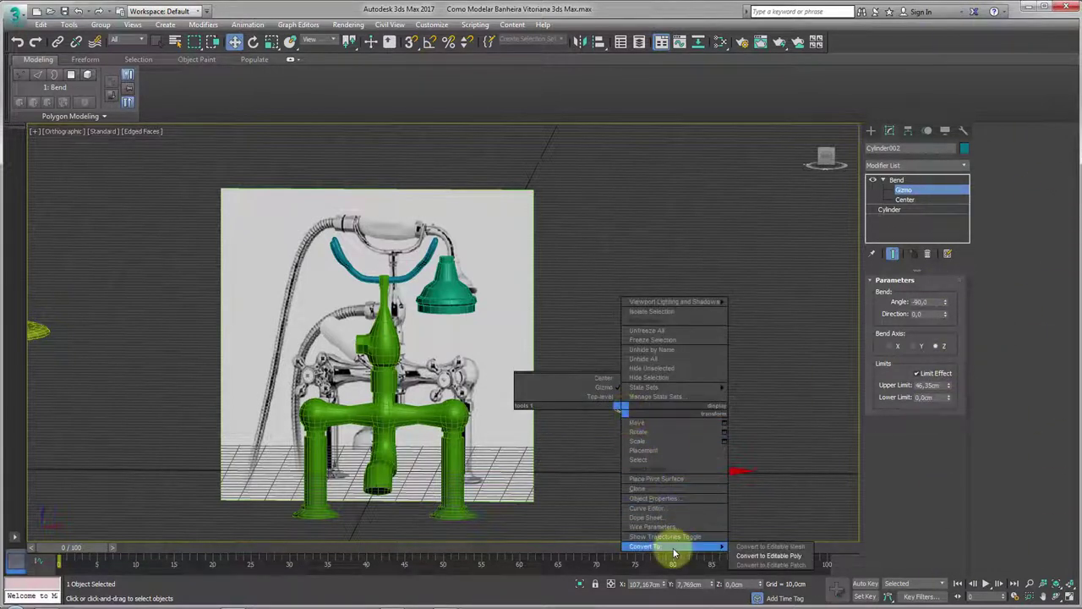
Convert the bent pipe to Editable Poly and align it to the shower-head cone.
click(772, 556)
key(alt+a)
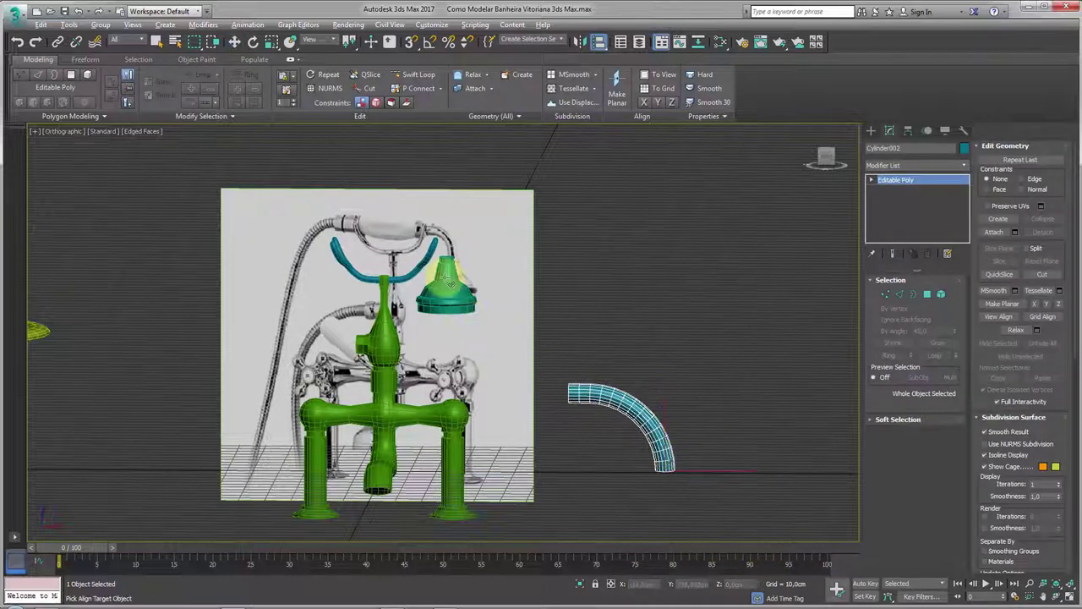
click(452, 284)
click(317, 354)
scroll(422, 321, up, 1)
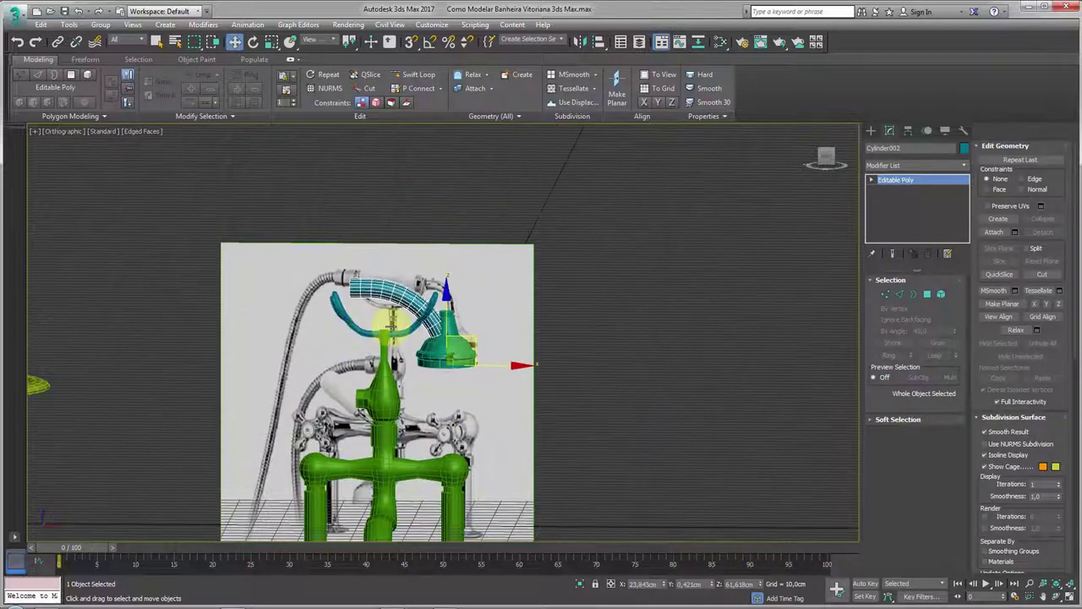
scroll(474, 321, up, 3)
Scale the bent pipe down and raise it above the shower head.
key(r)
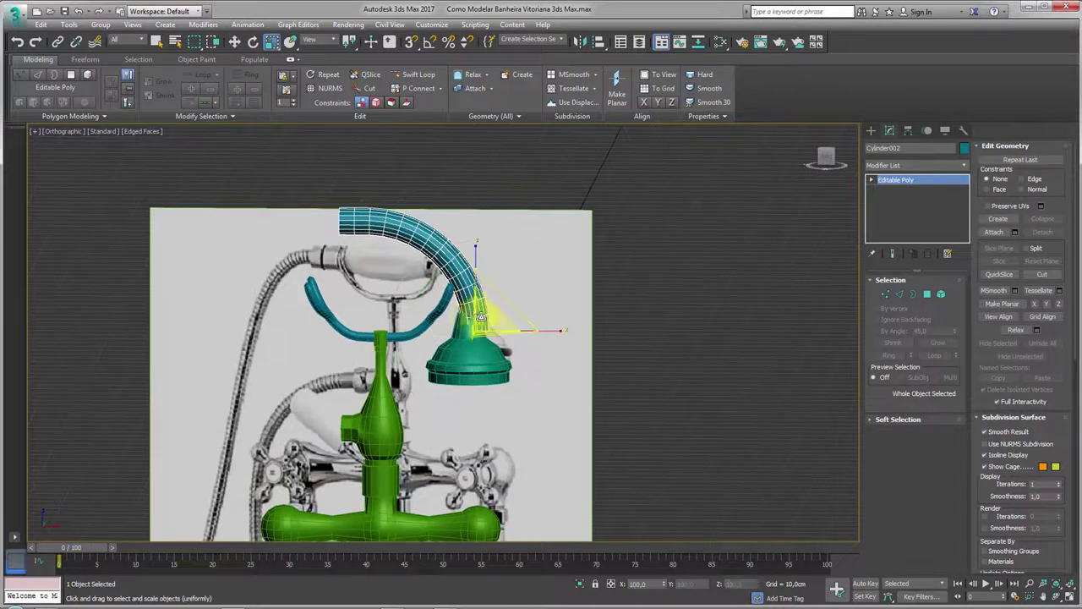
drag(504, 307, 501, 386)
key(w)
mouse_move(500, 307)
mouse_down()
mouse_move(499, 279)
mouse_move(479, 323)
mouse_move(483, 283)
mouse_move(493, 285)
mouse_up()
scroll(491, 286, up, 3)
mouse_move(491, 288)
alt+middle_down()
mouse_move(394, 312)
mouse_move(440, 283)
mouse_move(492, 308)
alt+middle_up()
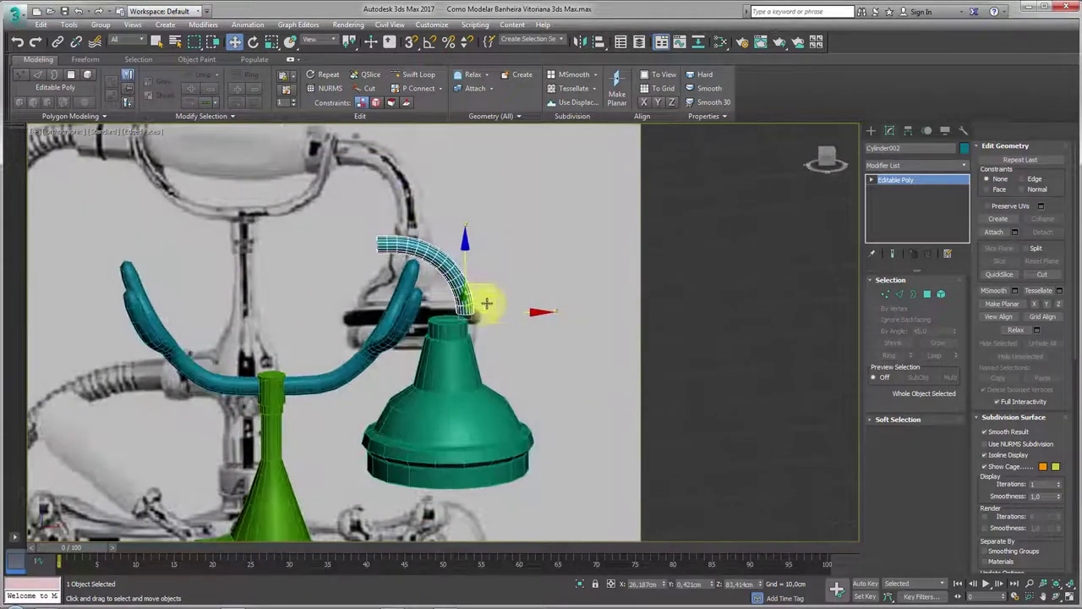
Thicken the whole pipe element by pushing its faces outward along the normals.
click(941, 295)
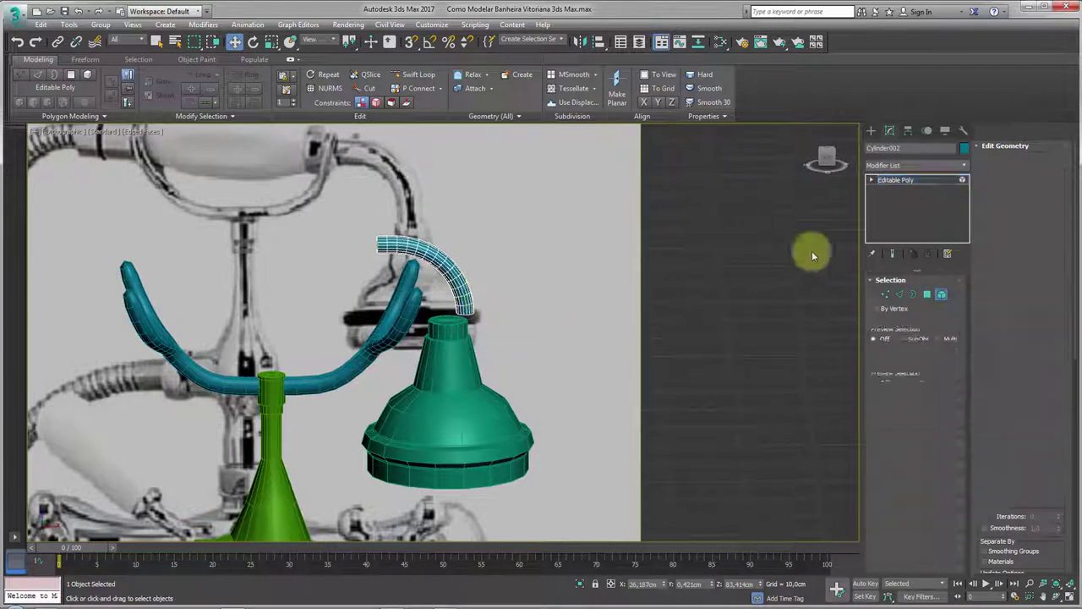
scroll(452, 300, up, 2)
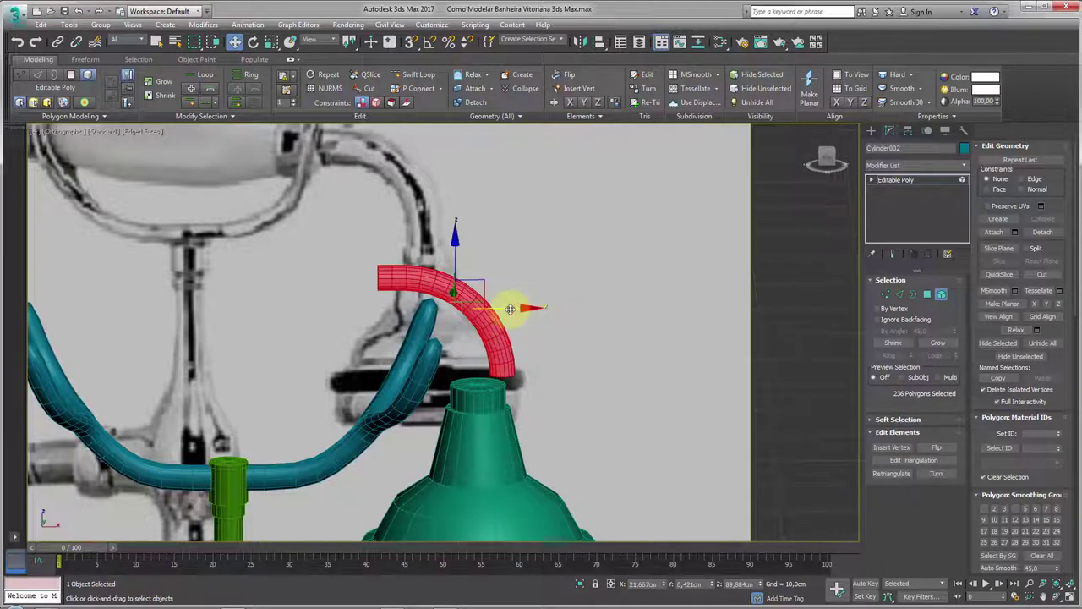
scroll(978, 318, down, 1)
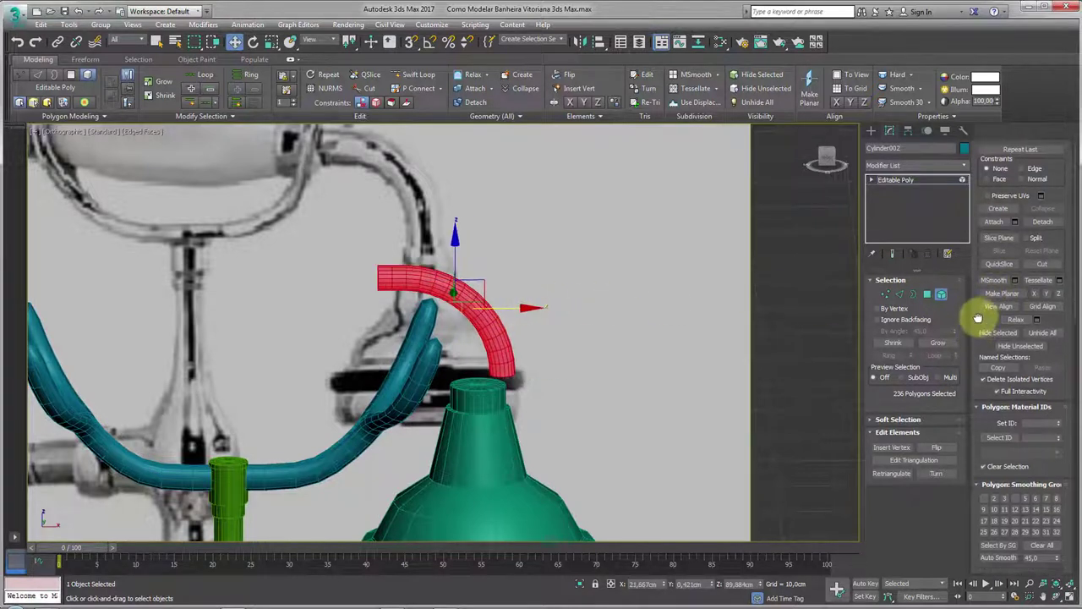
scroll(977, 318, up, 1)
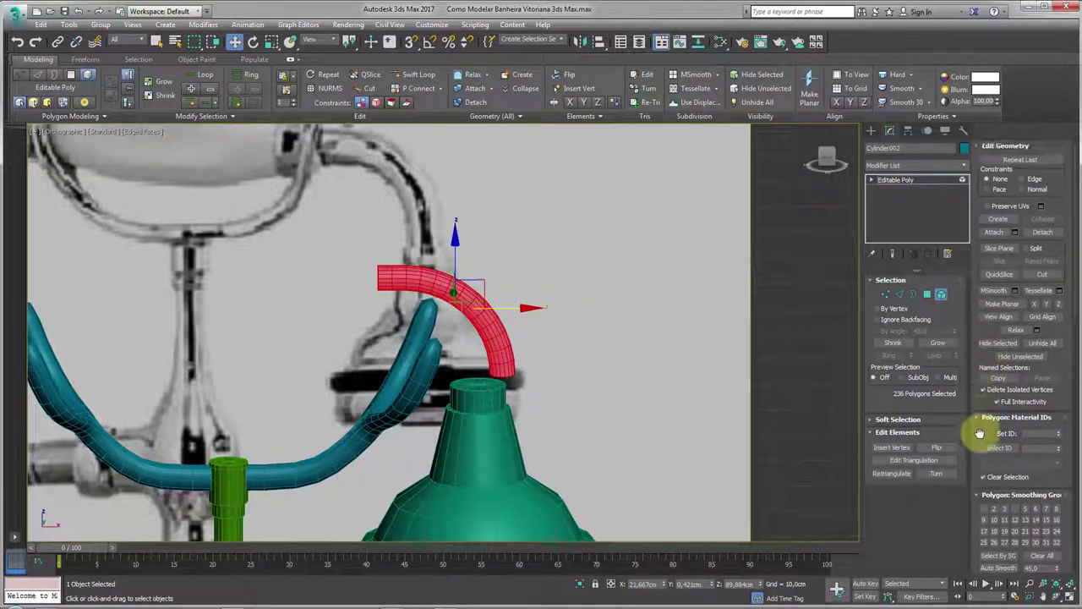
click(1032, 183)
mouse_move(523, 310)
mouse_down()
mouse_move(519, 329)
mouse_move(527, 314)
mouse_up()
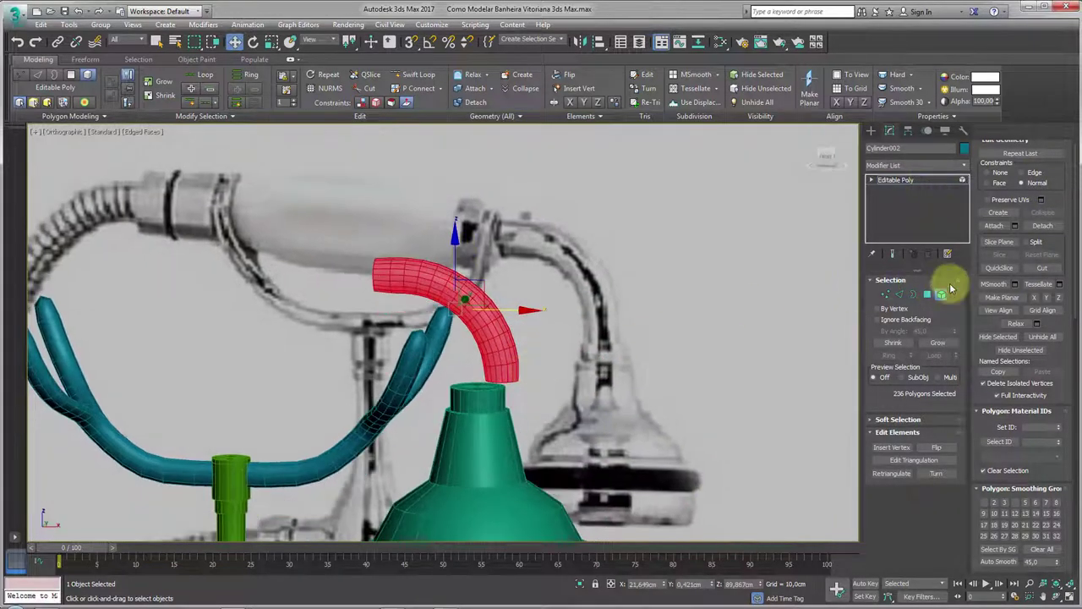
Select the pipe's end-cap polygons.
click(927, 293)
click(482, 374)
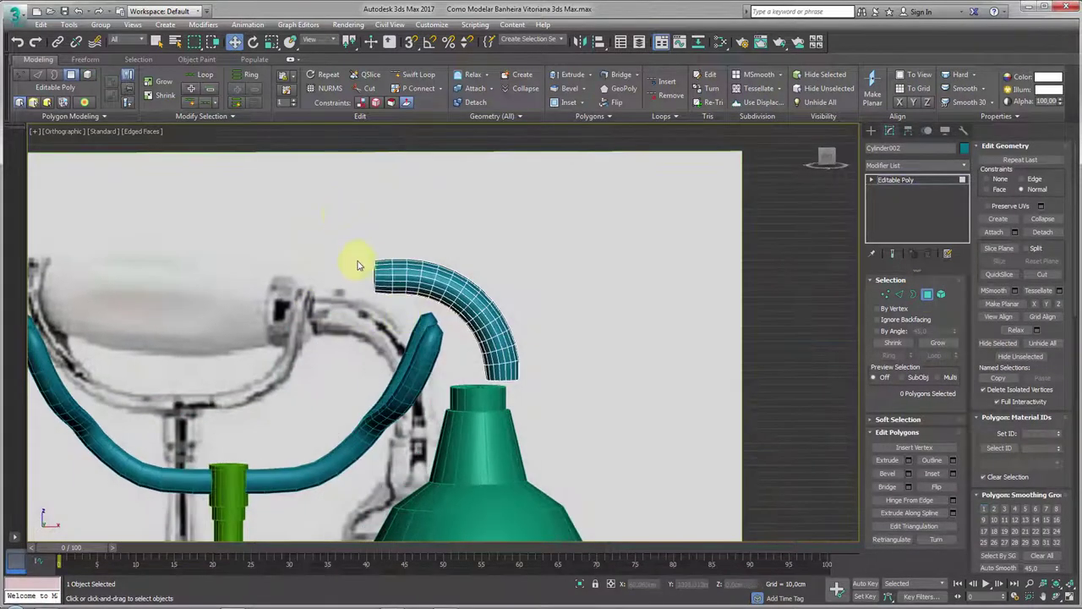
drag(384, 319, 385, 320)
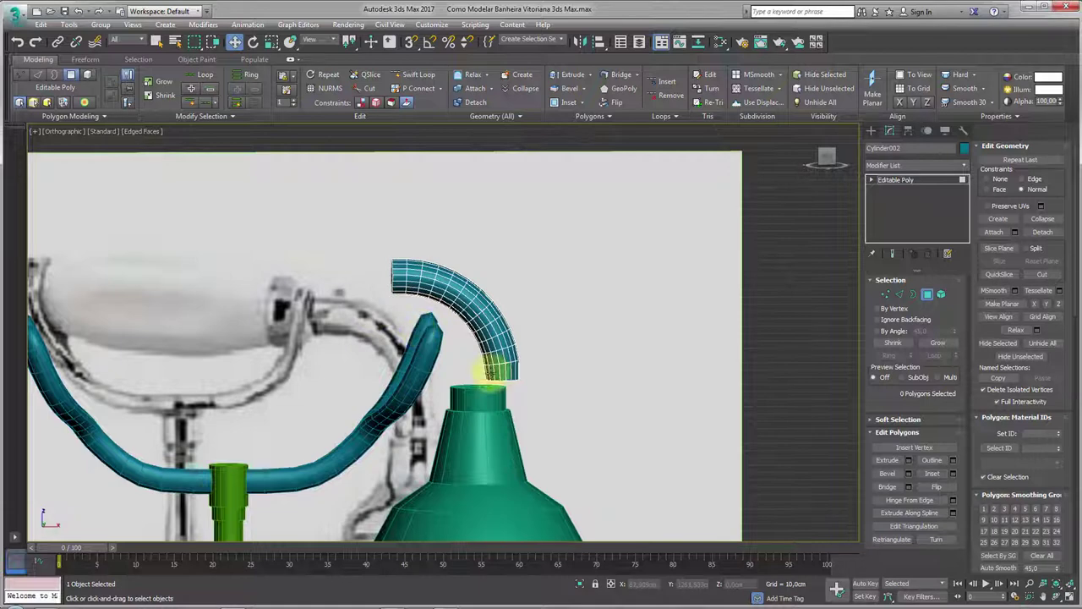
click(896, 181)
Lower the pipe onto the cone and delete the cone's top vertices to open a hole.
drag(546, 382, 514, 397)
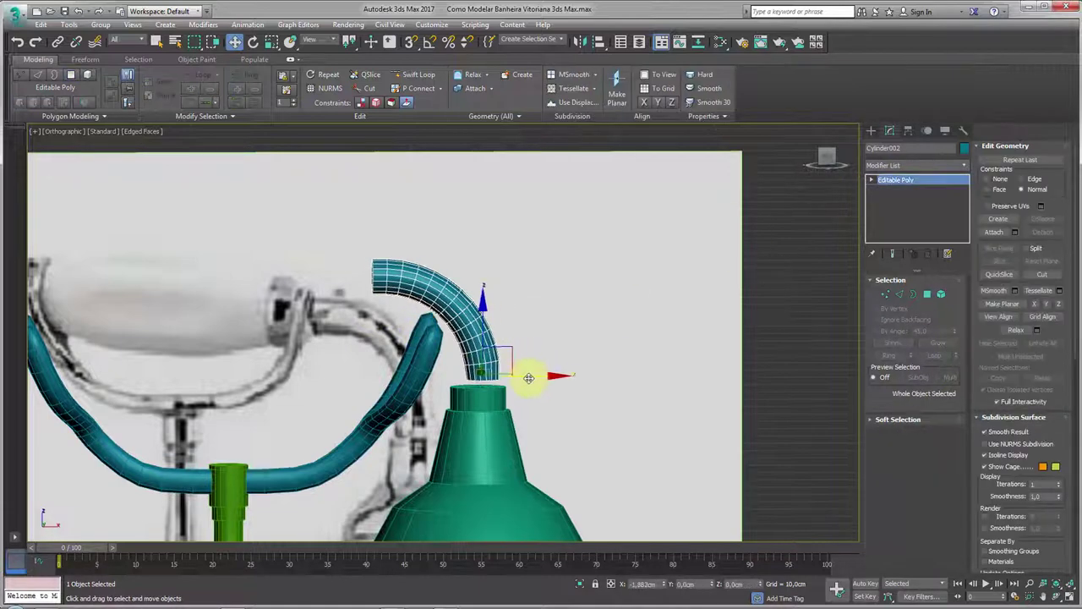
click(482, 403)
alt+middle_drag(482, 403, 541, 338)
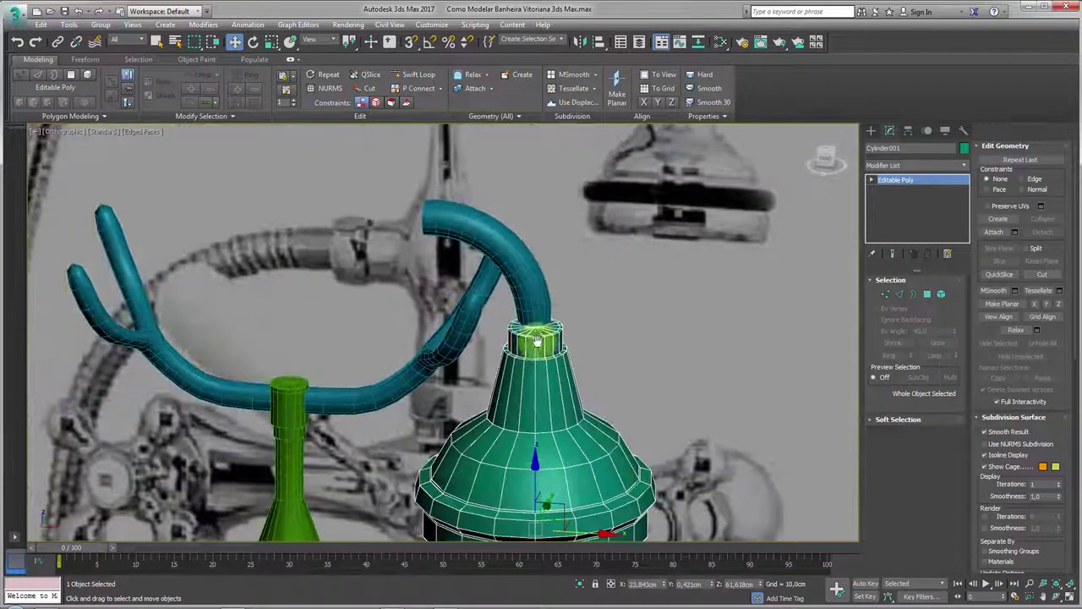
click(885, 293)
click(564, 331)
scroll(535, 328, up, 2)
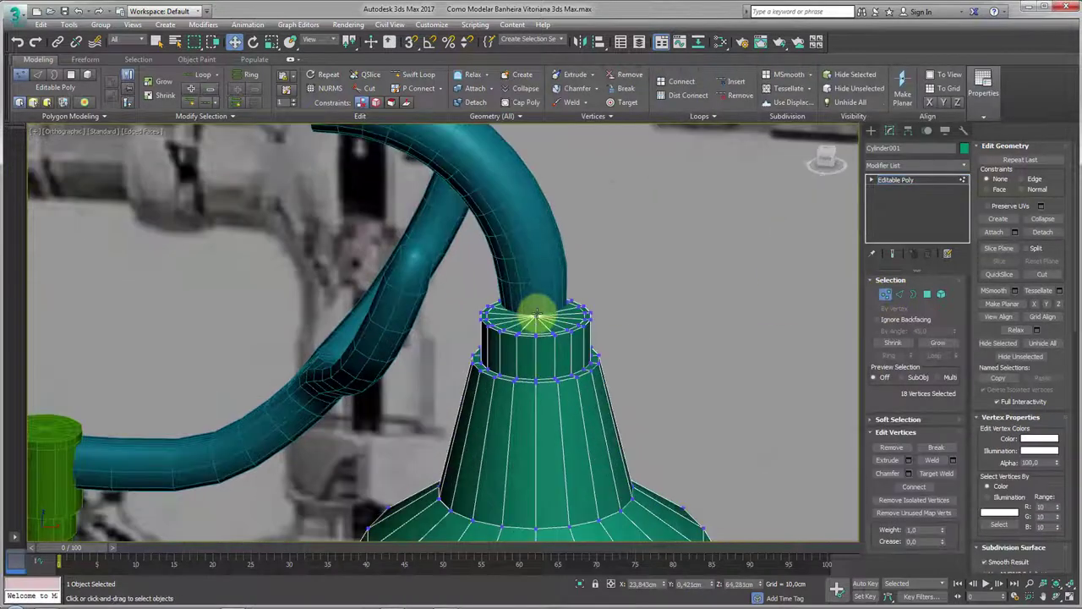
key(Delete)
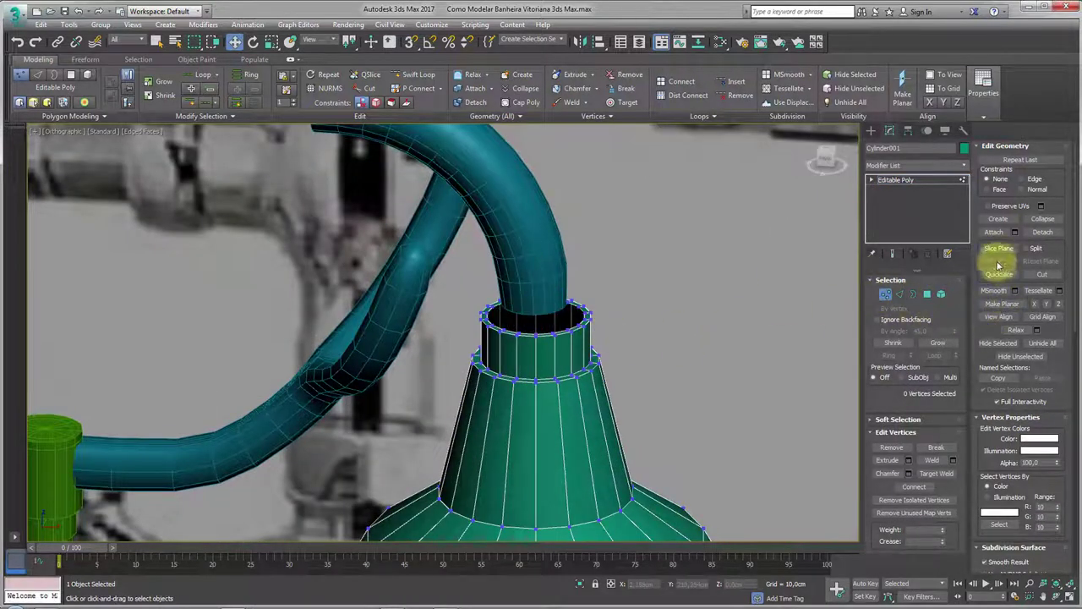
Attach the curved pipe to the bell, check the joined opening, then select the cradle tube Box006.
click(592, 269)
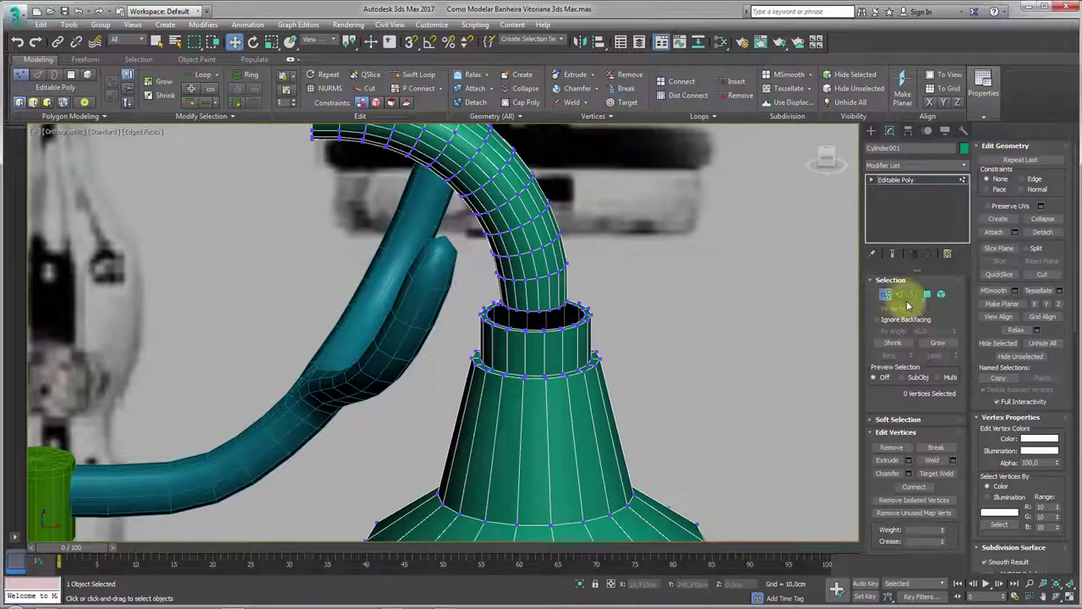
click(912, 295)
click(513, 356)
mouse_move(513, 355)
alt+middle_down()
mouse_move(624, 388)
mouse_move(636, 337)
mouse_move(568, 314)
mouse_move(616, 345)
alt+middle_up()
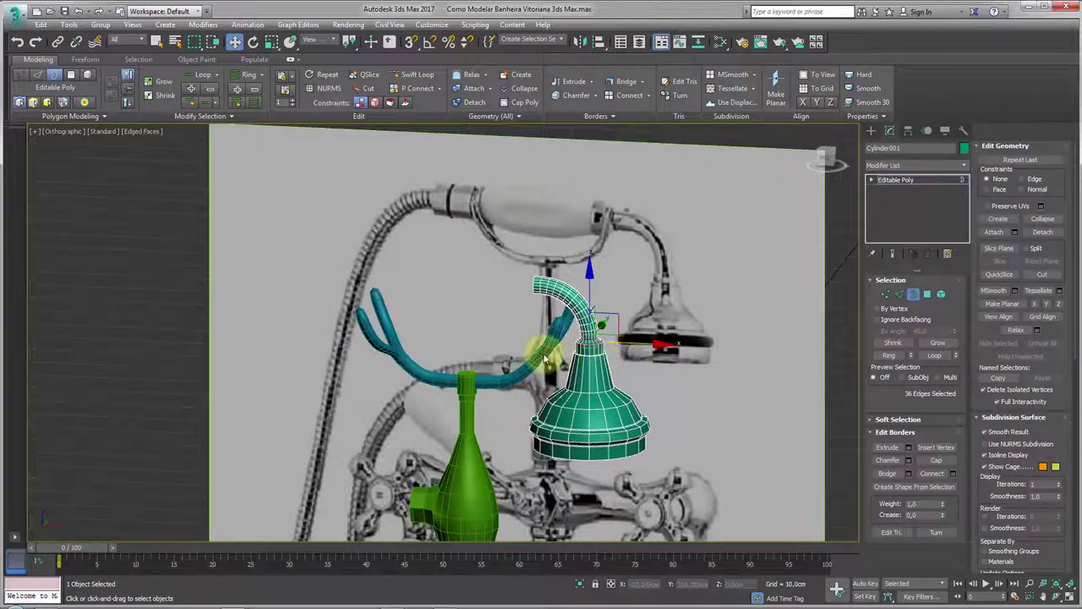
alt+middle_drag(545, 359, 545, 330)
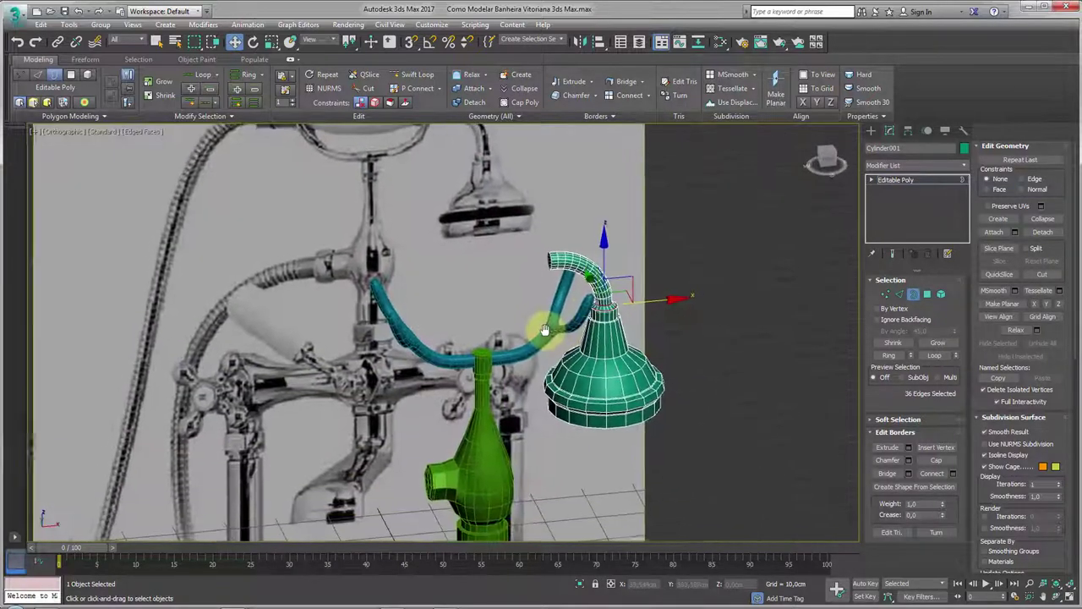
click(901, 179)
click(565, 332)
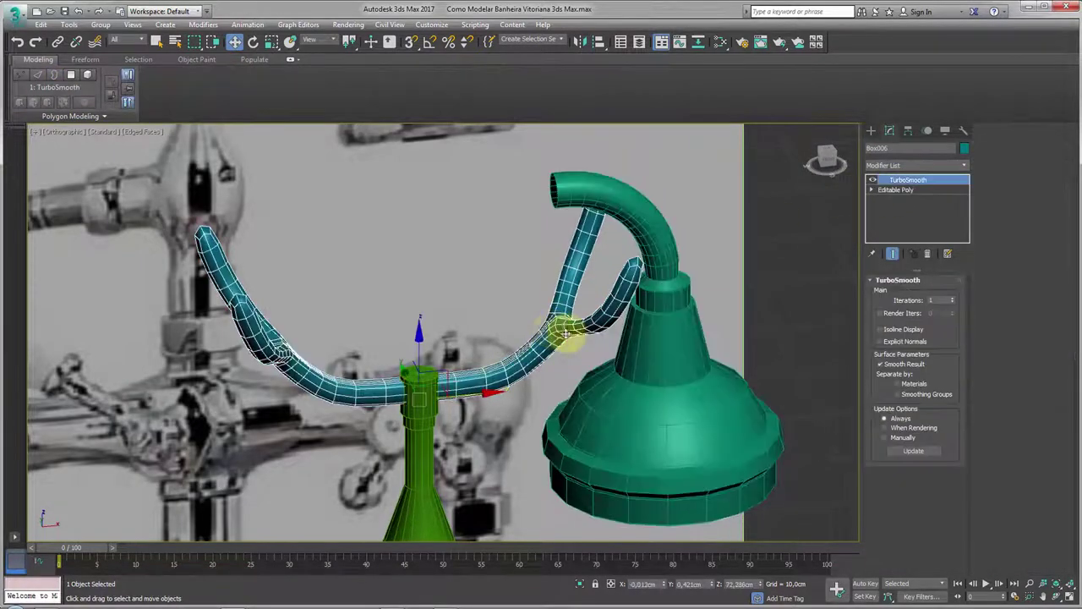
alt+middle_drag(565, 332, 561, 313)
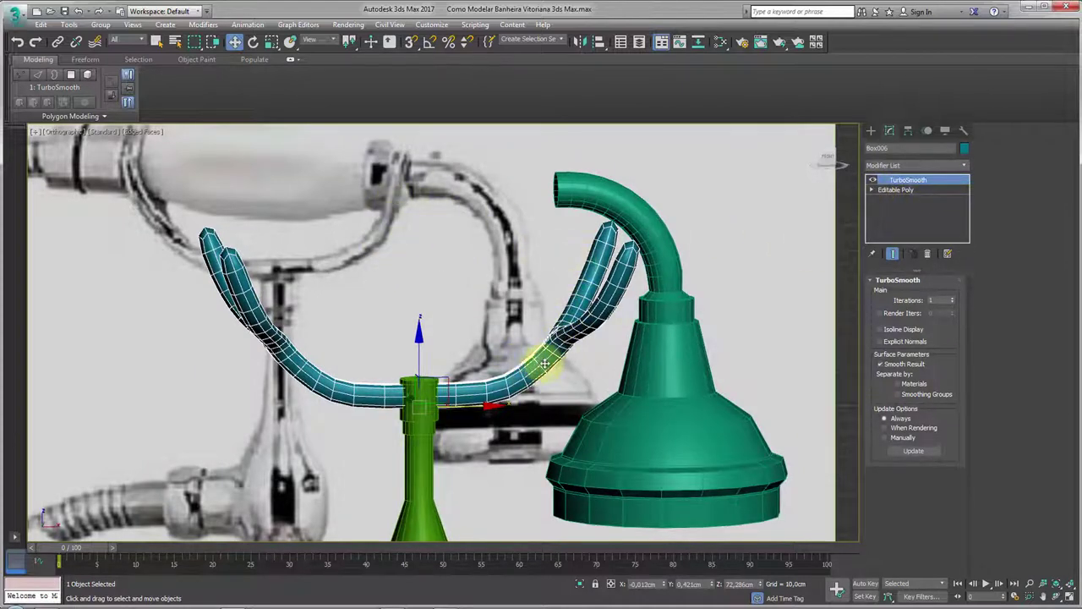
Select the spout-and-bell object and shift it slightly to the right.
click(576, 196)
click(911, 294)
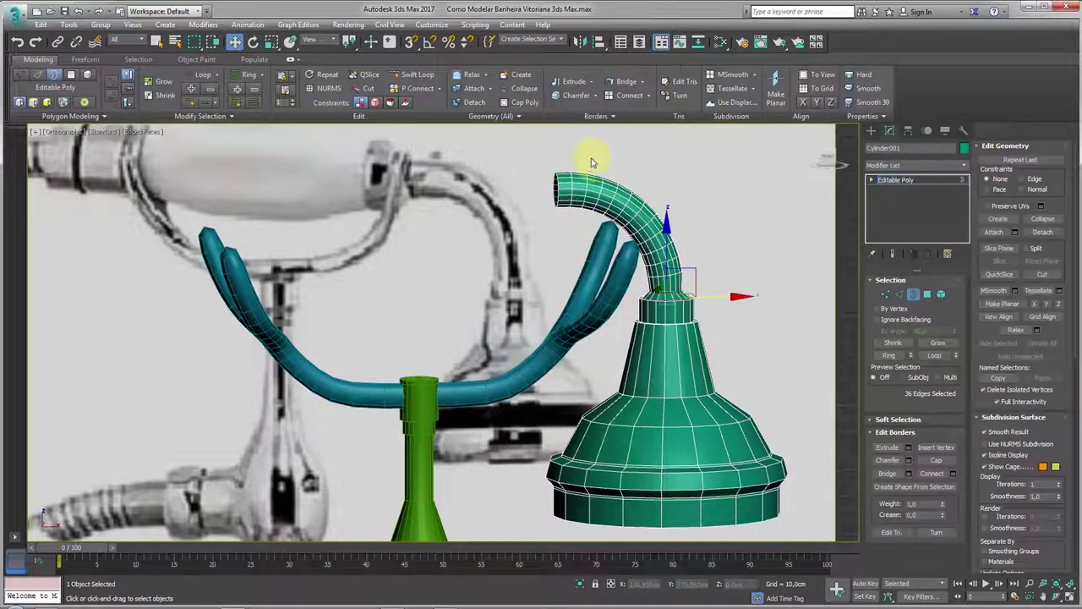
click(592, 193)
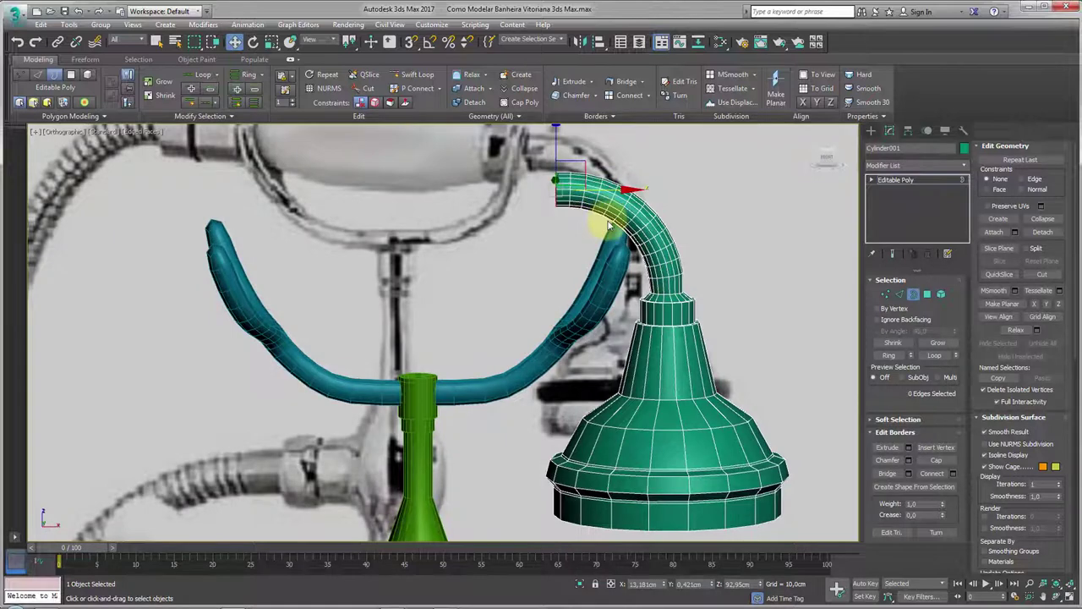
scroll(607, 226, down, 5)
click(898, 180)
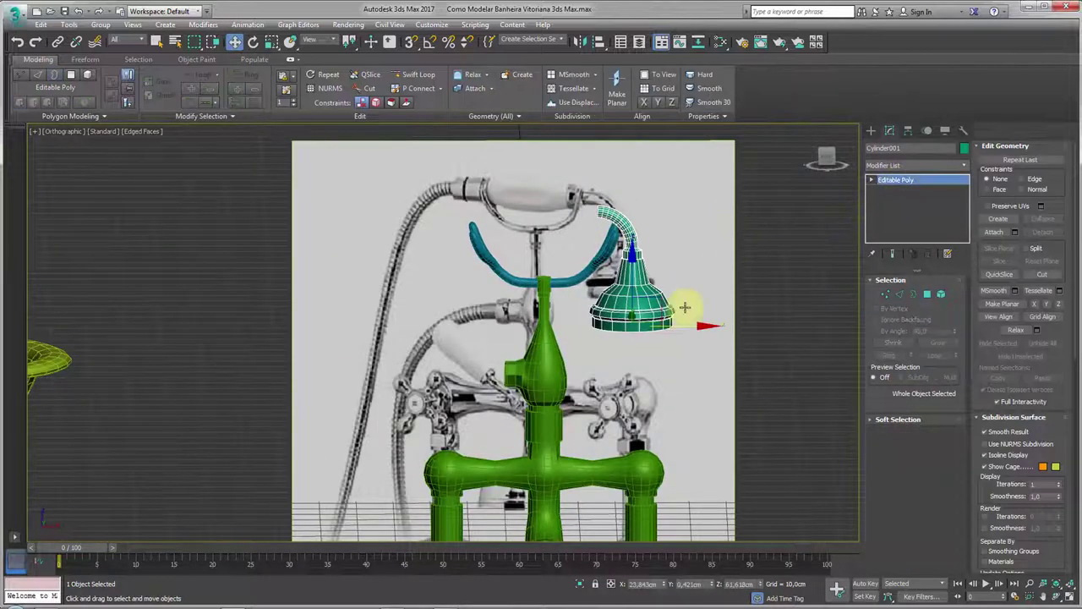
drag(684, 329, 693, 325)
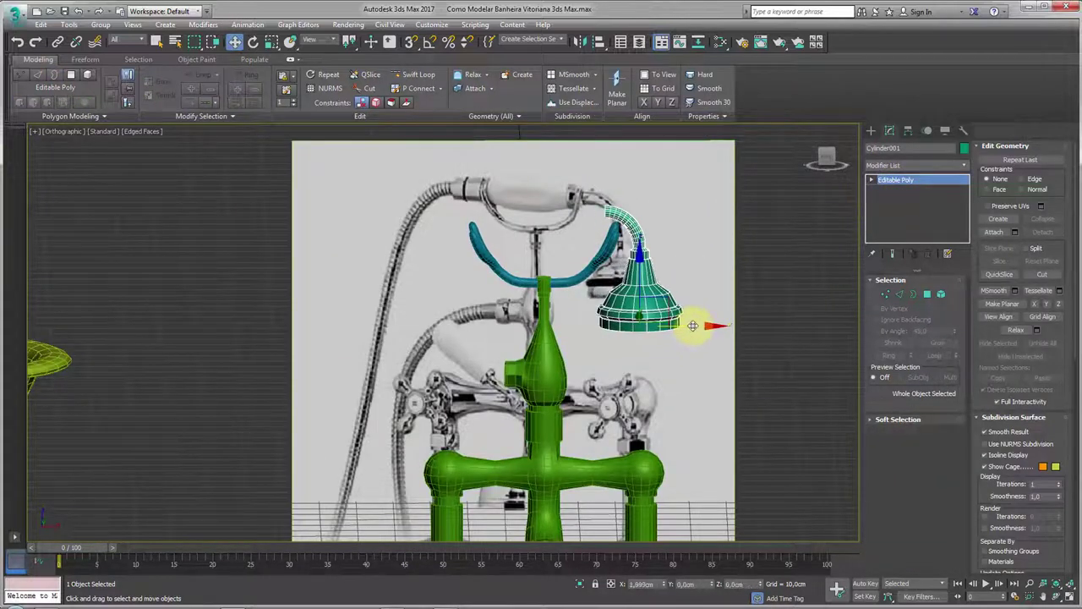
Extend the spout's open end border leftward into a horizontal section.
click(913, 293)
click(622, 218)
scroll(647, 241, up, 3)
scroll(647, 241, up, 2)
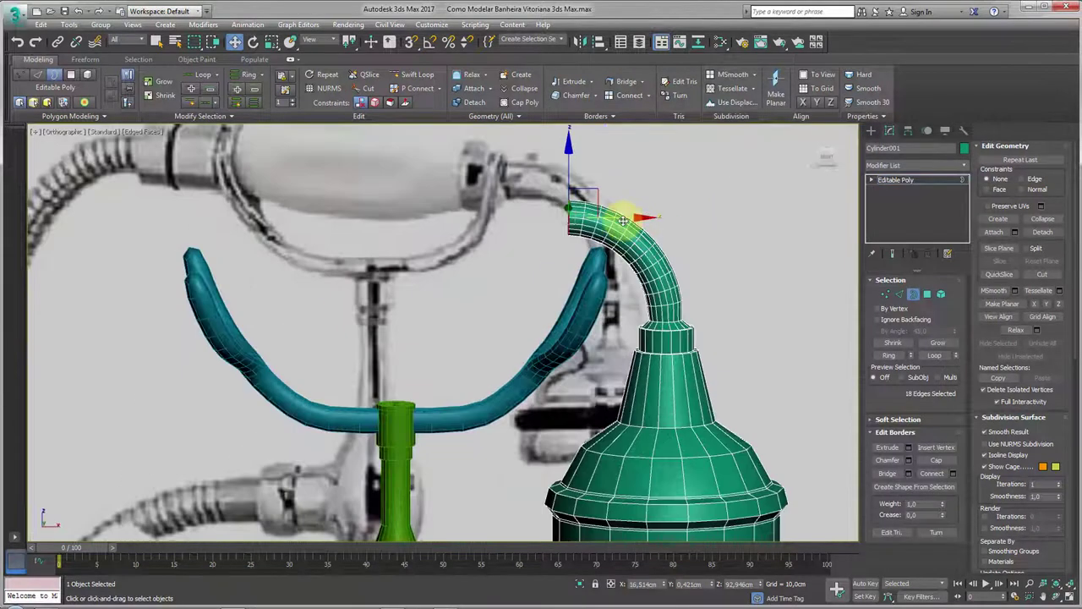
shift+drag(631, 221, 575, 220)
key(e)
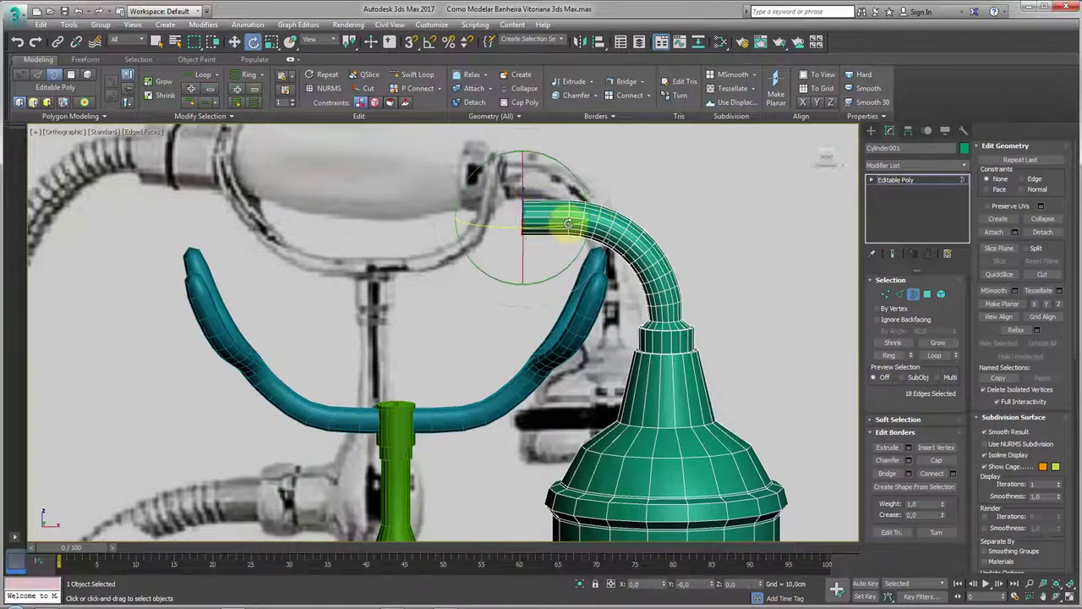
key(r)
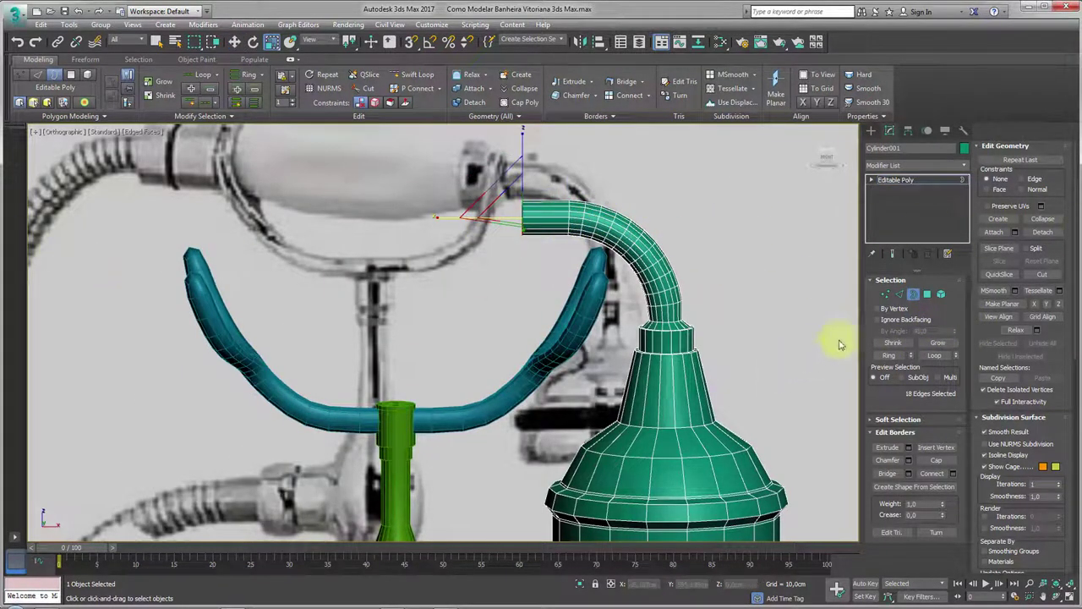
key(w)
mouse_move(558, 215)
mouse_down()
mouse_move(596, 220)
mouse_move(577, 212)
mouse_up()
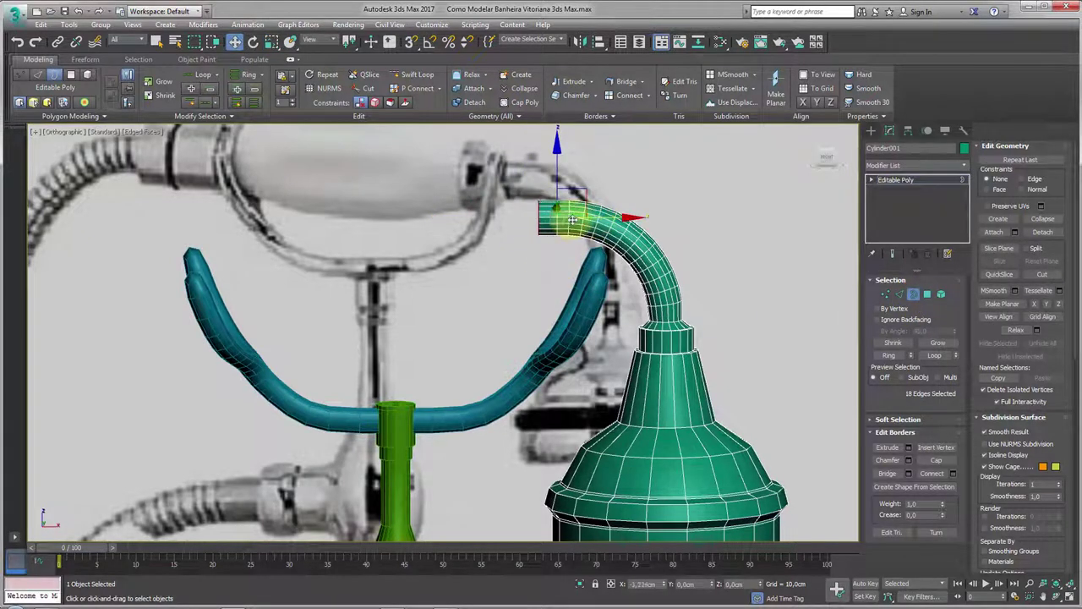
Extrude the spout's end polygons outward.
ctrl+click(927, 293)
click(911, 461)
alt+middle_drag(701, 448, 472, 338)
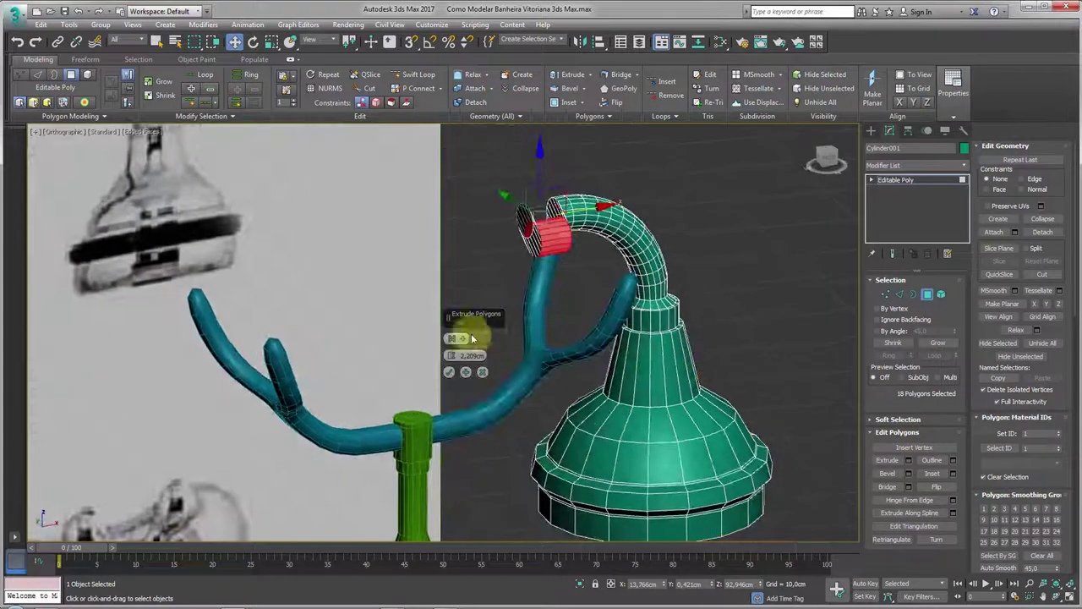
drag(457, 339, 451, 355)
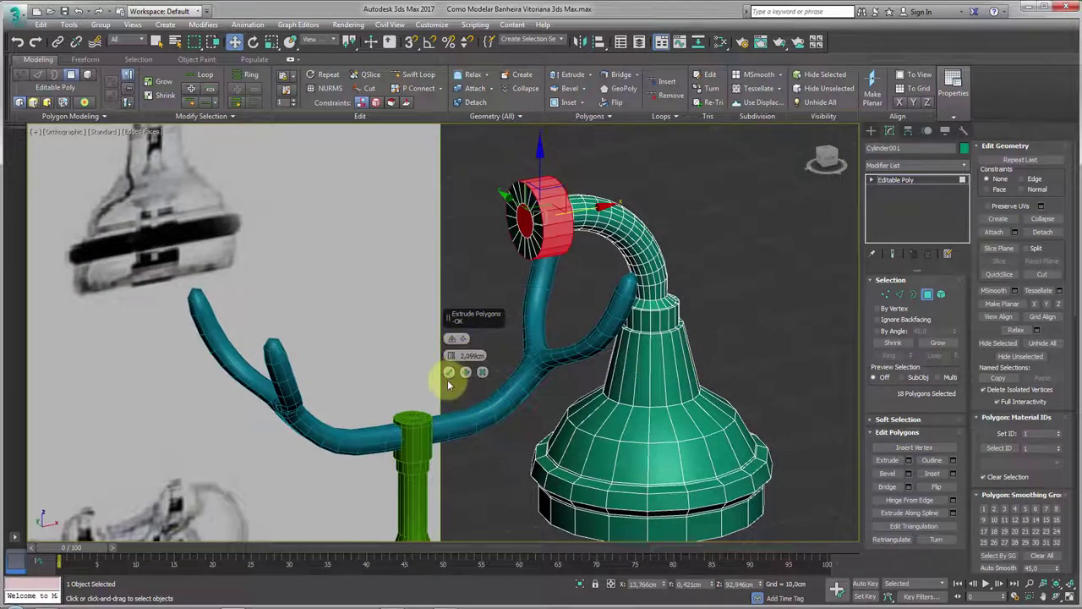
click(449, 372)
Move the end border further left and enlarge it into a wide spout section.
click(913, 293)
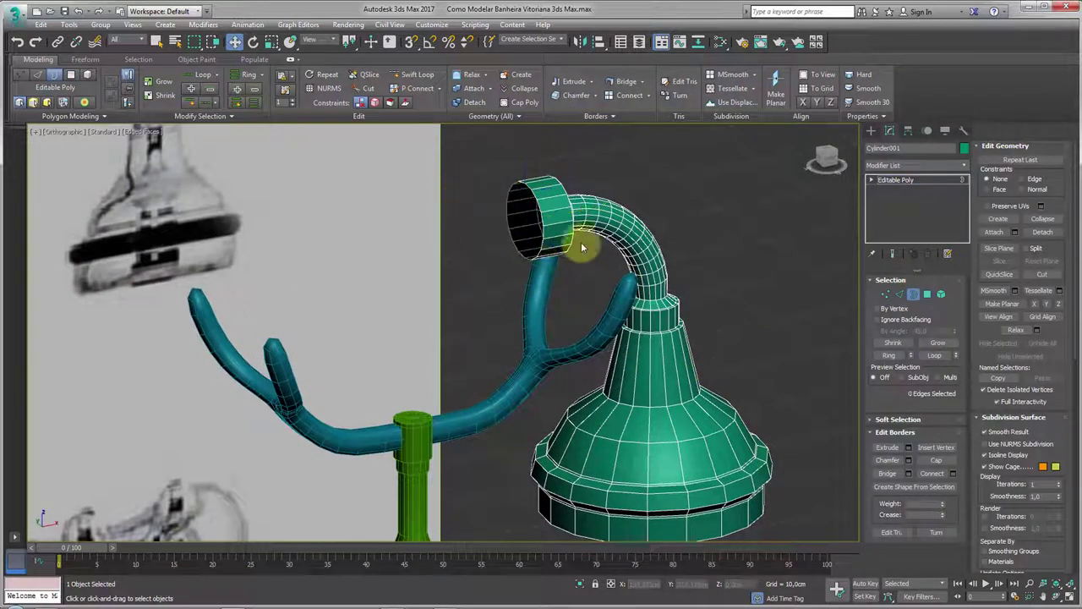
key(shift+z)
key(shift+z)
key(shift+z)
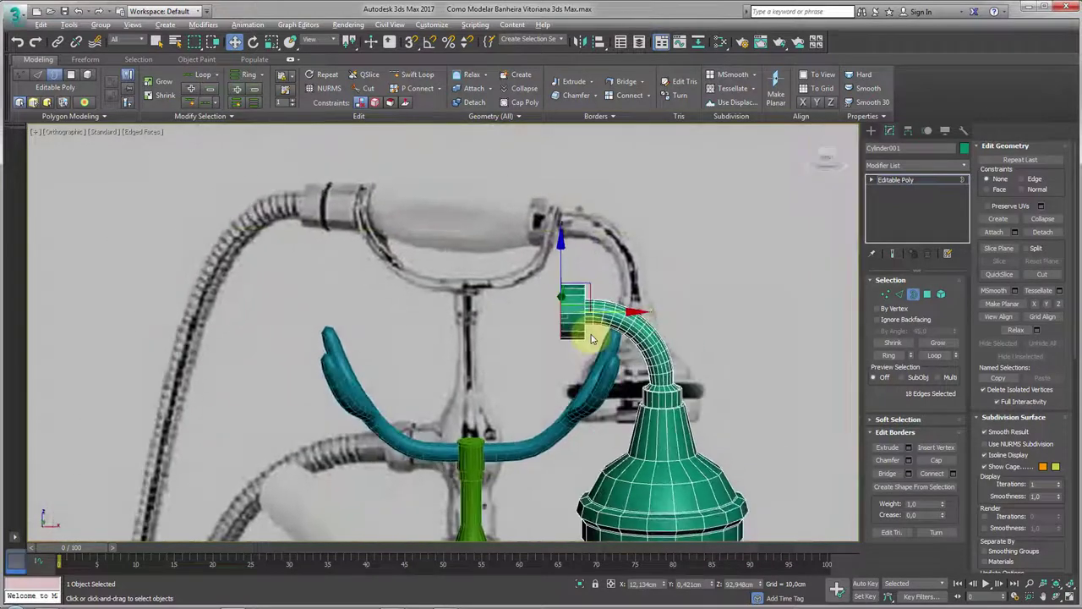
key(e)
key(r)
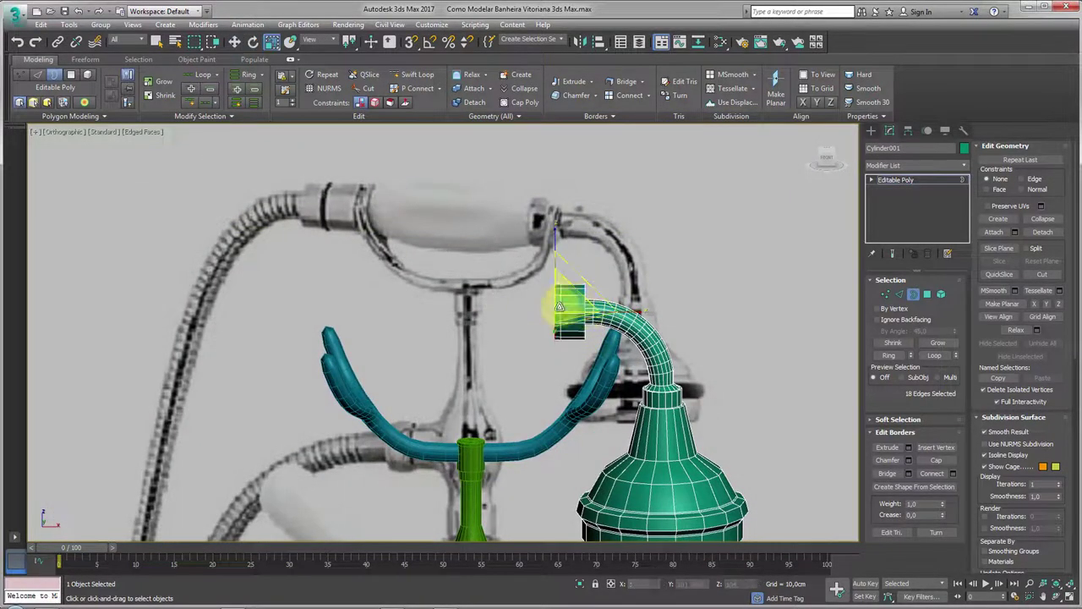
key(w)
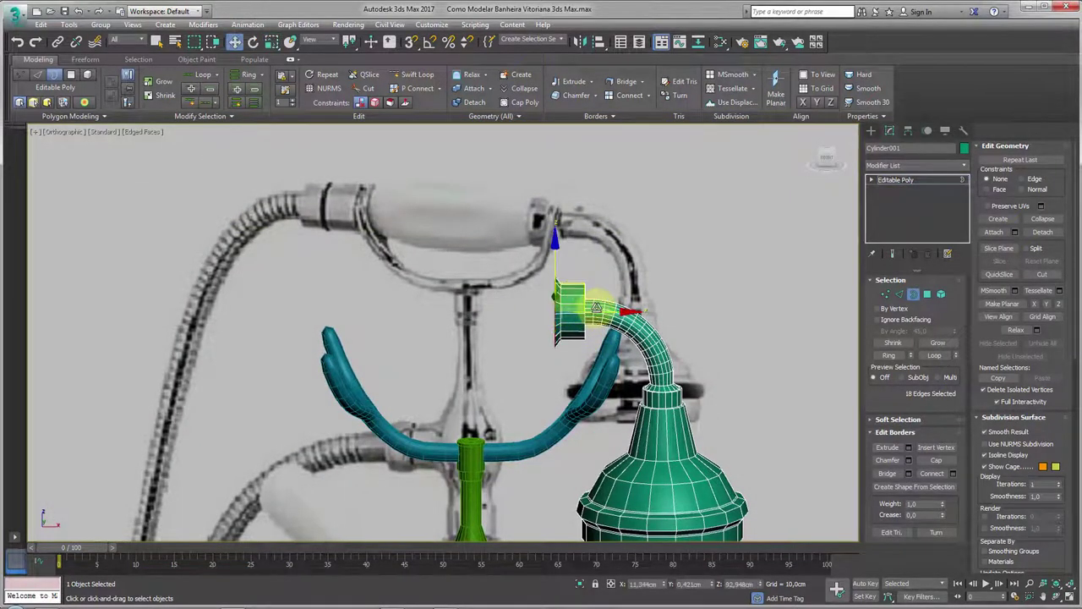
mouse_move(607, 313)
mouse_down()
mouse_move(514, 313)
mouse_move(501, 293)
mouse_move(477, 314)
mouse_move(541, 314)
mouse_move(518, 312)
mouse_up()
key(r)
key(w)
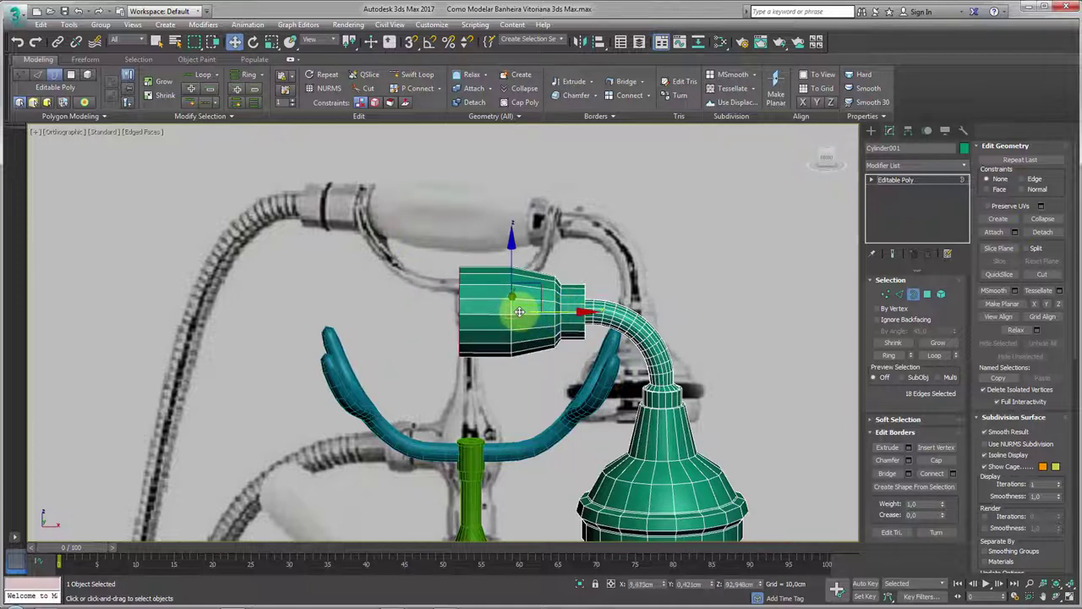
click(966, 169)
drag(965, 194, 965, 454)
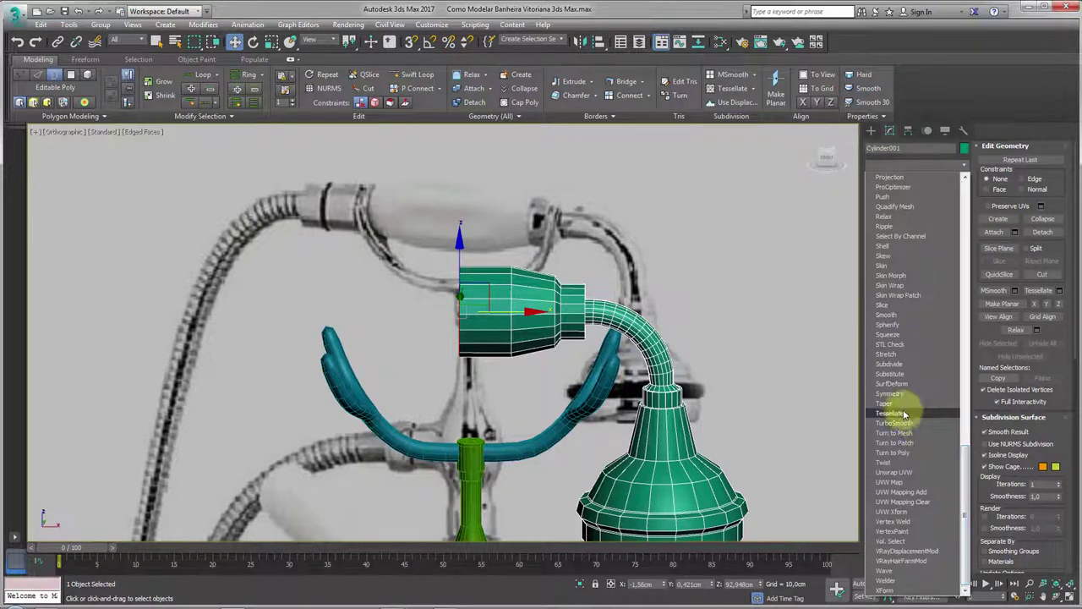
Mirror the half handset with a Symmetry modifier on X and collapse it to Editable Poly.
click(889, 394)
scroll(542, 283, down, 4)
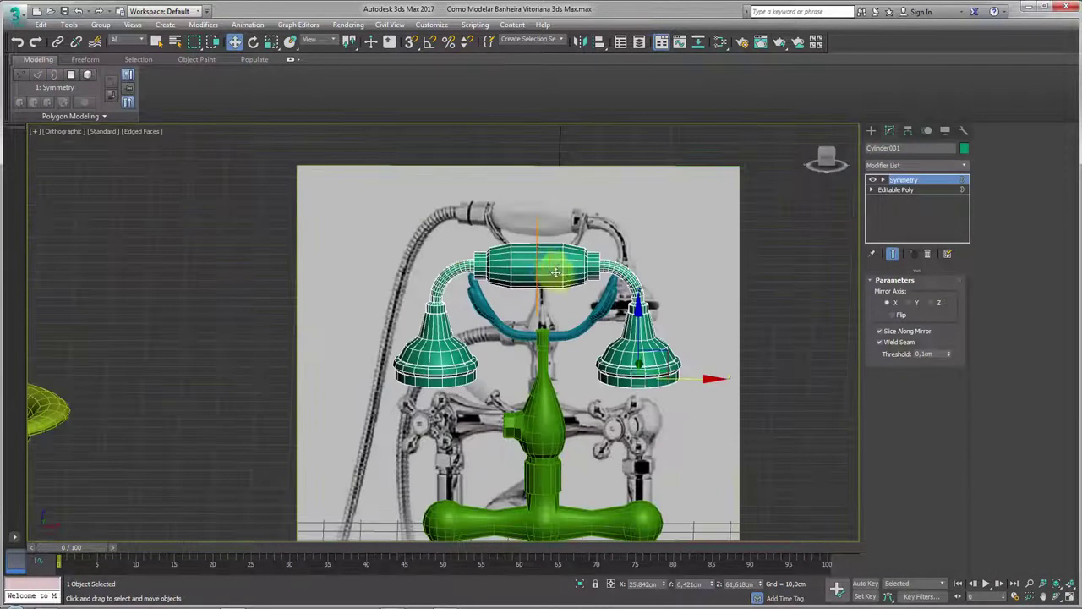
middle_drag(555, 272, 519, 259)
right_click(513, 250)
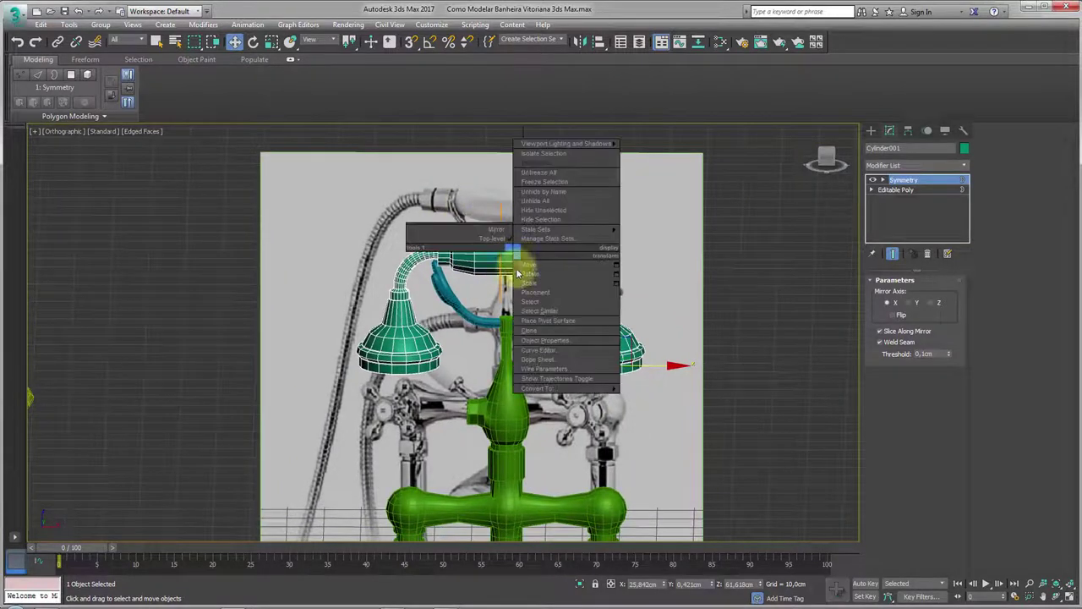
mouse_move(537, 388)
click(651, 398)
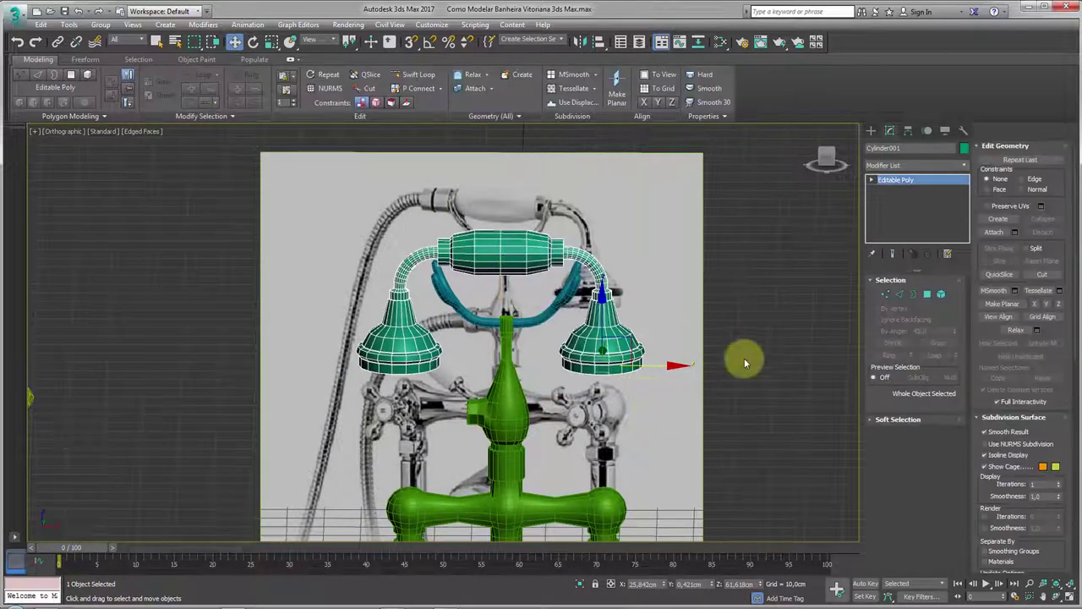
Enter Vertex mode and orbit around the mirrored handset to inspect it.
click(885, 293)
scroll(472, 260, up, 3)
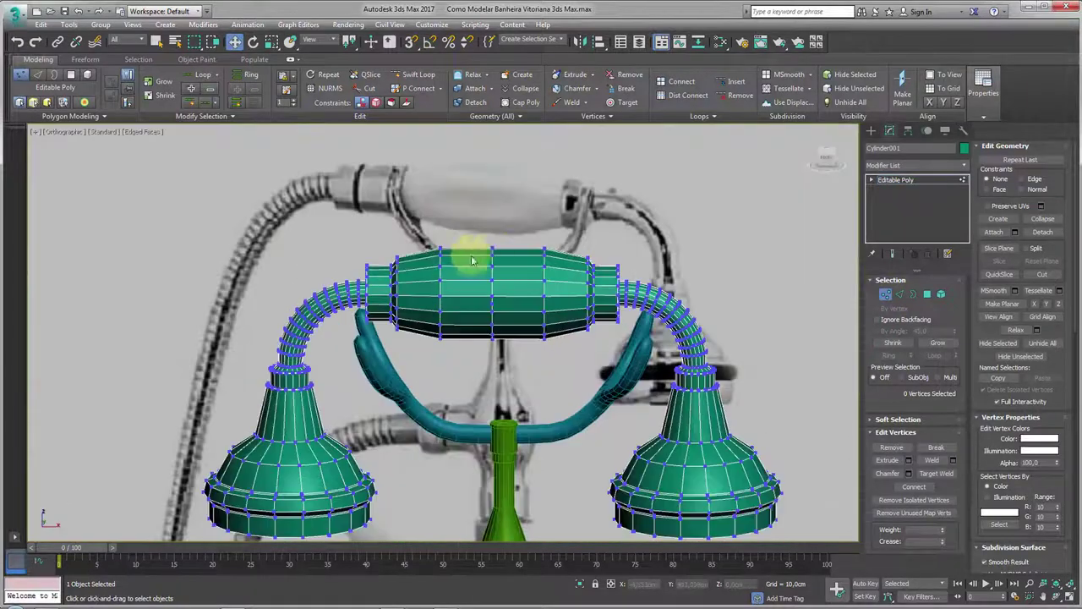
mouse_move(623, 302)
alt+middle_down()
mouse_move(550, 307)
mouse_move(616, 338)
mouse_move(607, 326)
mouse_move(503, 339)
alt+middle_up()
scroll(488, 230, up, 3)
scroll(516, 251, up, 1)
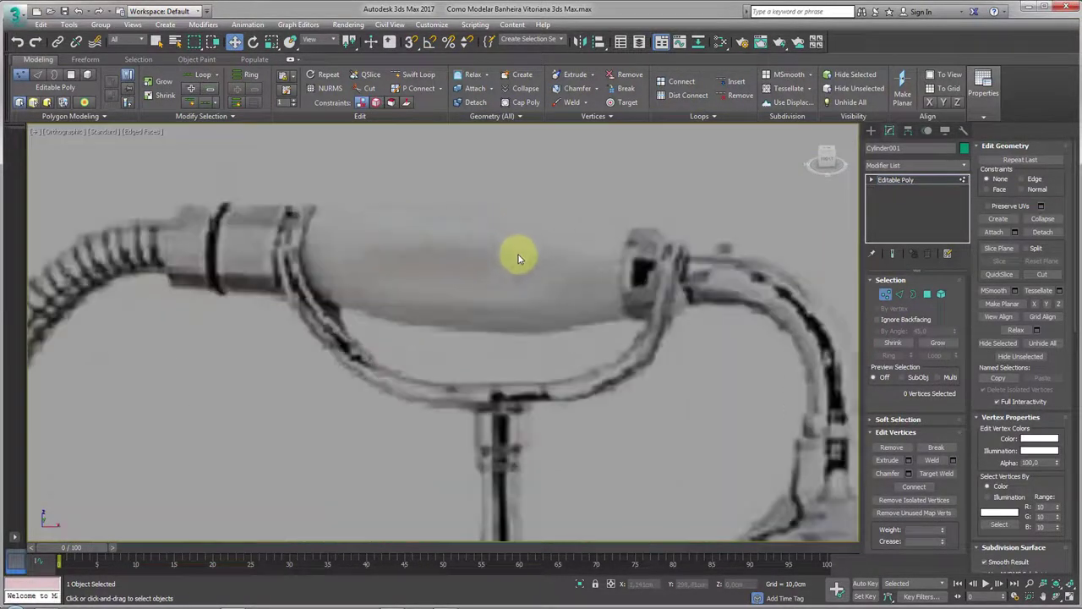
mouse_move(534, 250)
mouse_down()
mouse_move(391, 240)
mouse_move(411, 295)
mouse_move(518, 303)
mouse_up()
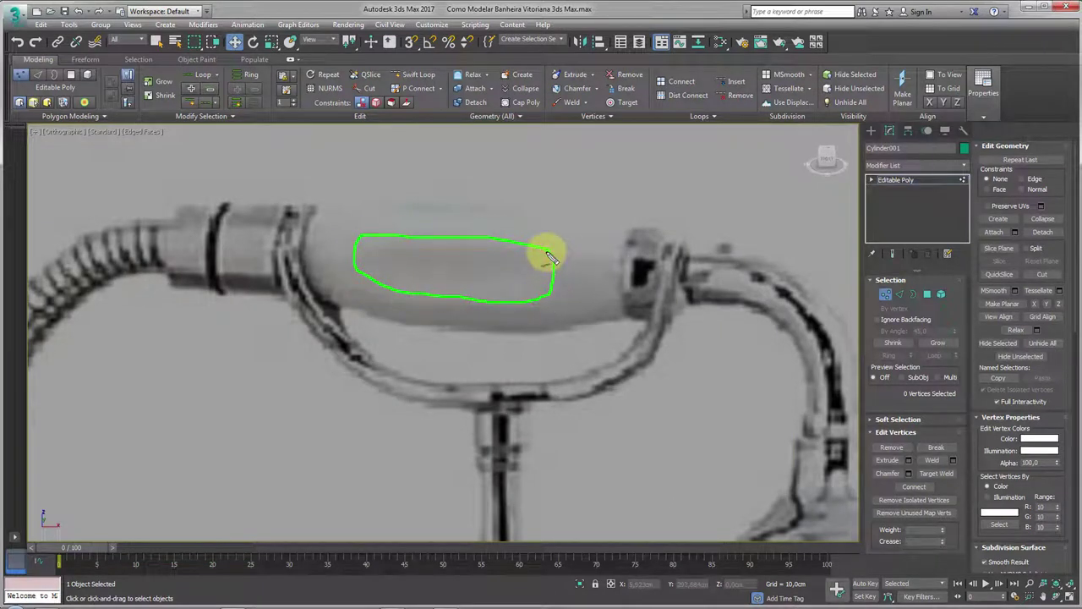
scroll(507, 296, down, 5)
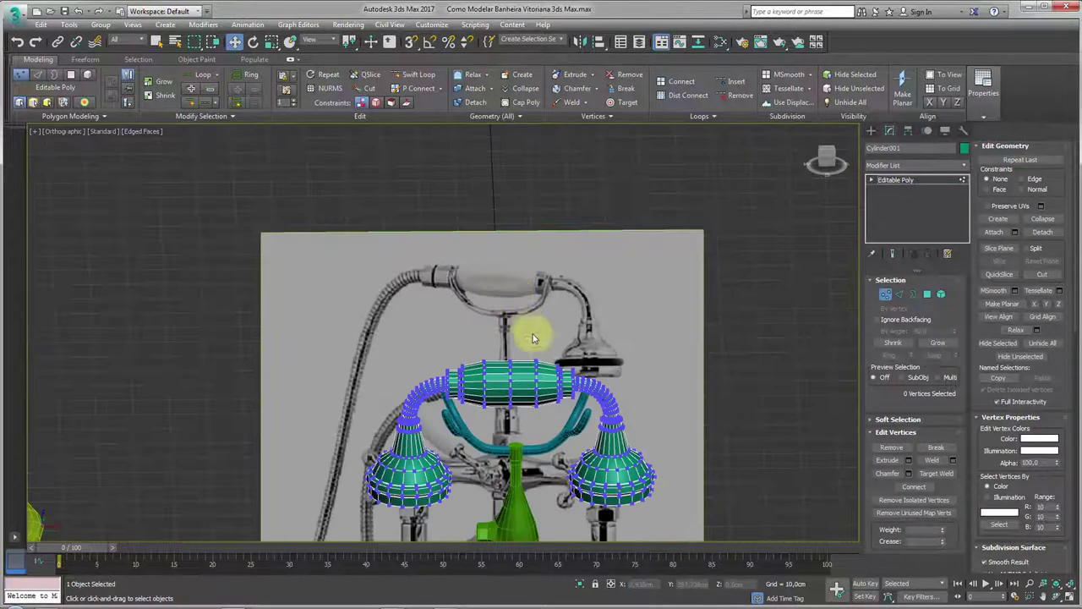
click(914, 294)
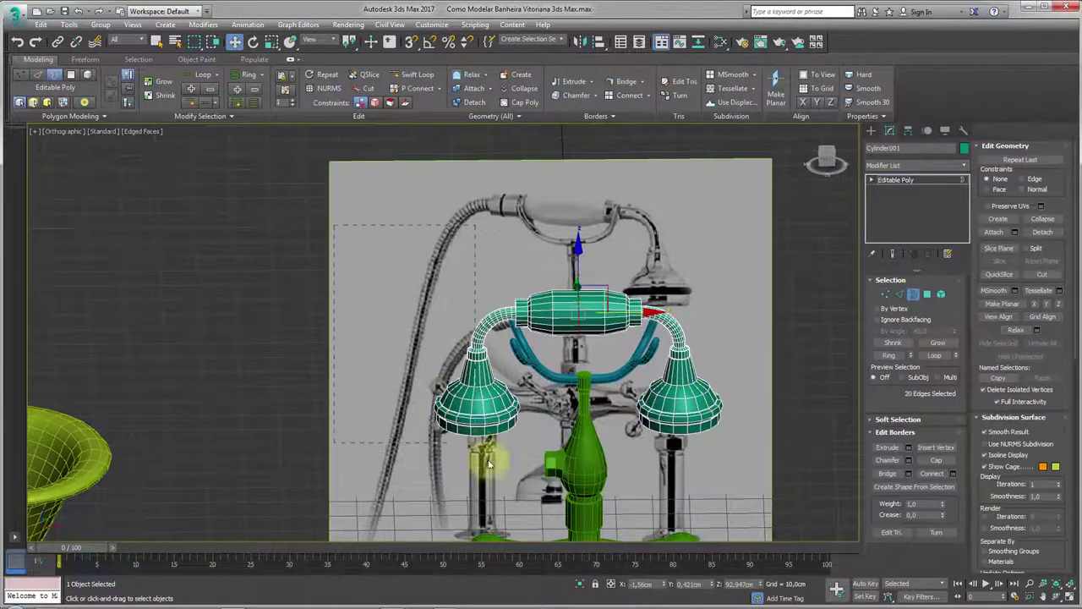
Delete the polygons of the left bell and its pipe.
middle_drag(621, 346, 648, 361)
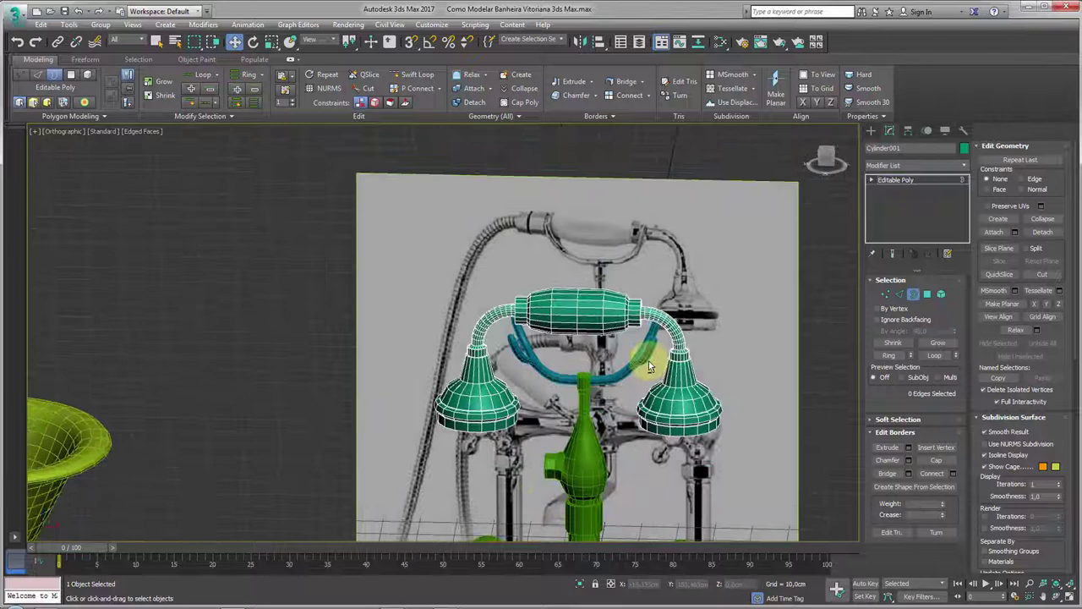
click(927, 293)
drag(294, 248, 520, 495)
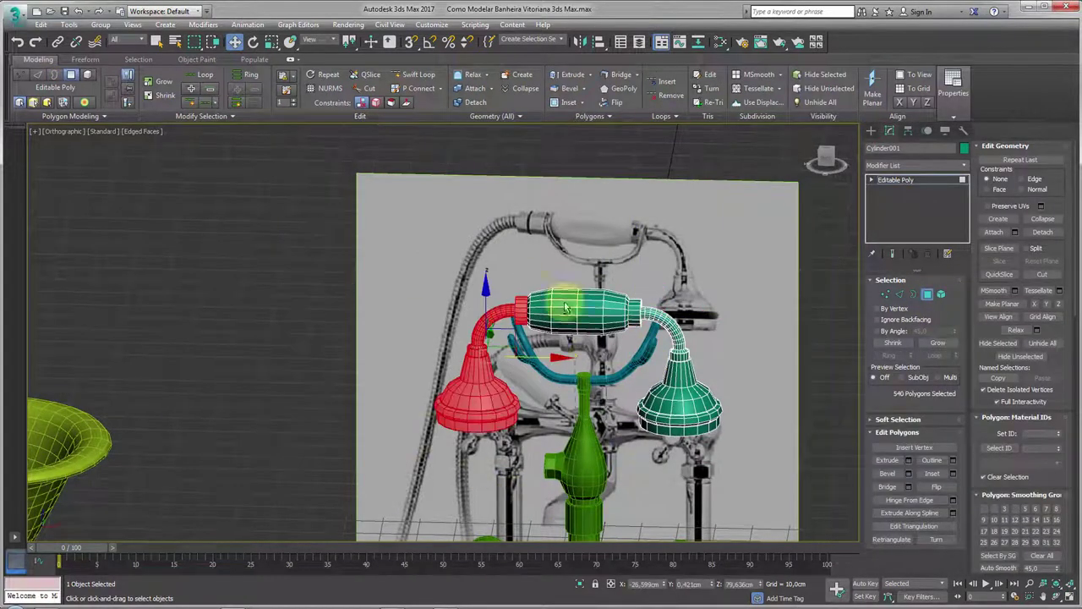
key(Delete)
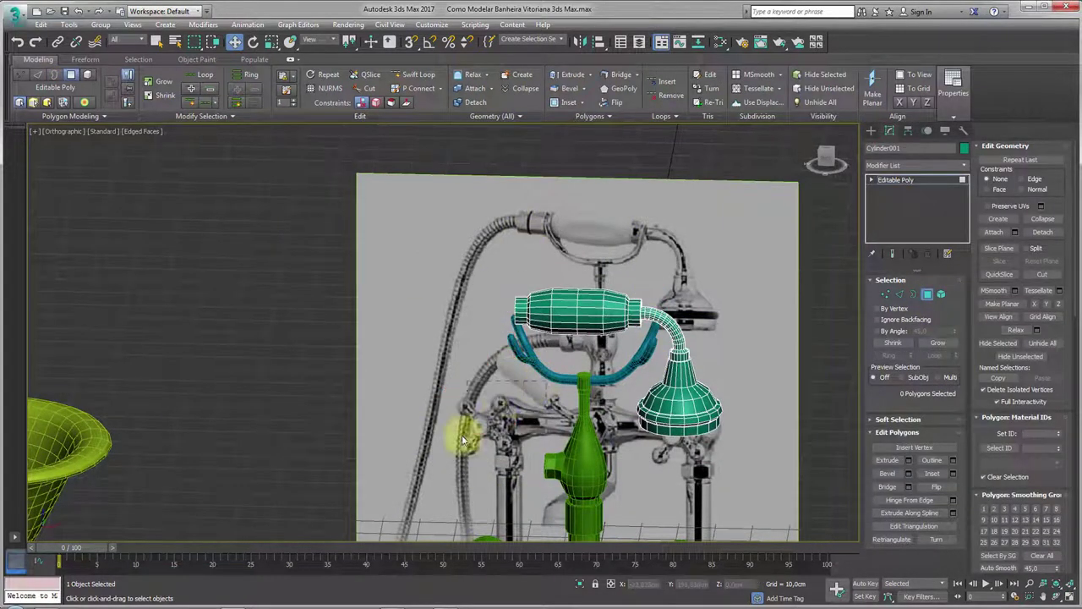
scroll(532, 397, up, 4)
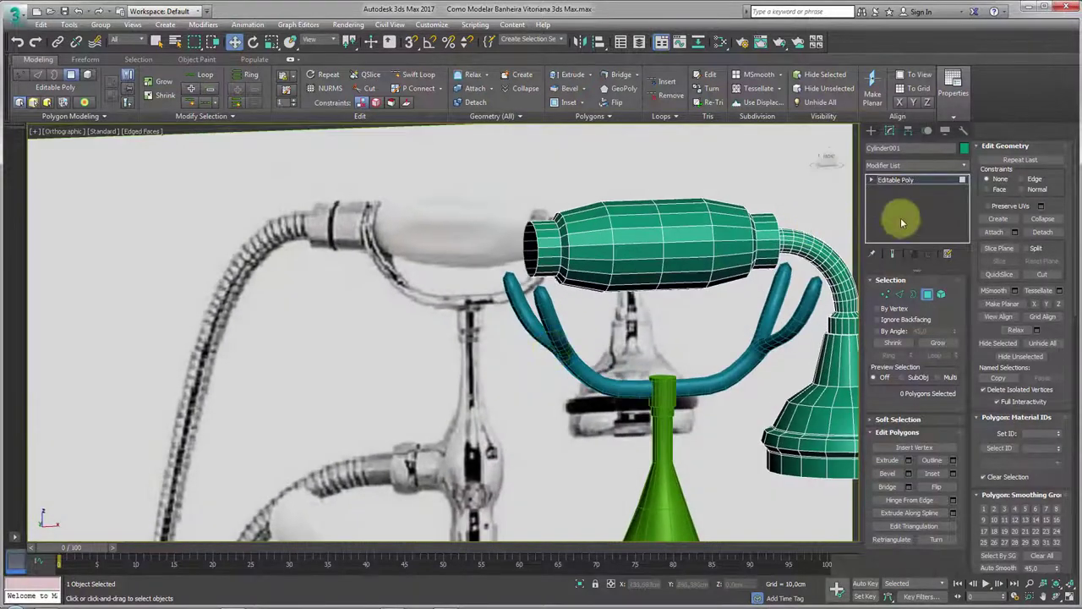
Pull the handset's open left border outward to extrude a short cylindrical collar.
click(913, 294)
click(536, 238)
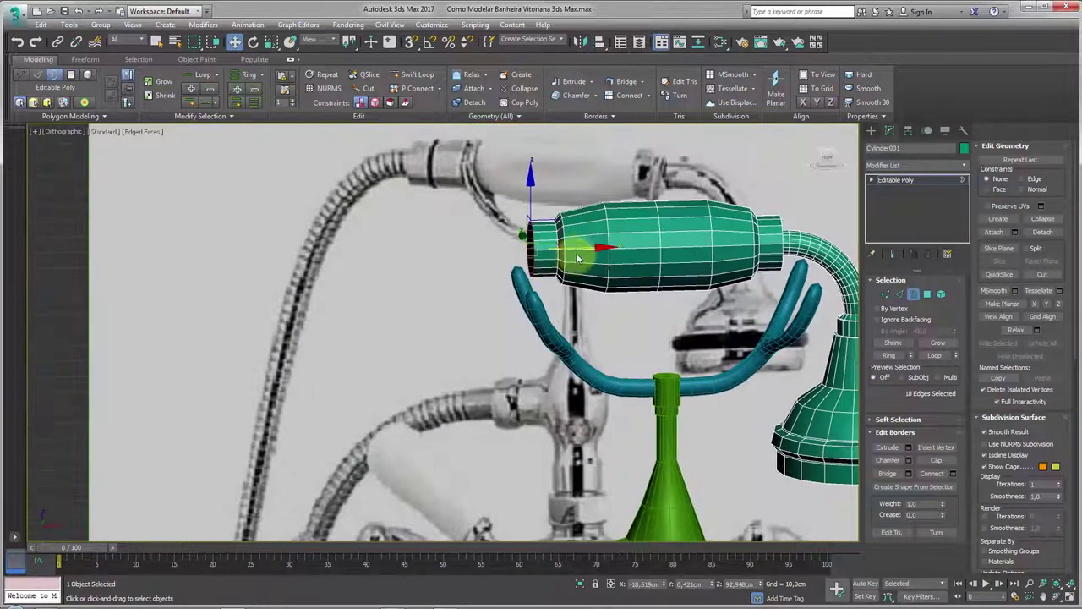
drag(571, 251, 516, 239)
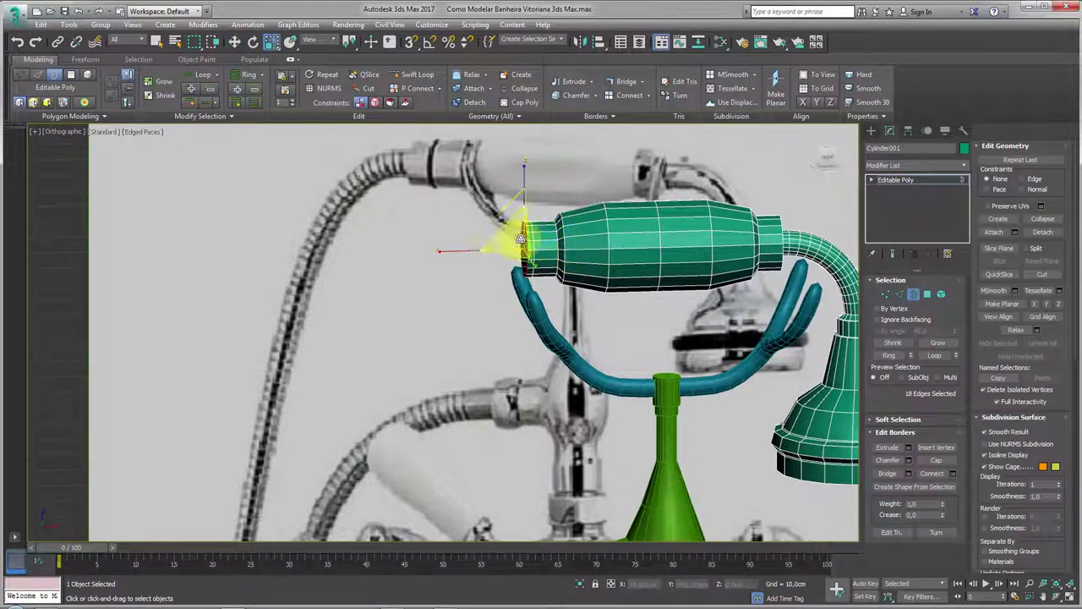
key(e)
key(r)
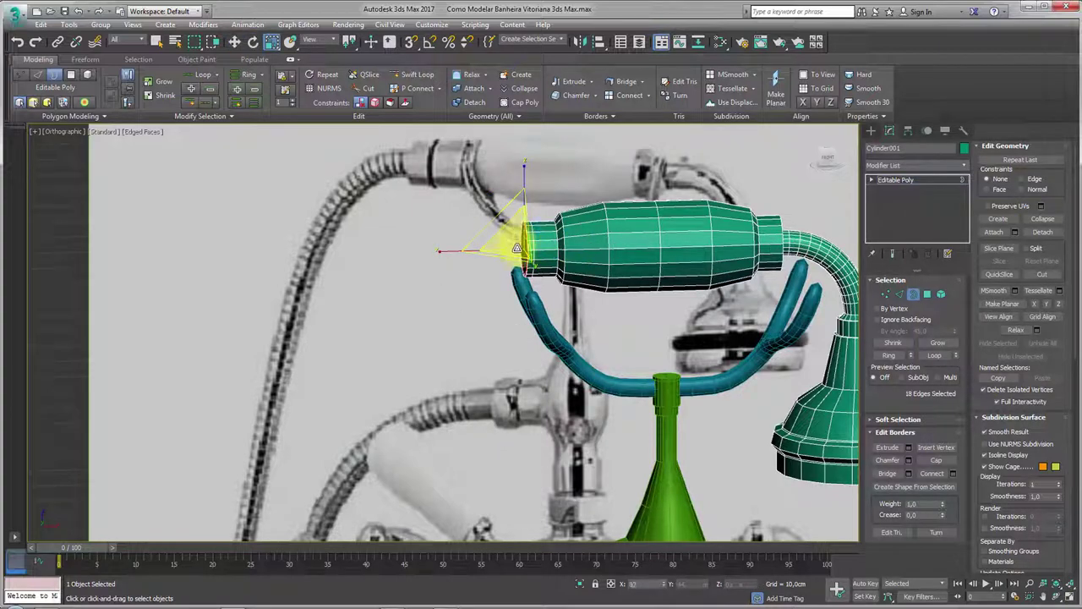
key(w)
shift+drag(568, 250, 548, 253)
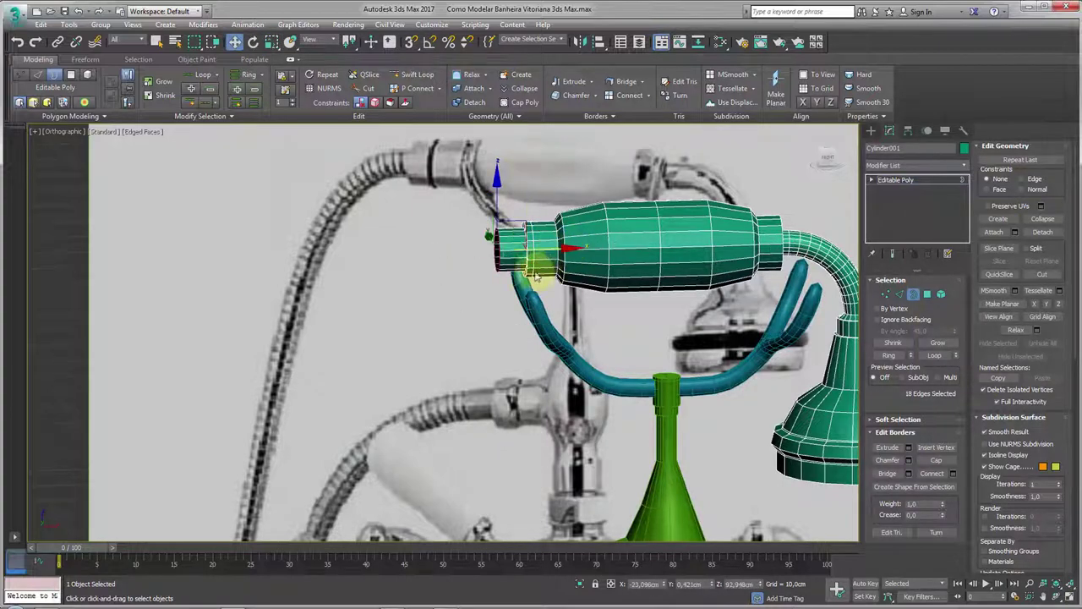
alt+middle_drag(536, 275, 527, 278)
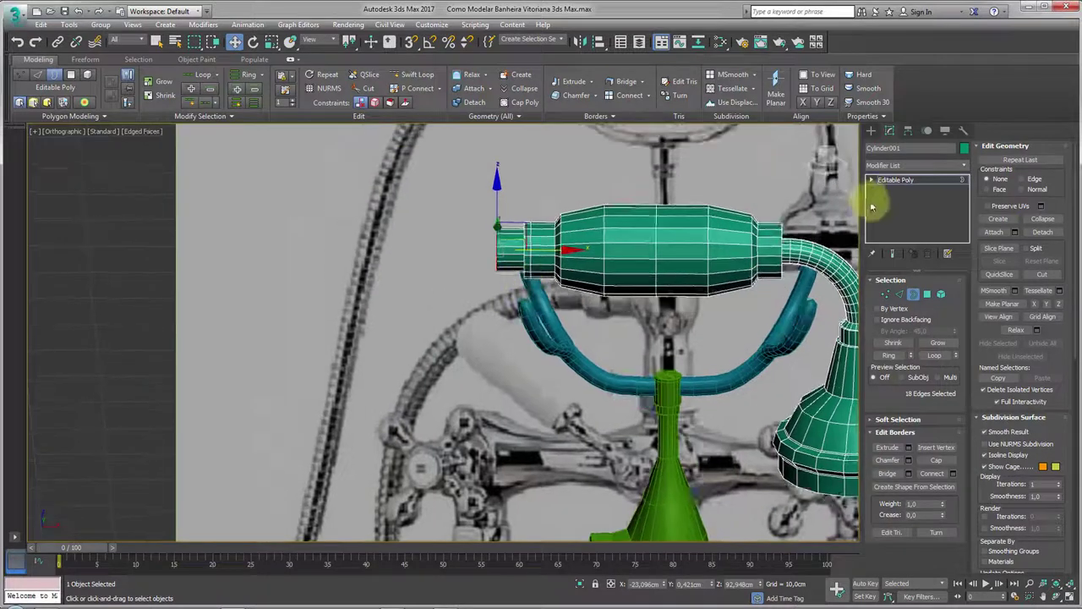
scroll(643, 271, down, 2)
middle_drag(642, 271, 696, 269)
Shift all the handset piece's vertices to the right, then invert the selection.
click(887, 296)
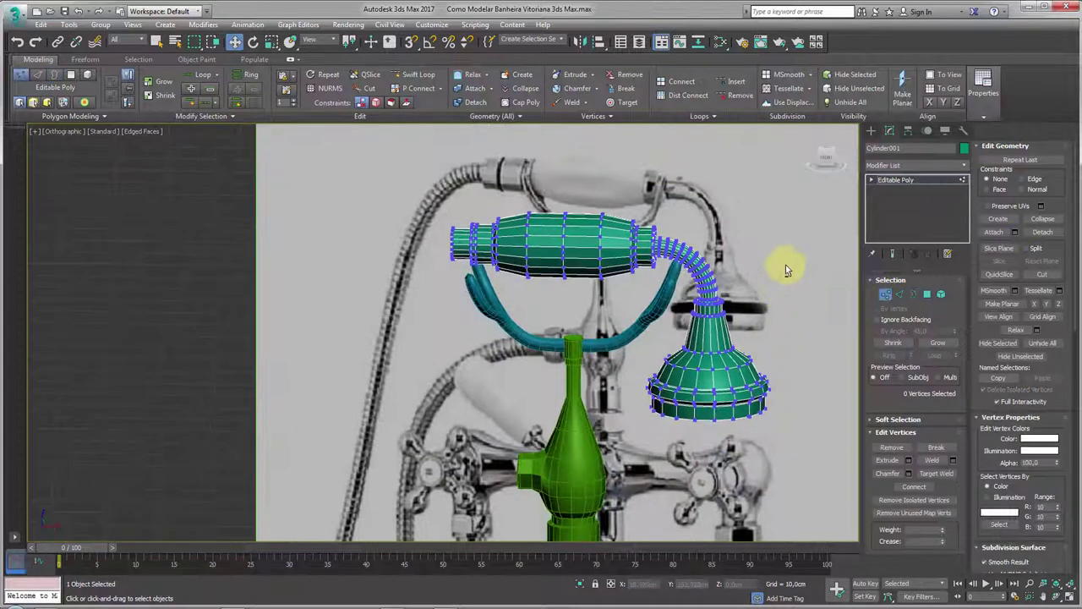
key(ctrl+a)
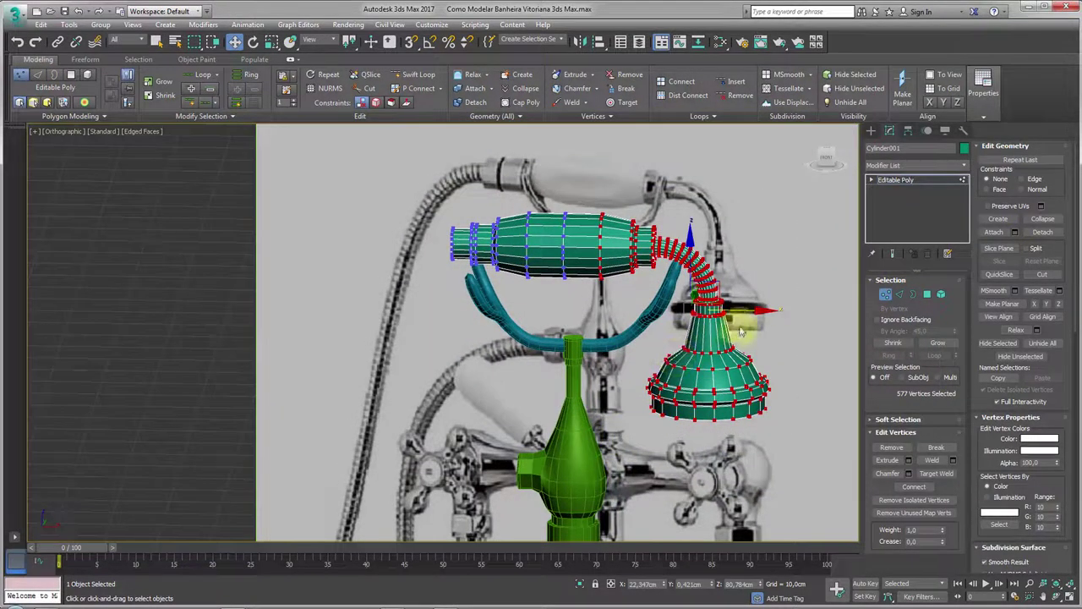
drag(753, 312, 781, 313)
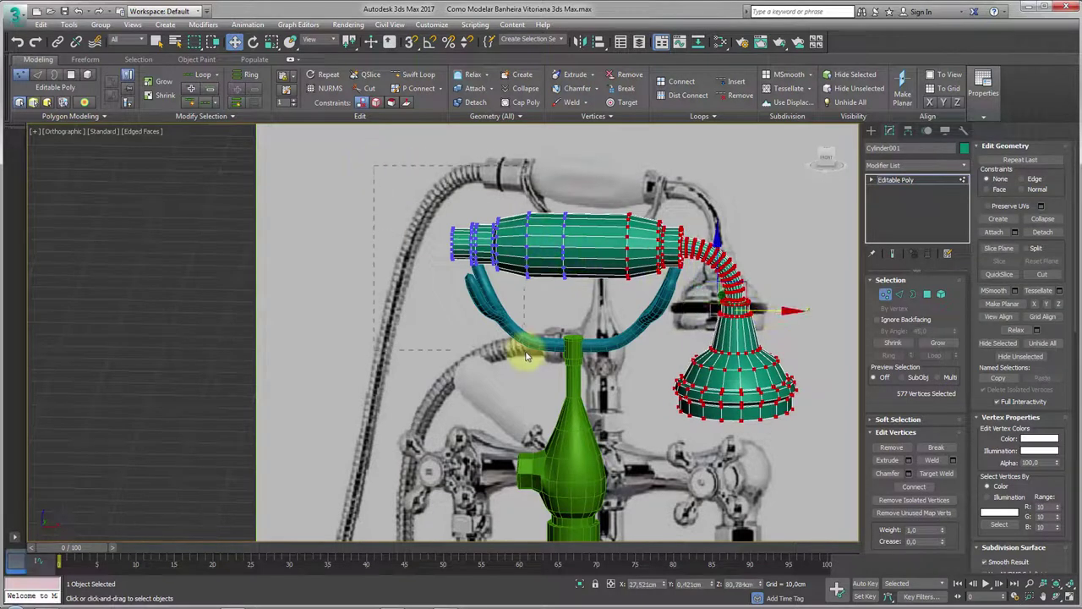
key(ctrl+i)
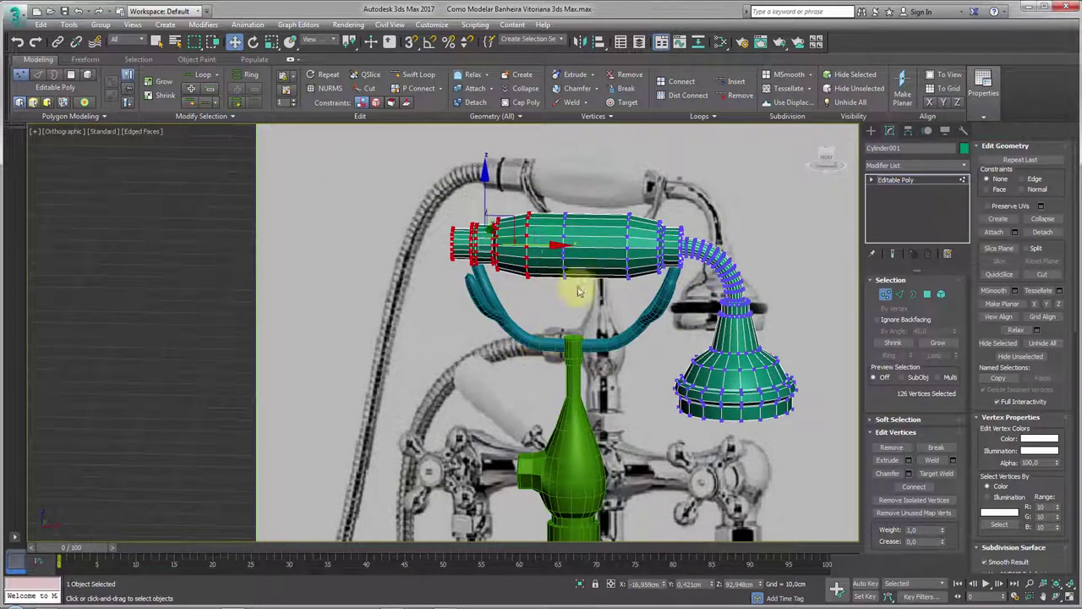
Remove two stray vertices from the handset body and return to object level.
scroll(567, 251, up, 5)
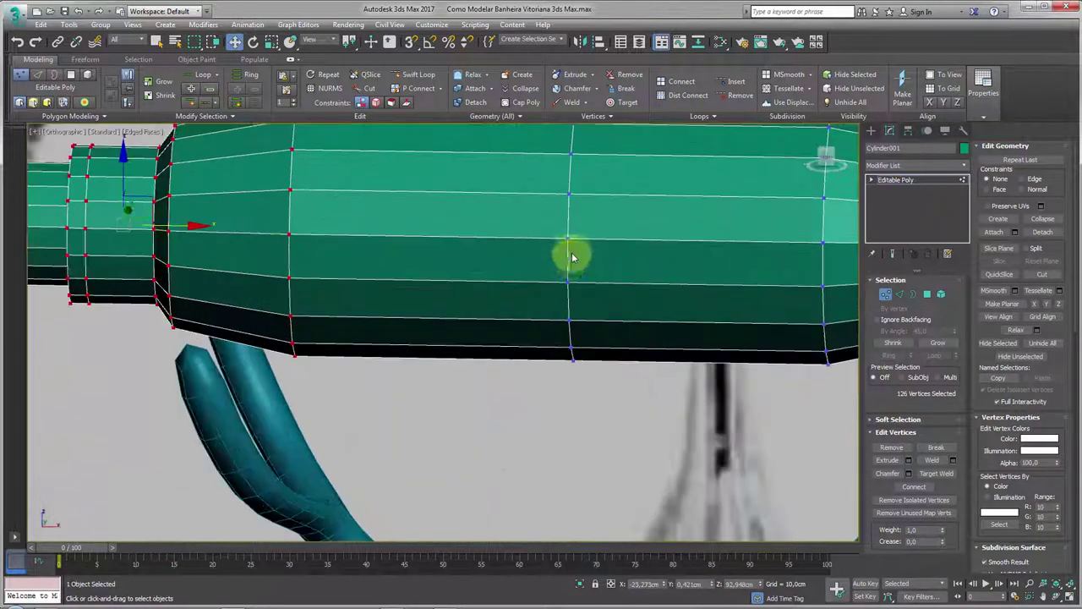
click(568, 263)
mouse_move(633, 307)
alt+middle_down()
mouse_move(761, 331)
mouse_move(551, 352)
mouse_move(721, 327)
alt+middle_up()
click(895, 448)
click(697, 329)
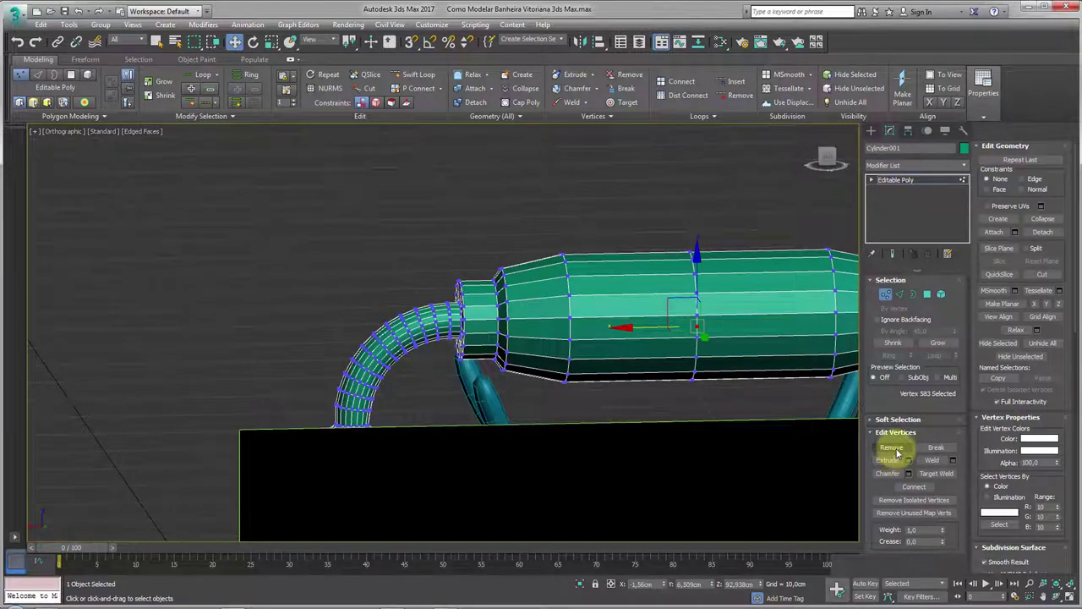
click(894, 448)
mouse_move(567, 357)
alt+middle_down()
mouse_move(718, 357)
mouse_move(858, 193)
alt+middle_up()
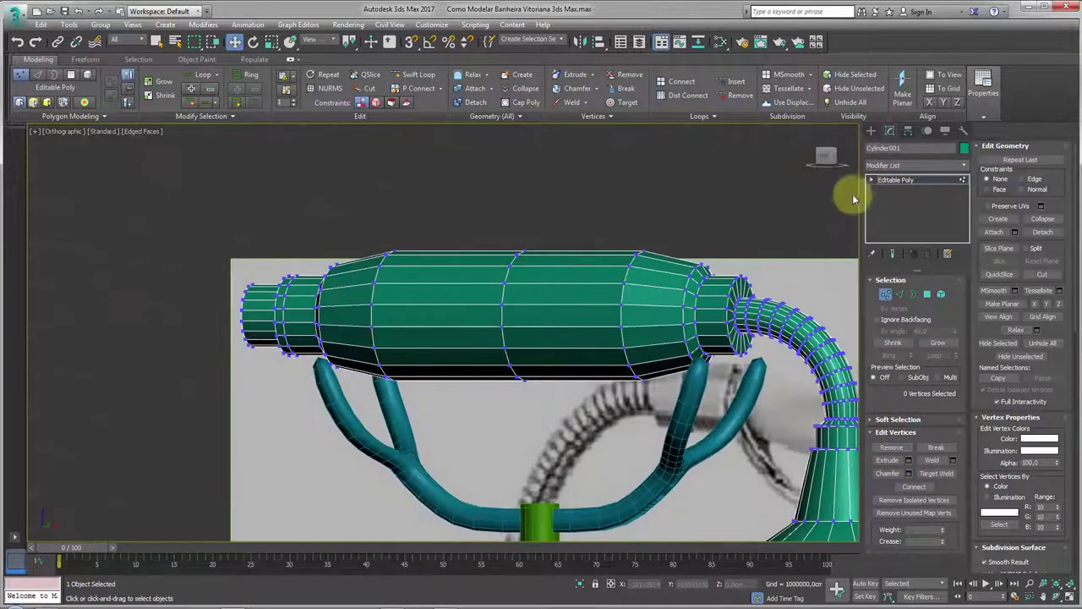
click(908, 181)
alt+middle_drag(527, 346, 567, 375)
scroll(580, 273, up, 2)
Lower the handset assembly onto the cradle and enter Box006's vertex level.
scroll(589, 292, up, 2)
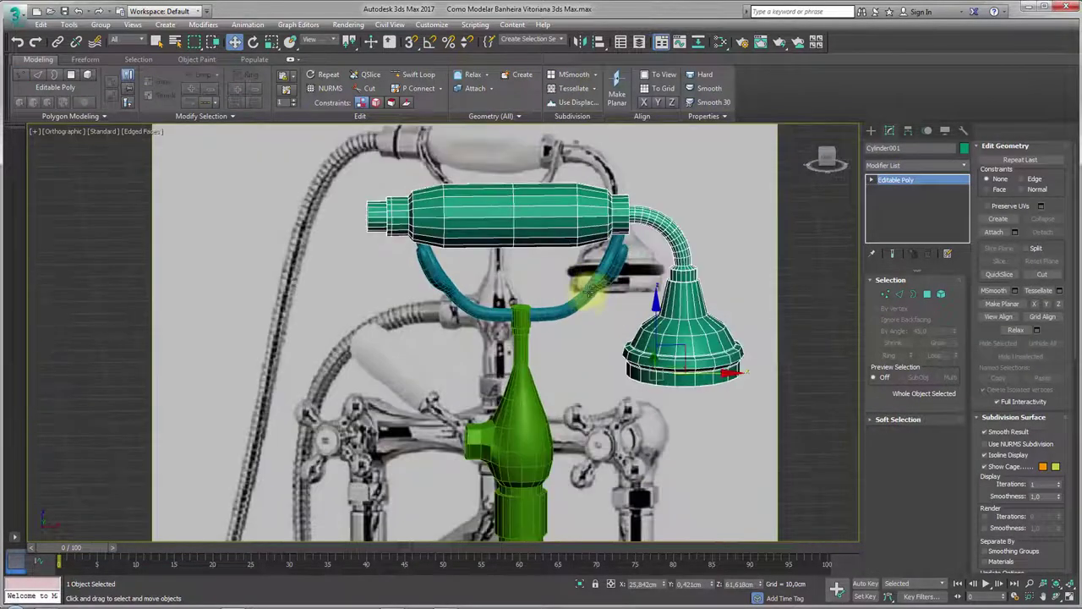
alt+middle_drag(585, 305, 572, 239)
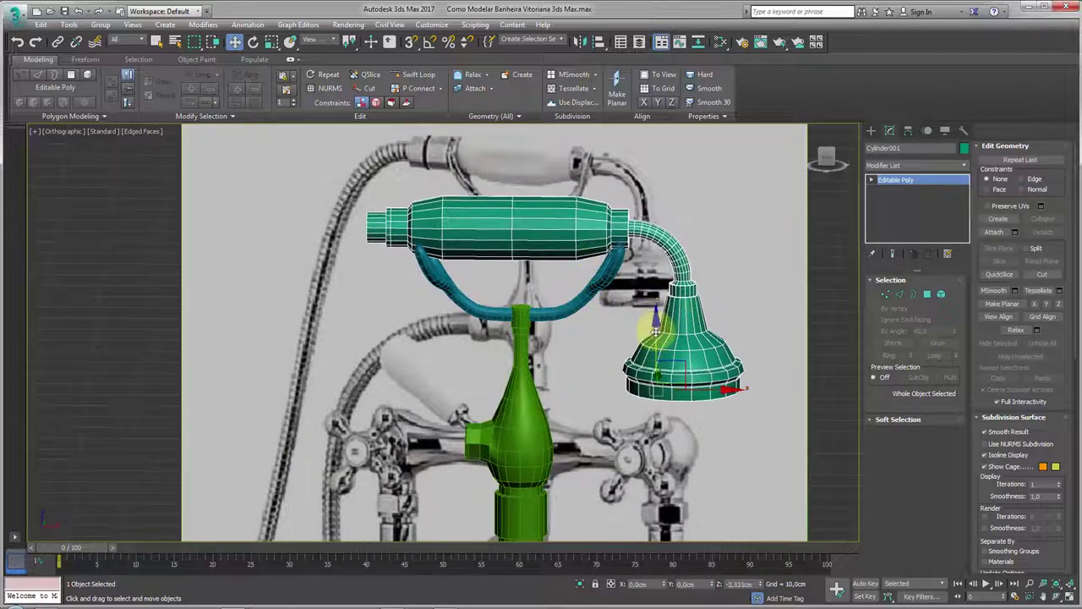
drag(666, 313, 651, 338)
click(590, 283)
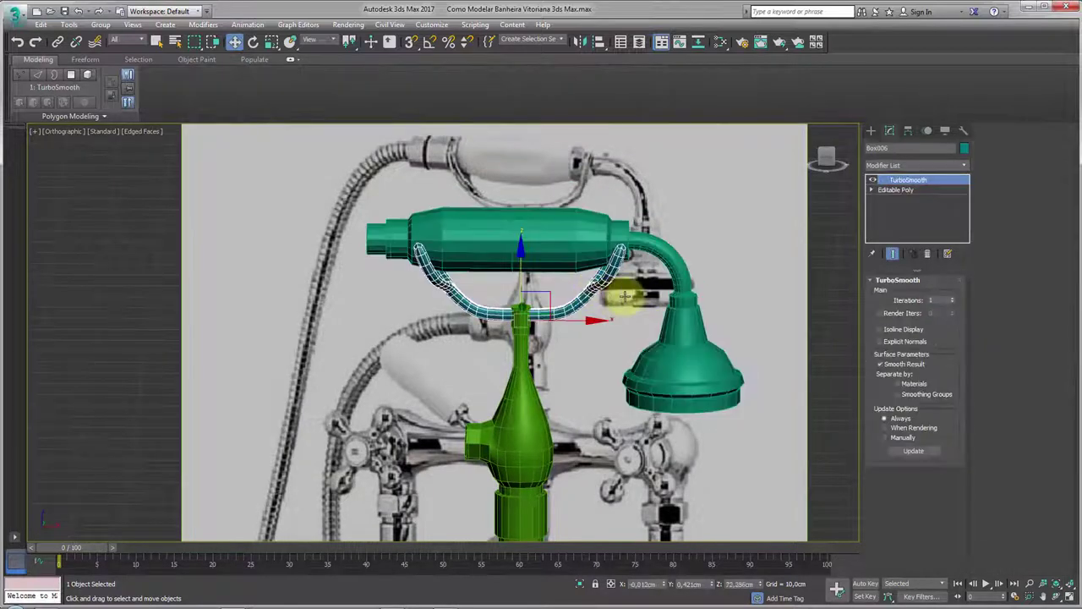
scroll(633, 295, up, 4)
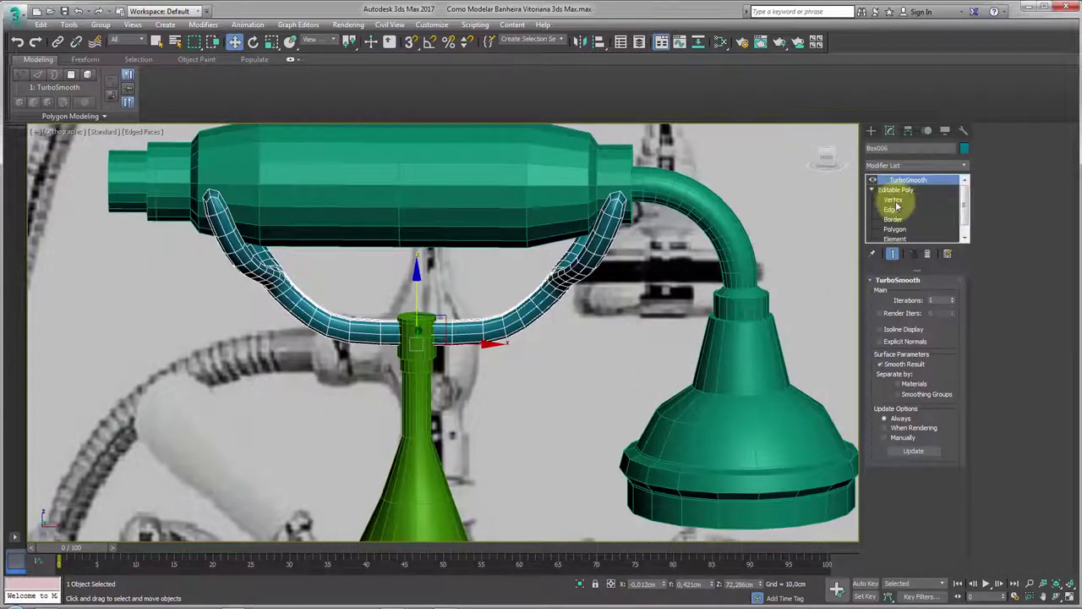
click(895, 202)
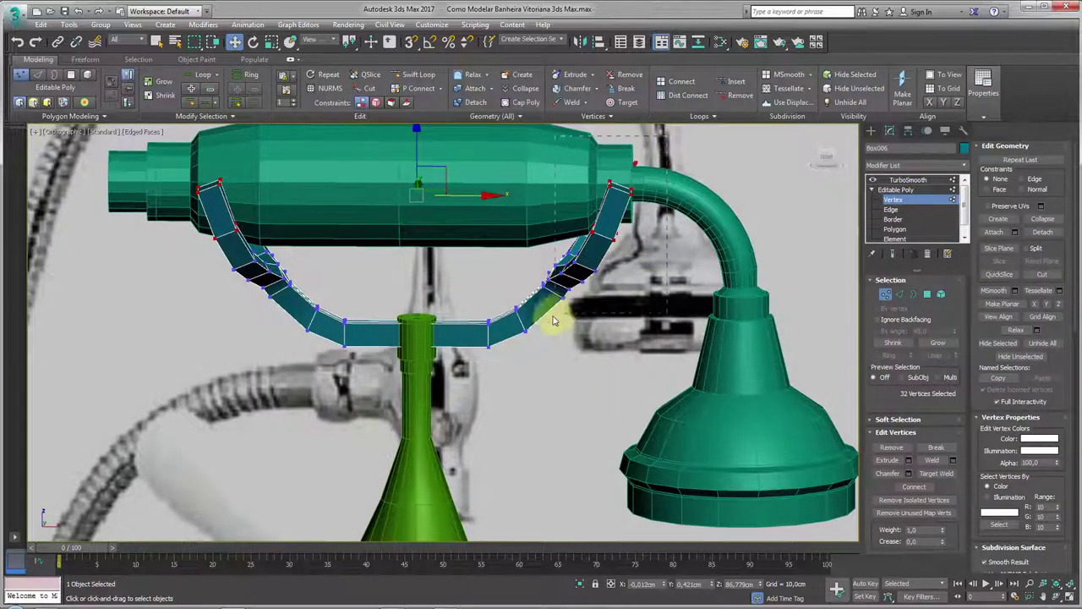
Rotate the cradle's right arm tip upward.
key(e)
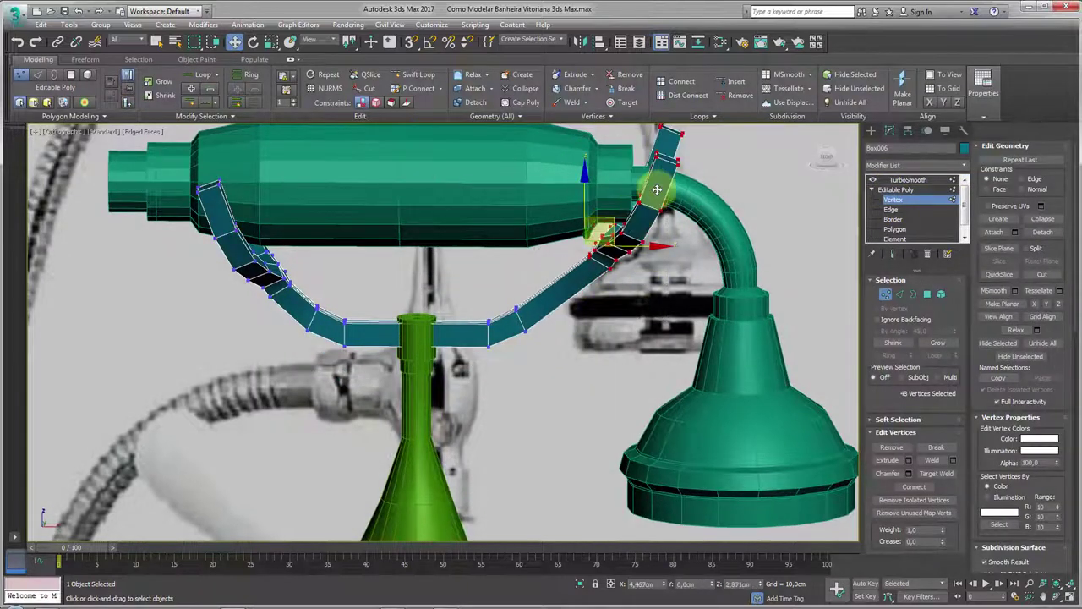
mouse_move(609, 219)
mouse_down()
mouse_move(672, 174)
mouse_move(649, 172)
mouse_up()
key(w)
mouse_move(648, 173)
alt+middle_down()
mouse_move(608, 215)
mouse_move(570, 212)
mouse_move(616, 259)
mouse_move(634, 258)
mouse_move(647, 310)
alt+middle_up()
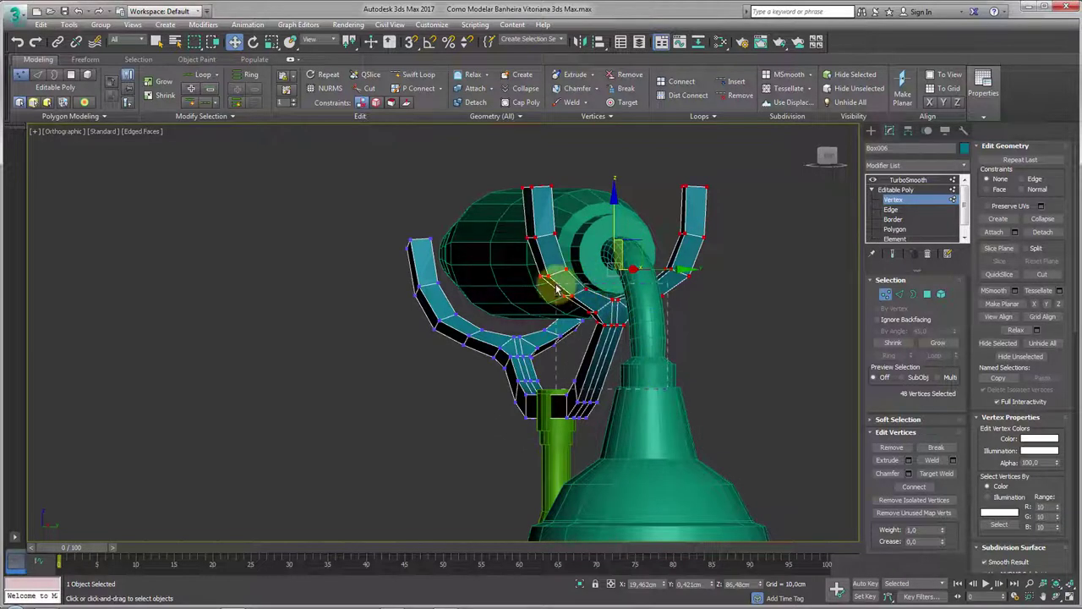
alt+middle_drag(556, 290, 604, 313)
Scale the cradle arm tips inward and lower them so they grip the handset.
key(r)
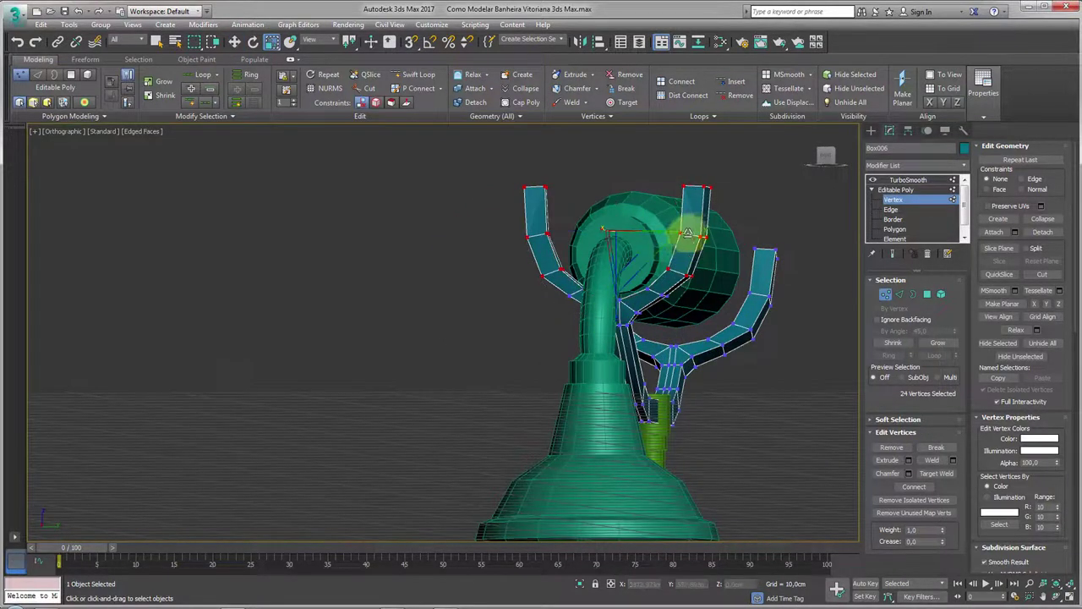
drag(692, 230, 685, 231)
alt+middle_drag(687, 230, 715, 346)
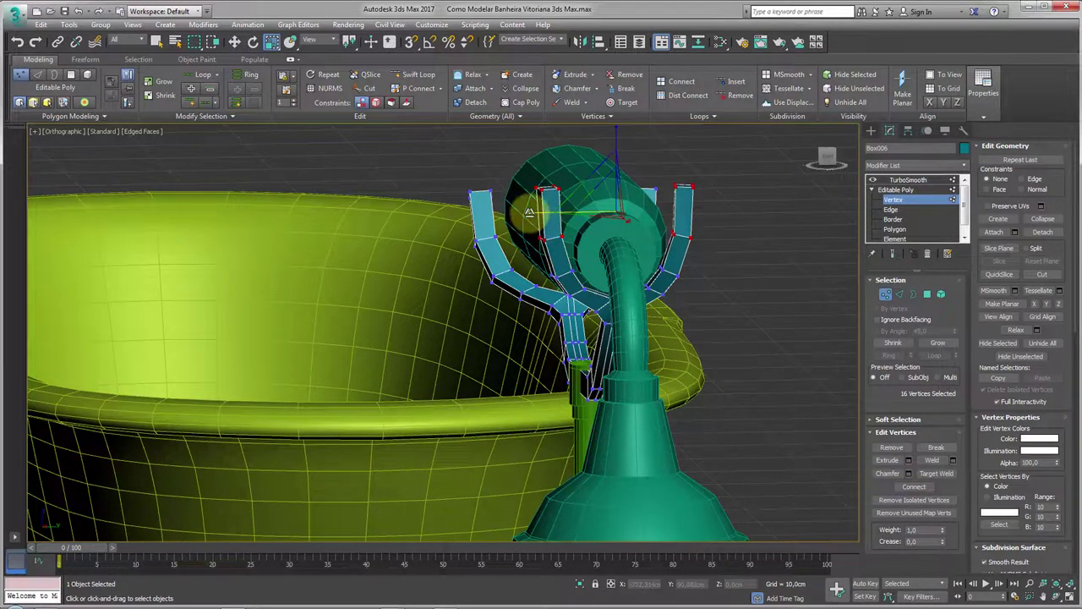
drag(552, 230, 591, 256)
drag(541, 211, 727, 279)
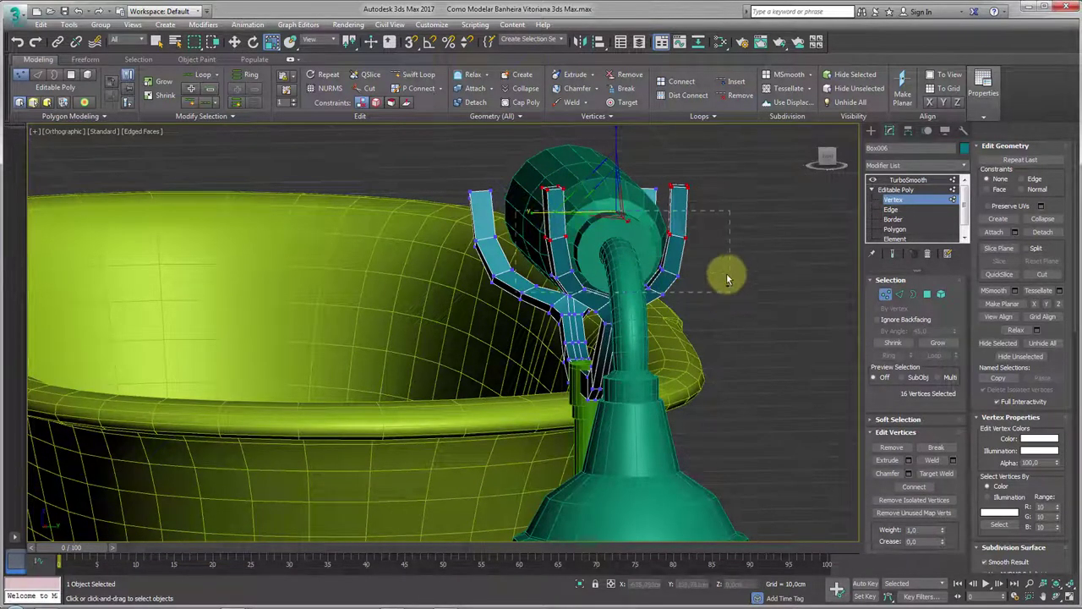
drag(619, 140, 618, 169)
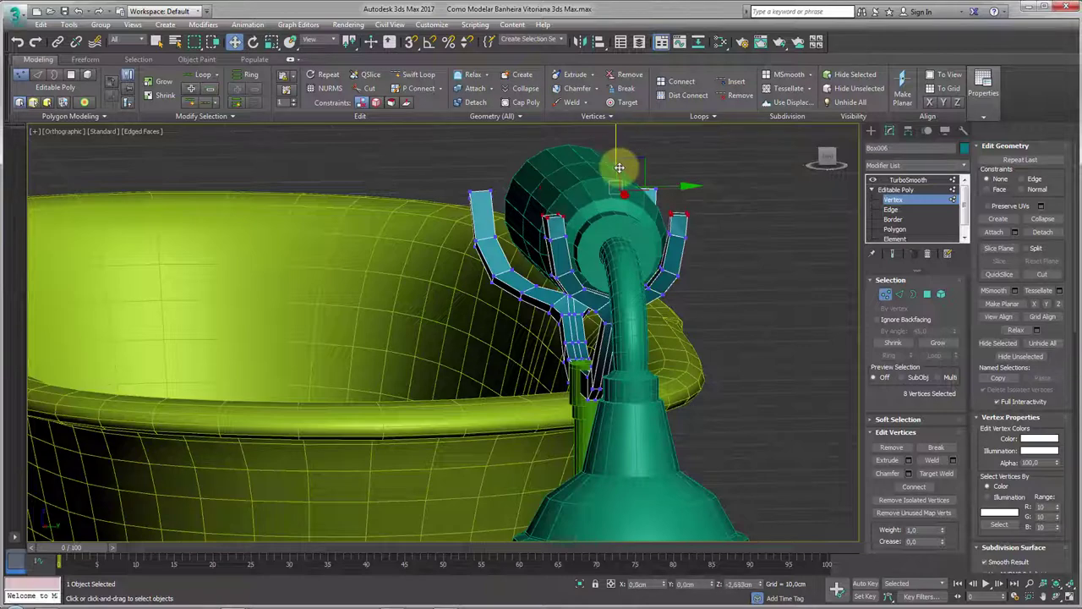
key(e)
key(r)
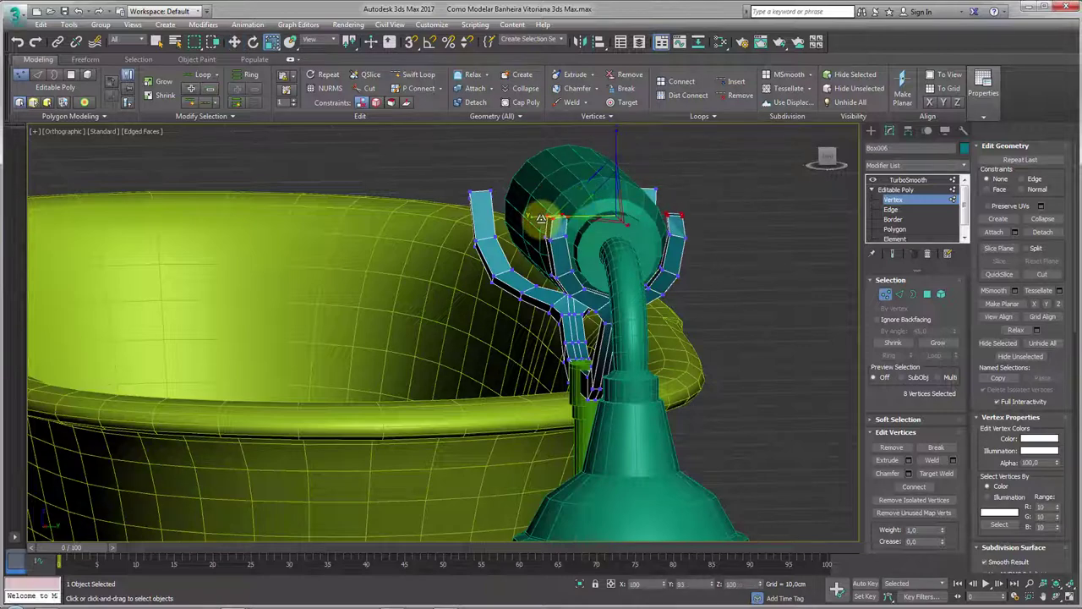
click(894, 190)
mouse_move(642, 321)
alt+middle_down()
mouse_move(736, 278)
mouse_move(846, 253)
alt+middle_up()
Select the edge loop on the cradle's right arm and slide it to the bend.
click(901, 295)
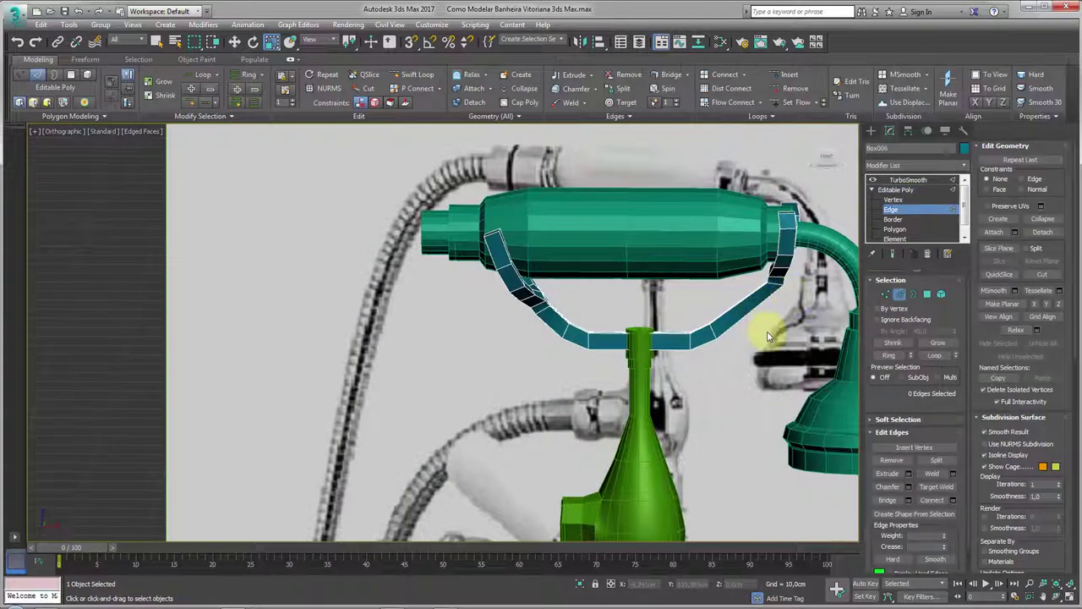
double_click(737, 304)
scroll(740, 330, up, 3)
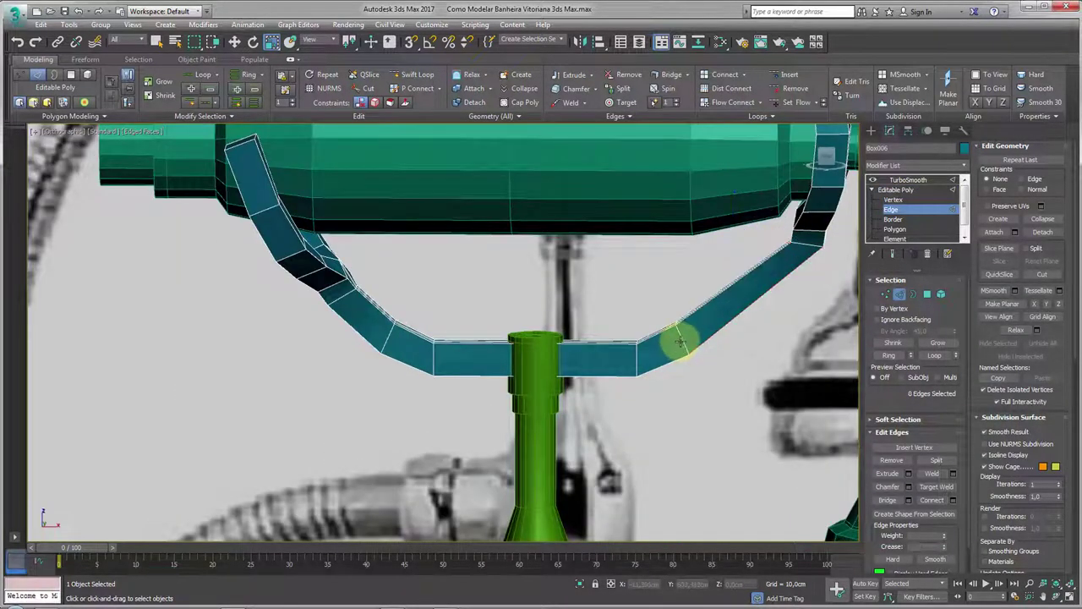
key(w)
alt+middle_drag(689, 347, 689, 330)
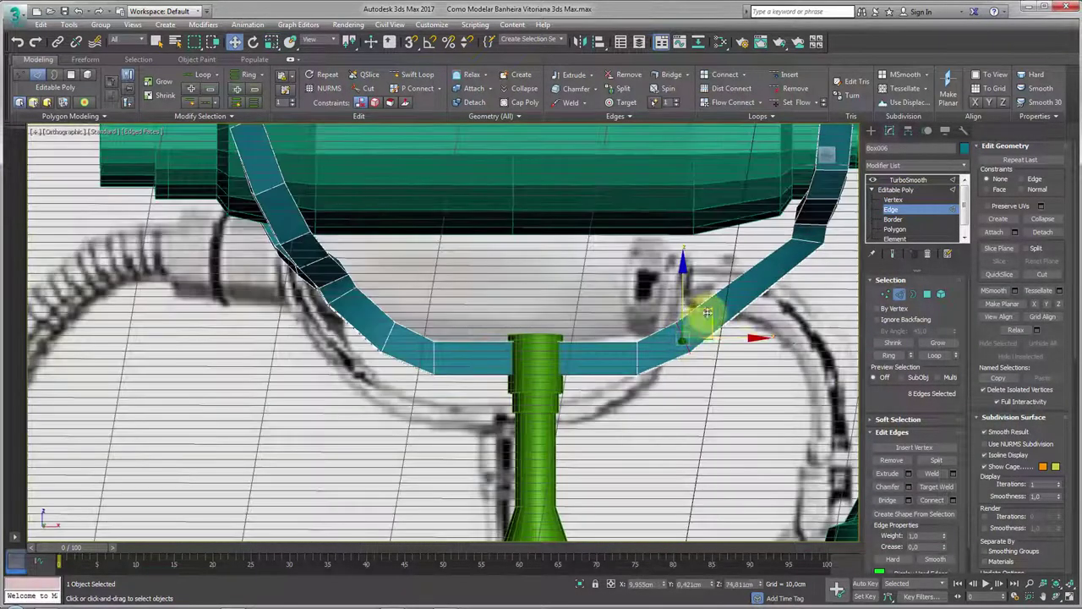
drag(707, 312, 770, 306)
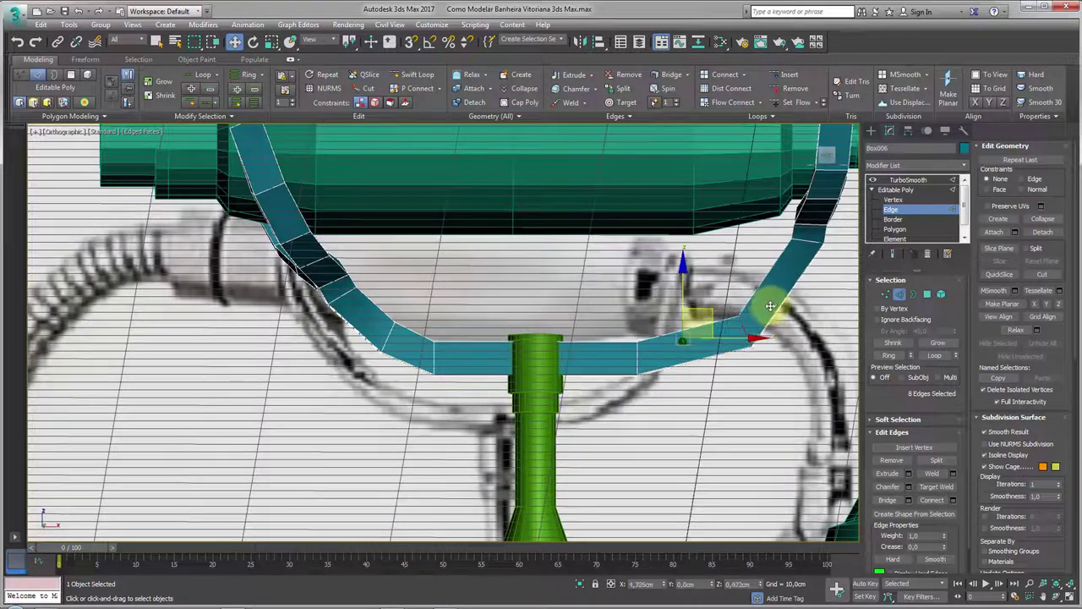
Chamfer the edge loop into two close loops, then return to vertex level.
click(887, 487)
drag(753, 338, 758, 322)
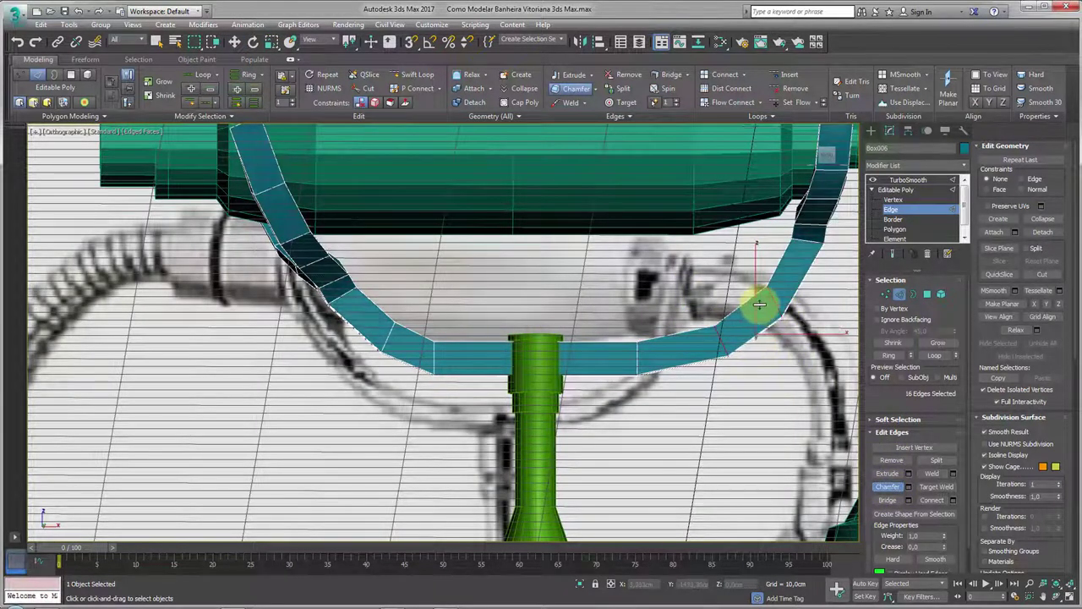
key(w)
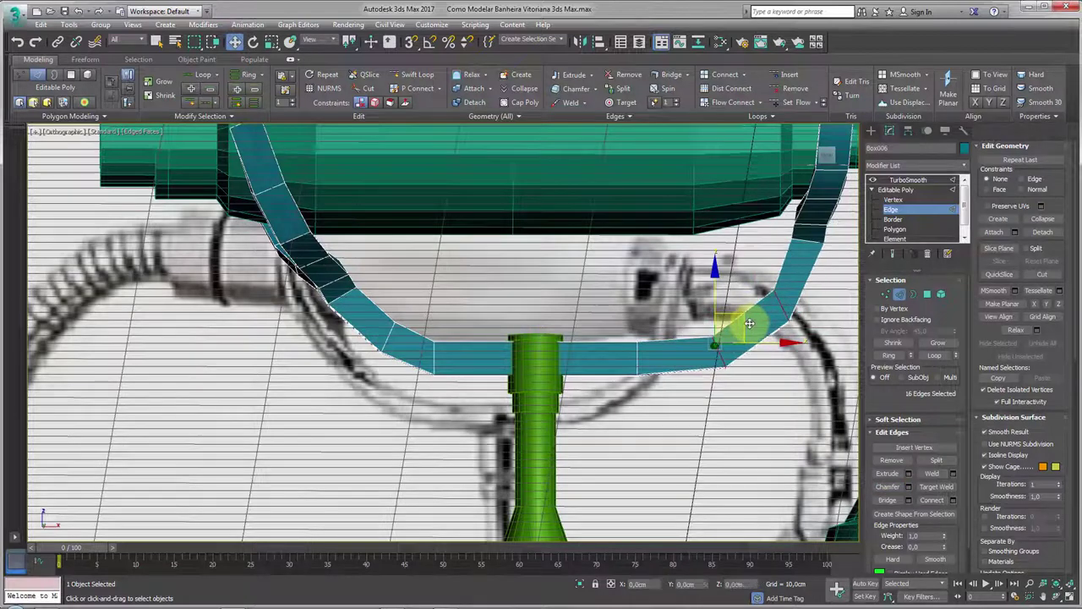
scroll(750, 323, down, 3)
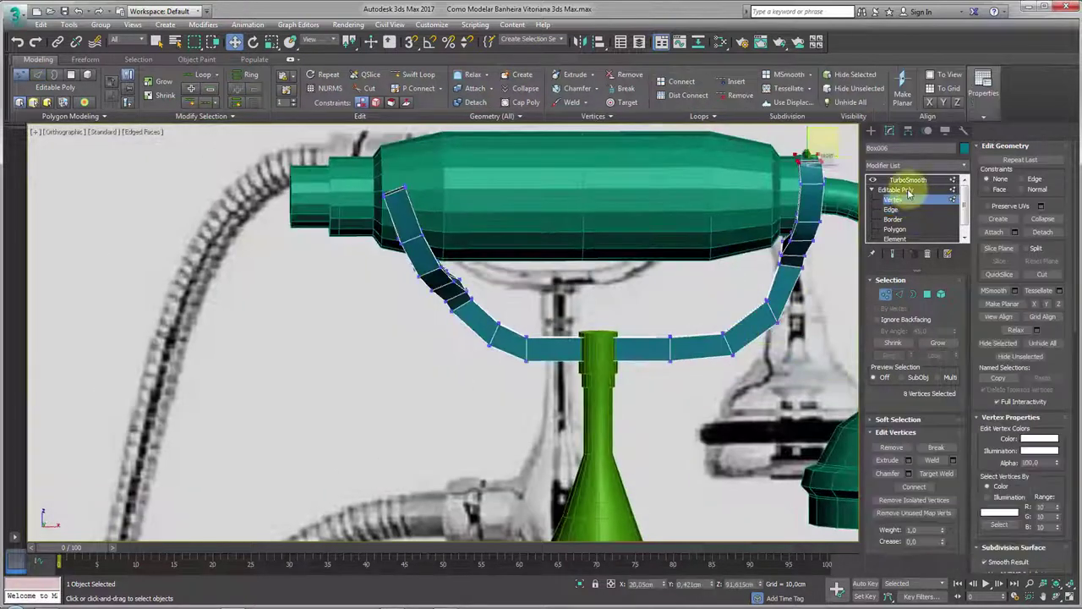
click(895, 189)
click(962, 164)
drag(964, 182, 957, 558)
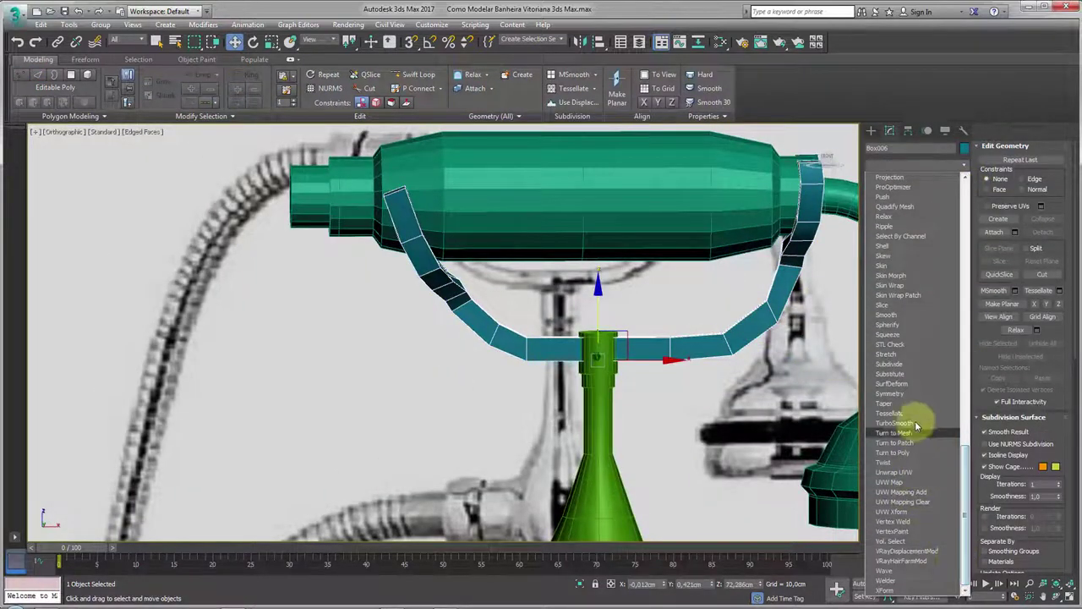
Add a Symmetry modifier beneath TurboSmooth to mirror the curved handle.
click(894, 394)
alt+middle_drag(797, 355, 699, 355)
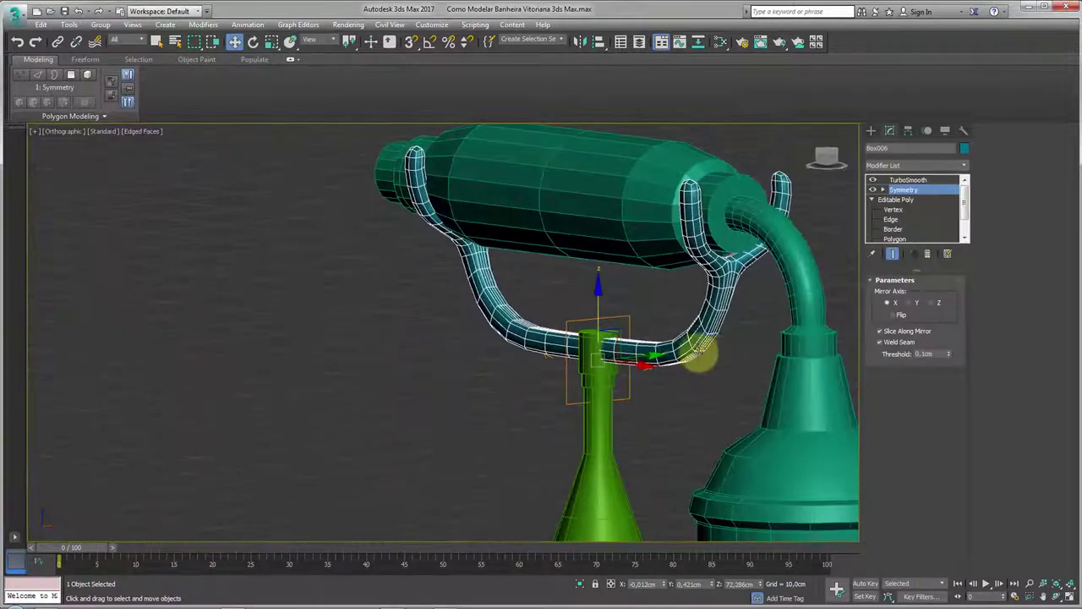
click(898, 179)
alt+middle_drag(816, 228, 657, 309)
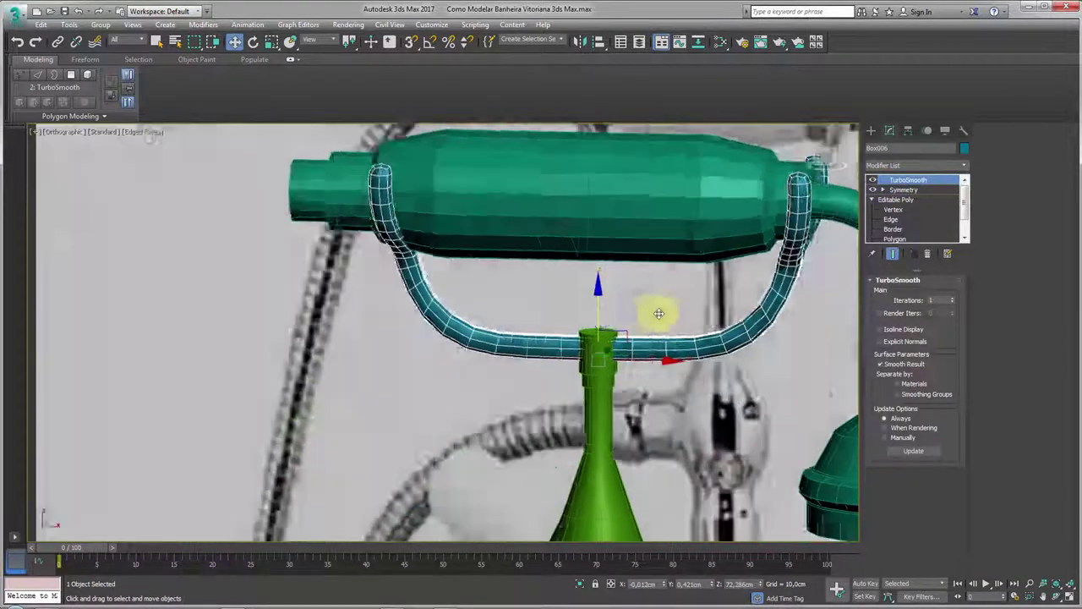
Zoom out to frame the faucet and bring up the Create panel's Splines shapes.
scroll(657, 309, down, 2)
scroll(648, 331, down, 2)
scroll(636, 420, up, 1)
scroll(635, 420, up, 1)
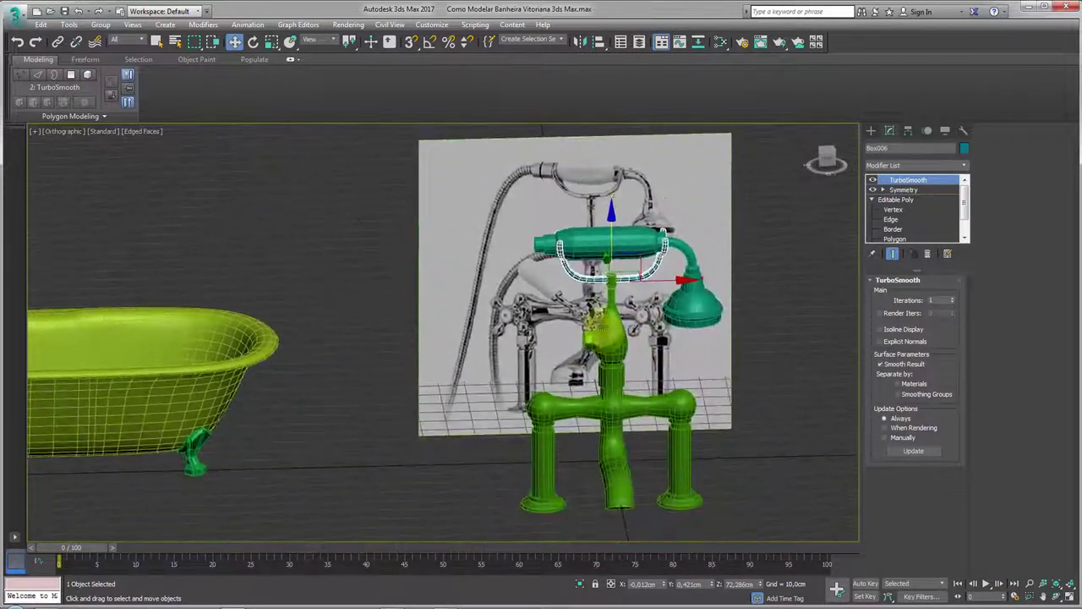
scroll(580, 312, down, 3)
scroll(587, 338, up, 3)
scroll(600, 339, up, 1)
scroll(601, 288, up, 1)
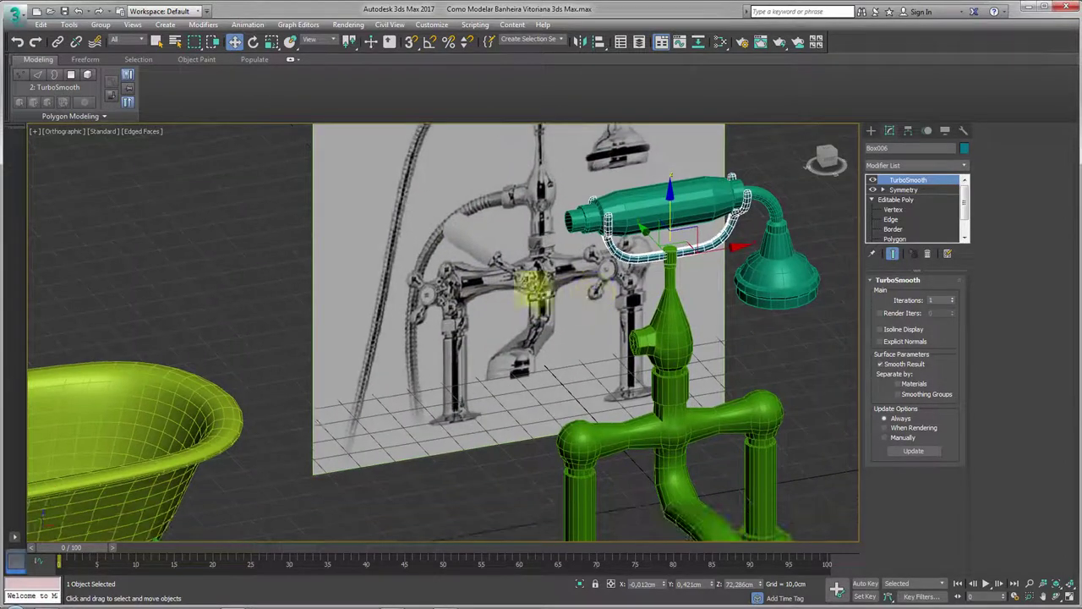
scroll(575, 245, up, 1)
scroll(461, 224, down, 2)
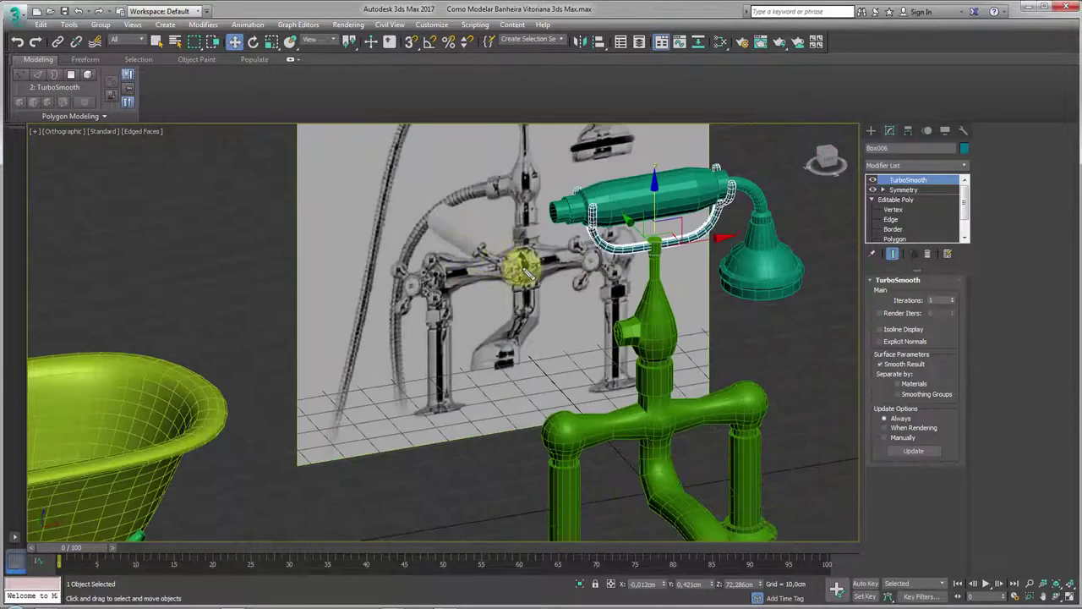
mouse_move(524, 269)
mouse_down()
mouse_move(478, 239)
mouse_move(435, 242)
mouse_move(523, 287)
mouse_up()
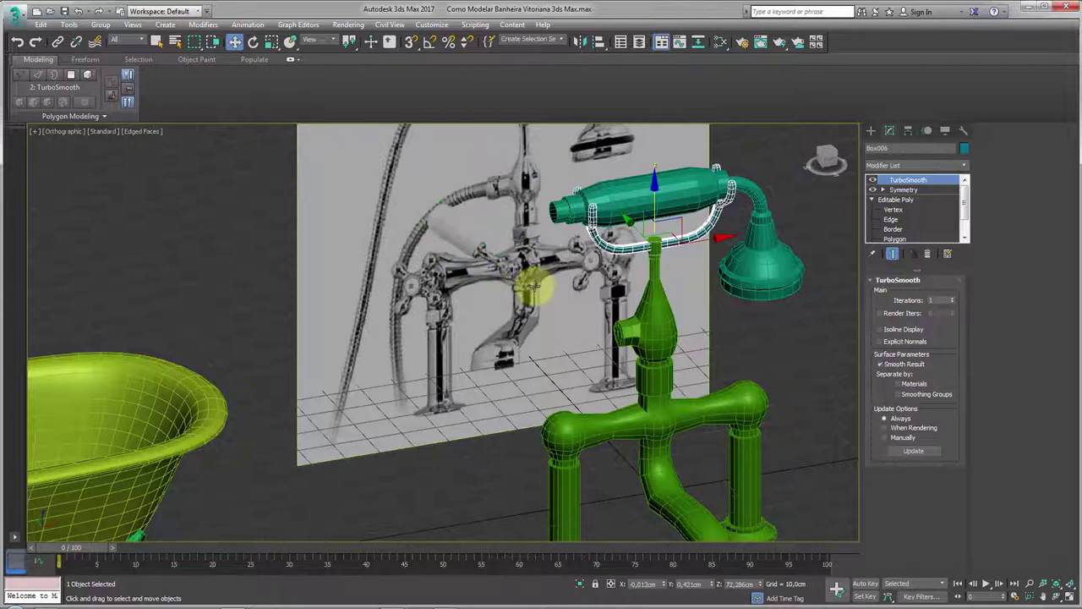
scroll(531, 288, down, 3)
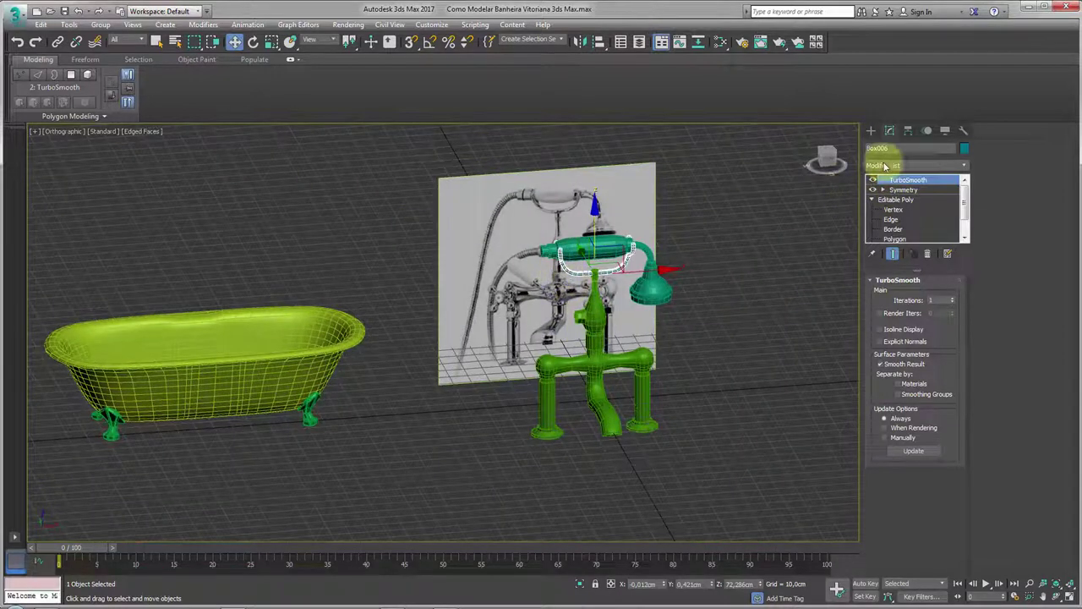
click(871, 131)
click(885, 147)
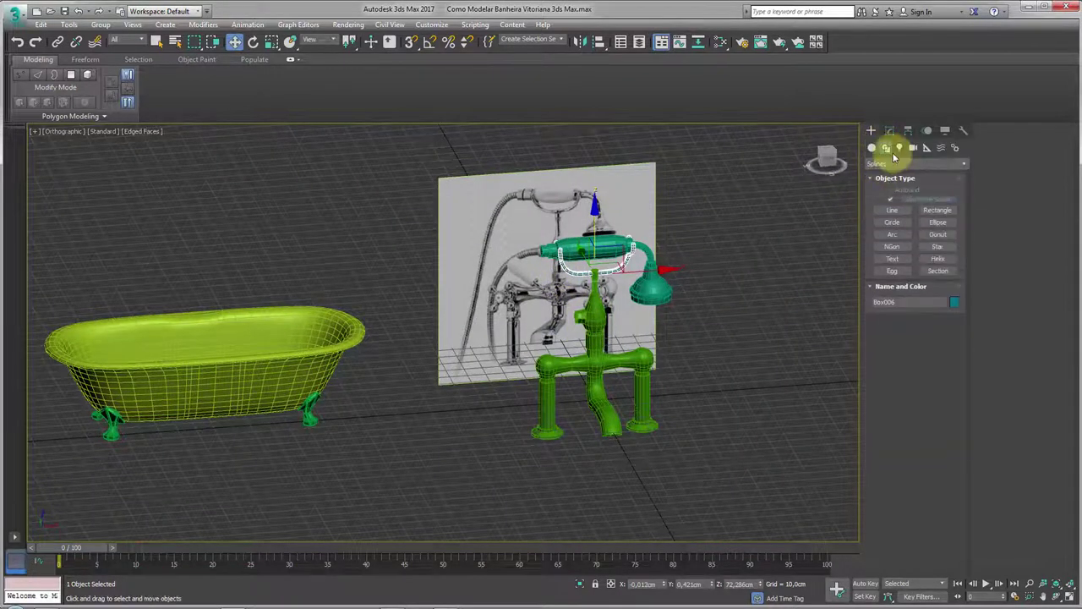
Pick the Line tool and switch to a wireframe Front view.
click(891, 210)
scroll(503, 355, down, 3)
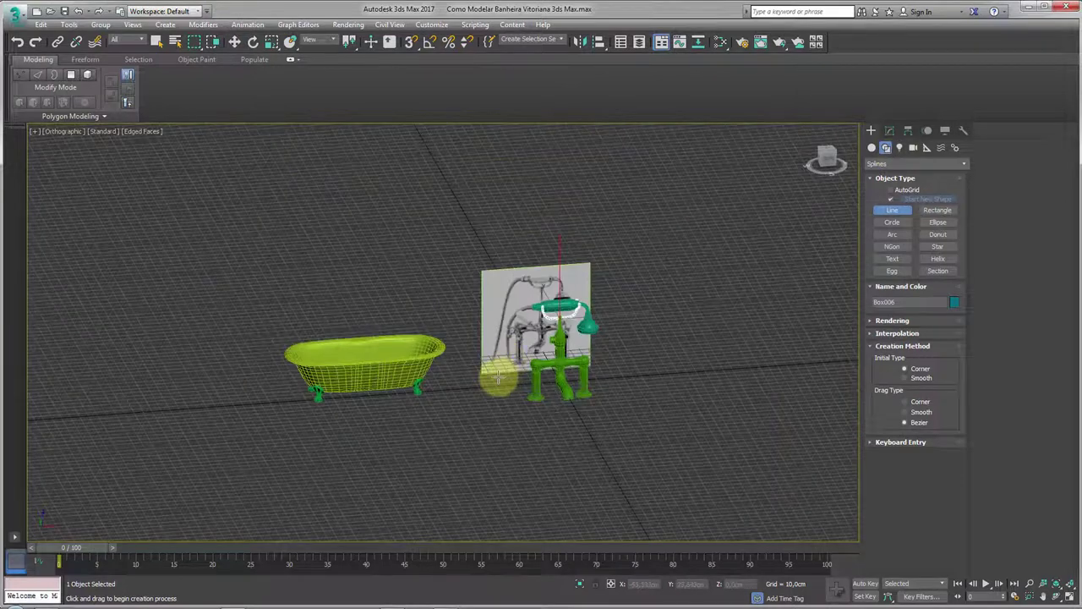
key(f)
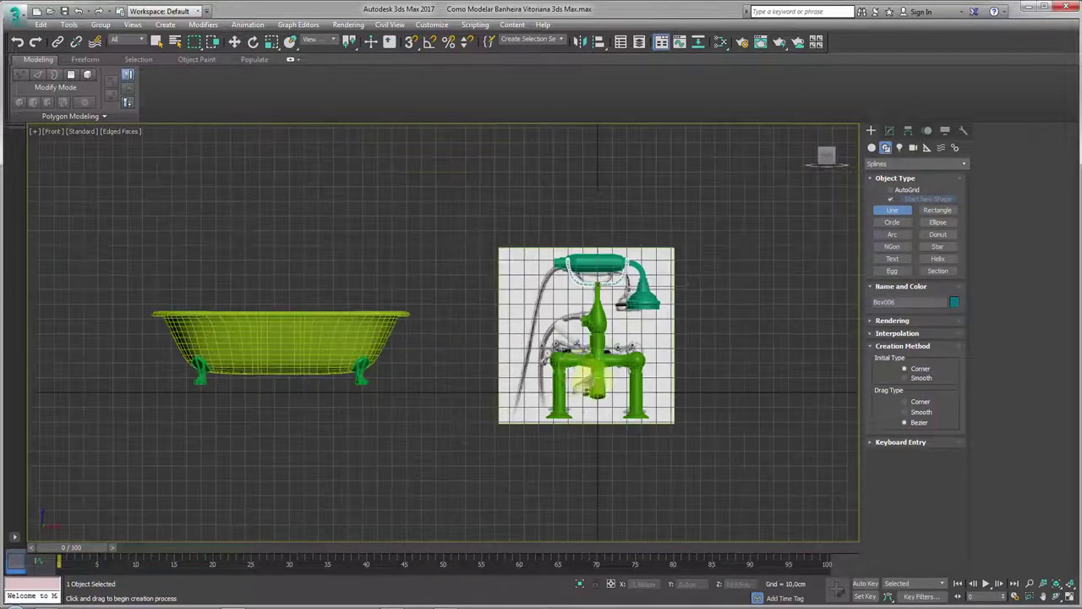
key(F3)
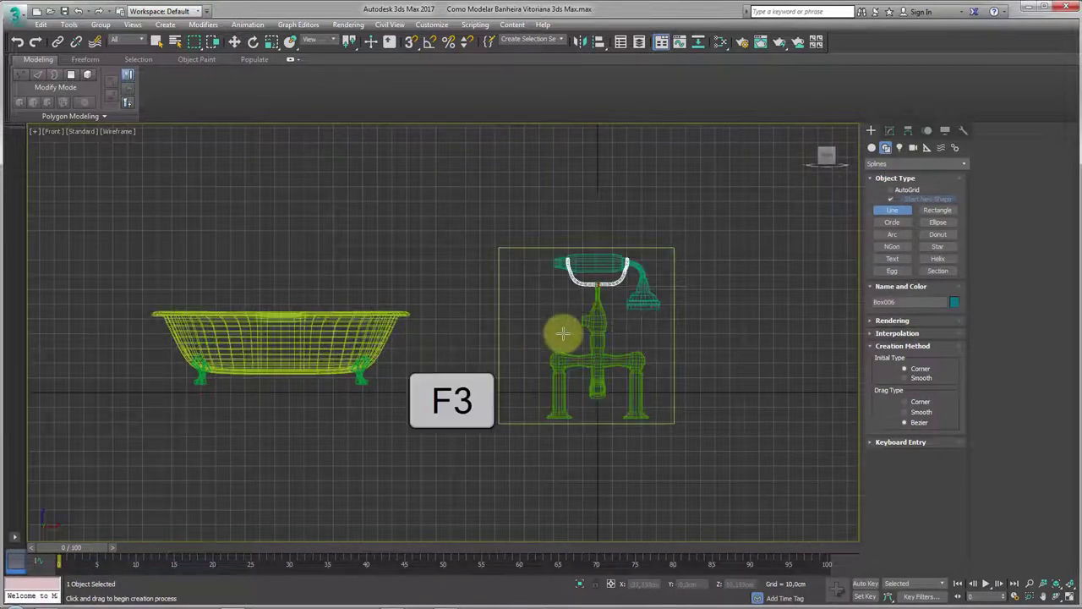
scroll(575, 330, up, 2)
Draw the hose line from the faucet body, looping down and back up toward the handset.
click(586, 315)
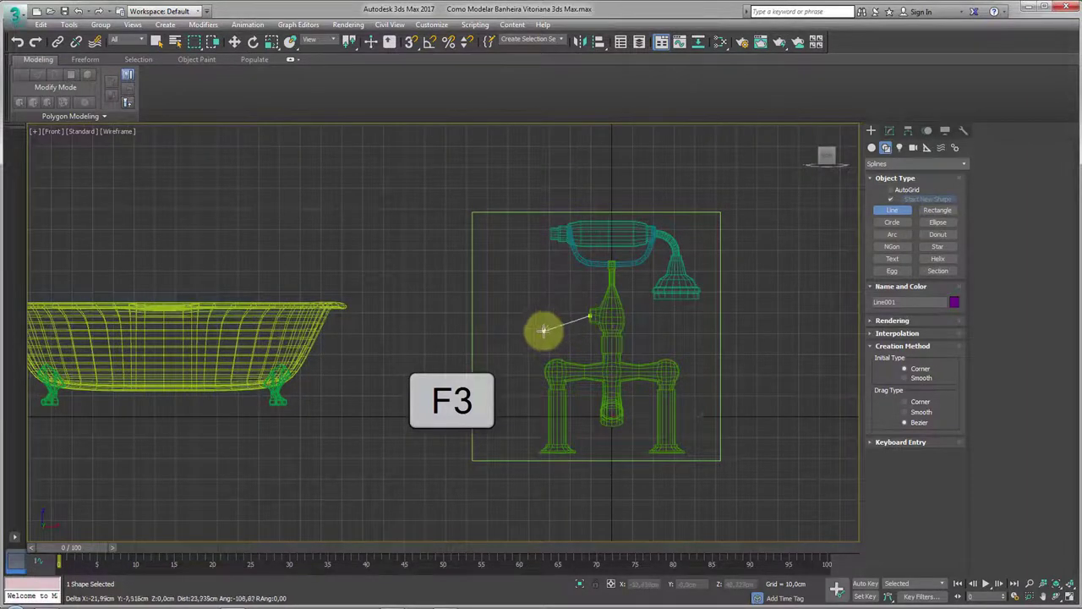
click(541, 332)
click(519, 434)
scroll(514, 465, down, 2)
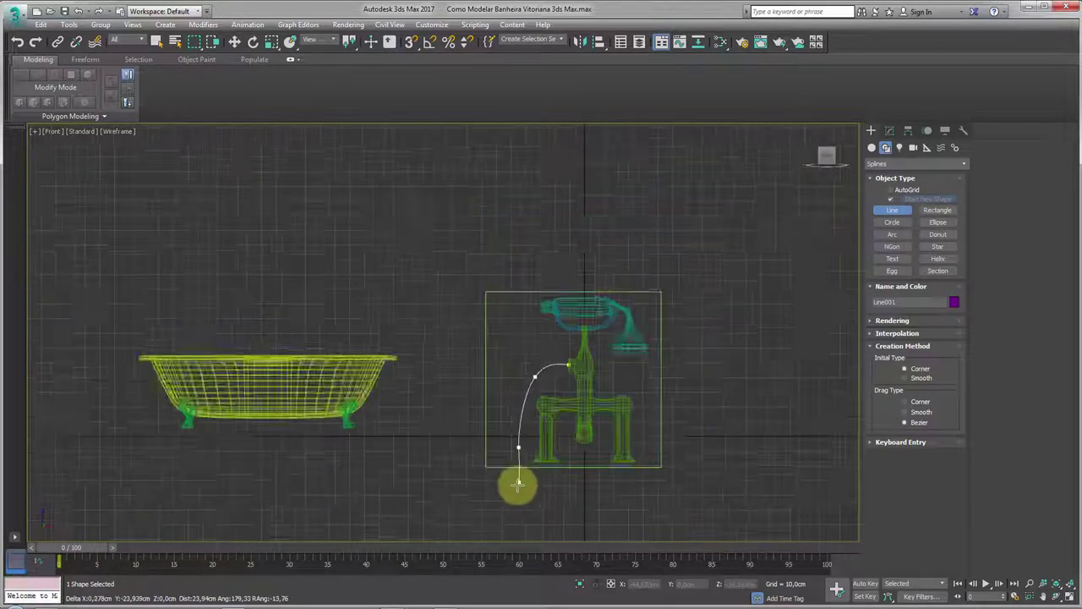
scroll(541, 431, down, 2)
click(572, 457)
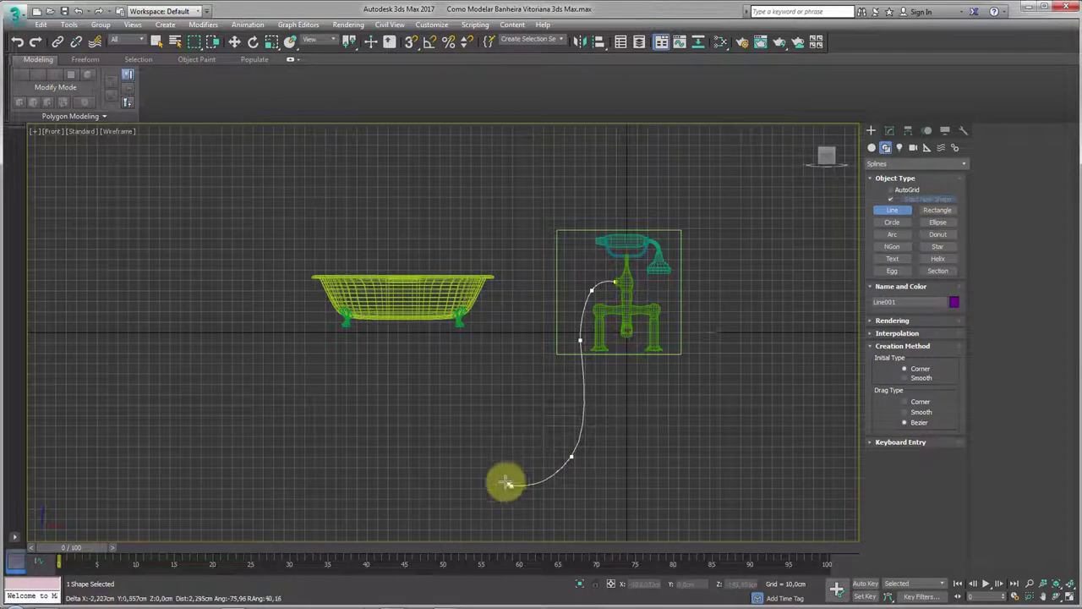
click(512, 487)
click(503, 399)
click(538, 298)
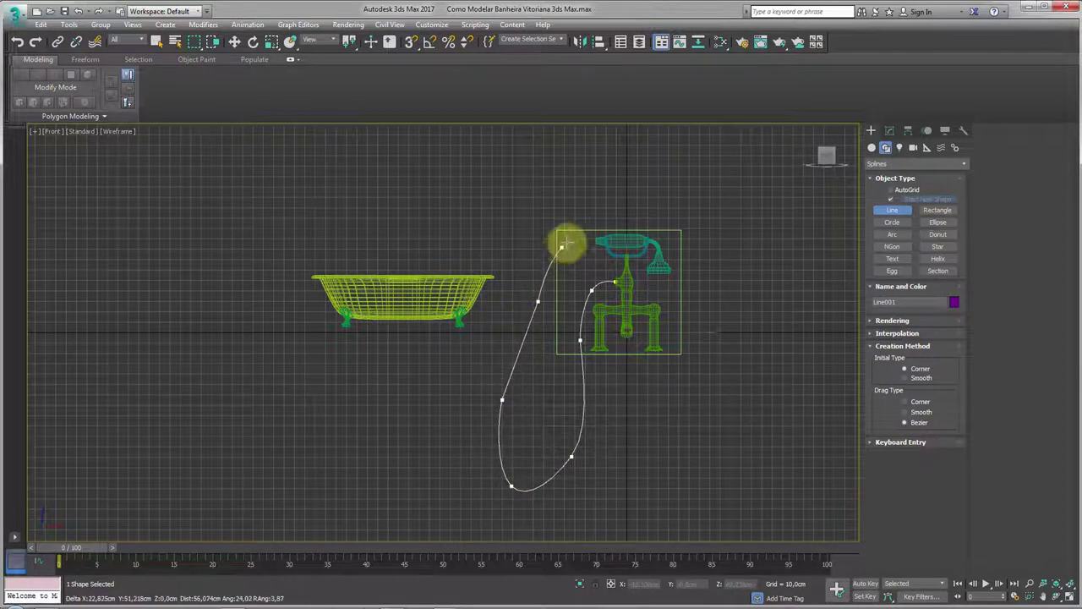
scroll(575, 239, up, 5)
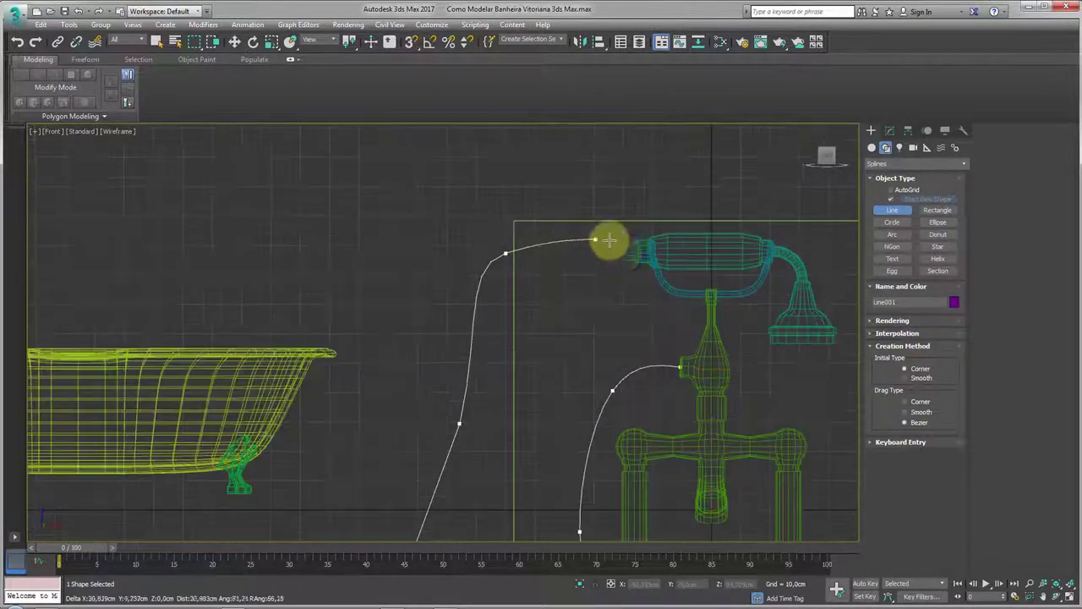
right_click(626, 251)
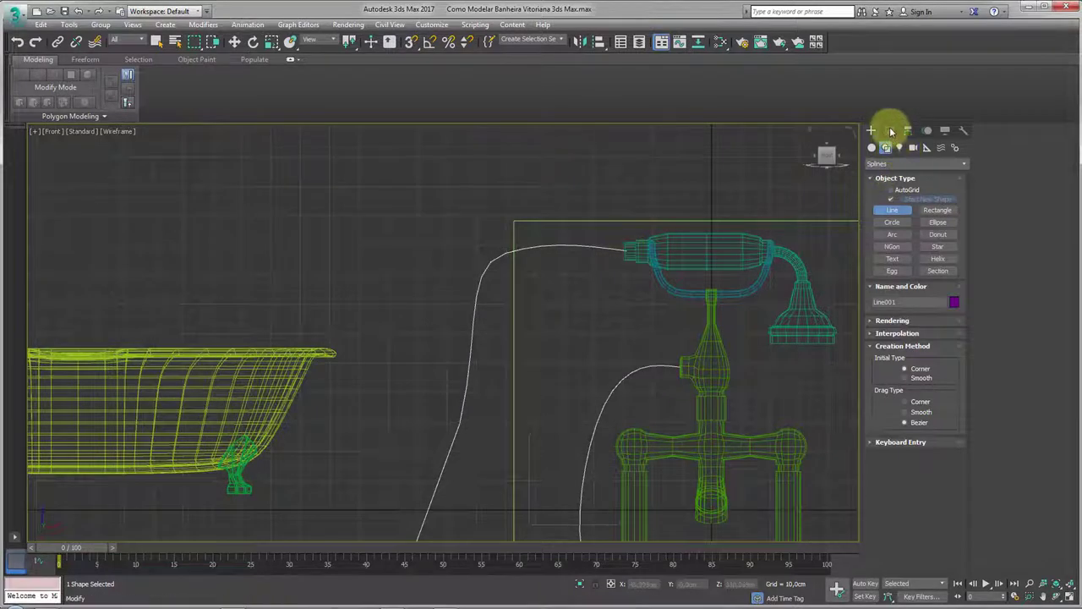
Rotate the hose vertex by the handset and lower the next point to smooth the curve.
click(891, 131)
click(505, 253)
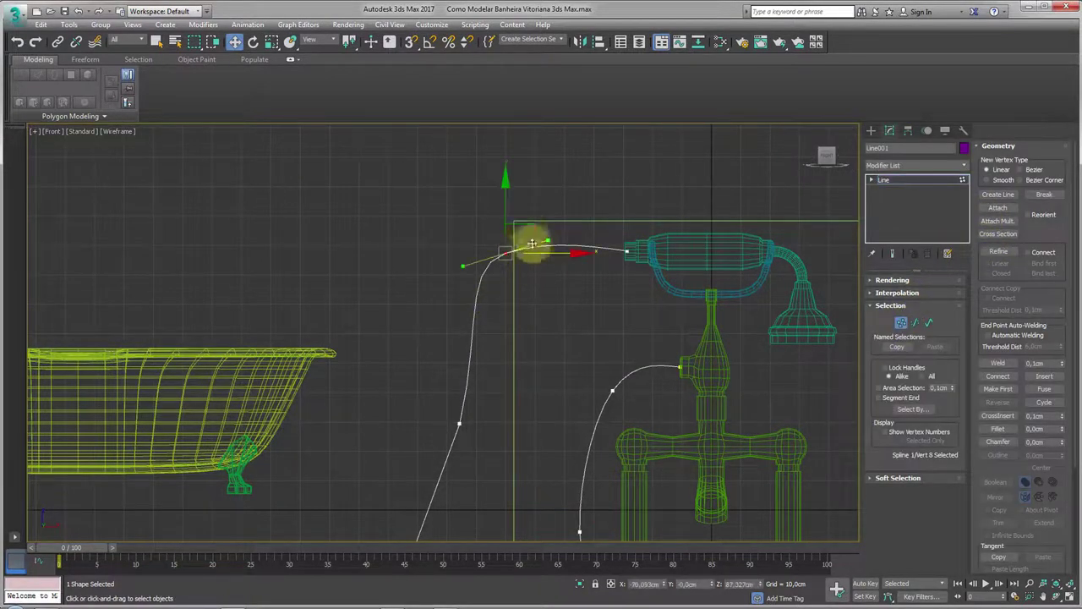
key(e)
drag(553, 239, 555, 223)
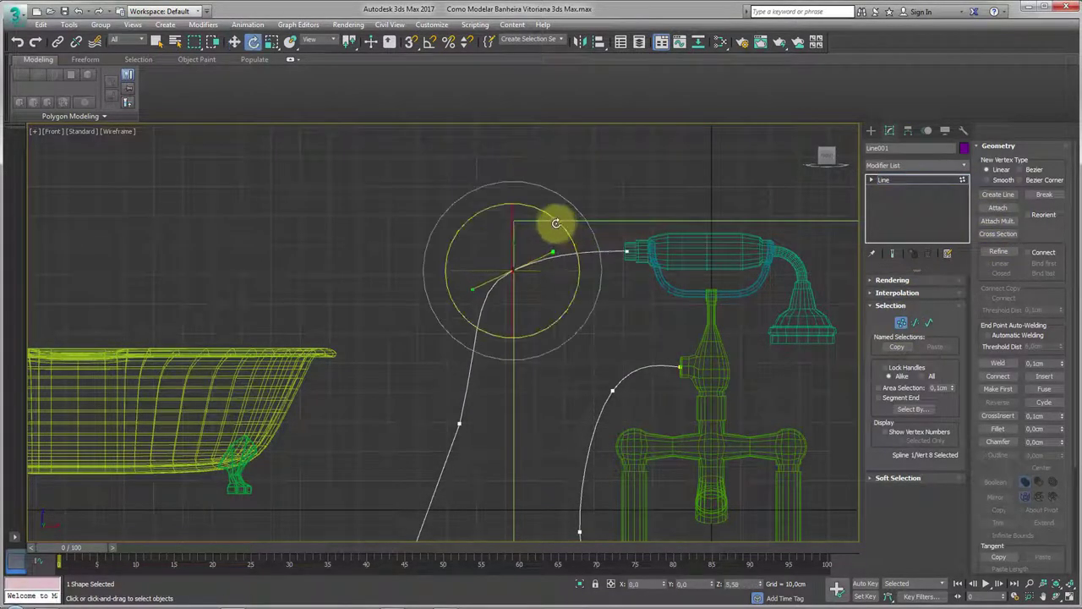
key(w)
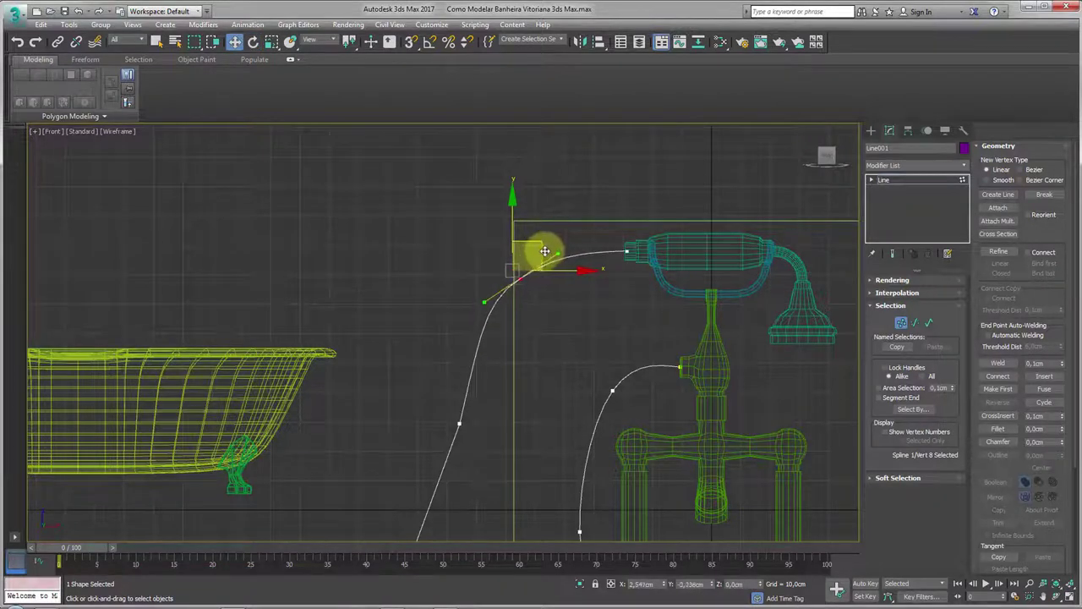
click(459, 423)
drag(479, 408, 486, 448)
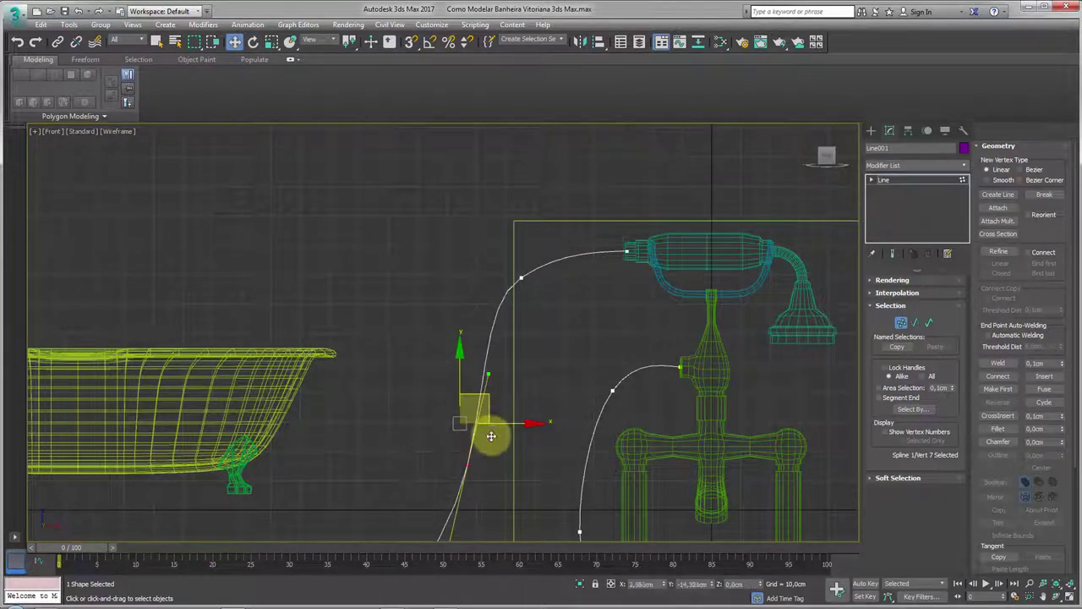
Enable Line001 in the viewport as a tube with 4 cm thickness.
click(884, 180)
middle_drag(706, 318, 657, 320)
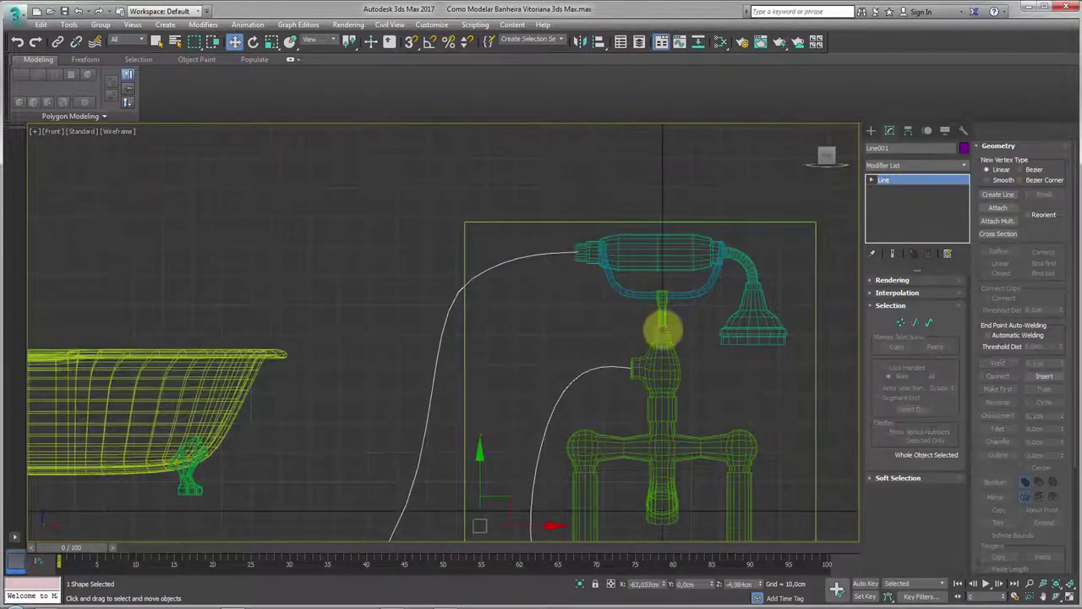
click(877, 280)
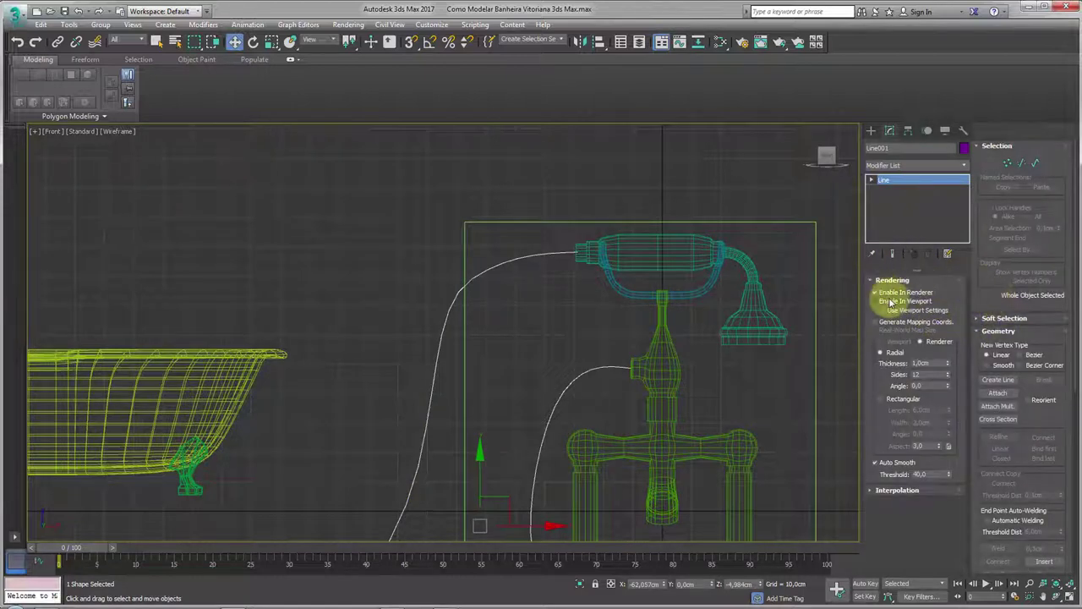
click(883, 302)
mouse_move(948, 366)
mouse_down()
mouse_move(915, 146)
mouse_move(760, 287)
mouse_move(873, 182)
mouse_up()
Nudge a lower hose vertex left and down, then view the hose in Perspective.
click(1007, 163)
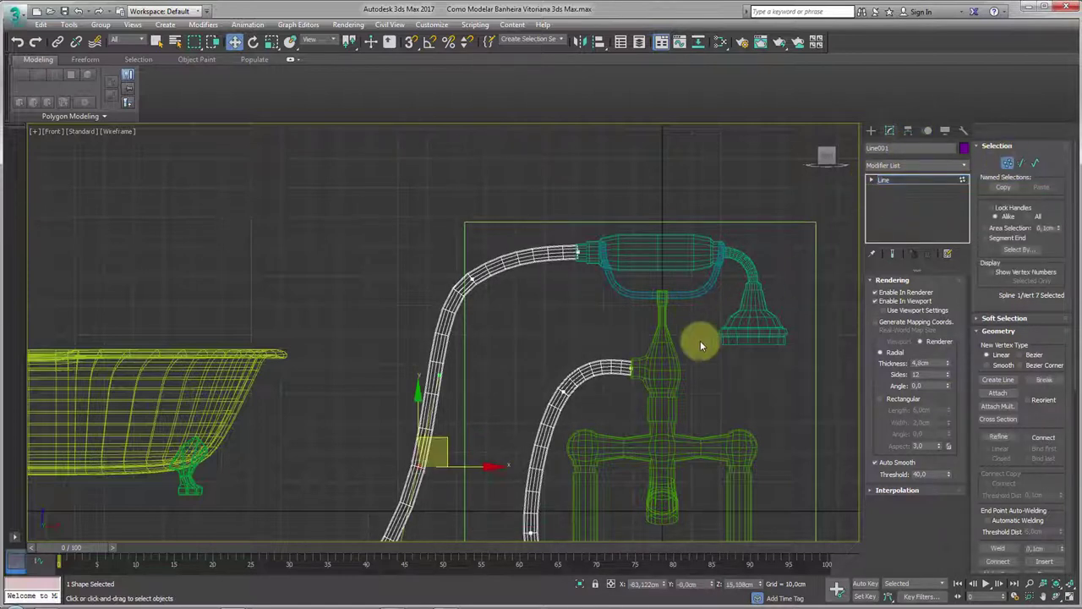
click(588, 384)
drag(591, 366, 560, 375)
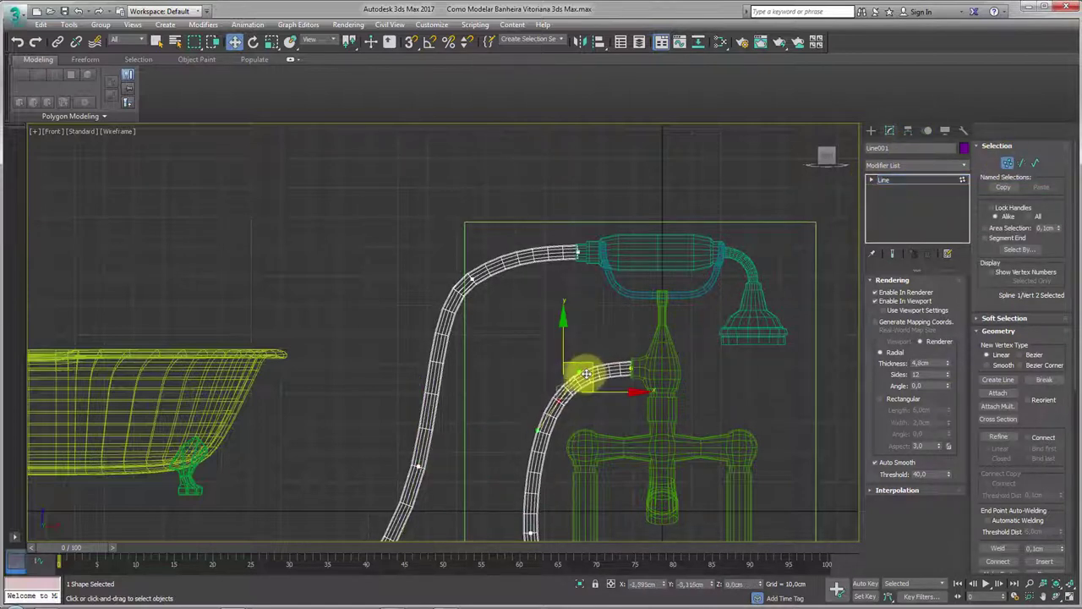
click(894, 180)
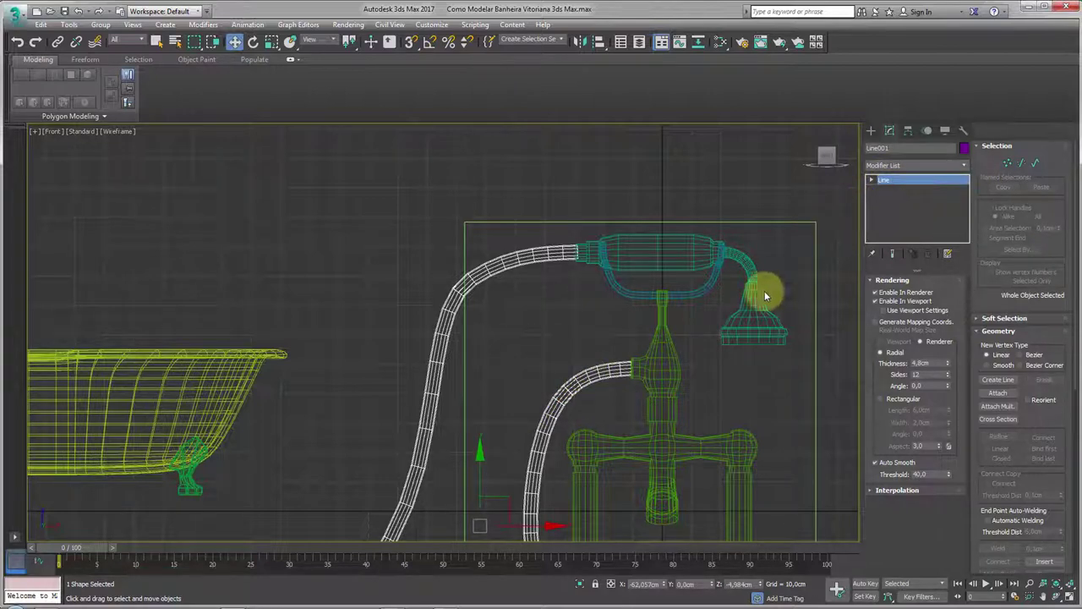
key(p)
mouse_move(764, 296)
alt+middle_down()
mouse_move(599, 404)
mouse_move(609, 396)
mouse_move(602, 333)
mouse_move(611, 370)
mouse_move(583, 366)
mouse_move(626, 542)
alt+middle_up()
click(1007, 162)
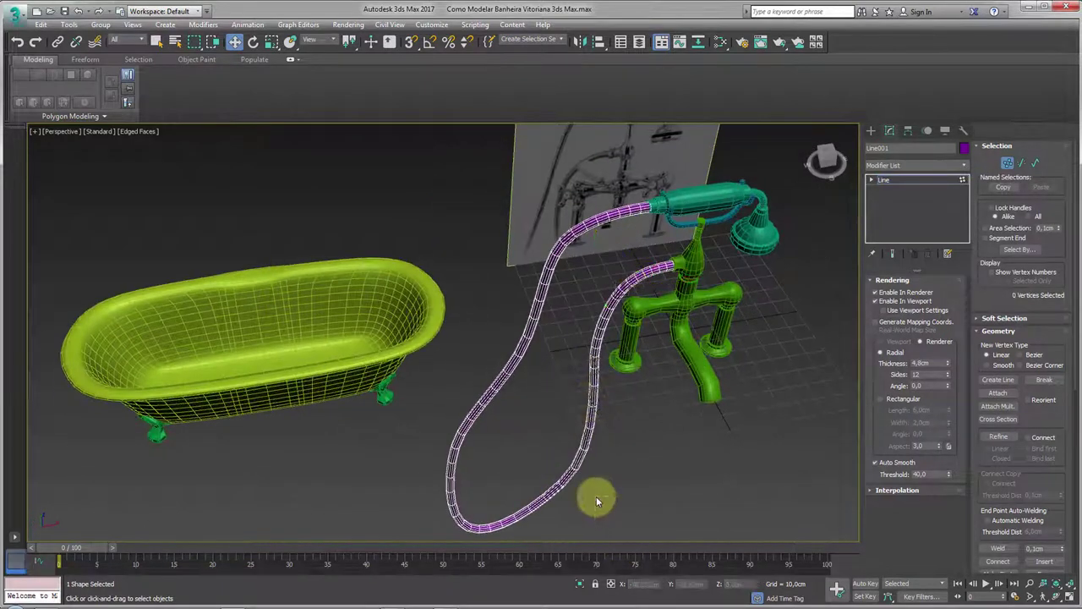
Select several upper hose points and bend them into a new arc.
middle_drag(597, 497, 620, 426)
mouse_move(486, 221)
alt+middle_down()
mouse_move(527, 326)
mouse_move(538, 271)
alt+middle_up()
drag(512, 246, 551, 387)
click(502, 318)
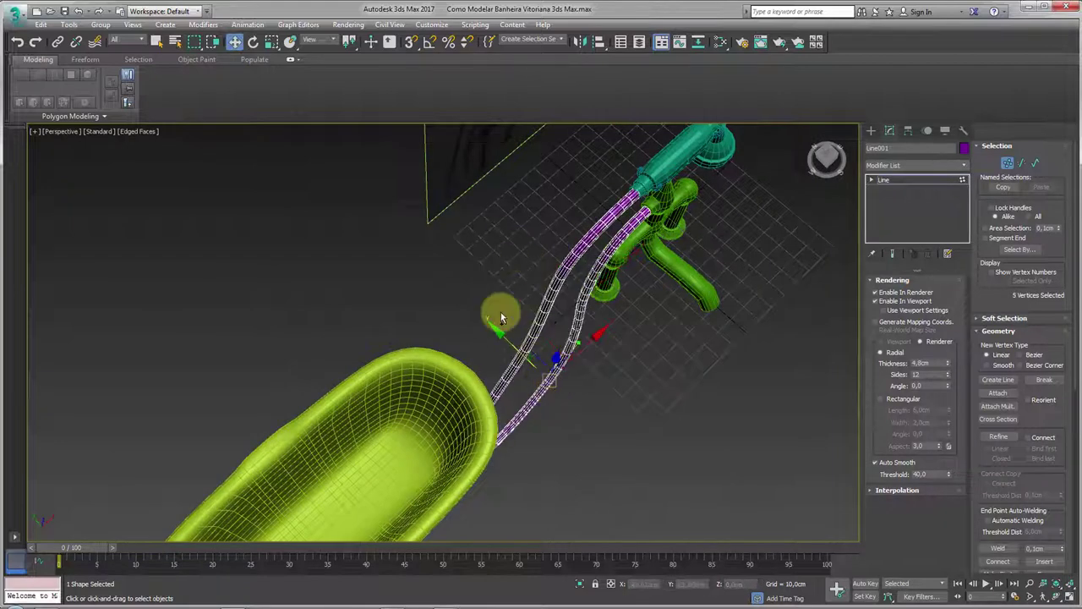
ctrl+click(500, 284)
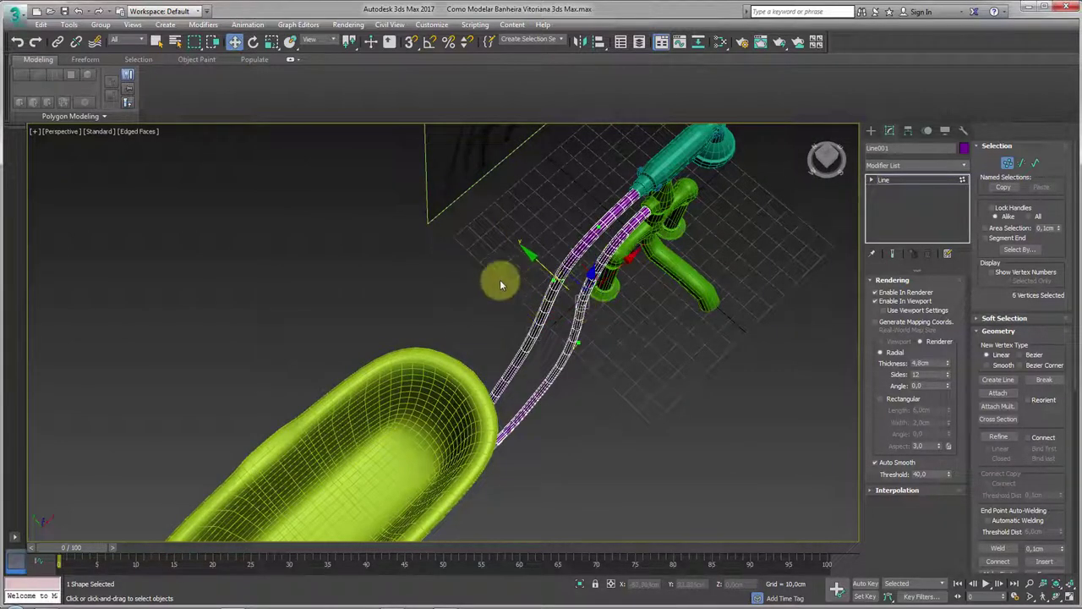
drag(534, 260, 473, 225)
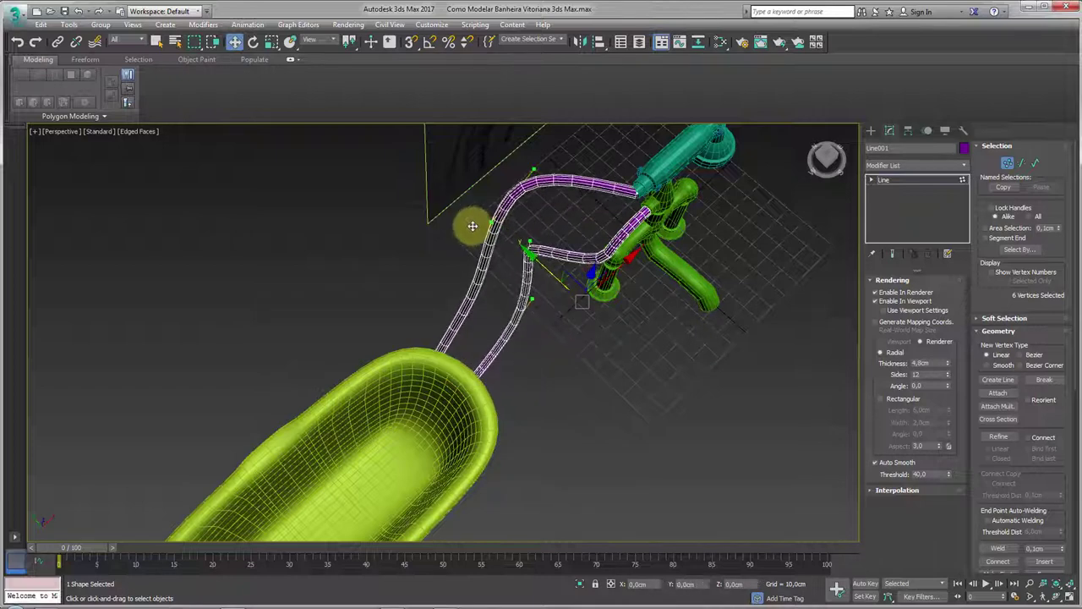
Make the hose vertex near the handset Bezier and rotate it to curve the upper hose.
click(622, 184)
right_click(622, 187)
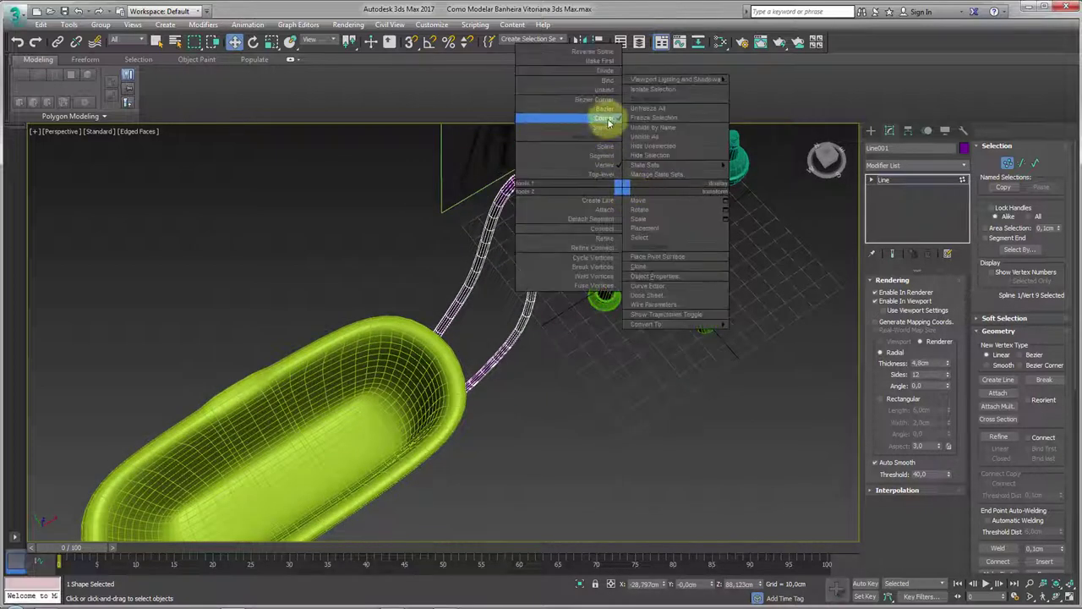
click(604, 109)
middle_drag(603, 109, 605, 252)
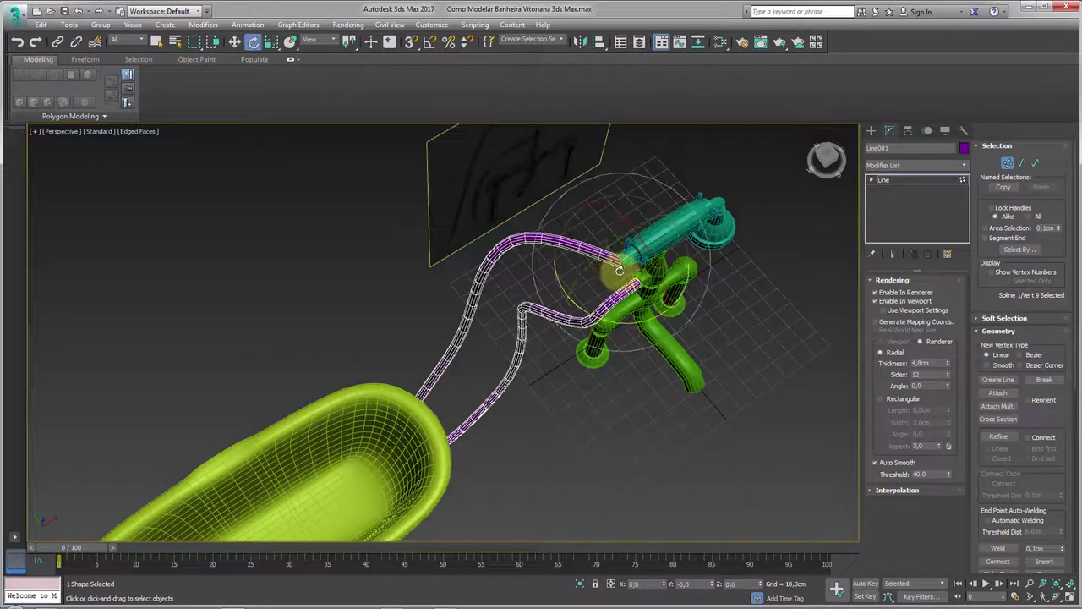
right_click(616, 267)
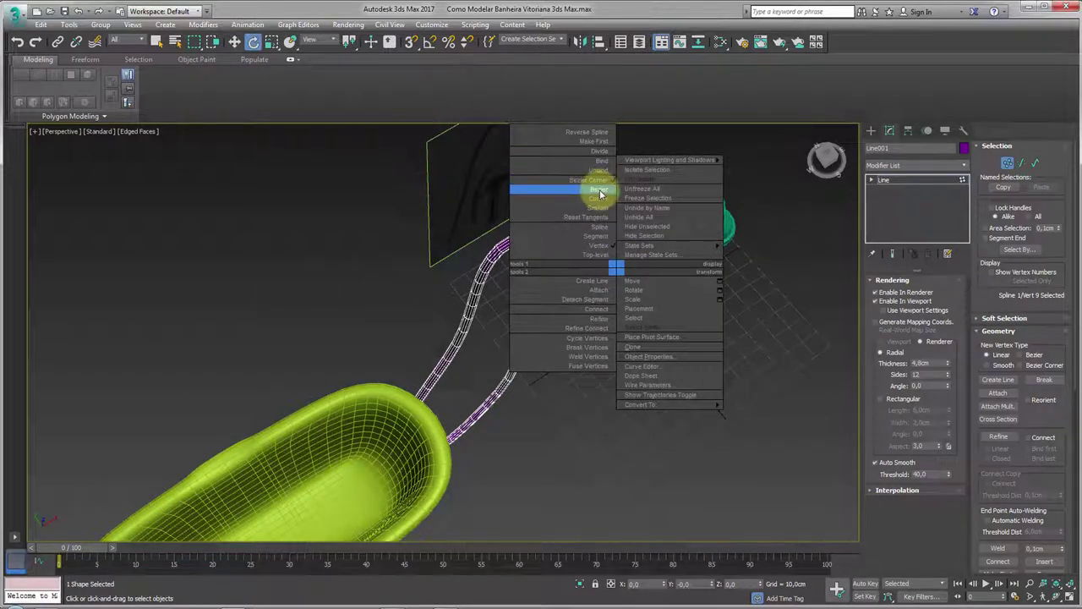
click(600, 194)
drag(607, 335, 690, 336)
Nudge and rotate the hose vertex to bend the hose slightly.
key(r)
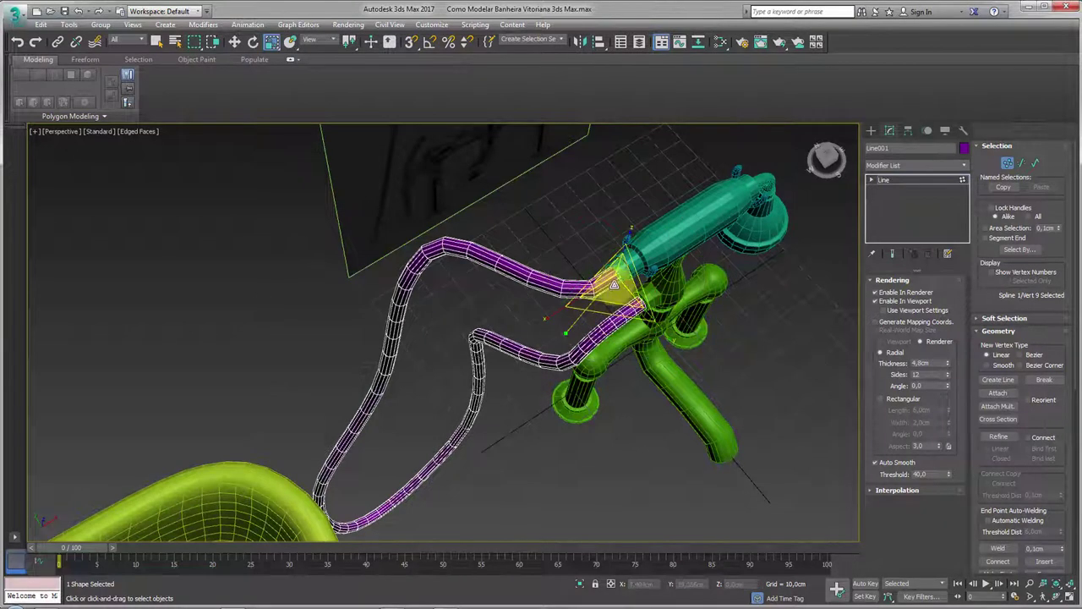
scroll(613, 303, up, 3)
key(e)
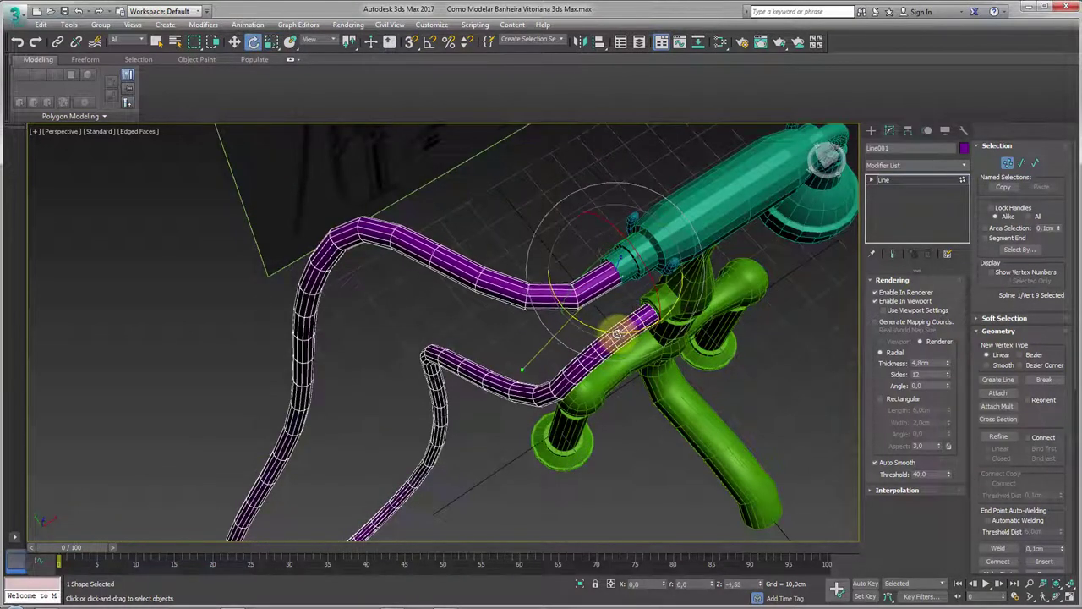
key(w)
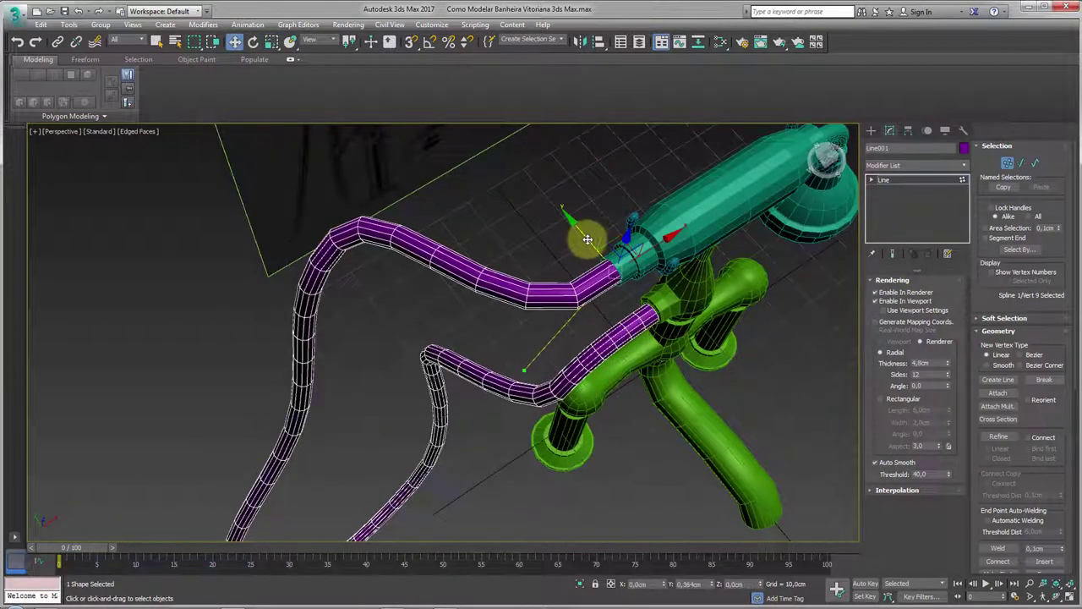
mouse_move(588, 239)
alt+middle_down()
mouse_move(615, 229)
mouse_move(657, 294)
mouse_move(590, 295)
alt+middle_up()
drag(573, 280, 575, 280)
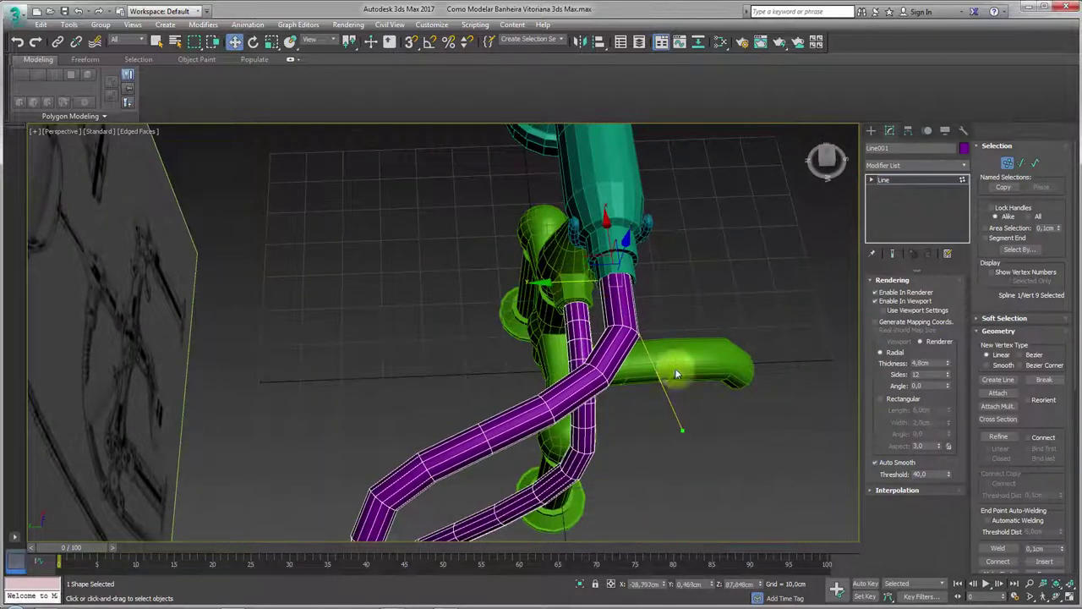
mouse_move(677, 374)
alt+middle_down()
mouse_move(587, 327)
mouse_move(580, 265)
mouse_move(470, 279)
alt+middle_up()
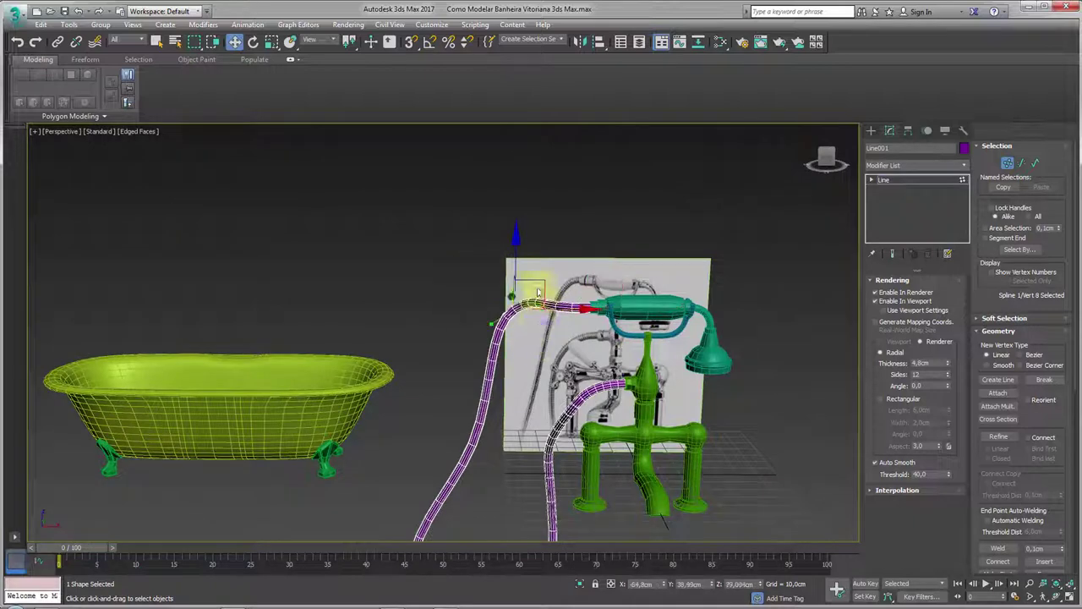
alt+middle_drag(519, 331, 475, 333)
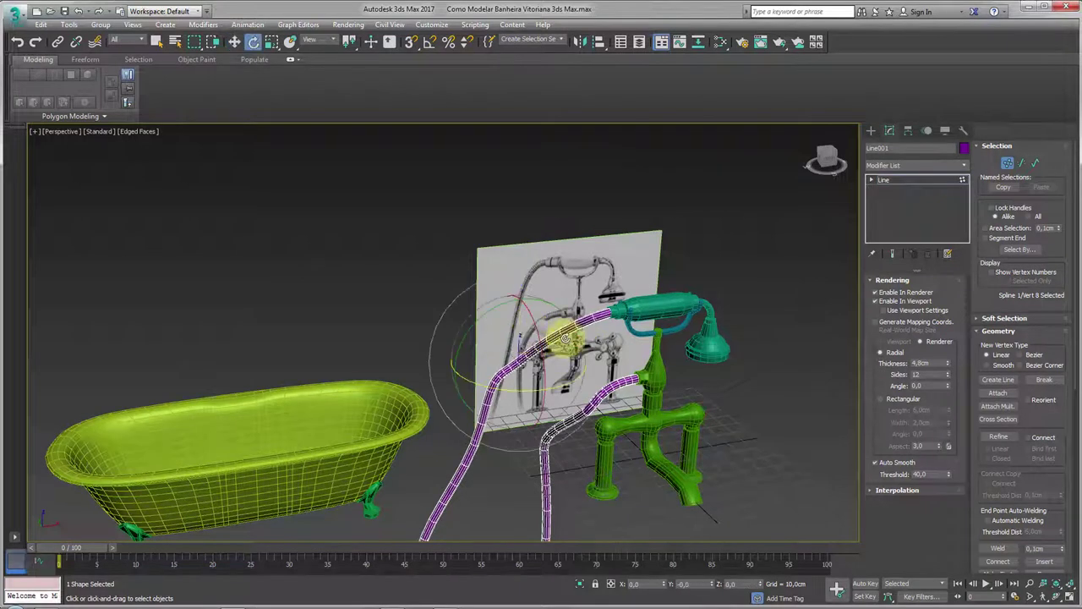
drag(567, 338, 545, 330)
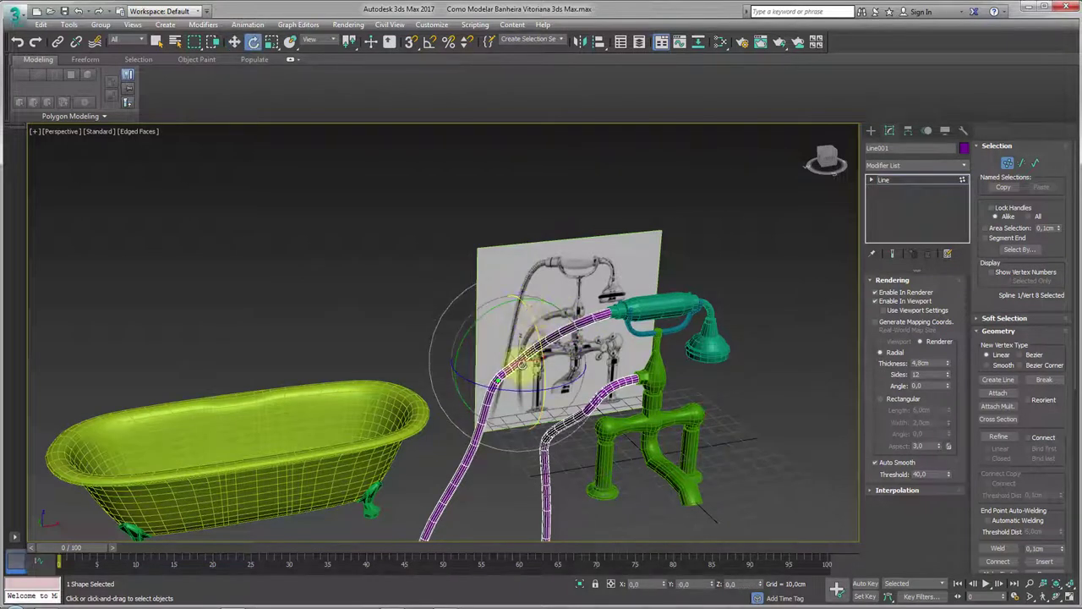
mouse_move(522, 363)
alt+middle_down()
mouse_move(496, 271)
mouse_move(431, 326)
alt+middle_up()
Delete the hose vertex near the wall and move another to reshape the bend.
click(495, 406)
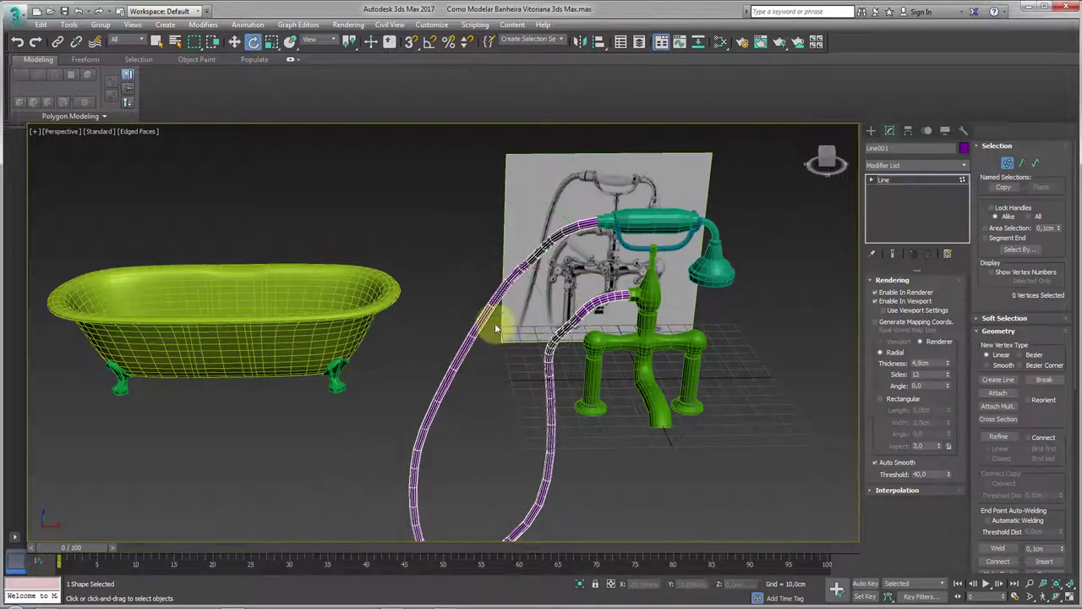
mouse_move(496, 328)
alt+middle_down()
mouse_move(590, 346)
mouse_move(513, 302)
alt+middle_up()
click(512, 302)
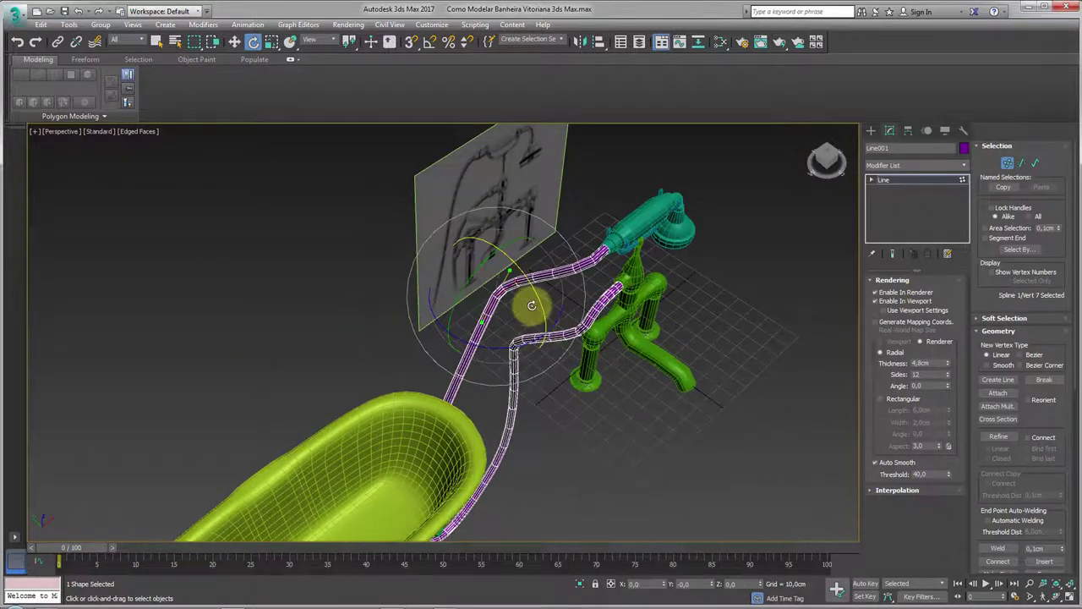
key(Delete)
alt+middle_drag(542, 341, 503, 328)
key(w)
click(507, 327)
drag(488, 268, 490, 313)
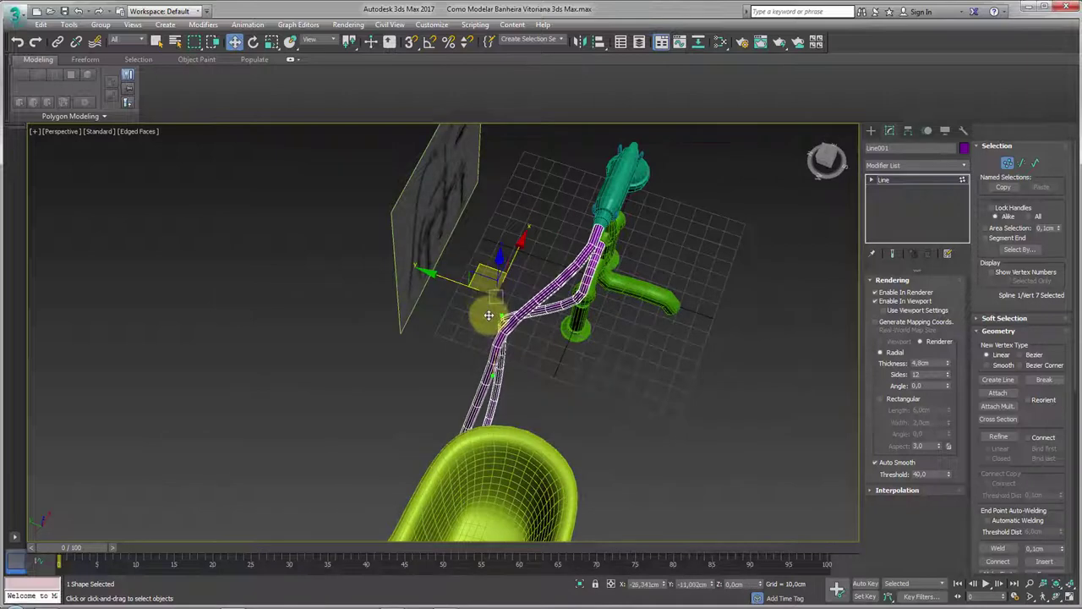
Move a hose vertex right and down, then rotate it to curl the hose into a loop.
alt+middle_drag(491, 313, 525, 333)
key(e)
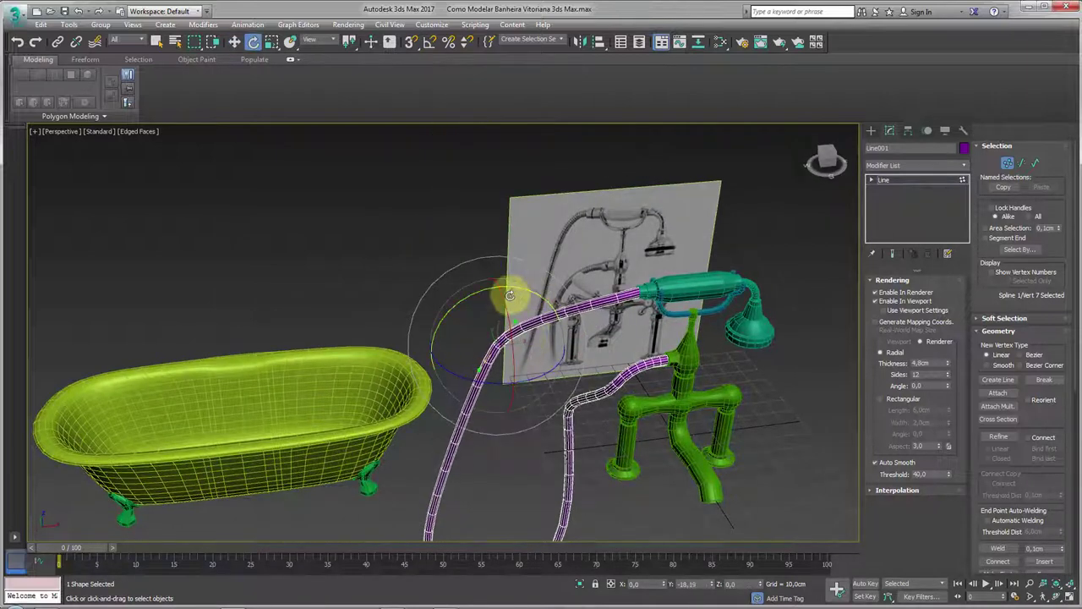
key(w)
mouse_move(471, 314)
mouse_down()
mouse_move(483, 254)
mouse_move(496, 330)
mouse_up()
alt+middle_drag(495, 330, 526, 316)
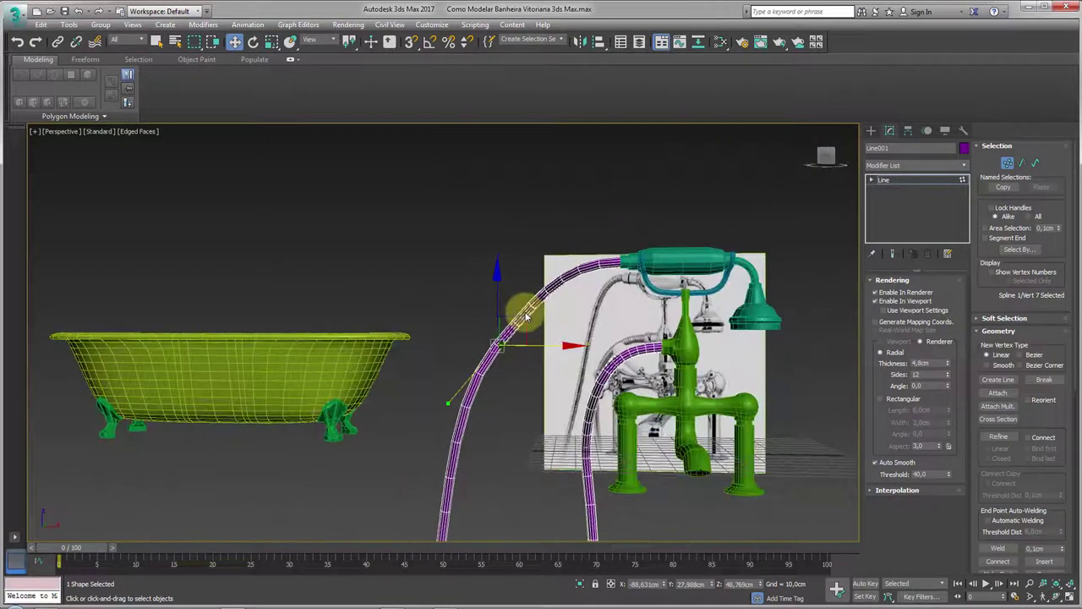
mouse_move(522, 314)
mouse_down()
mouse_move(575, 348)
mouse_move(561, 313)
mouse_move(544, 317)
mouse_move(598, 361)
mouse_up()
key(e)
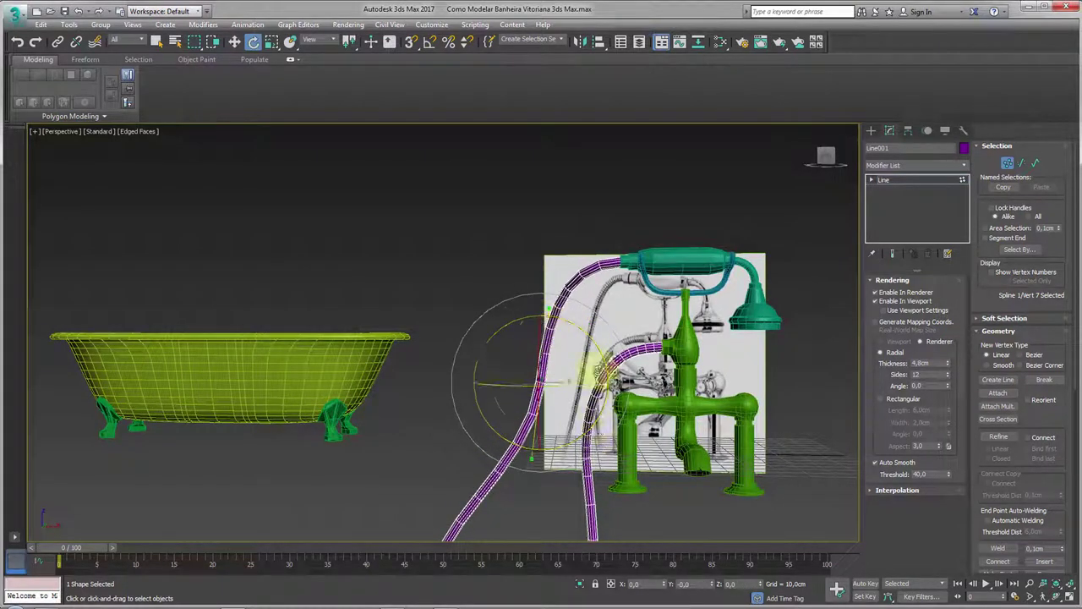
scroll(599, 362, down, 3)
mouse_move(598, 362)
middle_down()
mouse_move(614, 366)
mouse_move(495, 335)
middle_up()
Move the three bottom vertices to stretch the loop long and narrow below the faucet.
mouse_move(516, 456)
mouse_down()
mouse_move(634, 386)
mouse_move(685, 403)
mouse_up()
key(w)
click(884, 180)
mouse_move(710, 235)
alt+middle_down()
mouse_move(680, 383)
mouse_move(648, 393)
alt+middle_up()
scroll(645, 392, up, 3)
scroll(649, 355, up, 5)
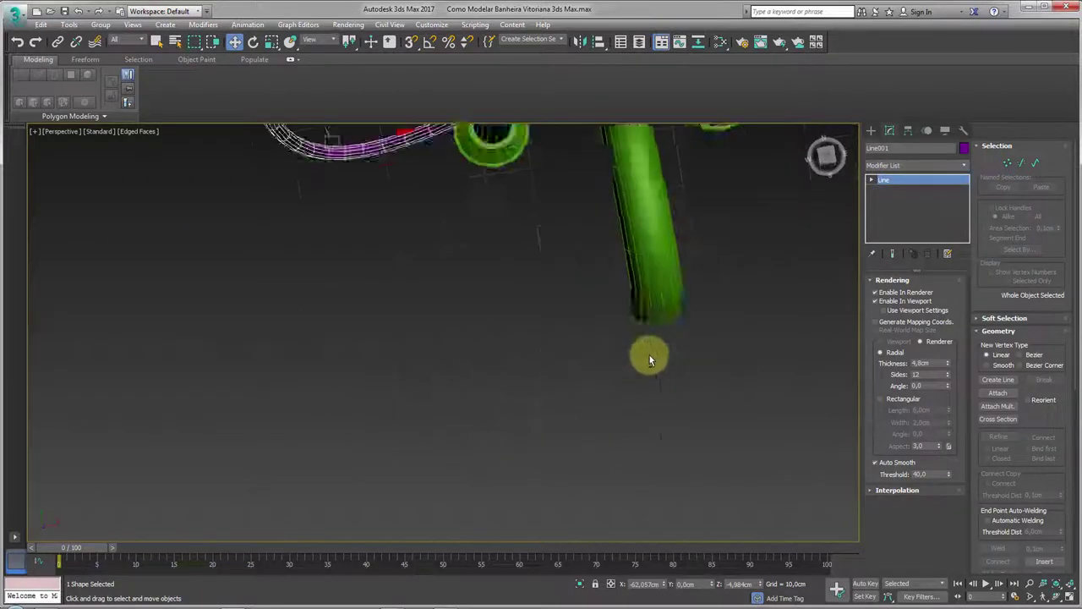
mouse_move(649, 355)
alt+middle_down()
mouse_move(642, 254)
mouse_move(585, 437)
alt+middle_up()
scroll(515, 324, up, 5)
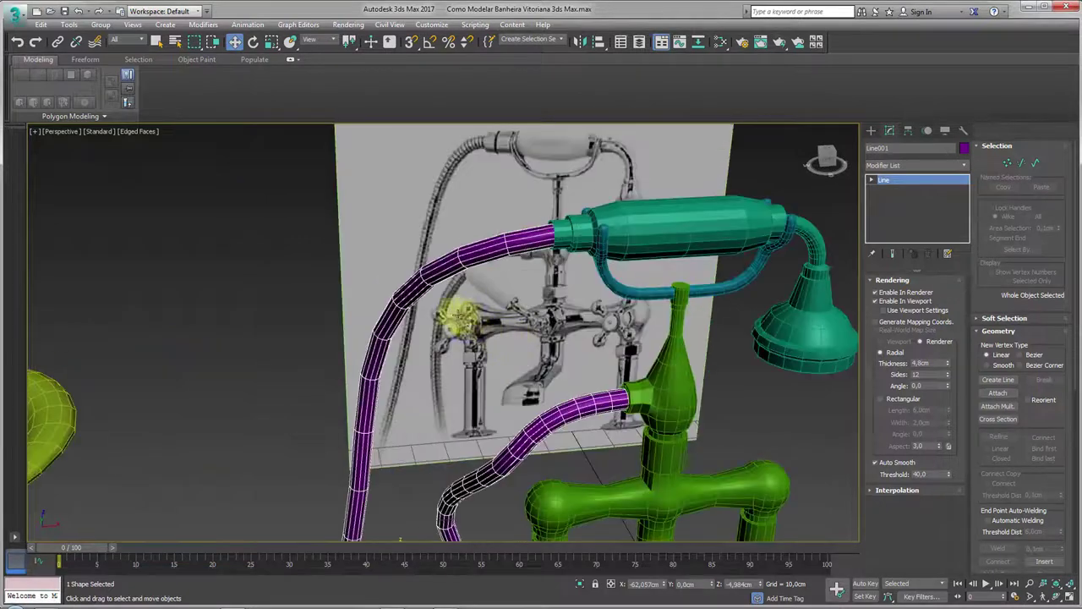
scroll(471, 315, up, 3)
scroll(461, 317, up, 3)
scroll(465, 308, down, 8)
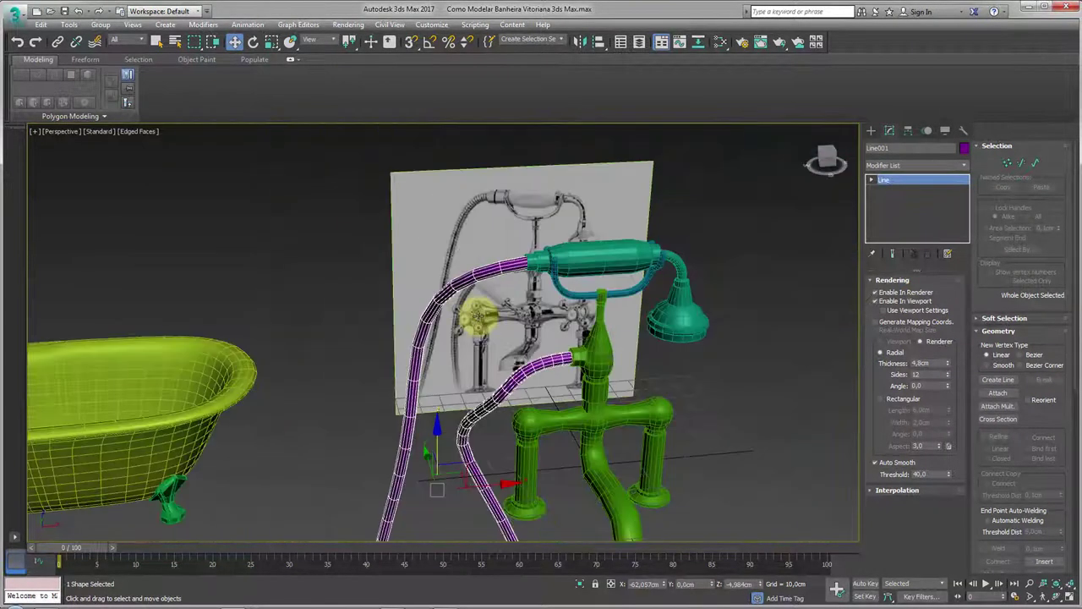
middle_drag(689, 382, 435, 315)
Draw a new cube-shaped box beside the faucet.
click(871, 132)
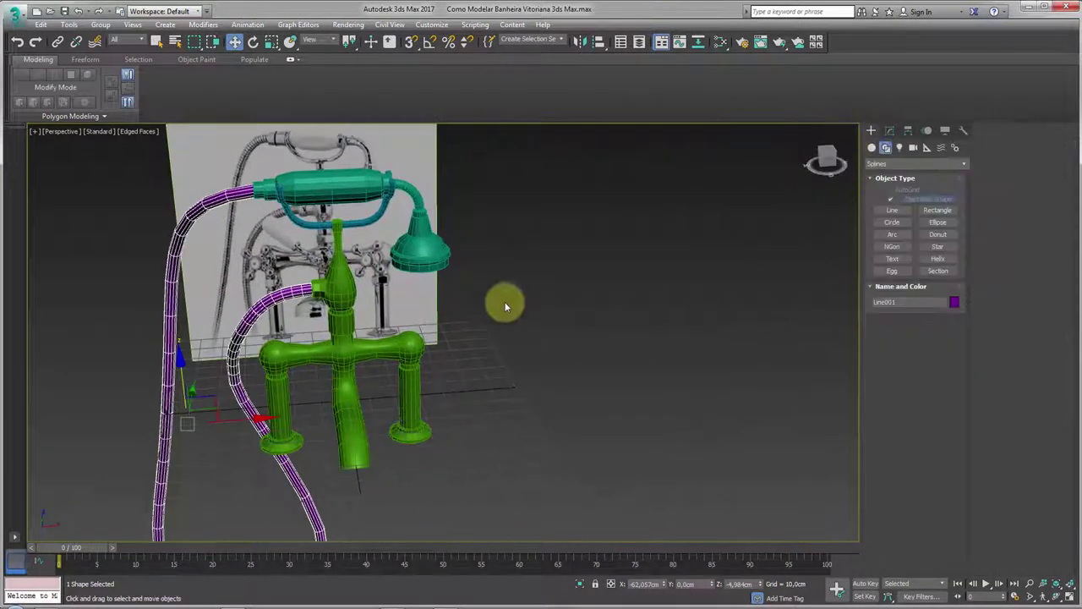
click(381, 349)
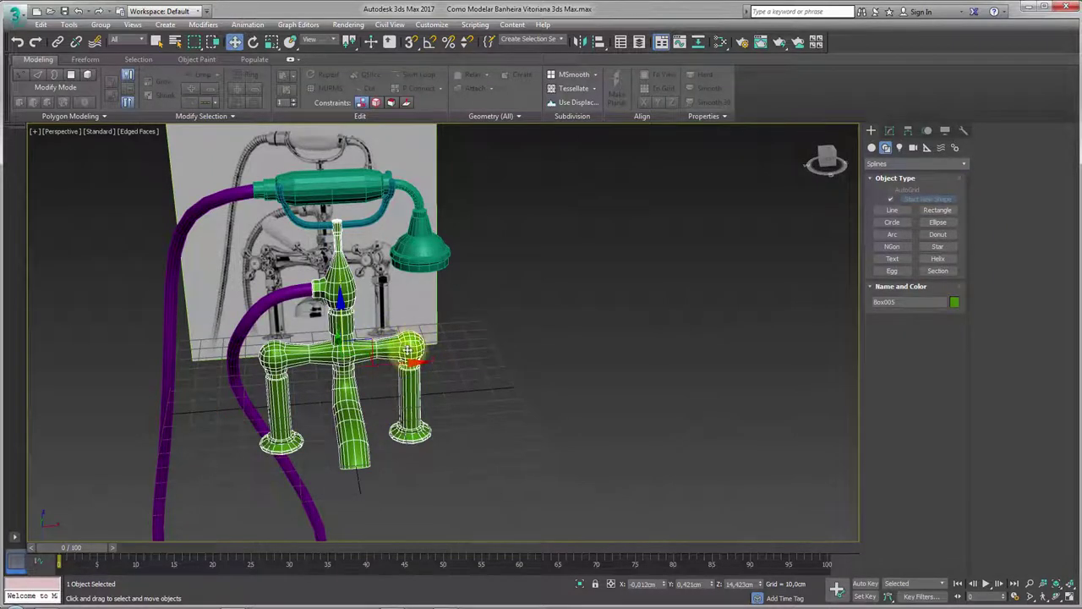
scroll(398, 353, up, 3)
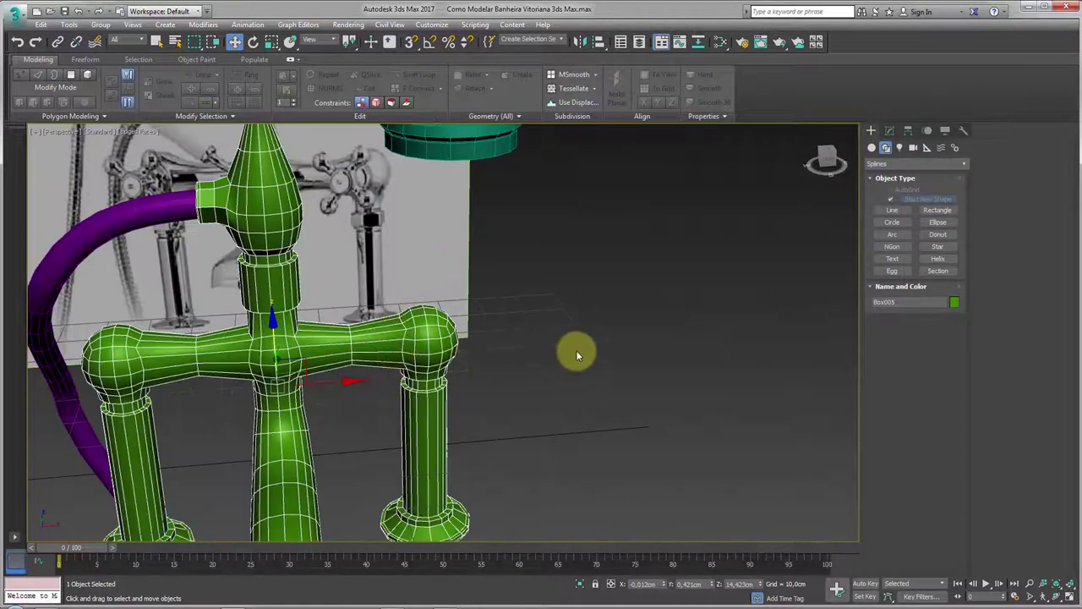
click(872, 147)
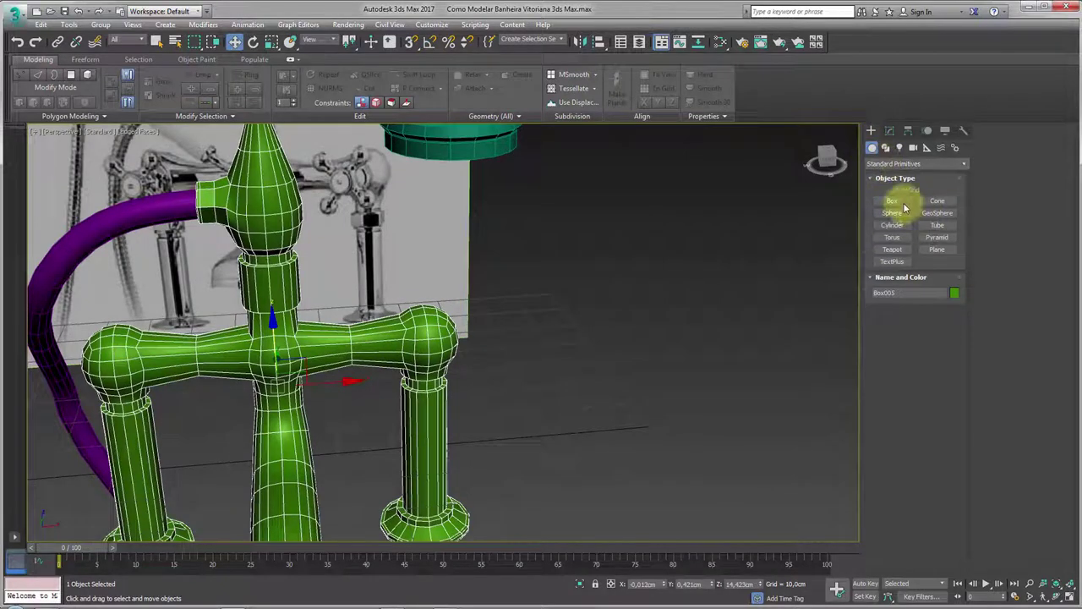
click(895, 202)
click(898, 324)
drag(678, 381, 701, 415)
alt+middle_drag(701, 415, 742, 305)
Smooth the cube with TurboSmooth at 2 iterations and convert it to Editable Poly.
click(889, 130)
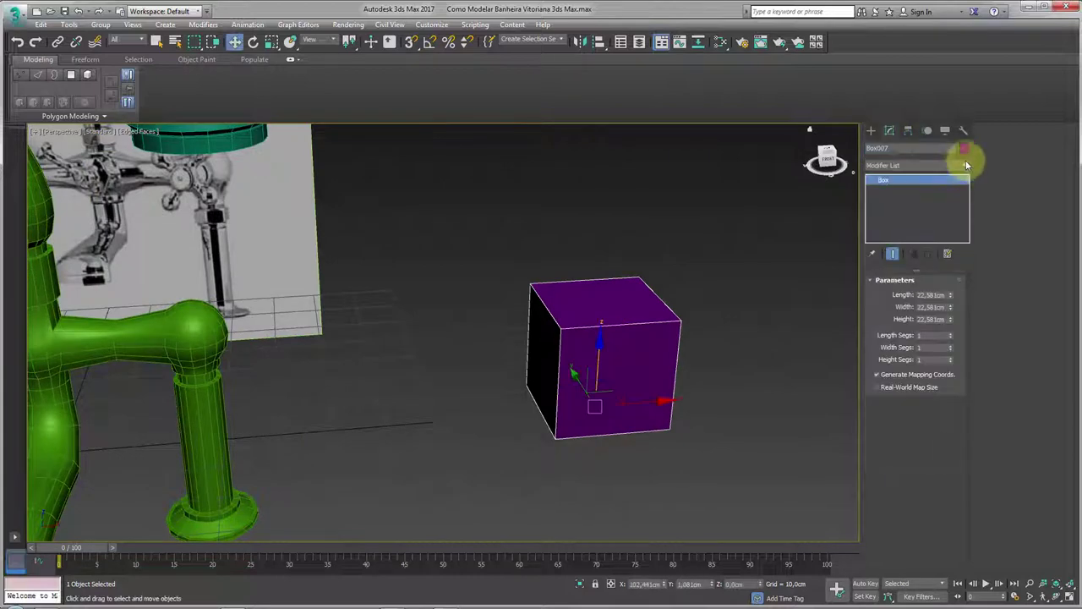
click(965, 163)
scroll(944, 508, down, 10)
click(895, 422)
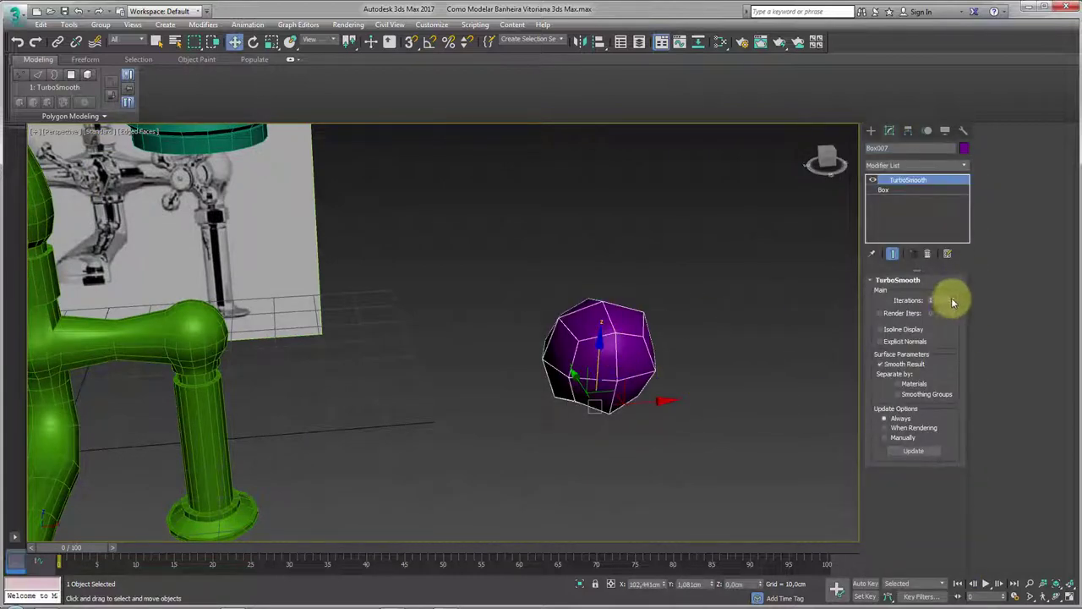
click(952, 297)
right_click(687, 337)
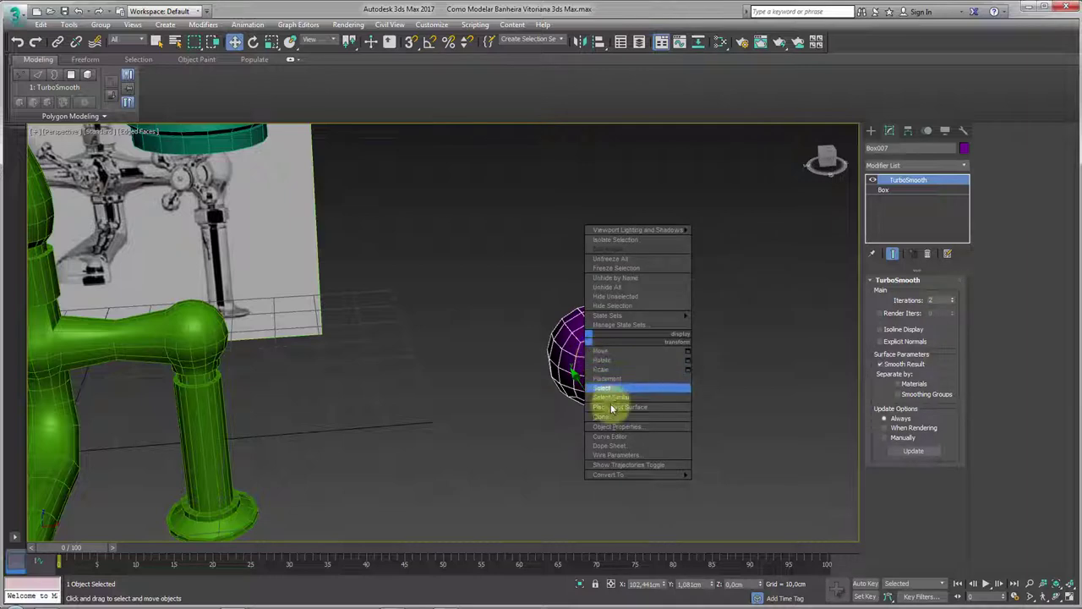
click(712, 483)
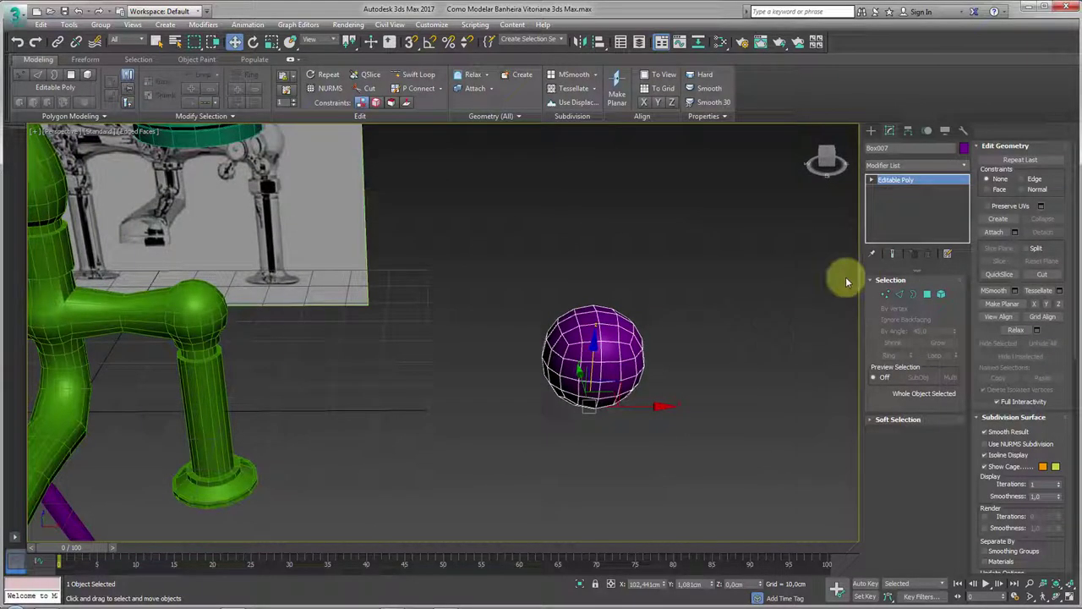
Try opening a hole by deleting a single vertex, then undo the attempt.
click(884, 296)
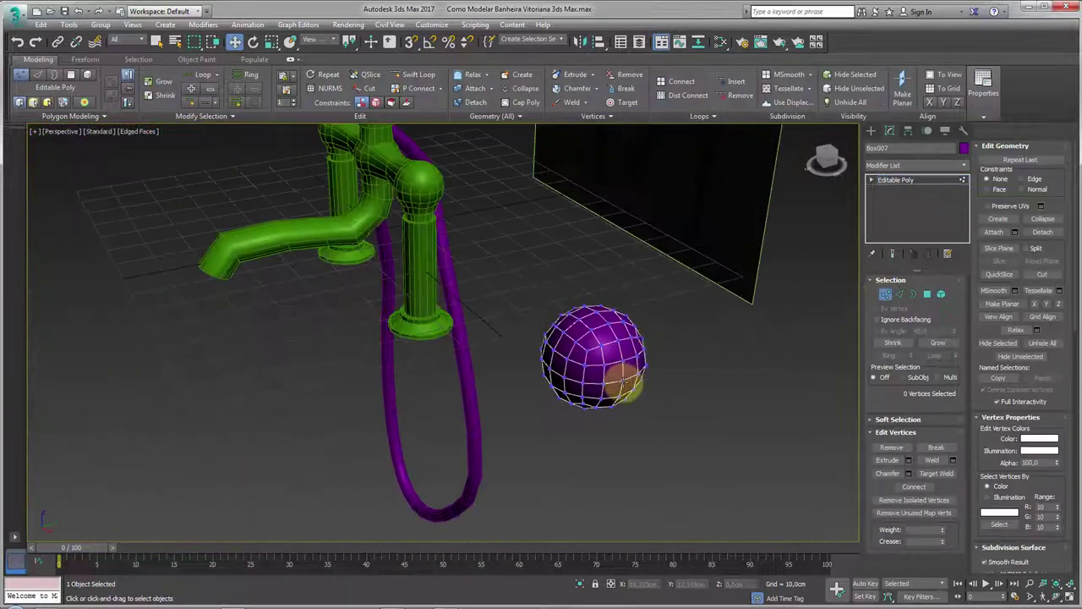
click(624, 384)
key(Delete)
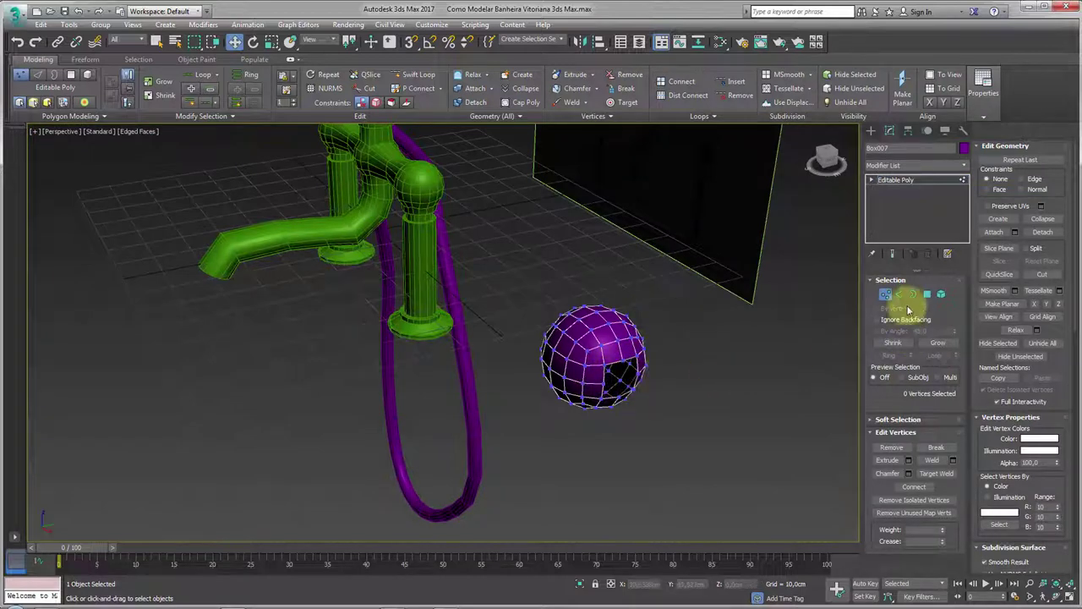
click(913, 294)
click(622, 406)
click(826, 316)
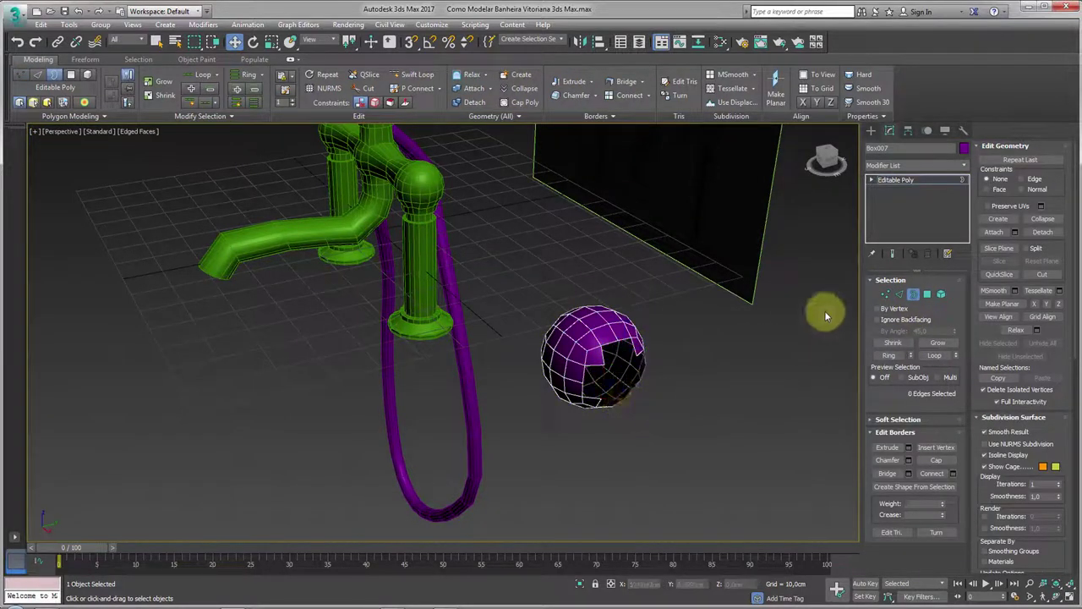
click(662, 366)
ctrl+click(928, 294)
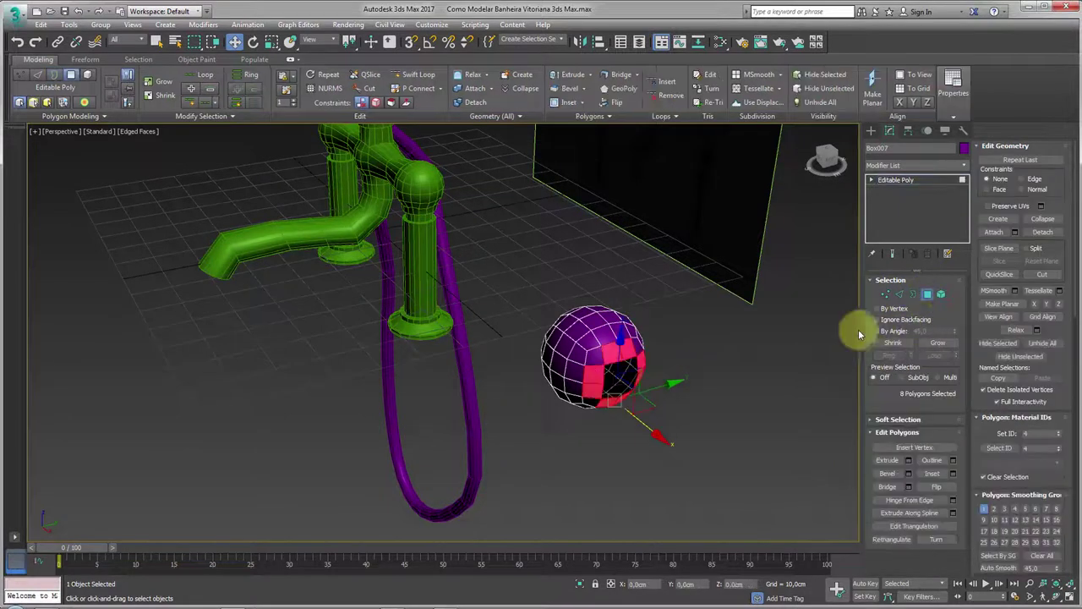
scroll(588, 369, up, 4)
click(771, 355)
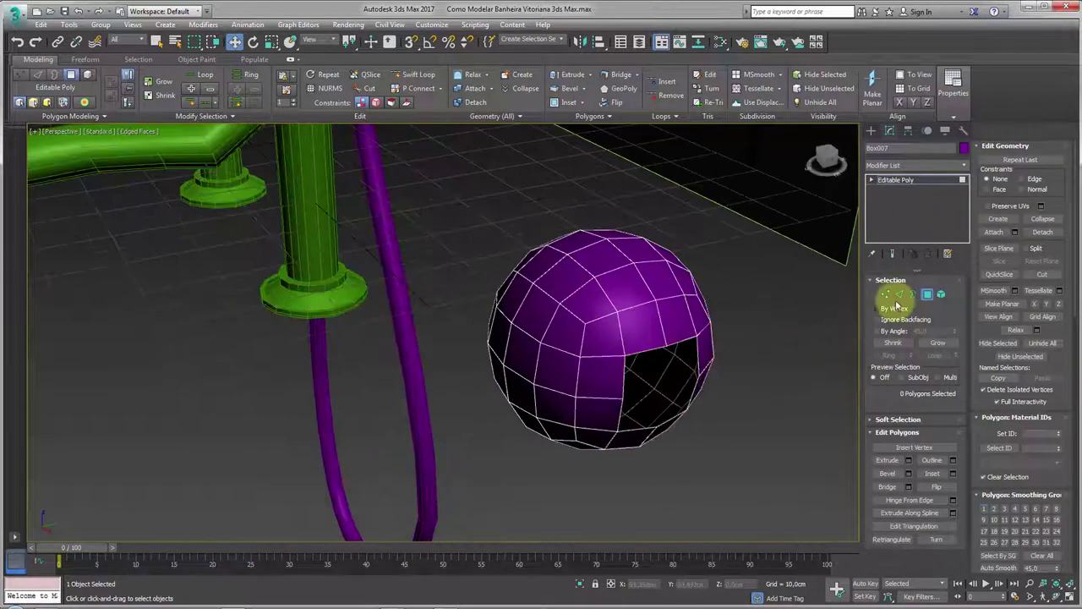
key(ctrl+z)
key(ctrl+z)
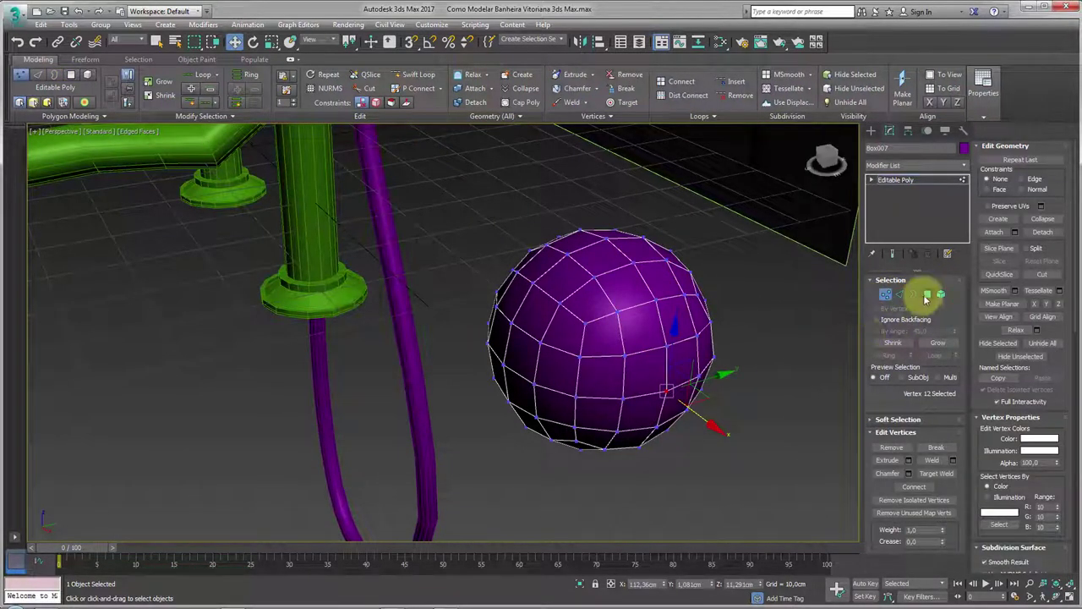
Delete a patch of 16 polygons and scale the hole's border rim smaller.
ctrl+click(928, 294)
click(935, 345)
key(Delete)
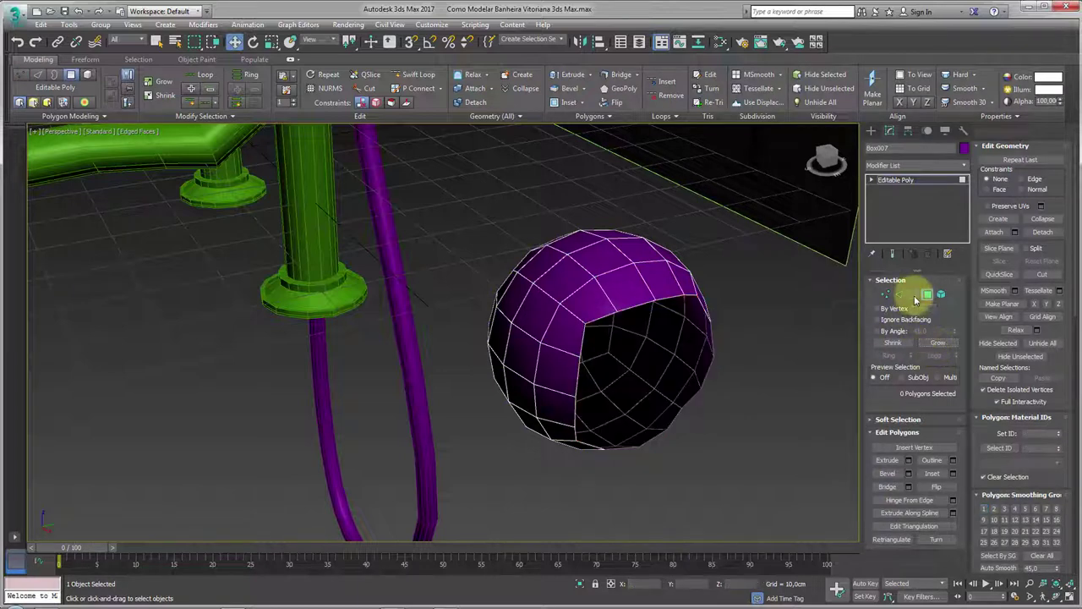
click(913, 294)
click(691, 379)
alt+middle_drag(692, 379, 693, 399)
key(e)
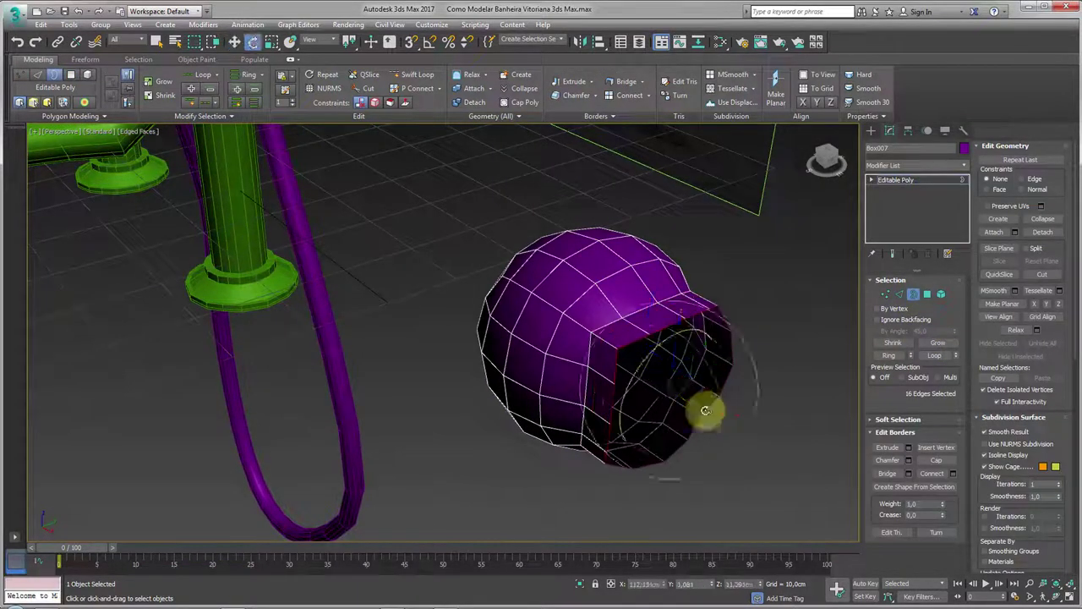
key(r)
drag(676, 387, 685, 430)
Add a Spherify modifier to round the ball out again.
click(964, 165)
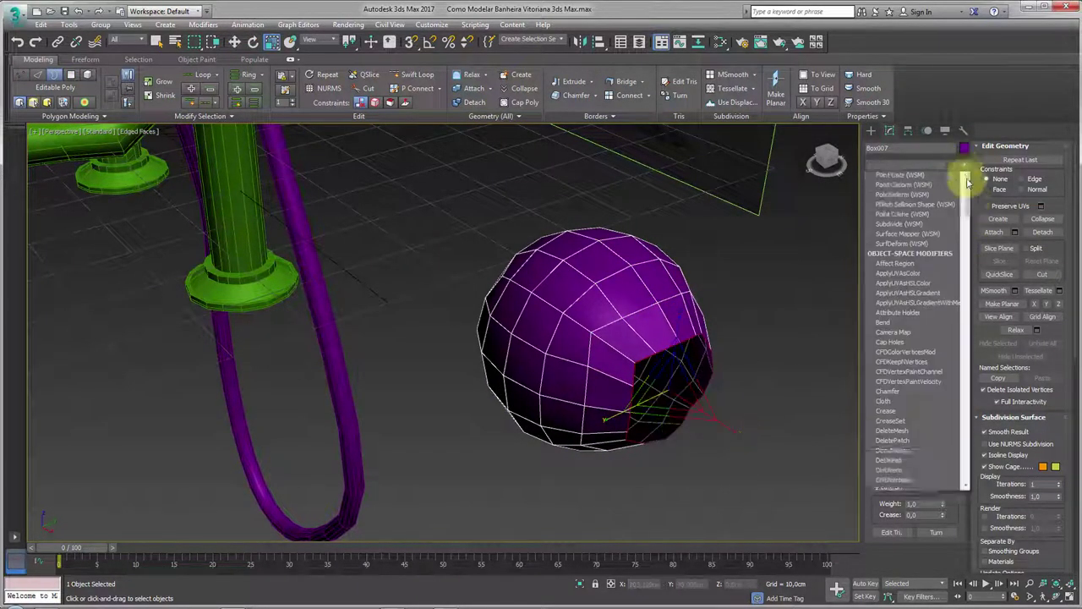
drag(968, 182, 949, 503)
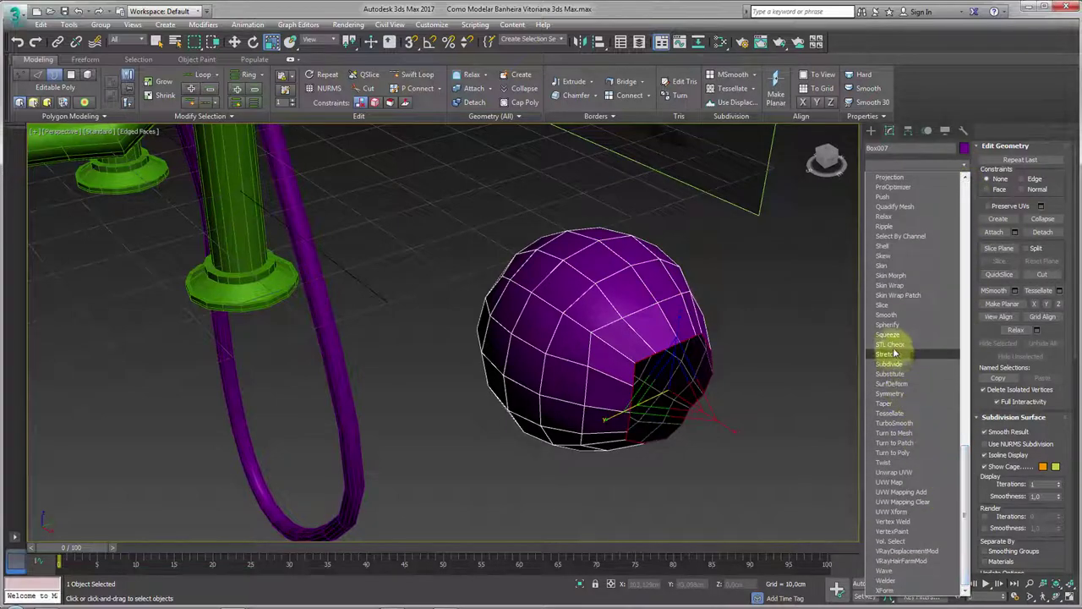
click(886, 326)
mouse_move(754, 401)
alt+middle_down()
mouse_move(716, 377)
mouse_move(772, 380)
alt+middle_up()
right_click(674, 326)
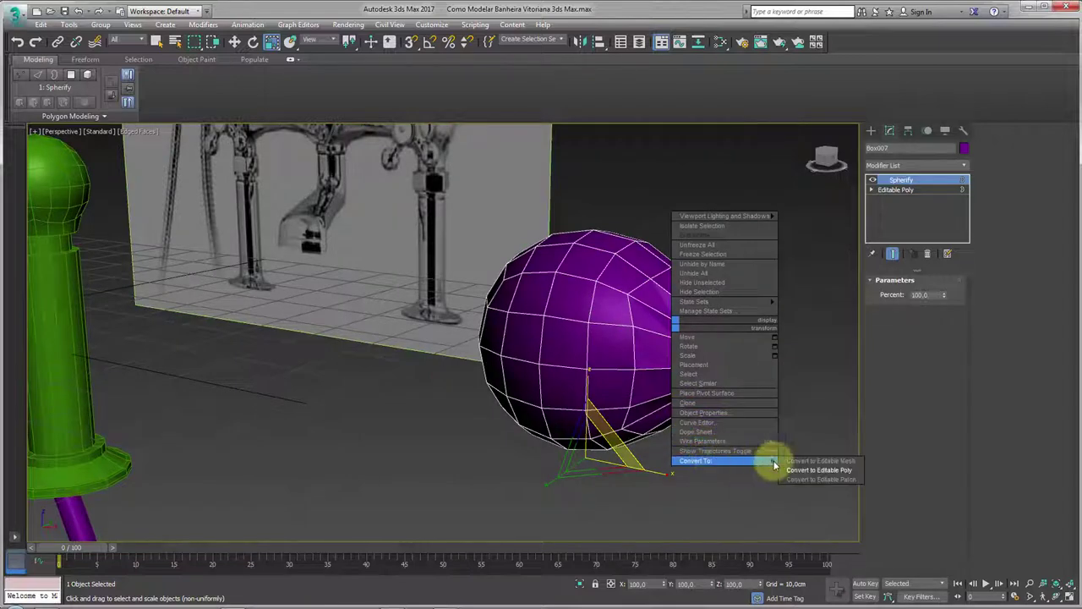
Convert back to Editable Poly and extrude the opening's border into a neck to the right.
click(821, 468)
click(913, 294)
click(701, 339)
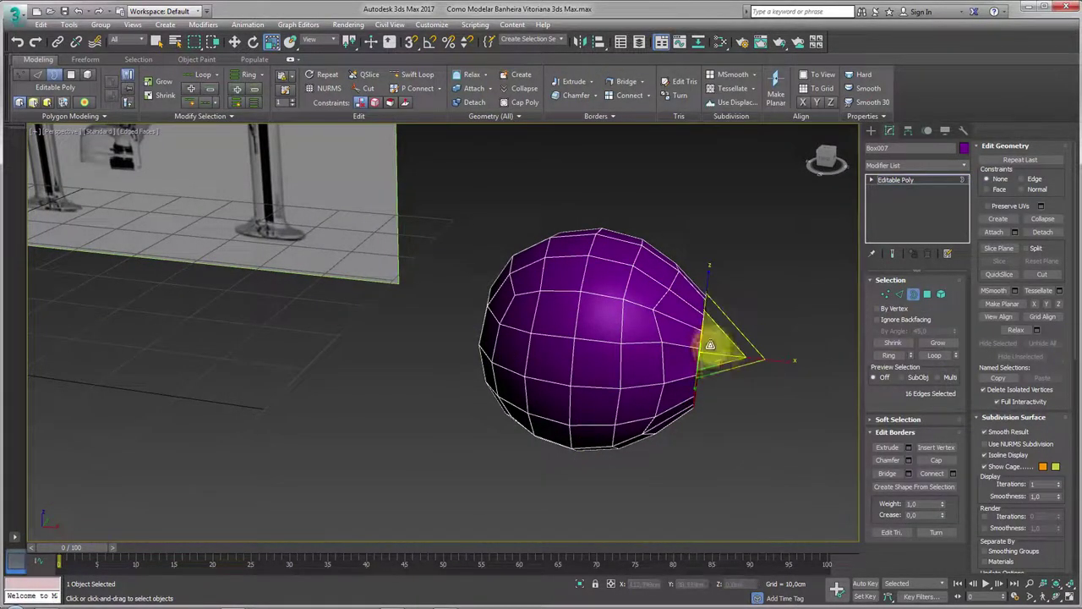
scroll(735, 364, down, 3)
key(w)
shift+drag(772, 361, 833, 373)
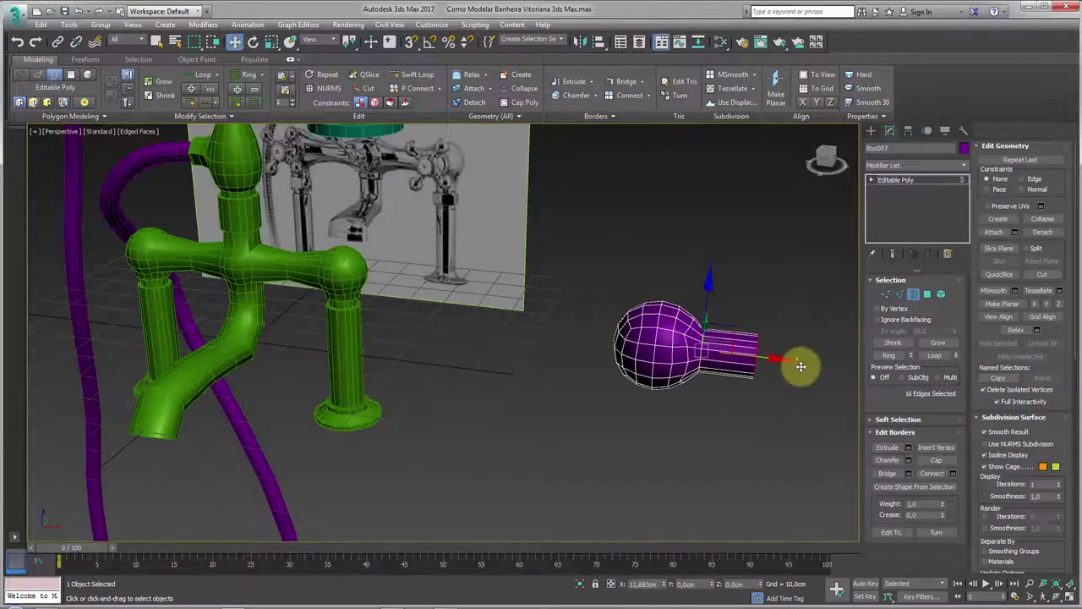
Delete the end-cap polygons at the tip of the neck.
click(928, 294)
alt+middle_drag(815, 330, 765, 351)
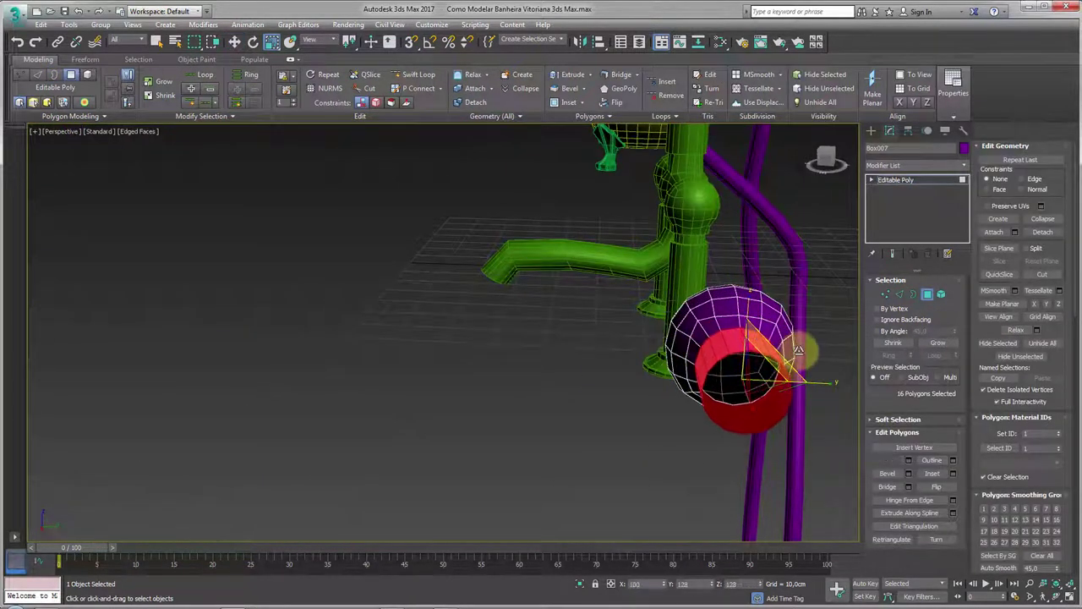
mouse_move(782, 359)
alt+middle_down()
mouse_move(842, 392)
mouse_move(882, 317)
alt+middle_up()
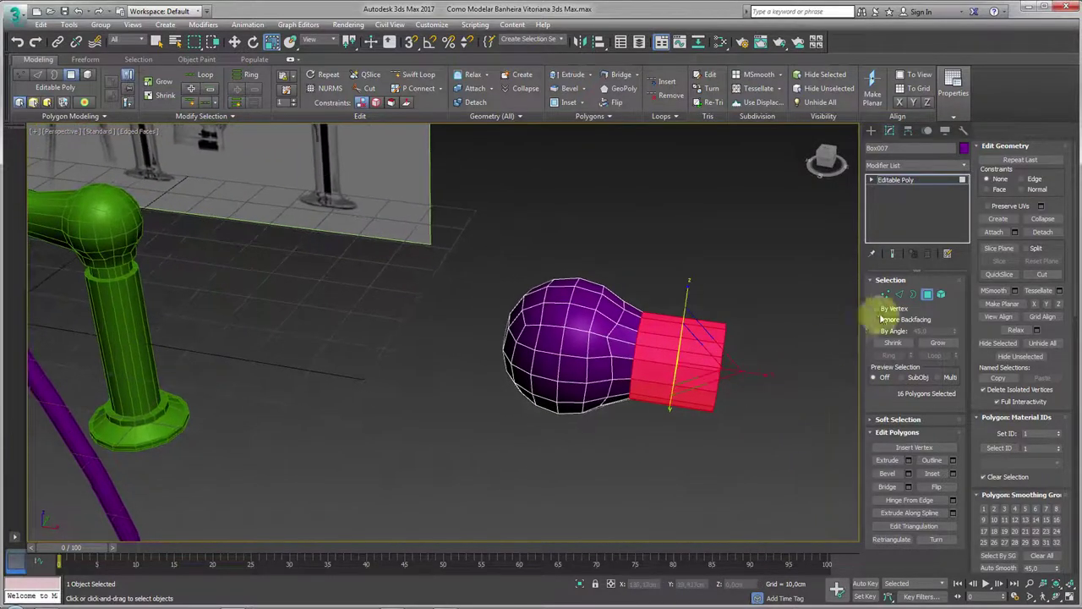
key(Delete)
click(914, 294)
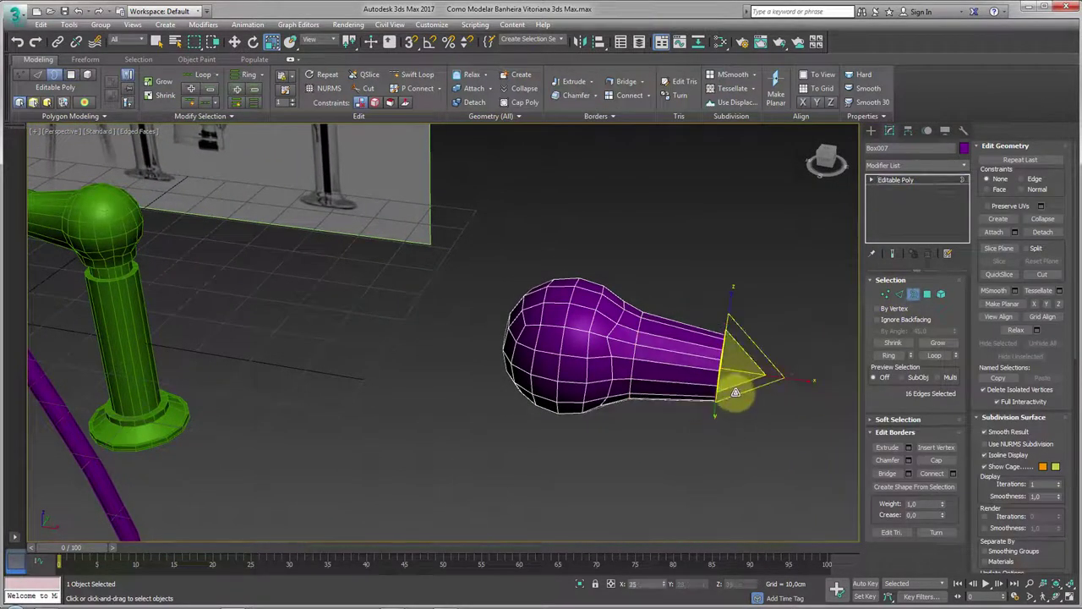
Add a Symmetry modifier with Flip so the mirrored bulb forms a dumbbell.
click(963, 165)
drag(964, 191, 970, 507)
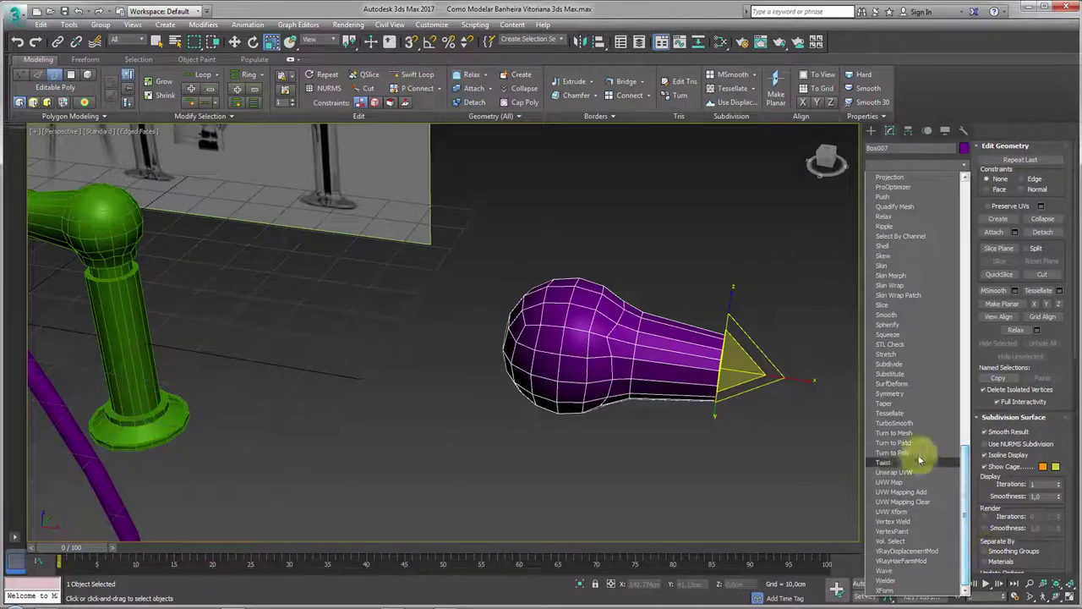
click(906, 395)
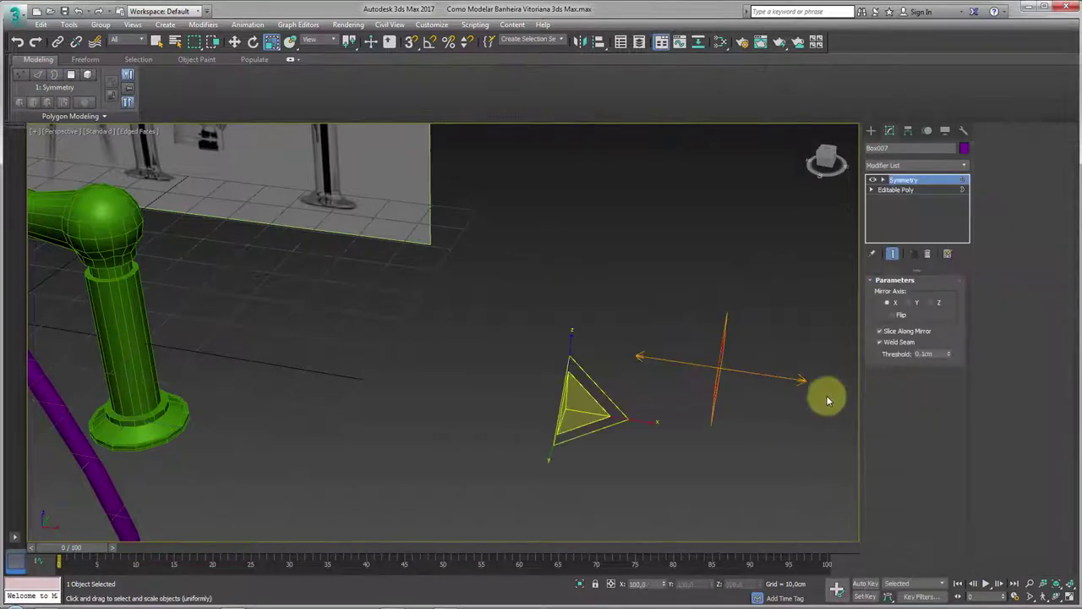
click(898, 319)
alt+middle_drag(732, 388, 658, 372)
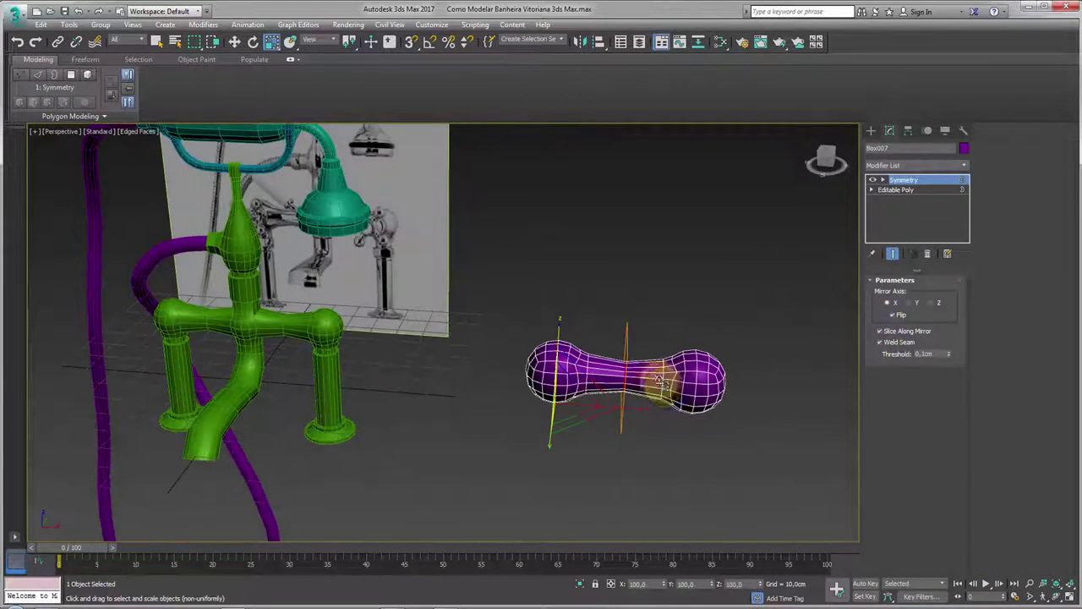
right_click(658, 372)
Collapse the dumbbell to Editable Poly and chamfer the edge loops around the neck.
click(797, 518)
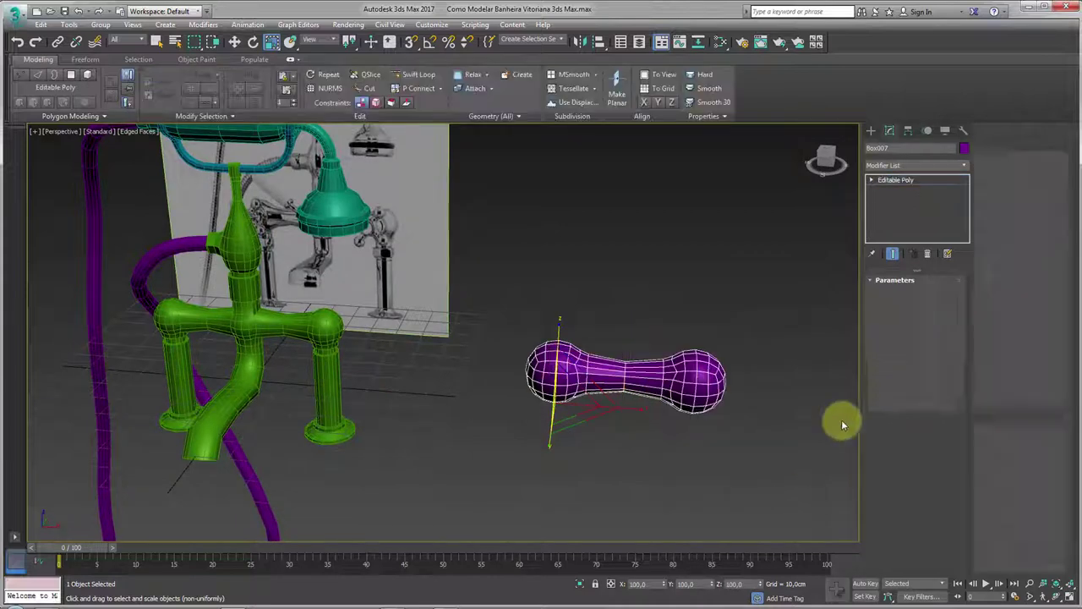
click(899, 294)
scroll(684, 350, up, 2)
double_click(629, 394)
scroll(612, 350, up, 2)
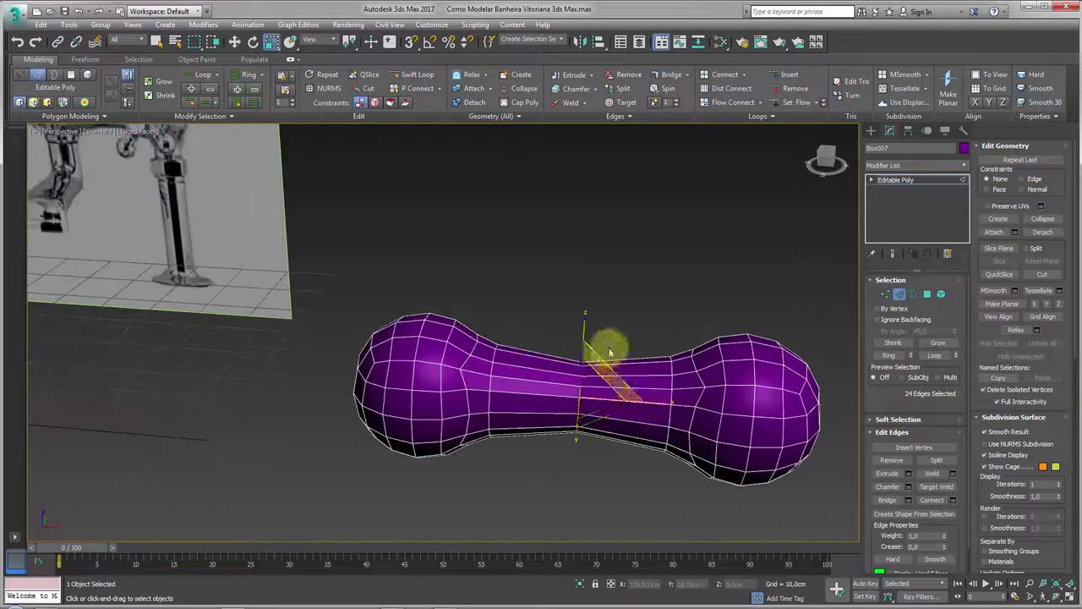
shift+click(541, 397)
click(879, 500)
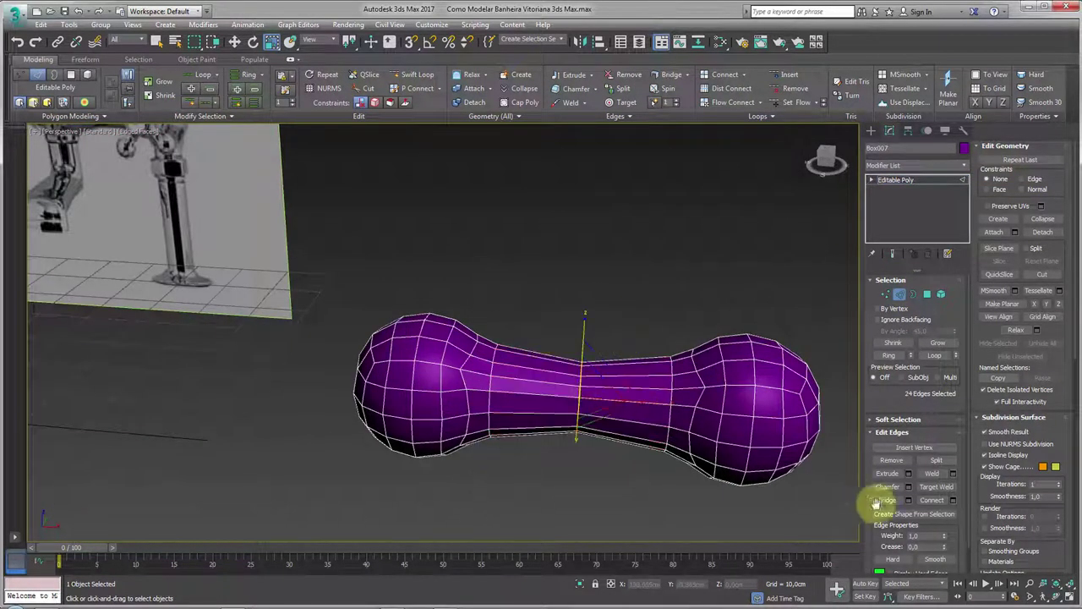
click(909, 488)
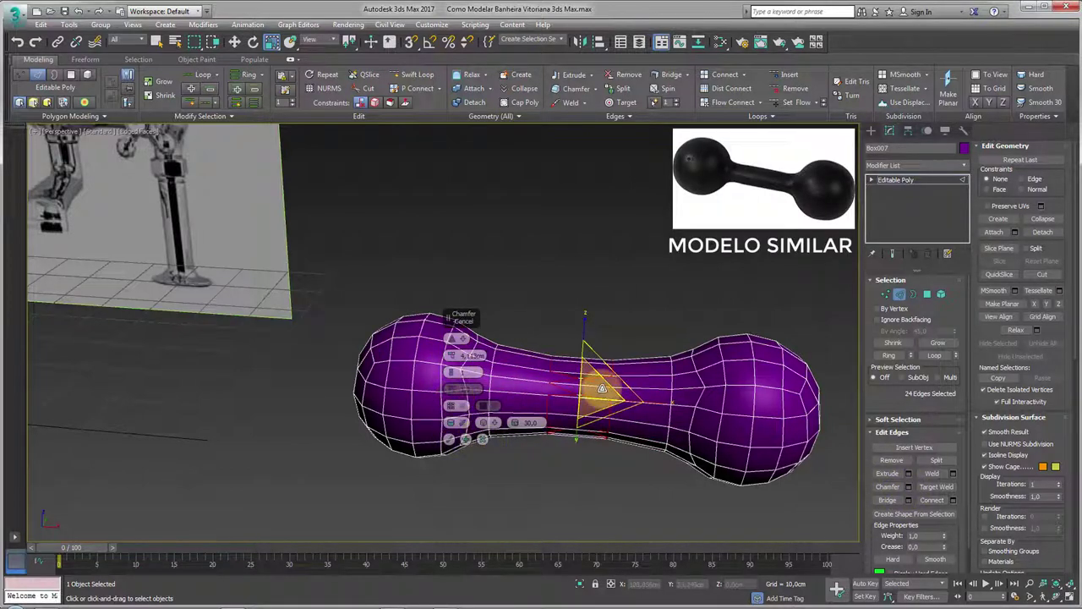
scroll(646, 379, up, 4)
click(474, 438)
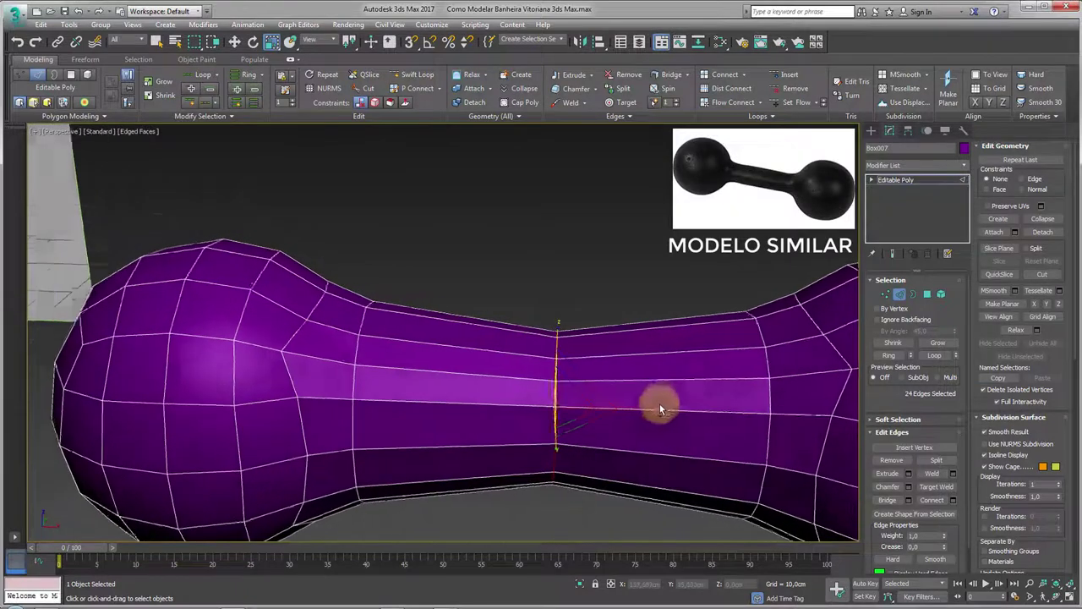
Remove the two selected vertices at the centre of the neck.
click(885, 293)
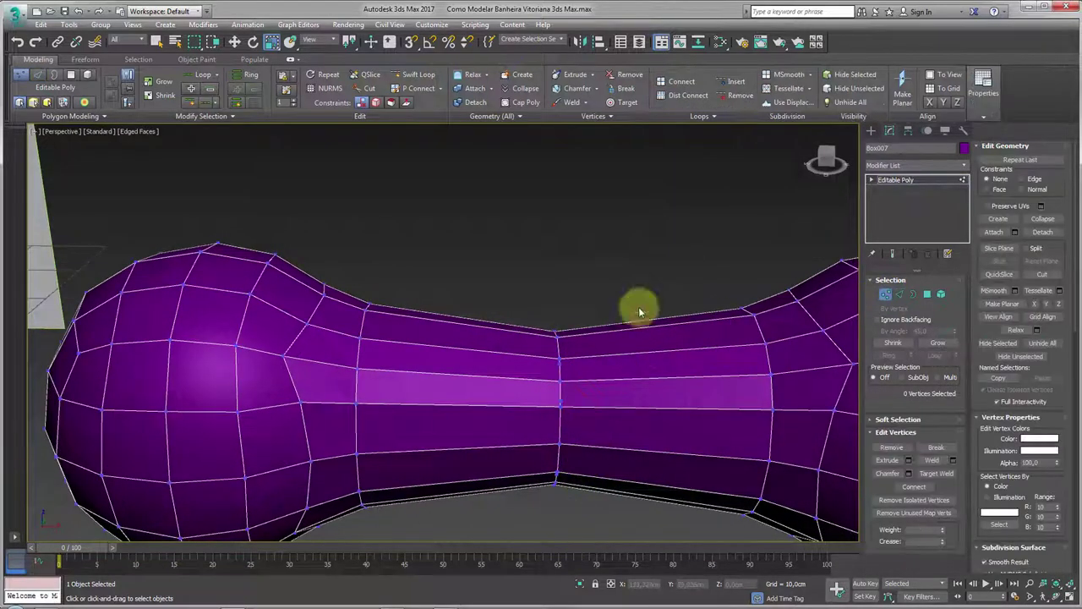
drag(554, 320, 563, 459)
key(z)
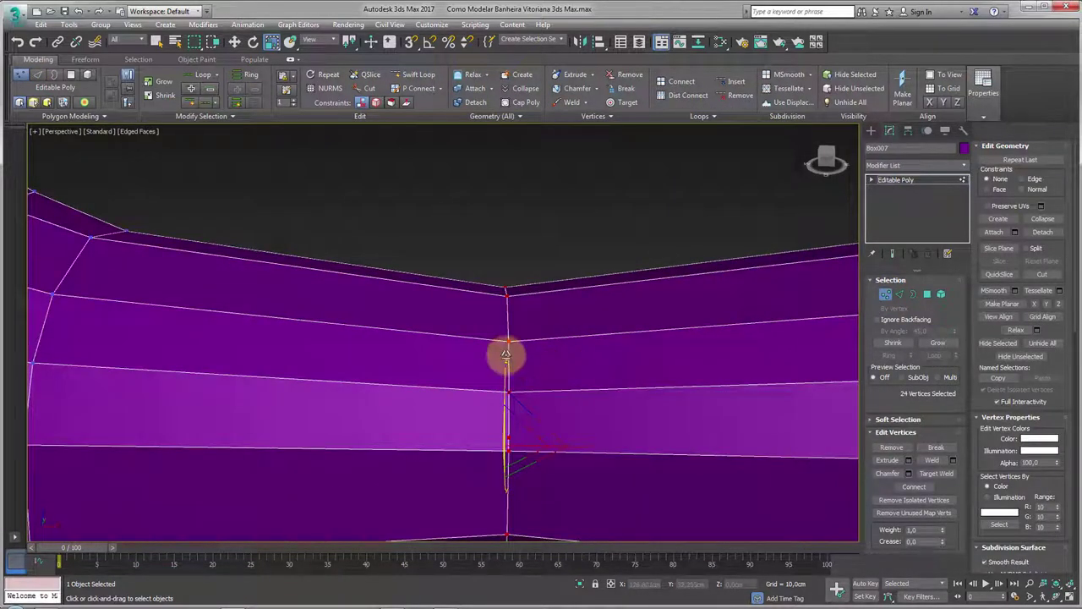
scroll(507, 437, down, 5)
scroll(515, 466, down, 2)
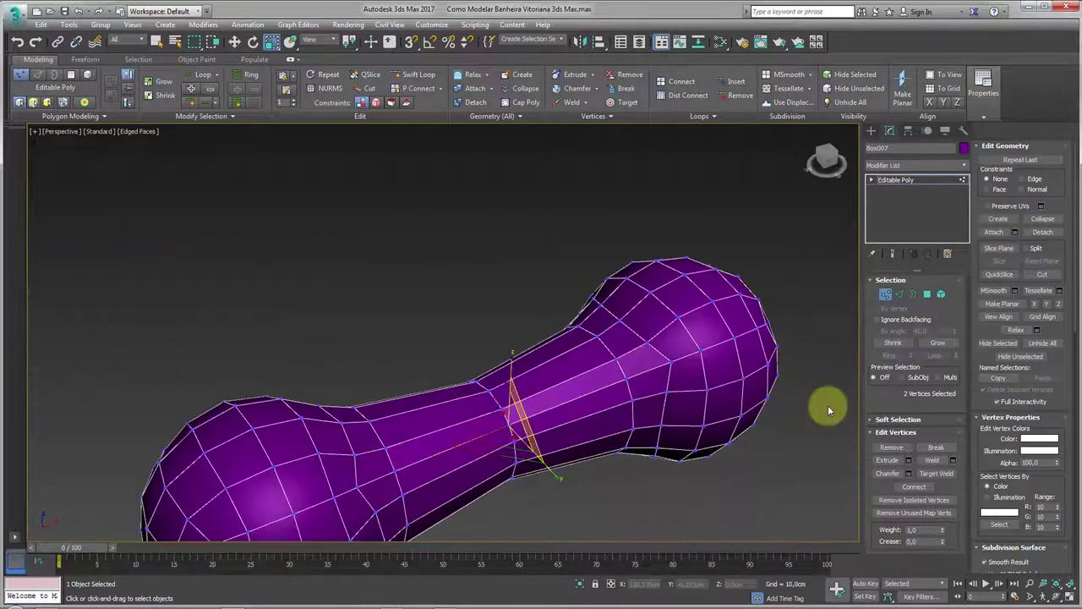
click(896, 450)
Select a pair of adjacent vertices on the neck's centre seam.
alt+middle_drag(507, 449, 623, 417)
scroll(515, 367, up, 3)
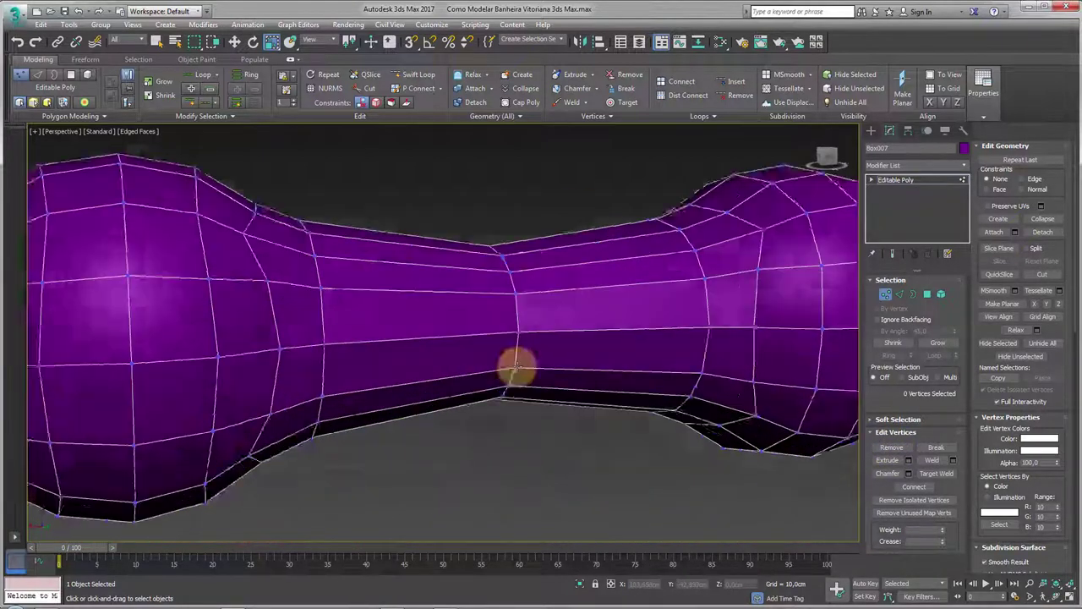
scroll(529, 338, up, 3)
click(510, 374)
alt+middle_drag(522, 254, 510, 240)
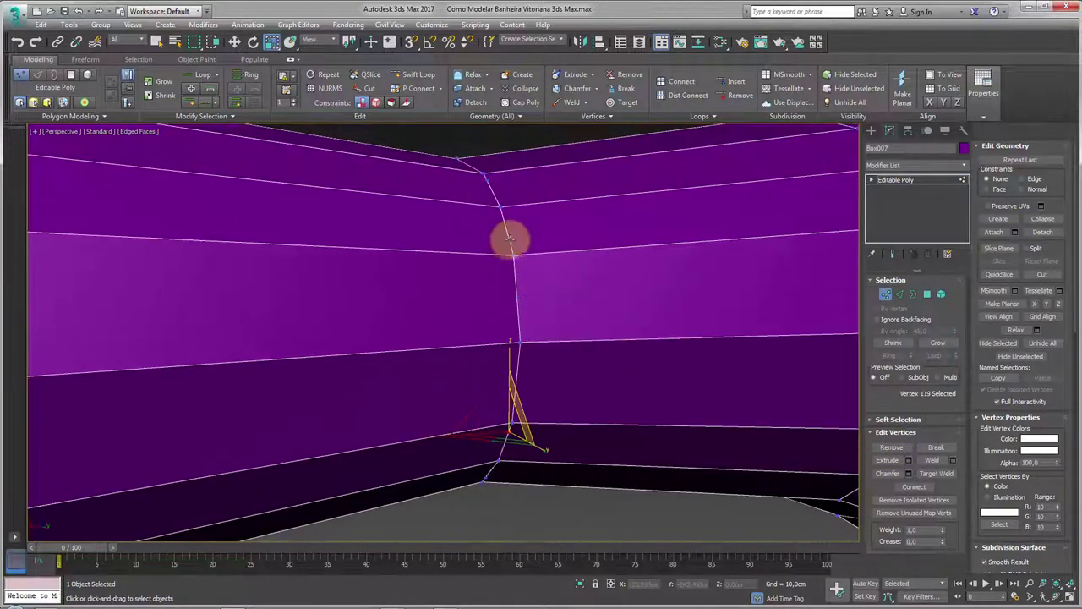
ctrl+click(508, 245)
Weld the seam vertices together, discarding a trial chamfer on the centre loop.
click(898, 453)
scroll(696, 336, down, 5)
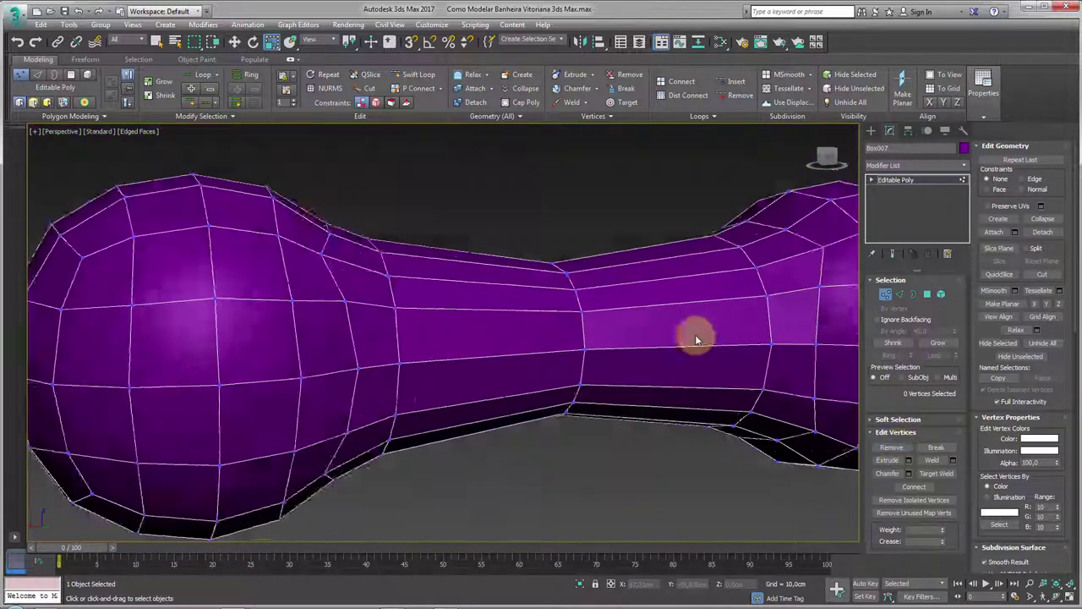
scroll(696, 335, down, 2)
click(899, 294)
click(909, 486)
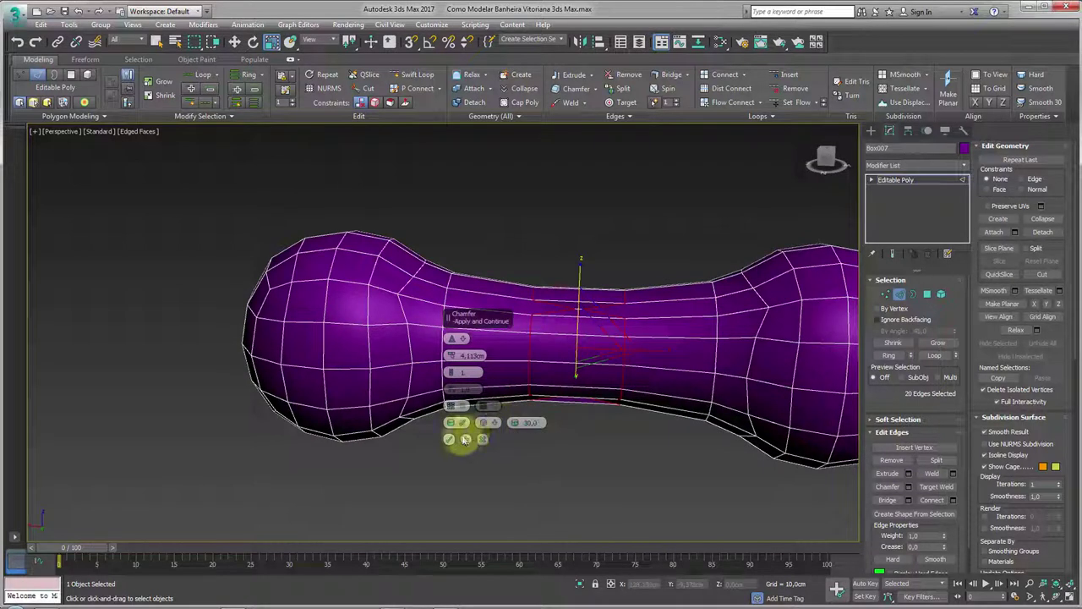
click(482, 439)
click(885, 294)
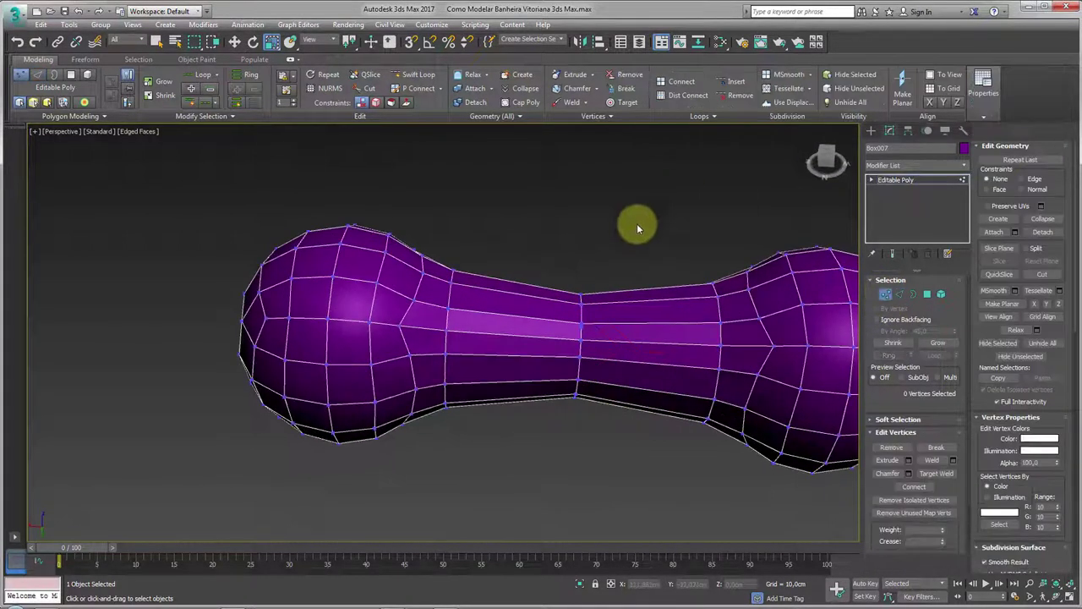
click(930, 459)
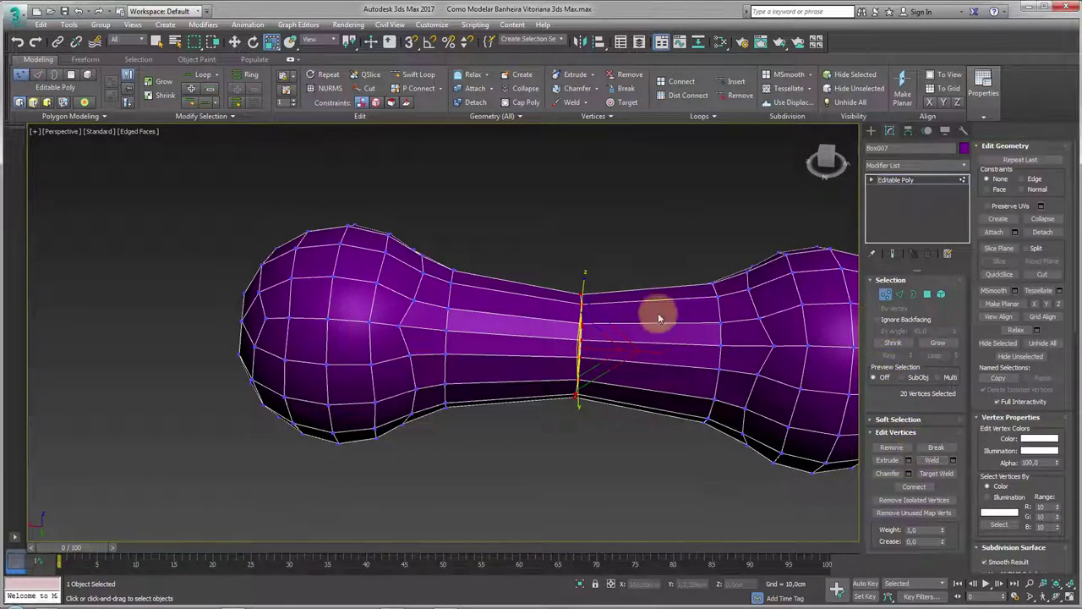
Select two more stray seam vertices and remove them.
scroll(643, 323, up, 2)
scroll(592, 351, up, 4)
scroll(494, 365, up, 4)
click(470, 357)
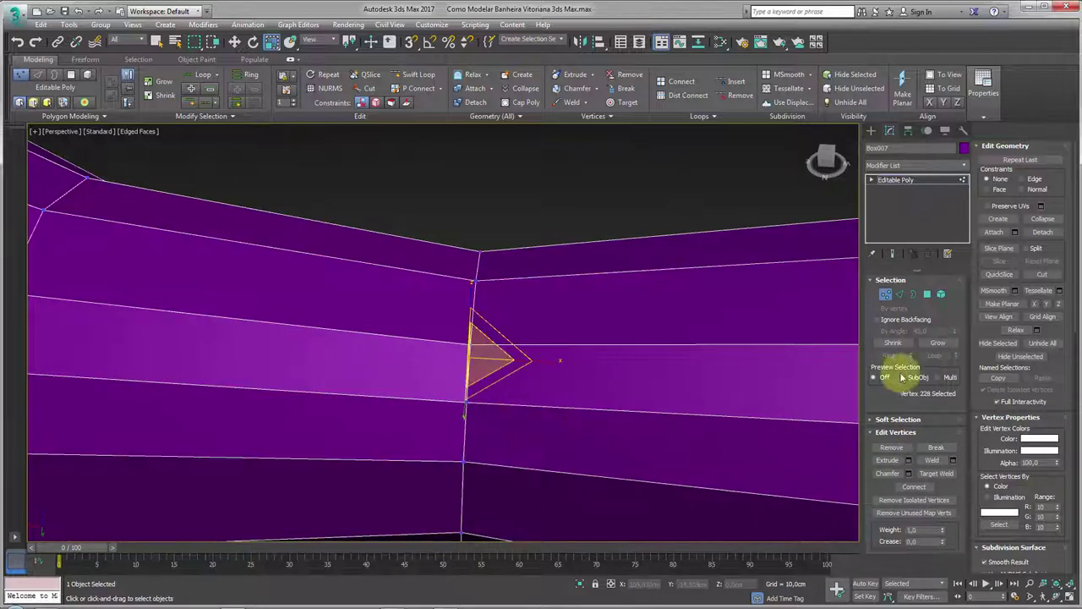
click(508, 466)
scroll(524, 444, down, 5)
mouse_move(537, 426)
alt+middle_down()
mouse_move(532, 331)
mouse_move(514, 287)
alt+middle_up()
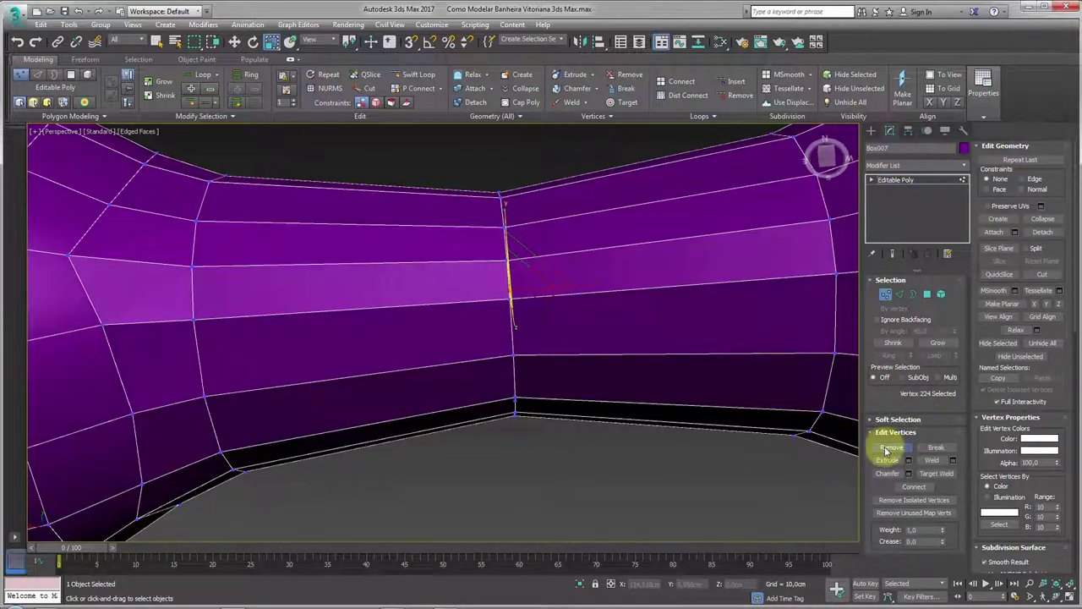
mouse_move(622, 355)
alt+middle_down()
mouse_move(613, 333)
mouse_move(540, 282)
alt+middle_up()
click(537, 246)
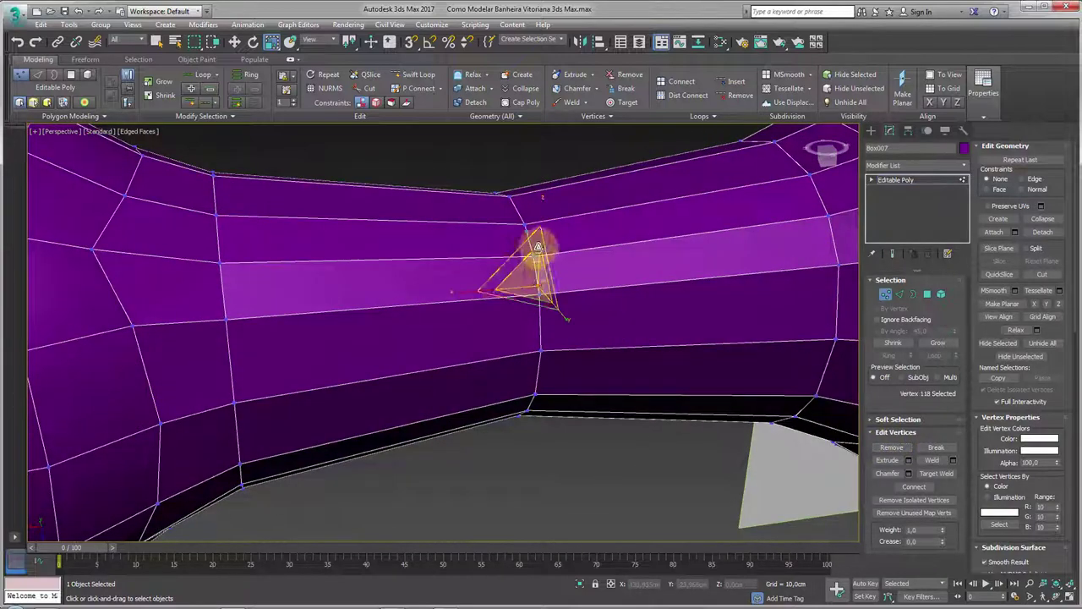
ctrl+click(539, 287)
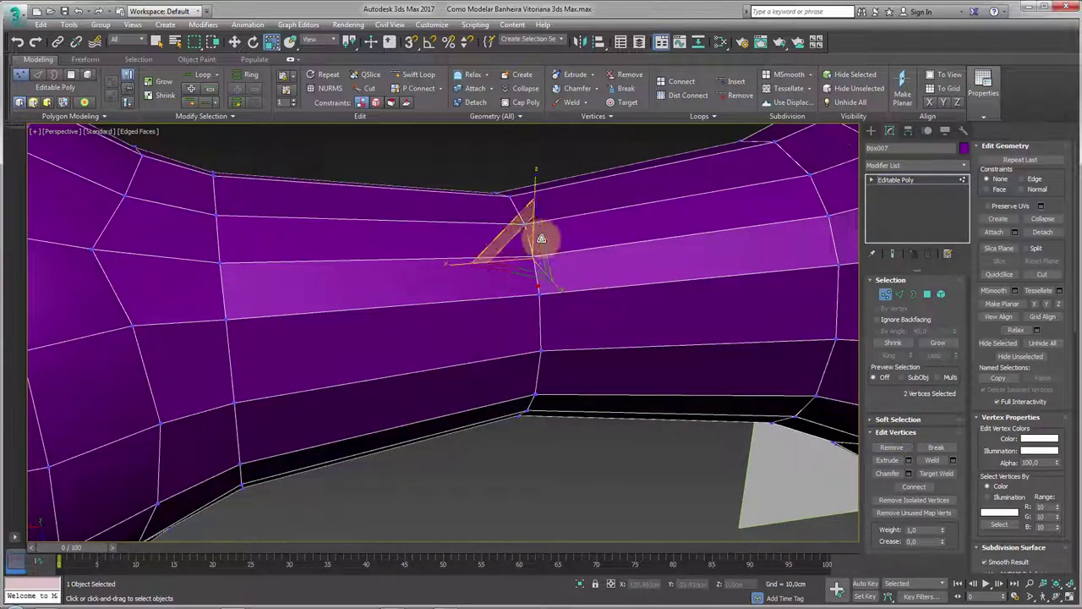
click(894, 442)
alt+middle_drag(743, 409, 594, 323)
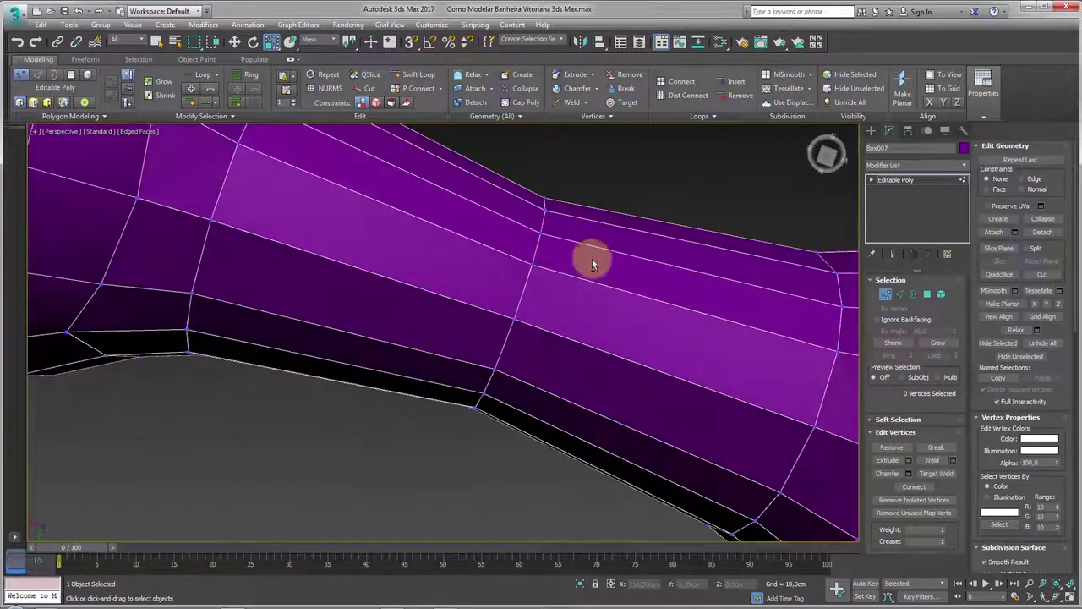
scroll(592, 259, down, 5)
scroll(604, 386, down, 3)
Chamfer the central neck edge loop into two close loops, then return to object level.
click(897, 295)
alt+middle_drag(737, 381, 641, 384)
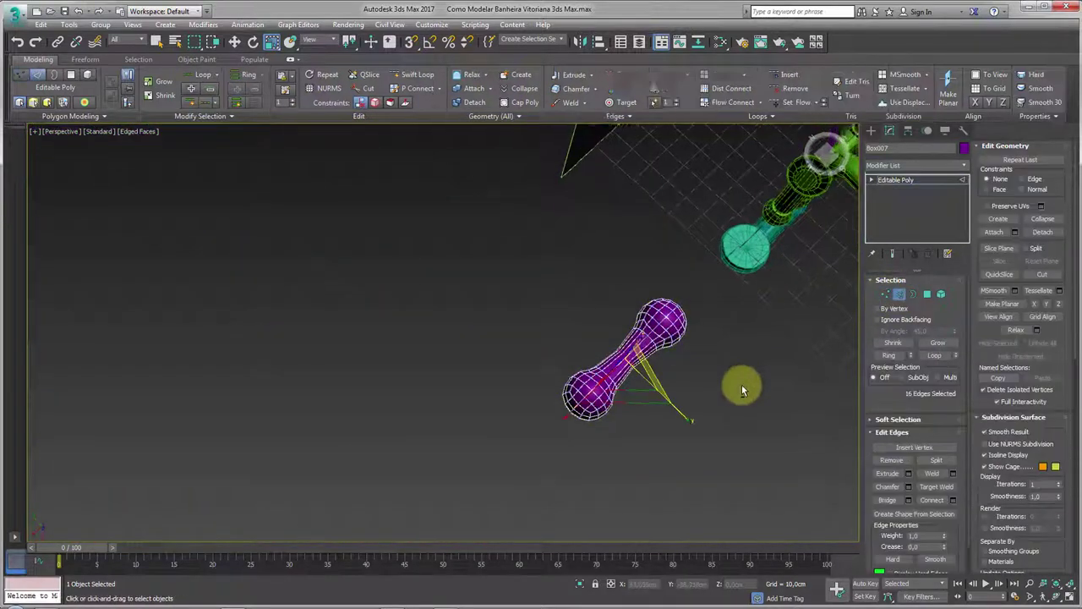
scroll(641, 385, up, 5)
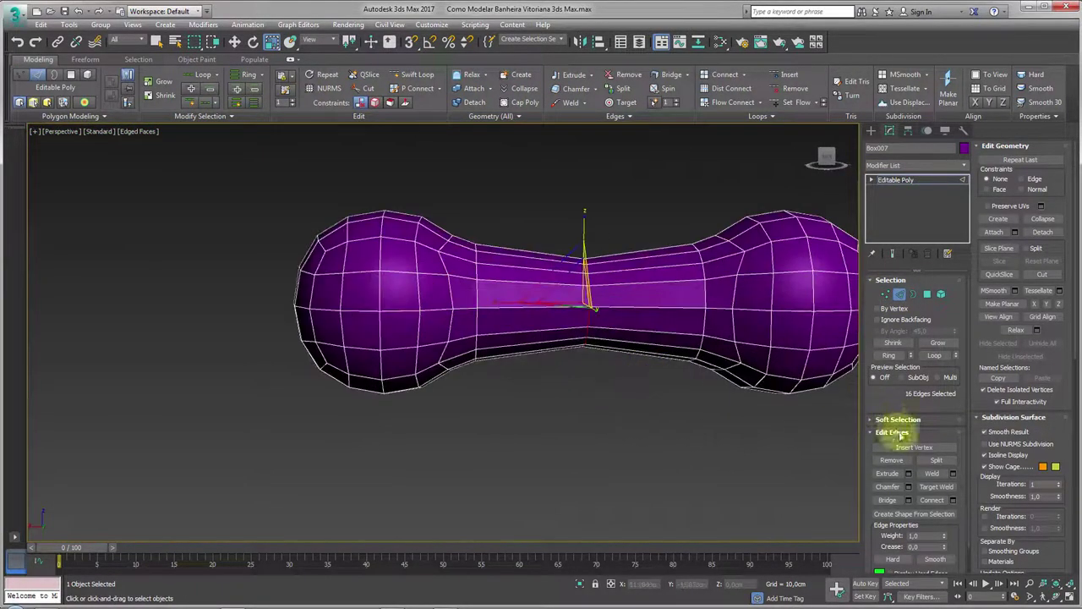
click(909, 487)
alt+middle_drag(659, 338, 624, 417)
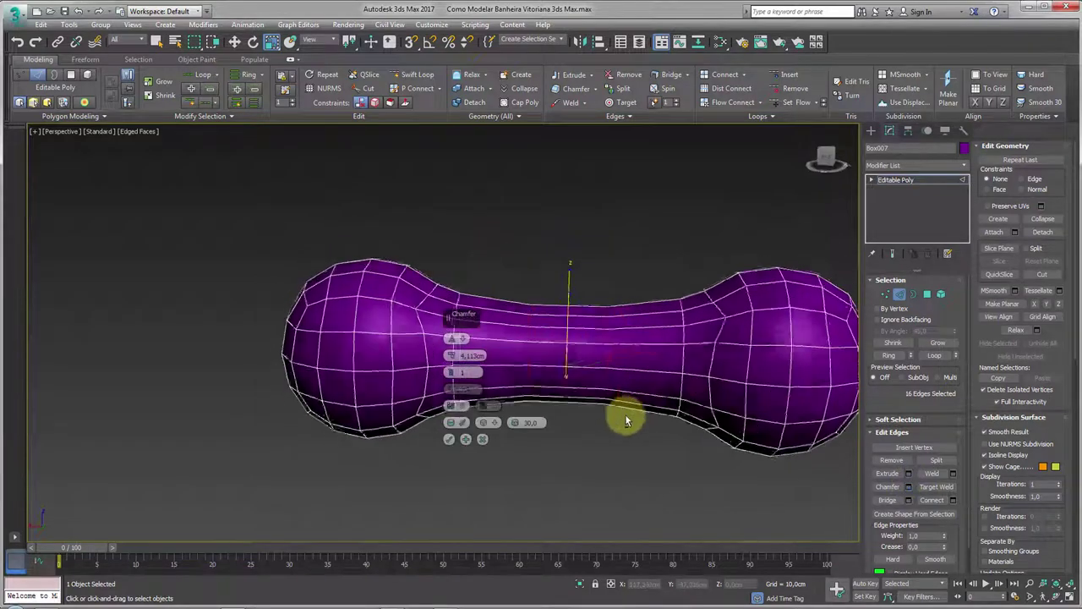
click(435, 443)
alt+middle_drag(554, 370, 744, 307)
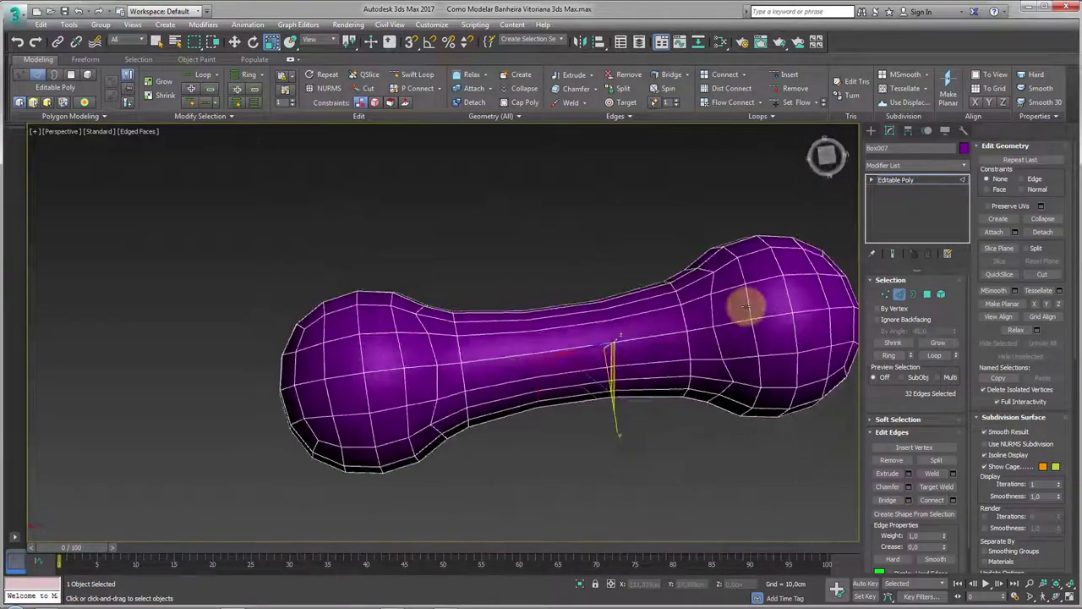
click(896, 179)
scroll(669, 326, down, 5)
alt+middle_drag(616, 338, 507, 283)
scroll(507, 282, up, 5)
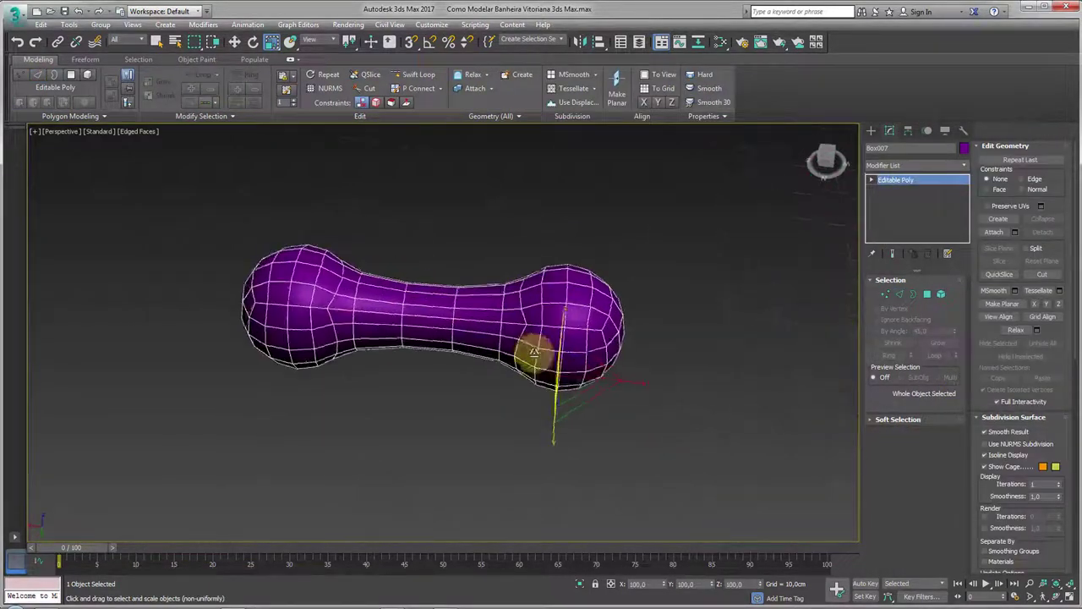
alt+middle_drag(531, 355, 754, 324)
scroll(754, 324, down, 3)
Rotate the dumbbell about Z, mirror it with Symmetry and collapse to Editable Poly.
key(e)
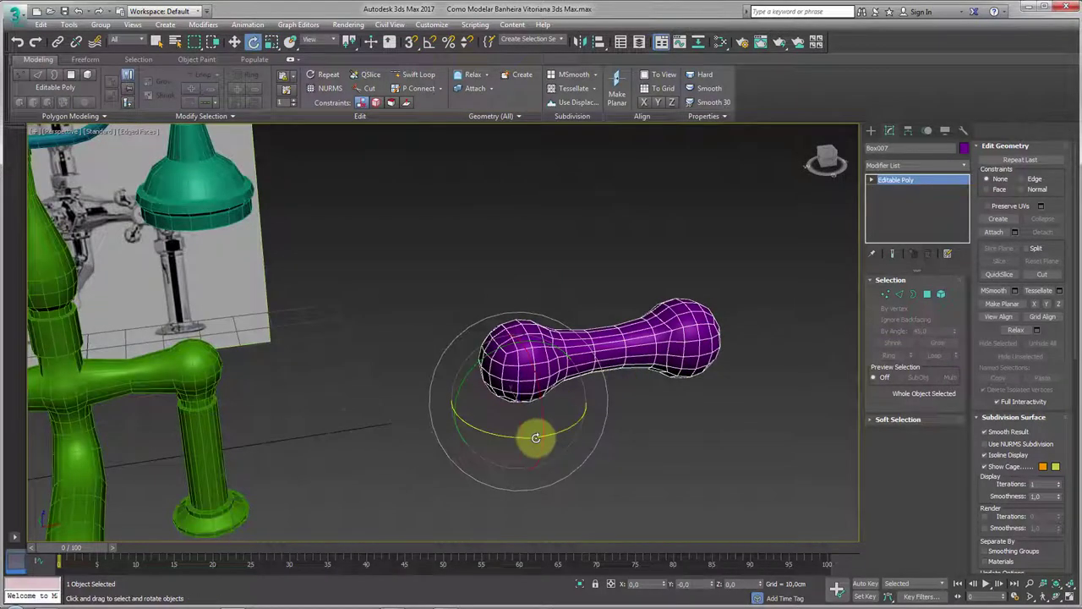
mouse_move(532, 440)
mouse_down()
mouse_move(247, 428)
mouse_move(990, 411)
mouse_move(483, 434)
mouse_move(650, 387)
mouse_up()
middle_drag(650, 391, 863, 279)
click(962, 165)
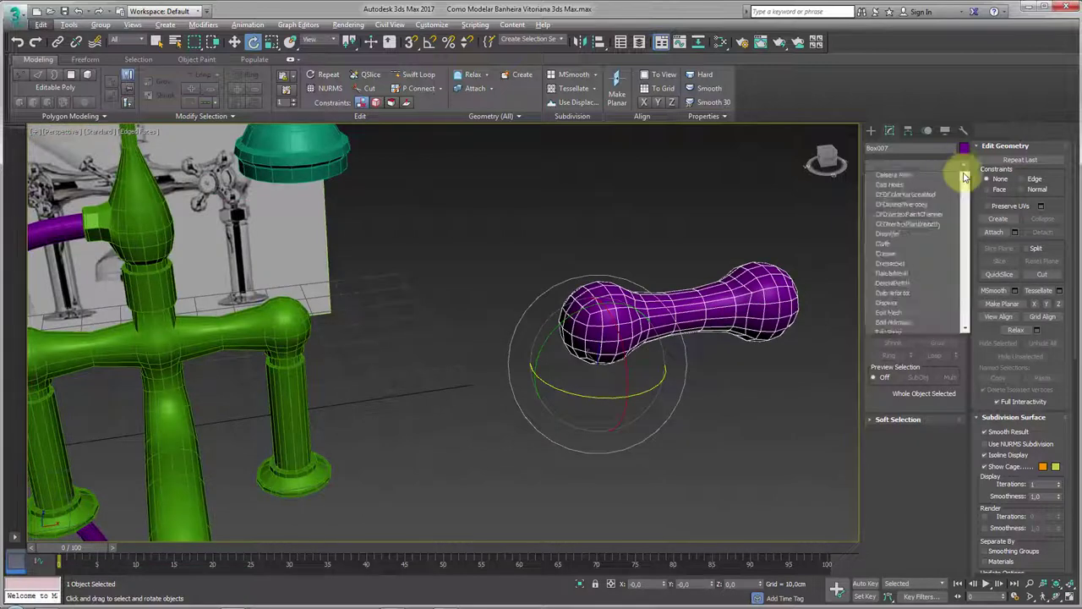
drag(965, 203, 961, 517)
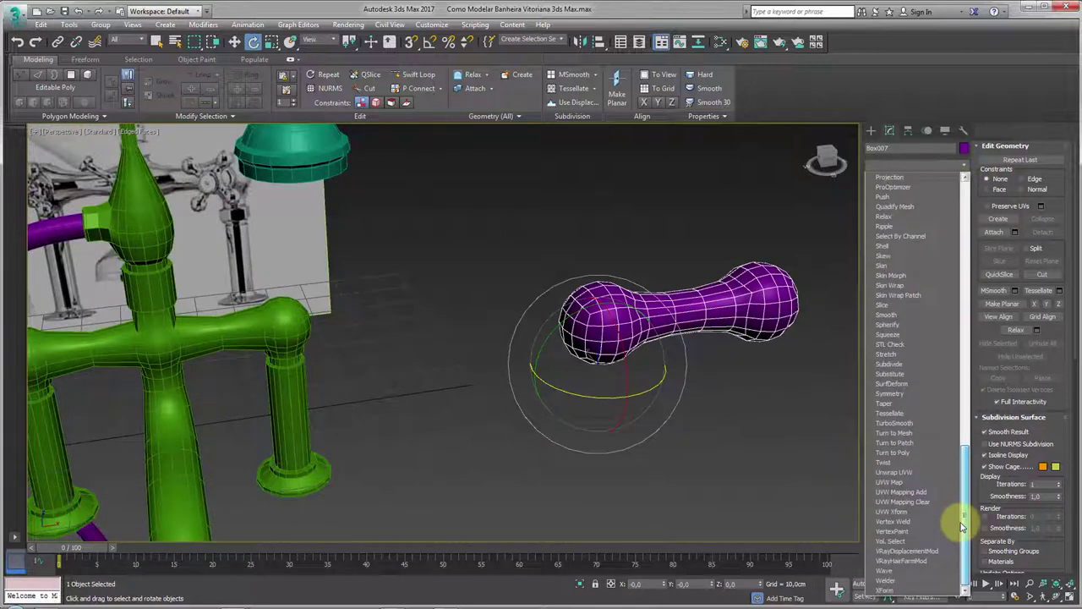
click(896, 394)
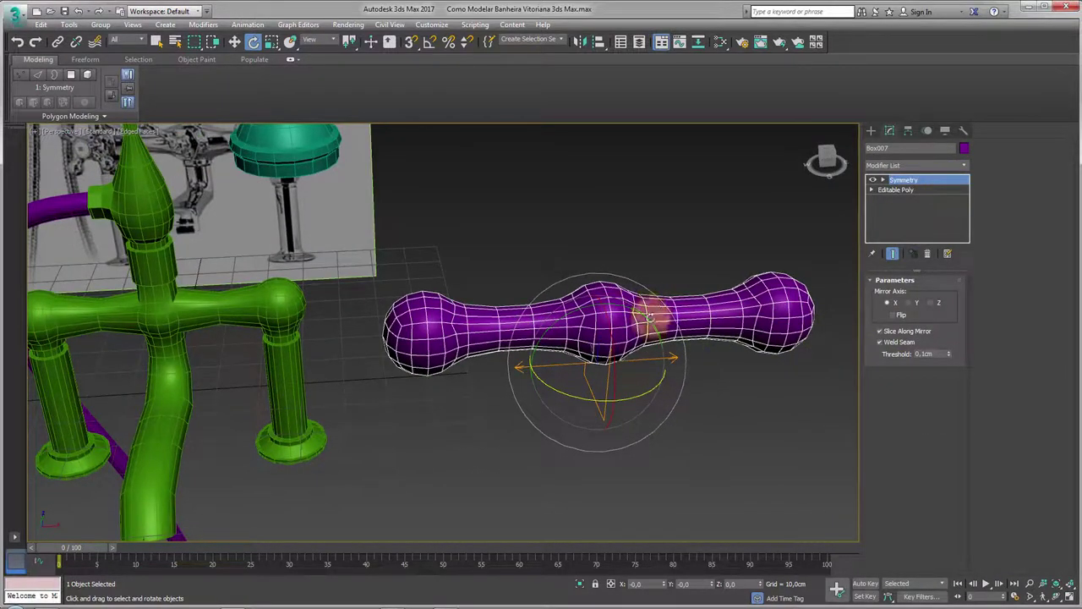
right_click(664, 323)
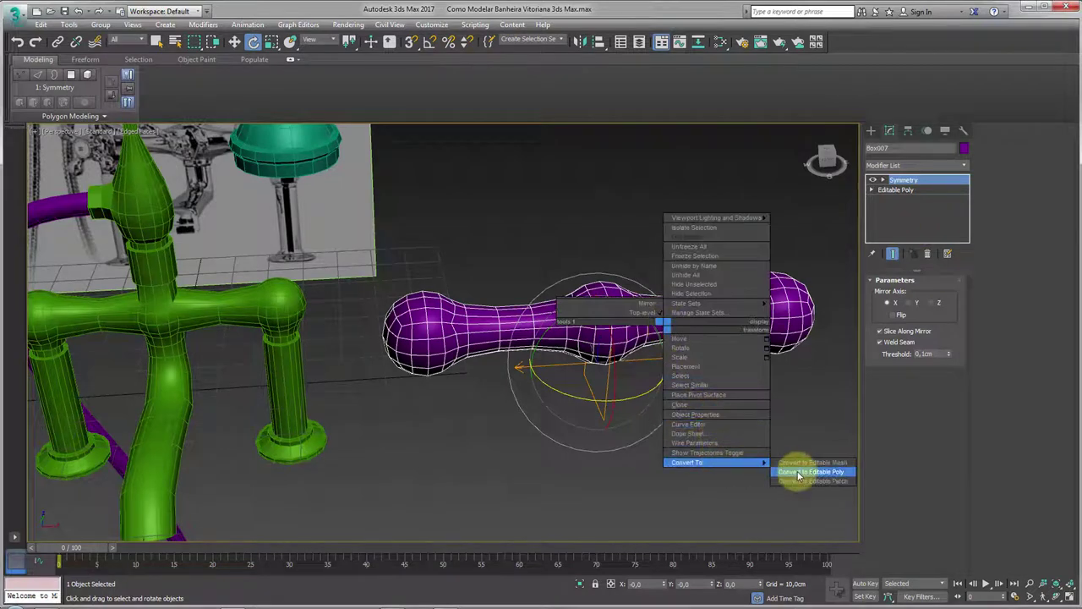
click(798, 473)
Add a second Symmetry and rotate its mirror -90° with Angle Snap into an L-shape.
alt+middle_drag(798, 386, 768, 382)
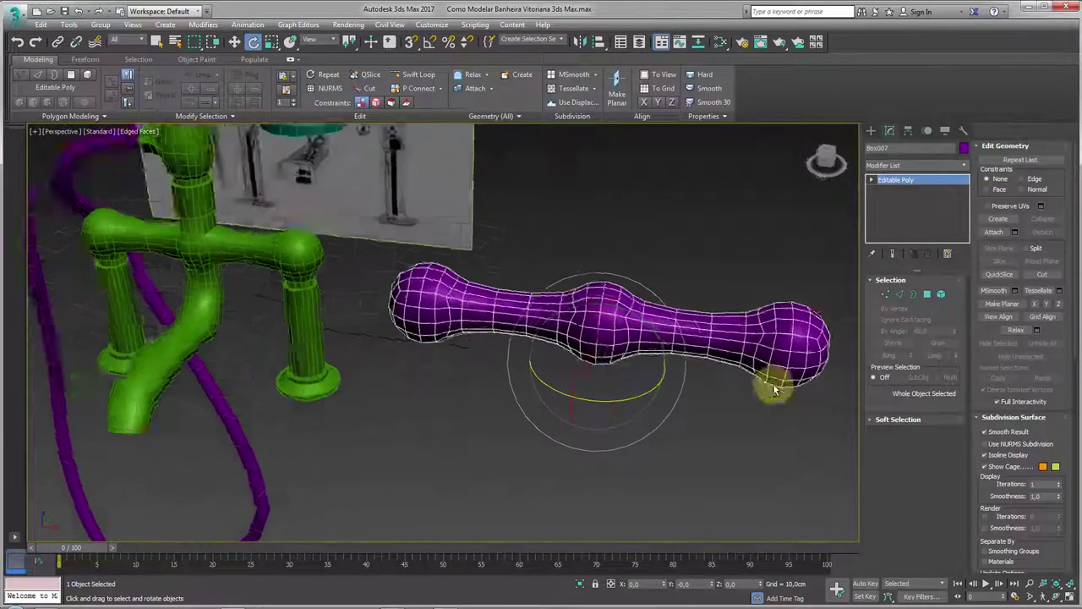
click(963, 168)
drag(962, 194, 959, 496)
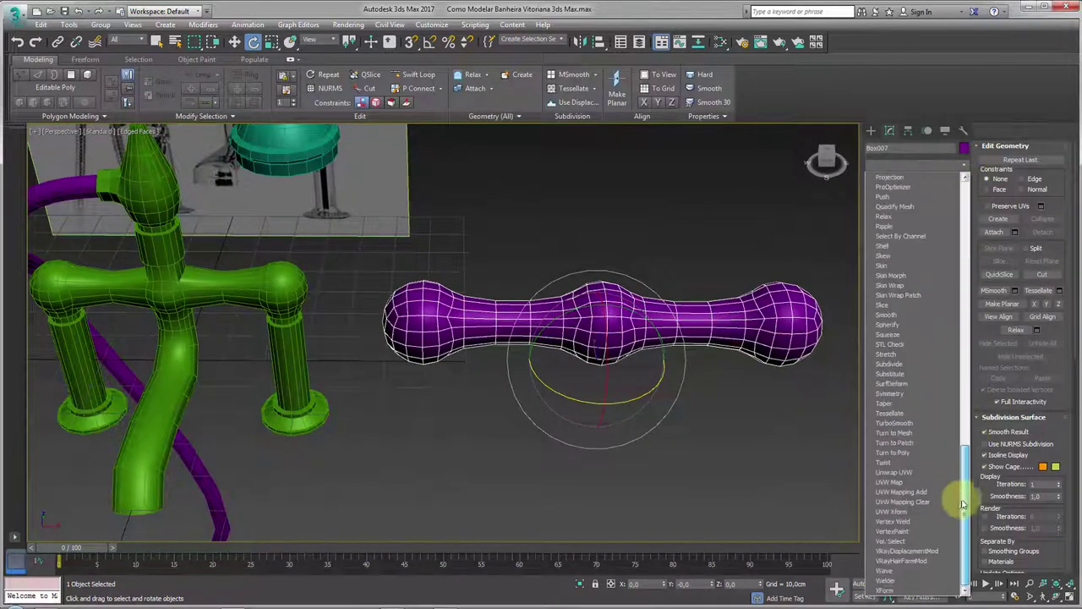
click(893, 393)
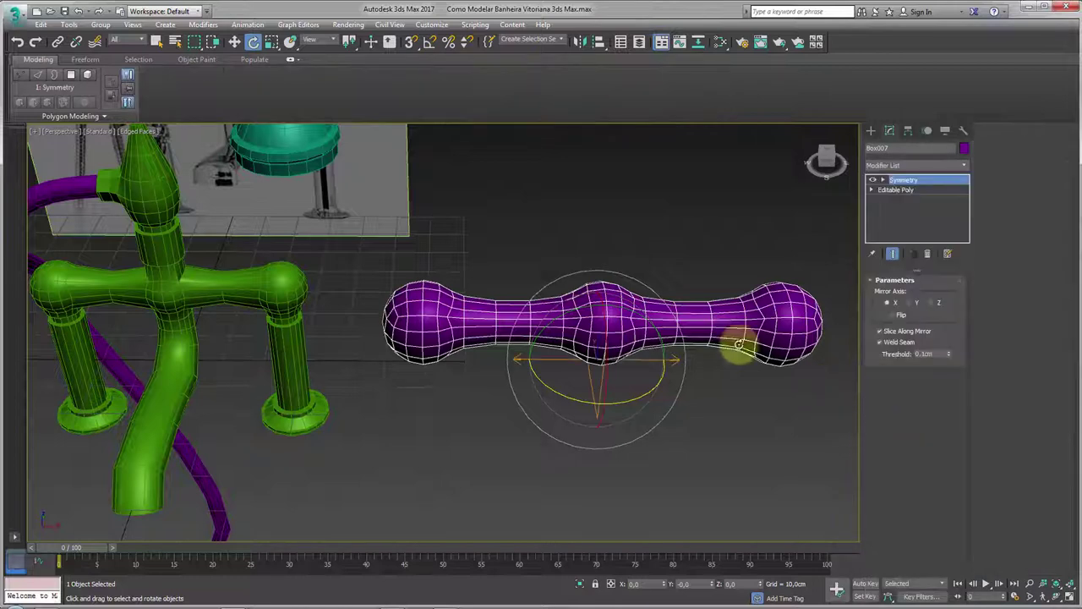
click(898, 190)
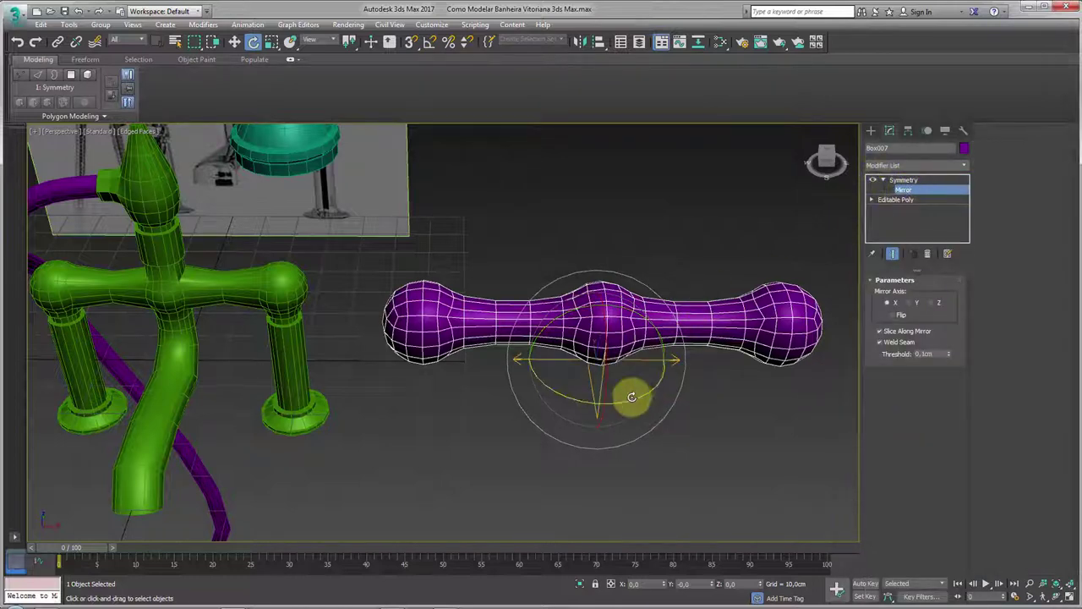
drag(632, 396, 496, 104)
right_click(495, 104)
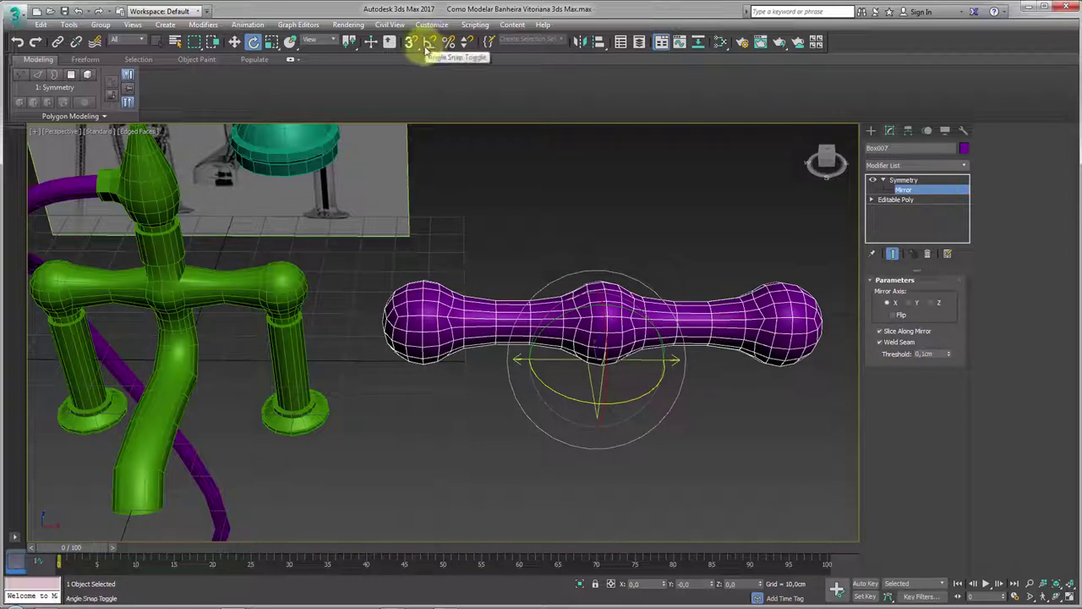
click(427, 45)
drag(624, 404, 604, 409)
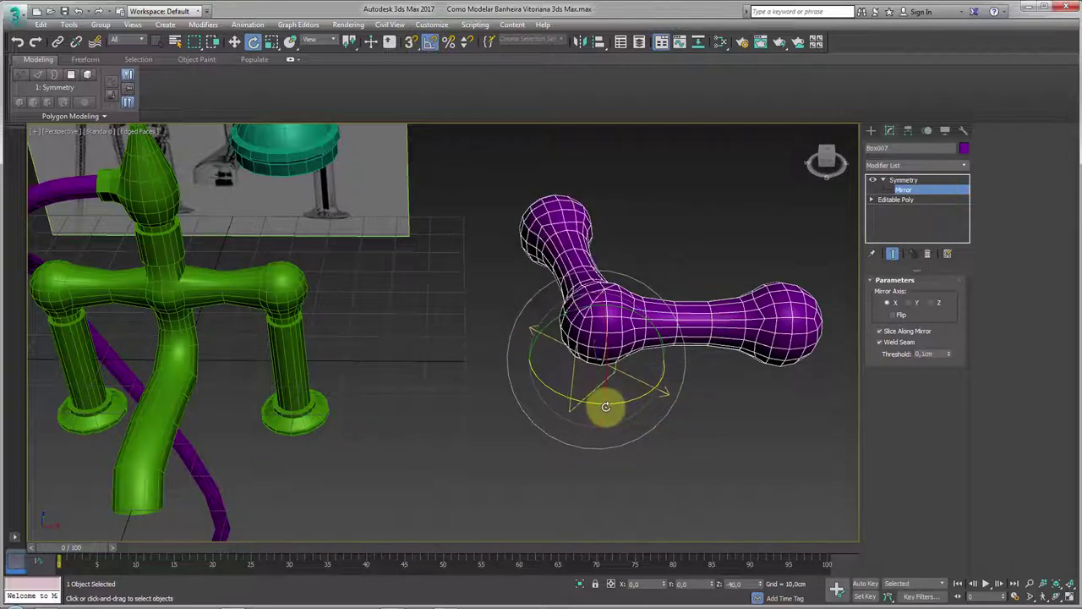
mouse_move(661, 383)
alt+middle_down()
mouse_move(720, 536)
mouse_move(724, 424)
alt+middle_up()
Add a second Symmetry modifier to the handle.
click(900, 181)
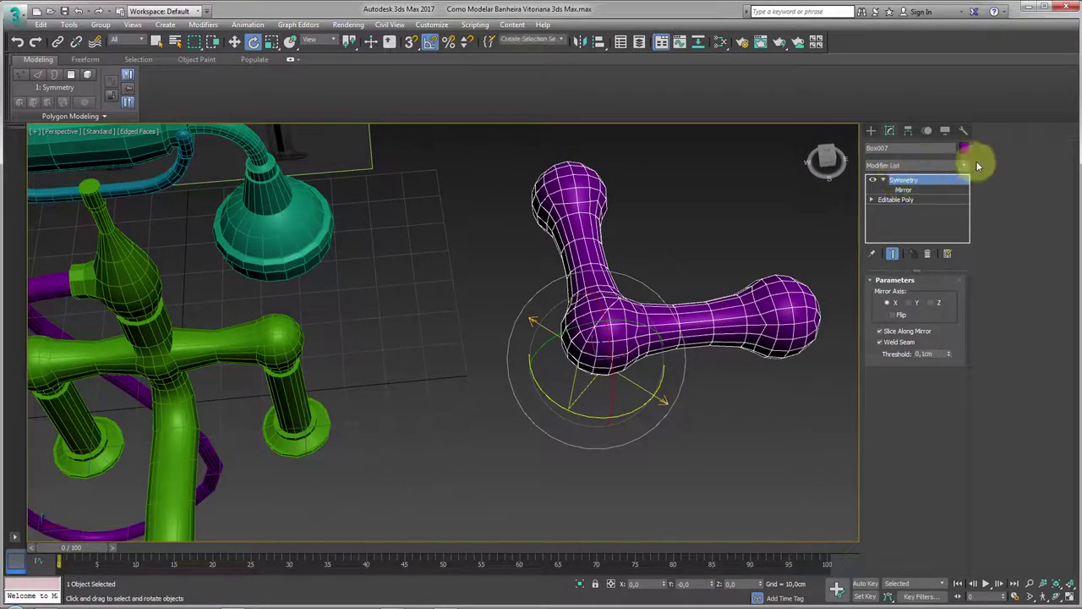
click(964, 172)
drag(966, 254, 961, 512)
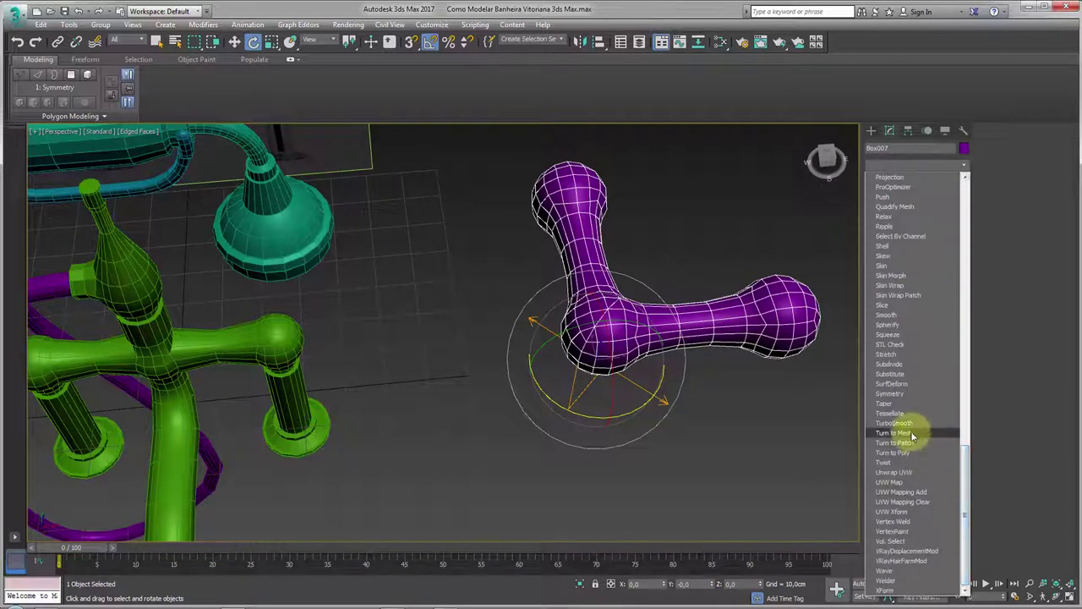
click(903, 395)
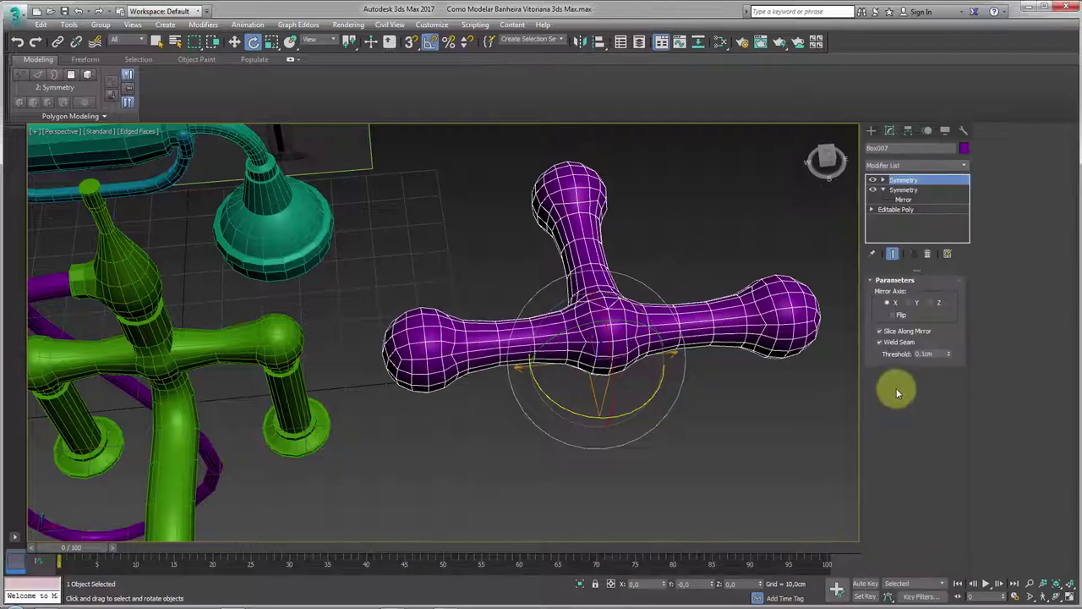
Add a third Symmetry modifier on the Y axis with Flip unticked, forming a four-armed cross.
alt+middle_drag(700, 324, 759, 284)
click(966, 170)
drag(966, 213, 955, 544)
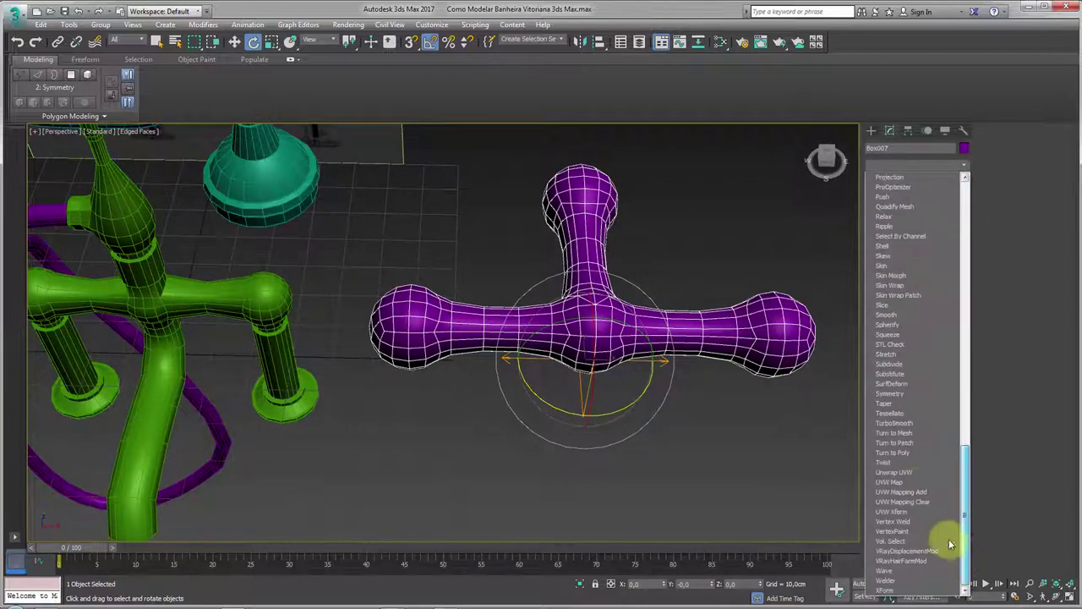
click(903, 394)
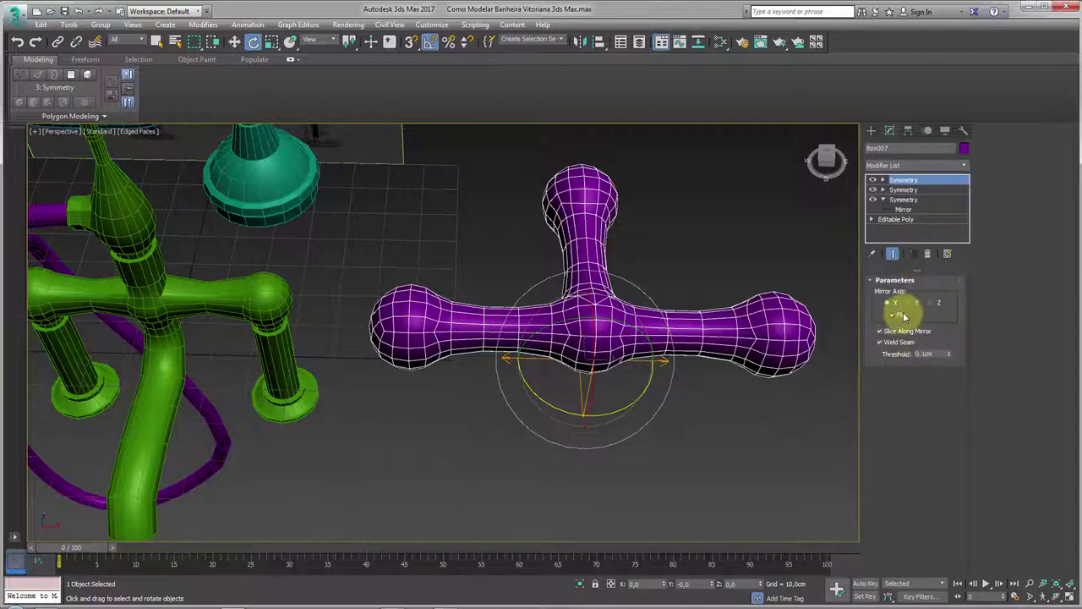
click(911, 306)
click(937, 304)
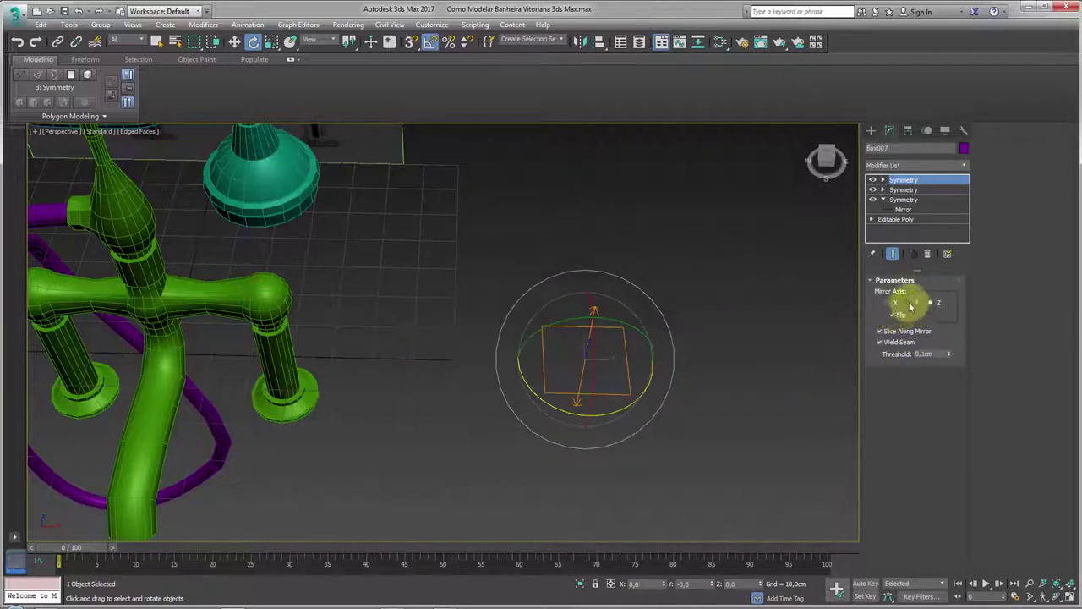
click(910, 306)
click(897, 309)
Collapse the cross handle into a single Editable Poly.
mouse_move(851, 338)
alt+middle_down()
mouse_move(693, 423)
mouse_move(728, 389)
alt+middle_up()
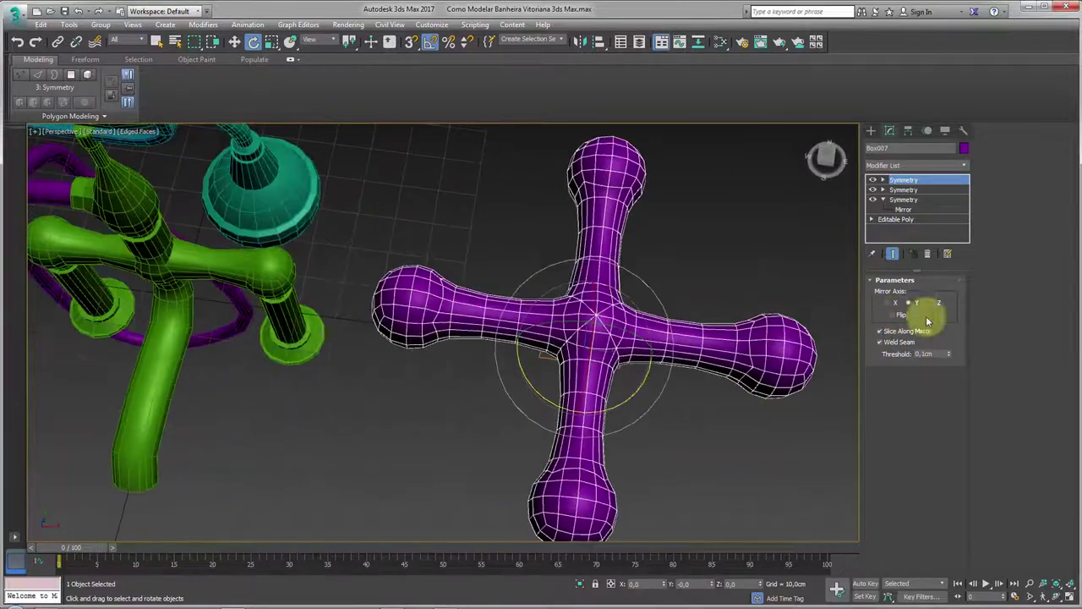
mouse_move(778, 364)
alt+middle_down()
mouse_move(741, 411)
mouse_move(623, 310)
alt+middle_up()
right_click(609, 298)
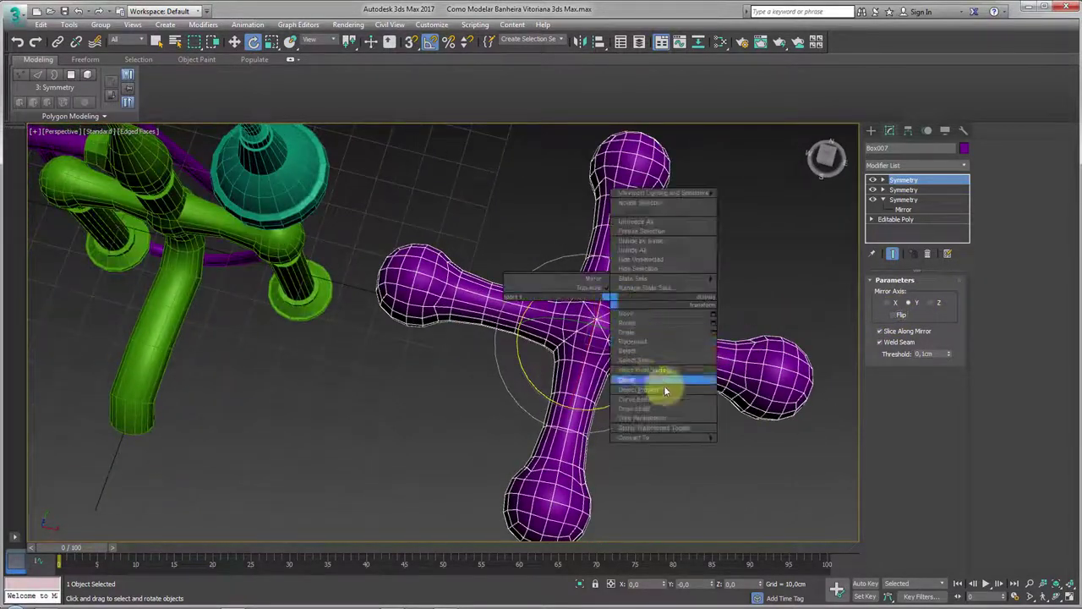
click(740, 447)
mouse_move(725, 447)
alt+middle_down()
mouse_move(737, 313)
mouse_move(827, 313)
alt+middle_up()
click(885, 299)
Delete the cross's centre polygon and select the border of the resulting hole.
scroll(618, 339, up, 3)
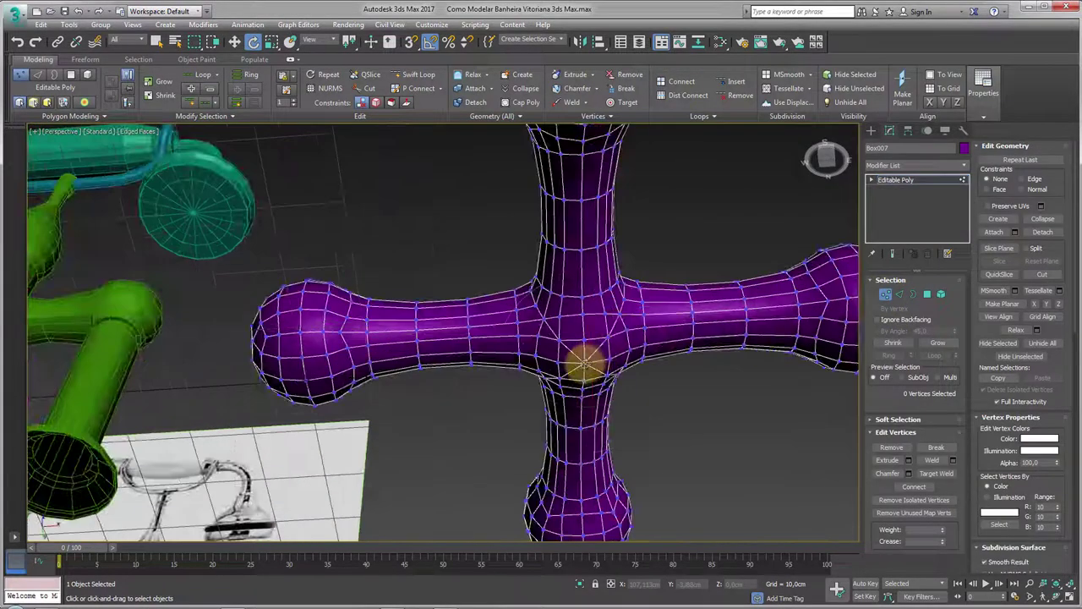
click(928, 298)
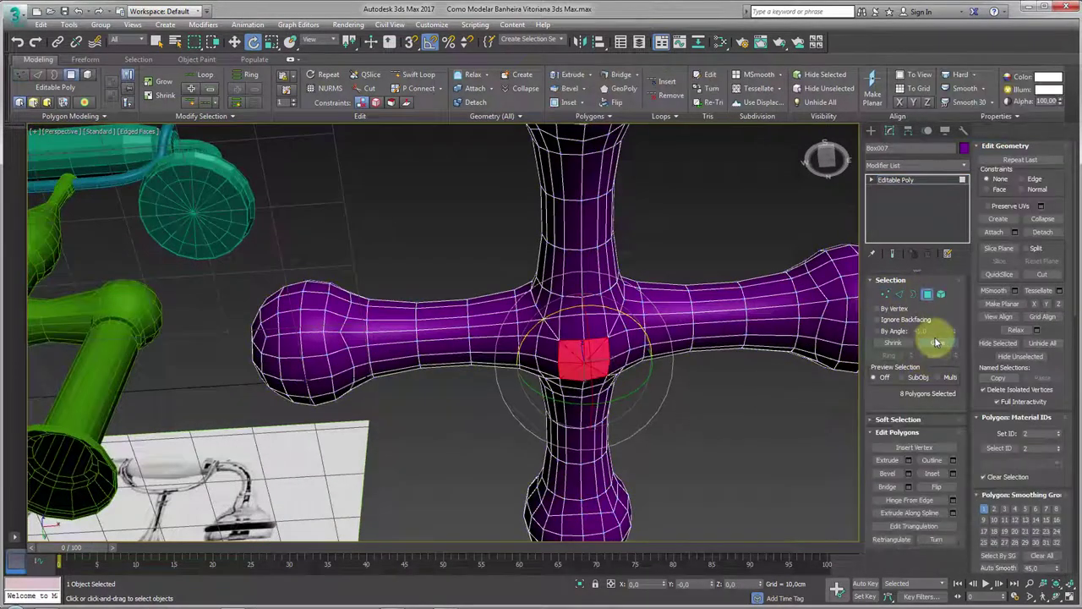
key(Delete)
click(914, 293)
click(604, 338)
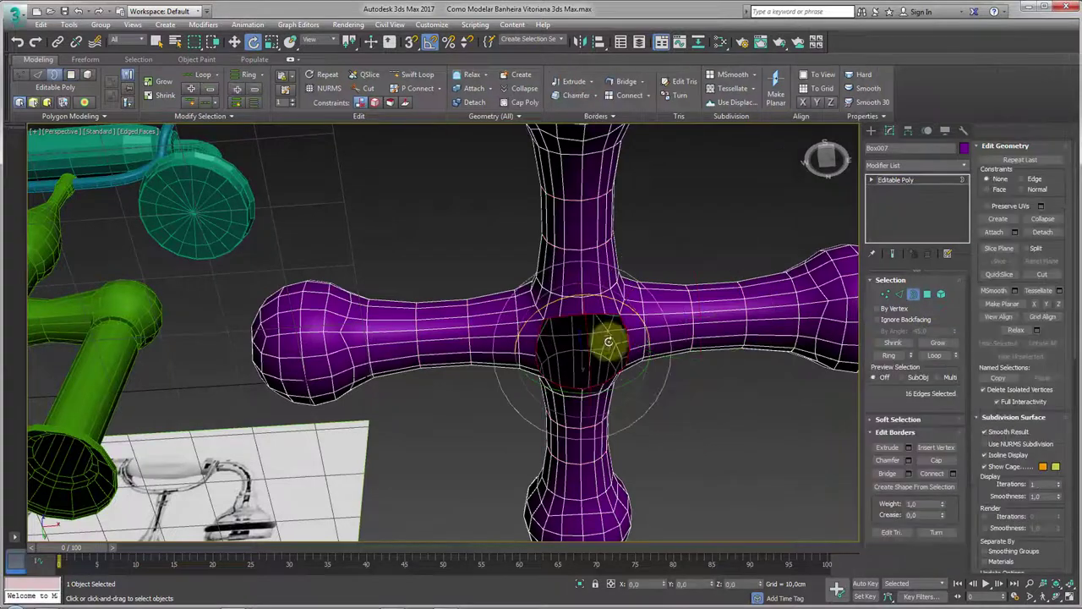
mouse_move(604, 338)
alt+middle_down()
mouse_move(647, 367)
mouse_move(592, 345)
alt+middle_up()
key(r)
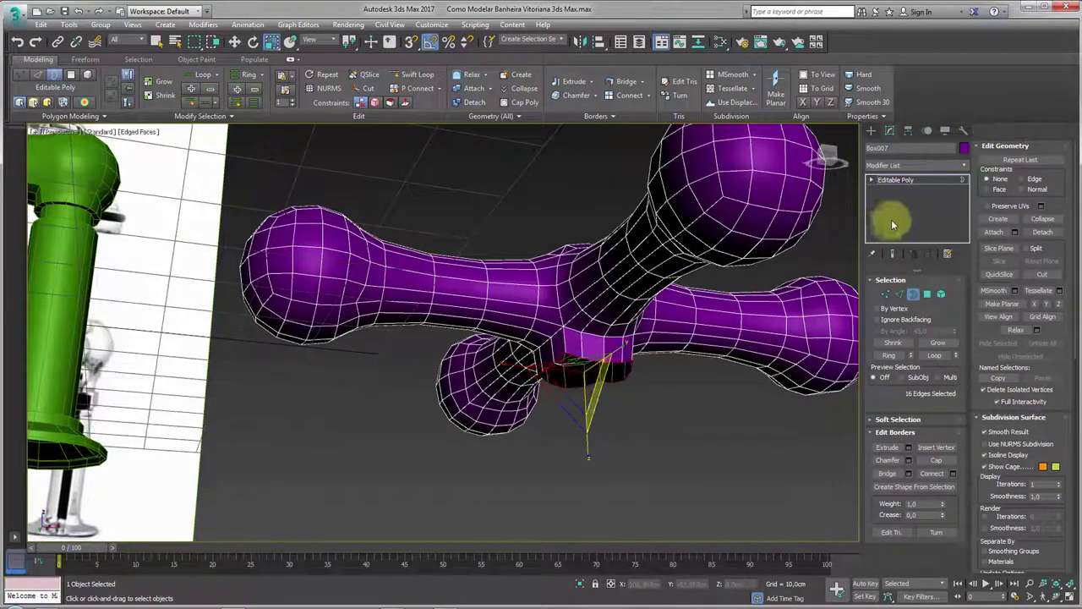
Round the opening with a Spherify modifier and collapse back to Editable Poly.
click(961, 169)
drag(964, 181, 973, 592)
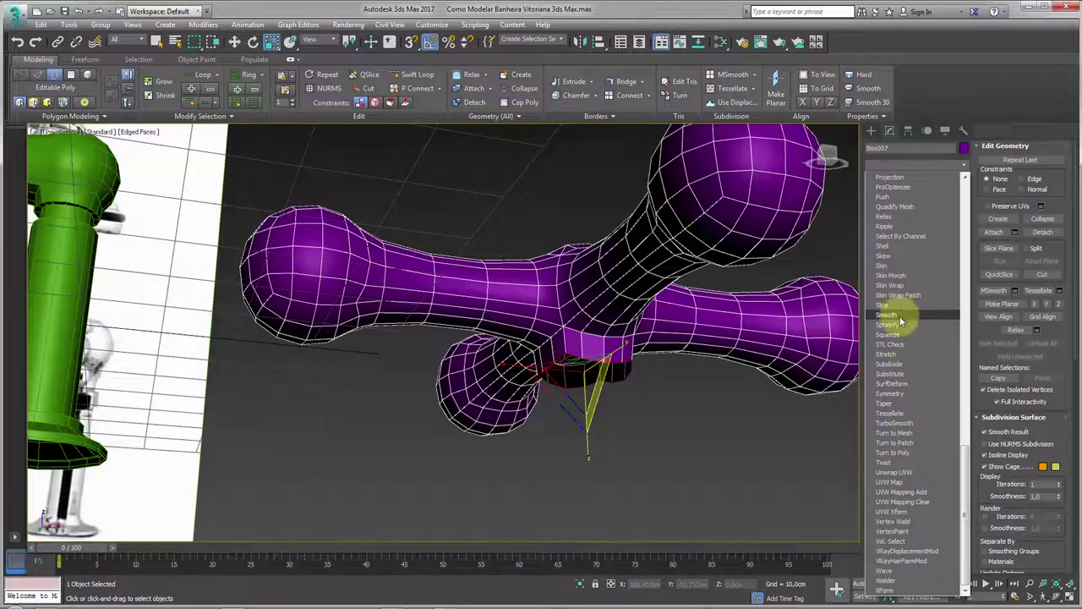
click(888, 325)
mouse_move(665, 415)
alt+middle_down()
mouse_move(647, 357)
mouse_move(623, 401)
mouse_move(587, 378)
alt+middle_up()
right_click(587, 378)
mouse_move(630, 502)
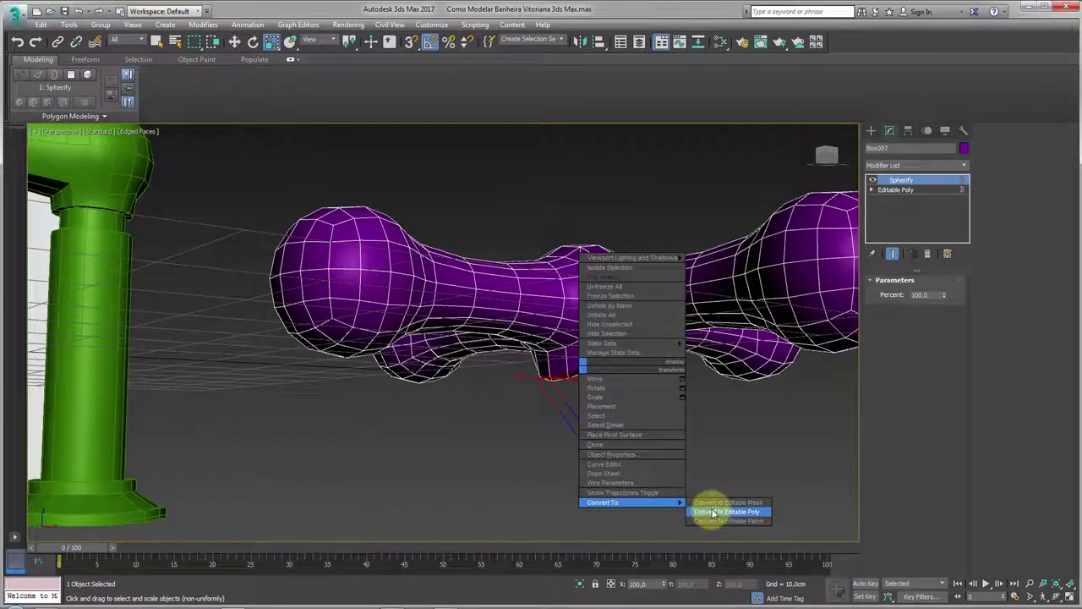
click(713, 513)
Extrude the bottom border down into a stepped collar and stem, undoing an unwanted scale.
click(915, 292)
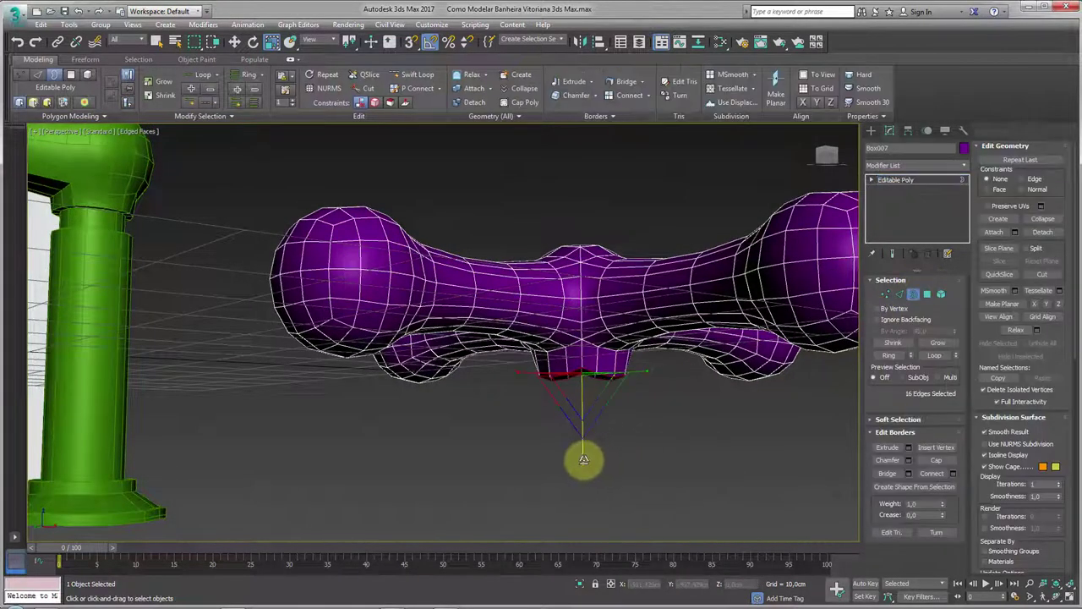
mouse_move(570, 444)
alt+middle_down()
mouse_move(580, 333)
mouse_move(592, 381)
mouse_move(597, 347)
alt+middle_up()
drag(597, 347, 585, 379)
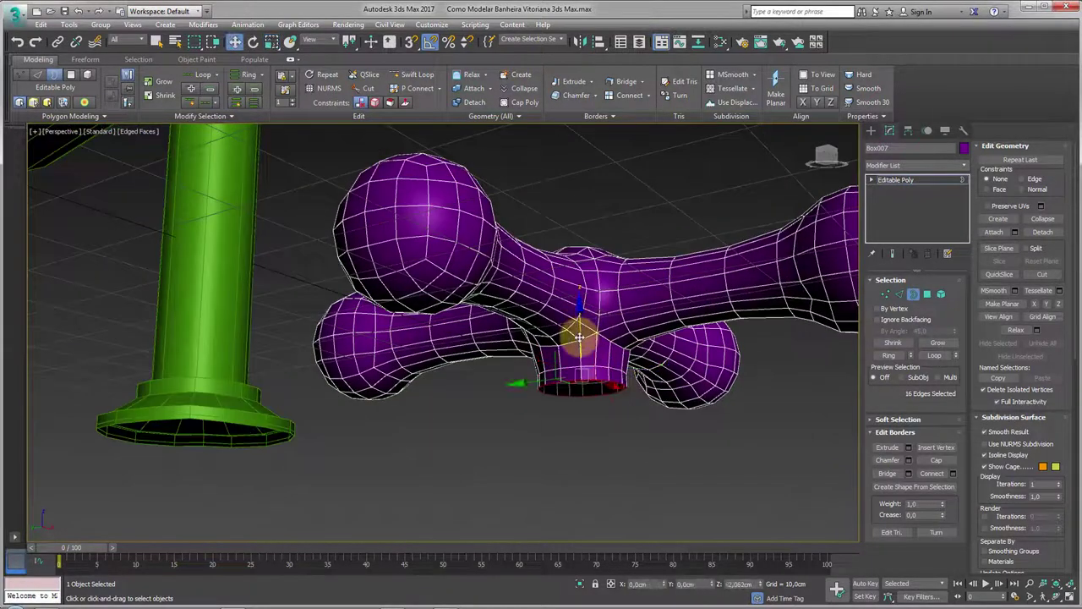
key(w)
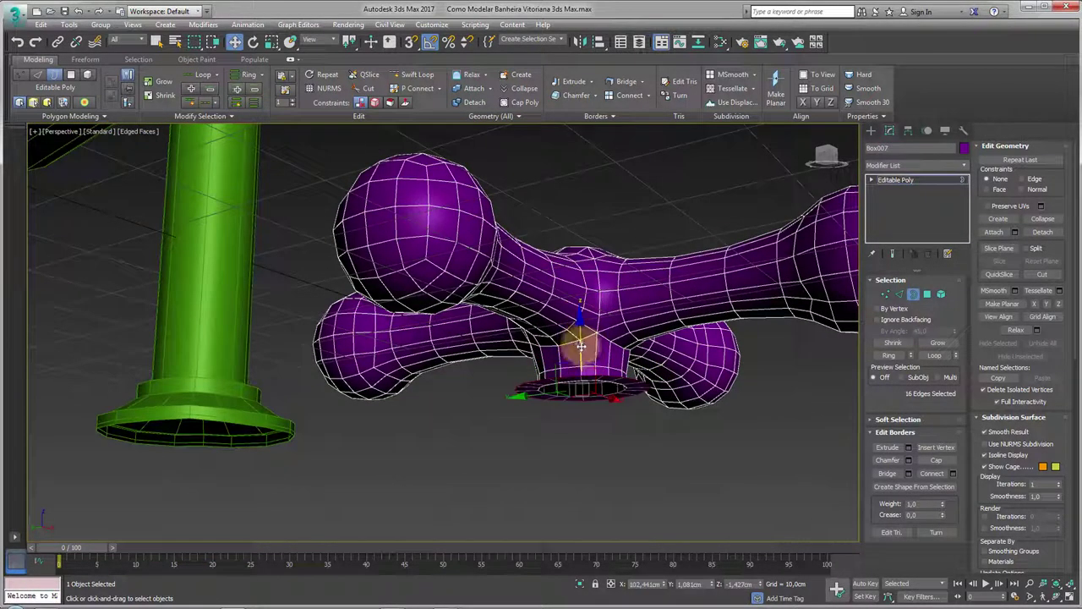
mouse_move(582, 345)
mouse_down()
mouse_move(596, 412)
mouse_move(587, 432)
mouse_up()
key(r)
key(ctrl+z)
Rotate the cross handle 90° about X so it stands upright.
key(w)
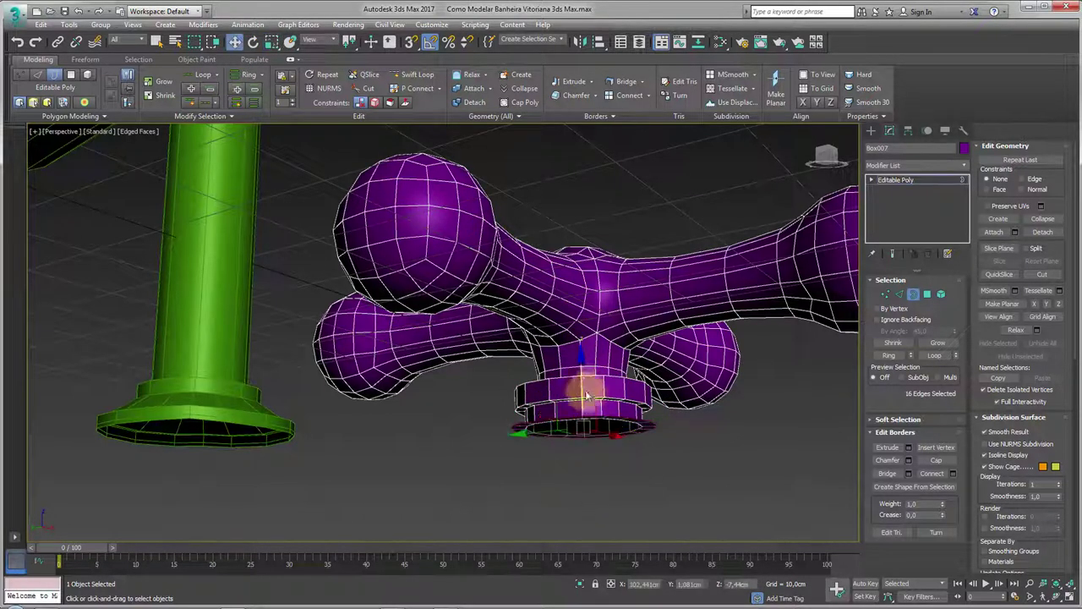
click(900, 180)
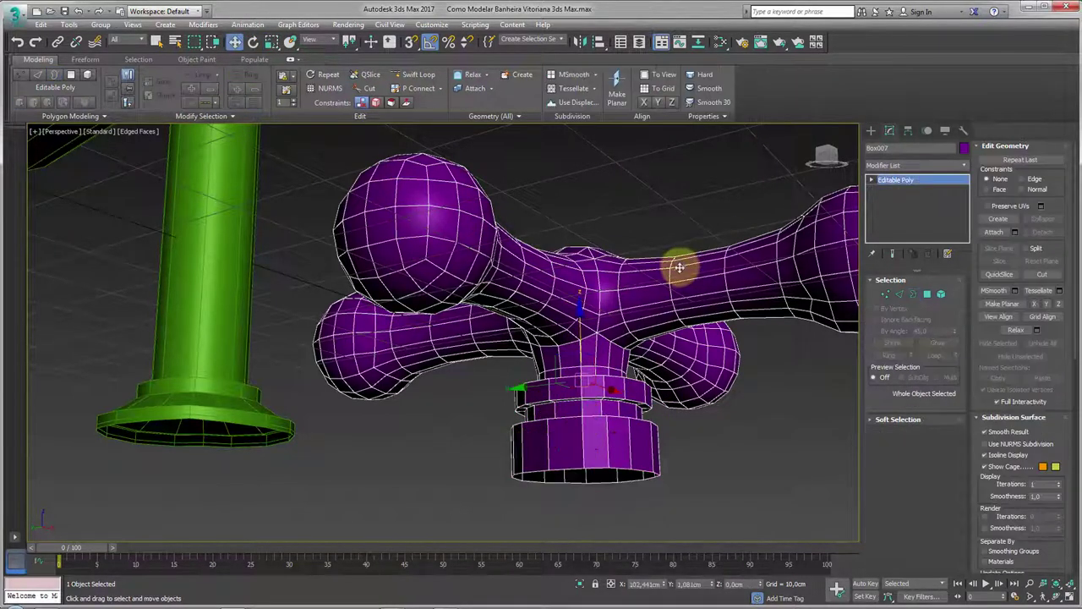
alt+middle_drag(695, 342, 619, 390)
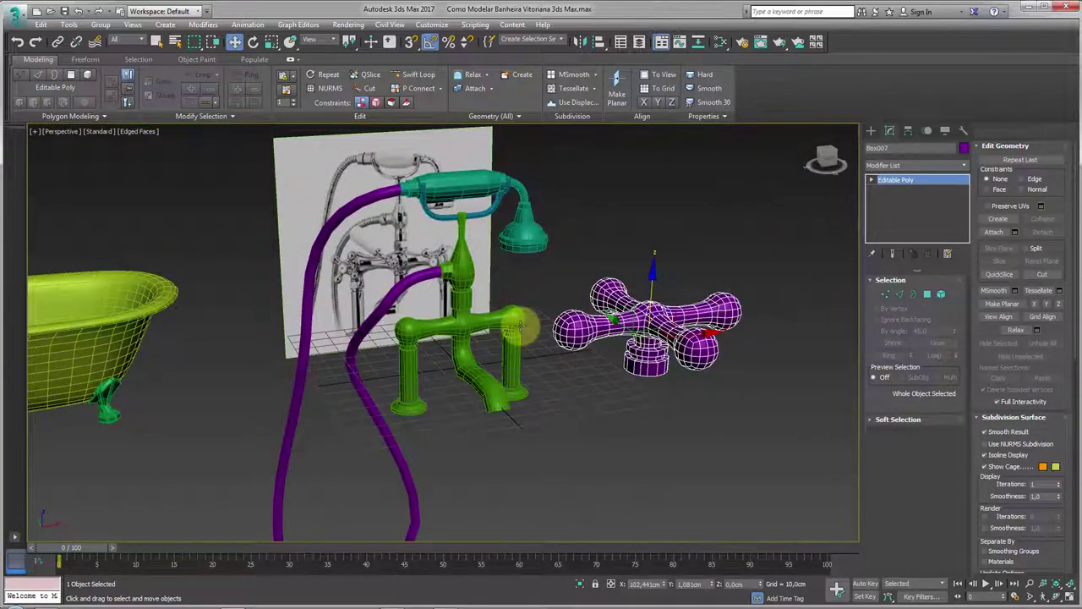
scroll(522, 325, up, 3)
scroll(725, 343, down, 3)
key(e)
scroll(744, 350, up, 2)
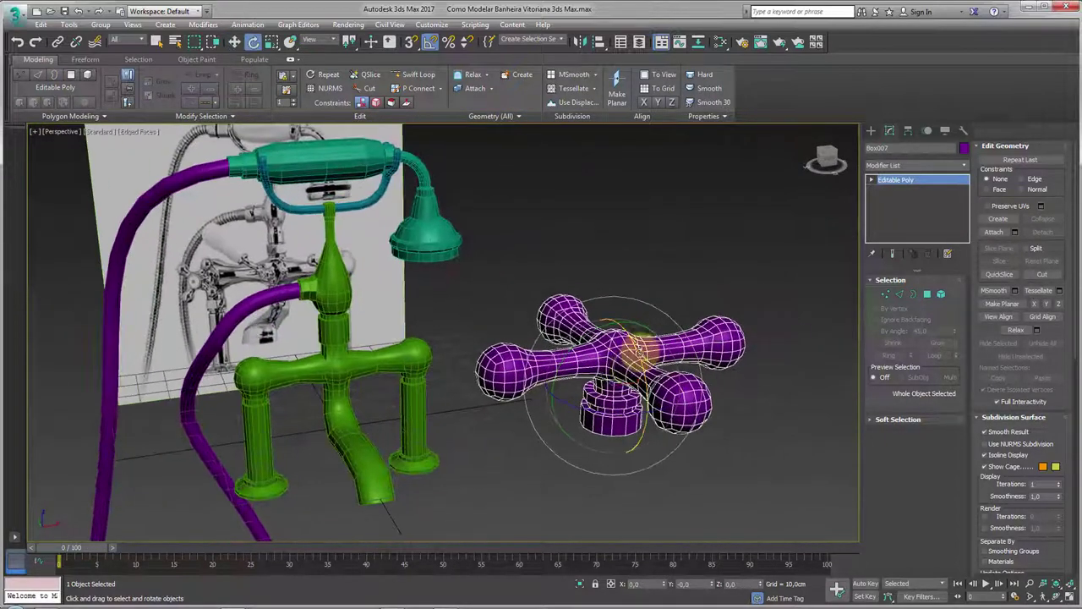
drag(639, 349, 651, 403)
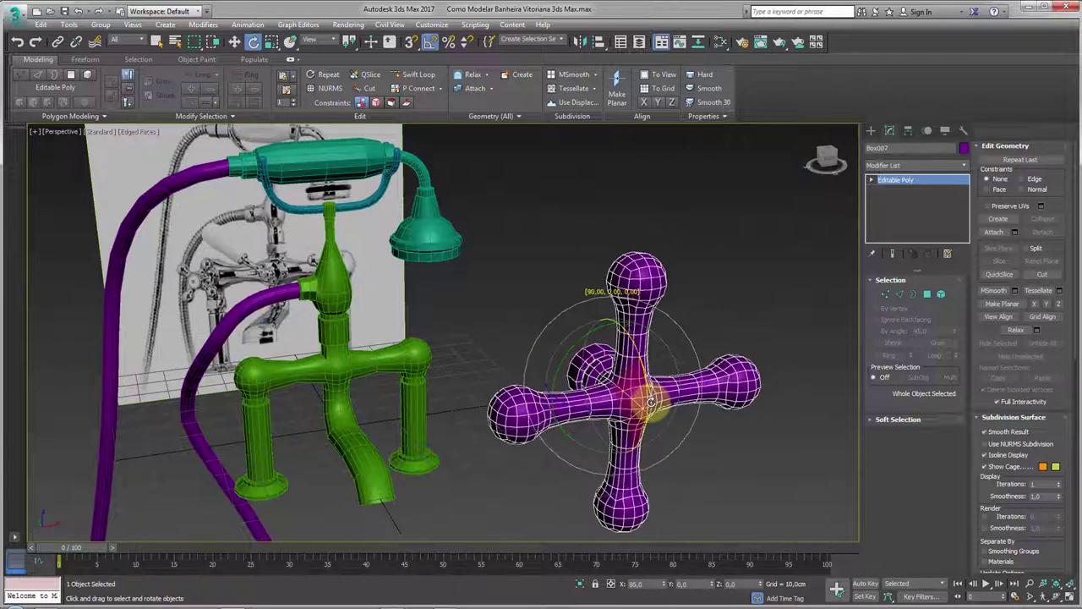
Move the cross handle onto the faucet's right arm and nudge it into place along X.
key(w)
scroll(626, 524, down, 4)
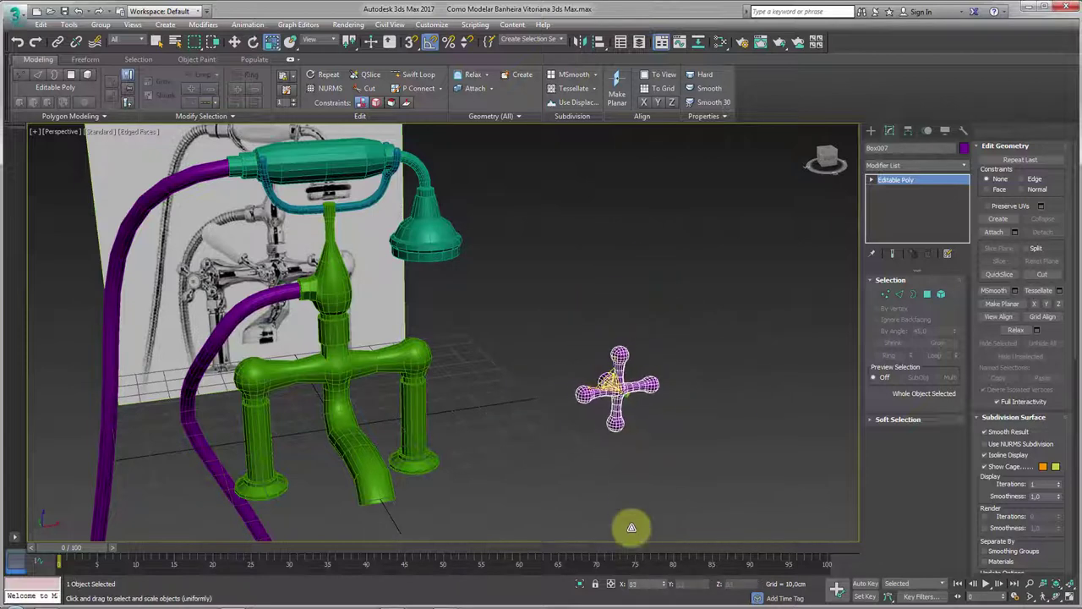
alt+middle_drag(641, 471, 631, 372)
drag(631, 372, 433, 302)
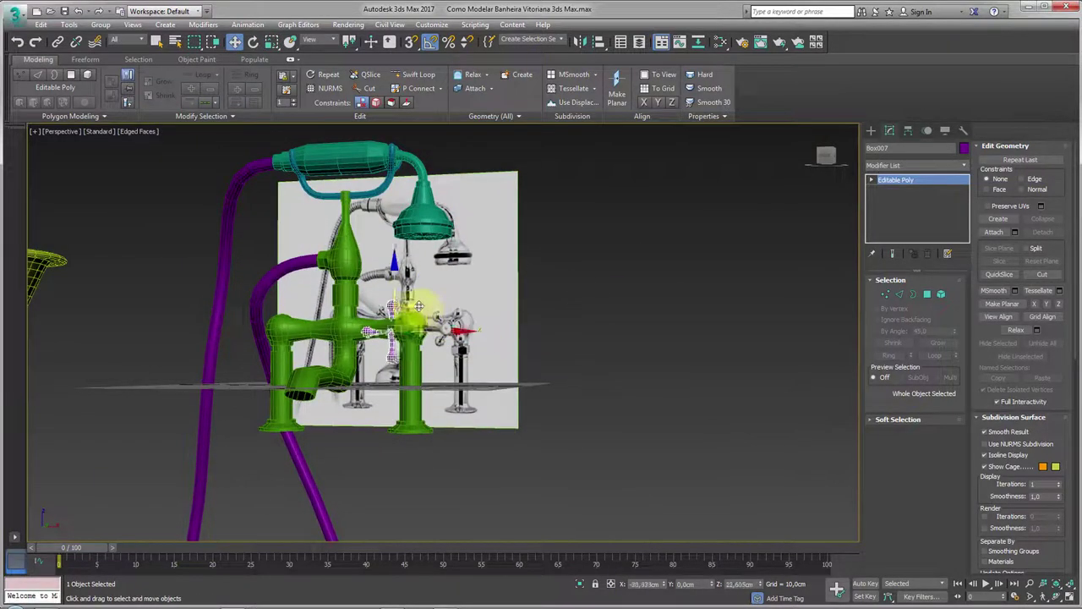
alt+middle_drag(444, 309, 452, 338)
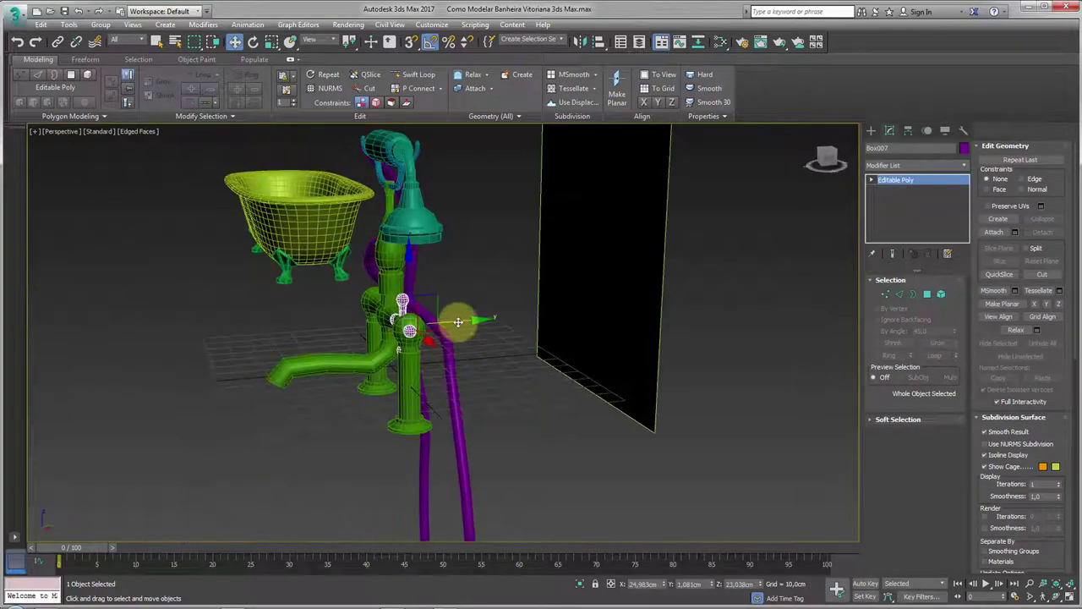
scroll(386, 322, up, 5)
mouse_move(386, 322)
alt+middle_down()
mouse_move(374, 386)
mouse_move(355, 391)
alt+middle_up()
scroll(374, 386, up, 3)
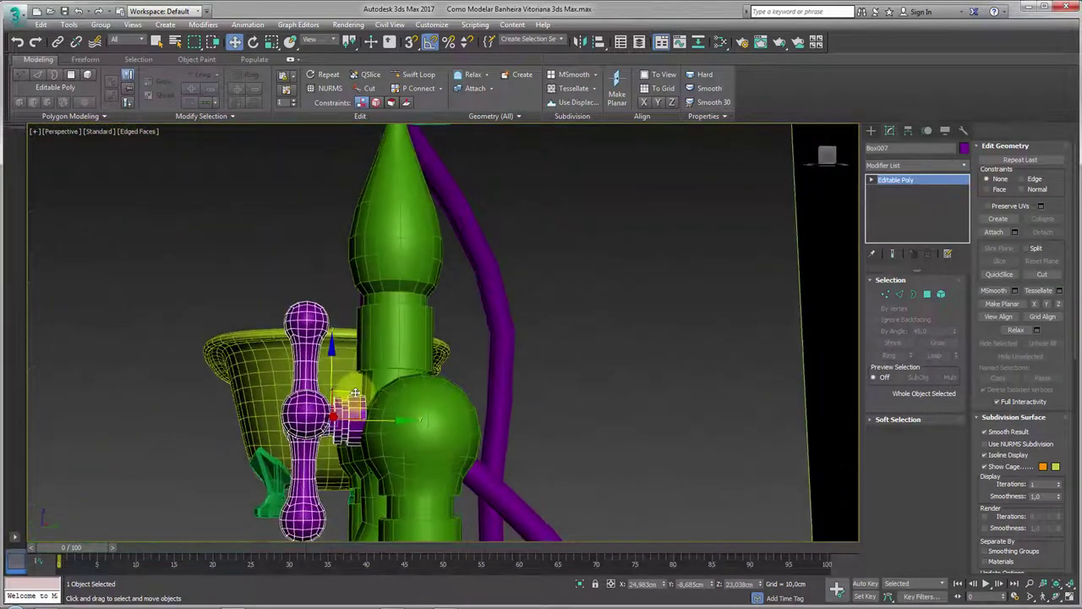
mouse_move(354, 395)
alt+middle_down()
mouse_move(402, 445)
mouse_move(405, 425)
alt+middle_up()
drag(385, 425, 394, 425)
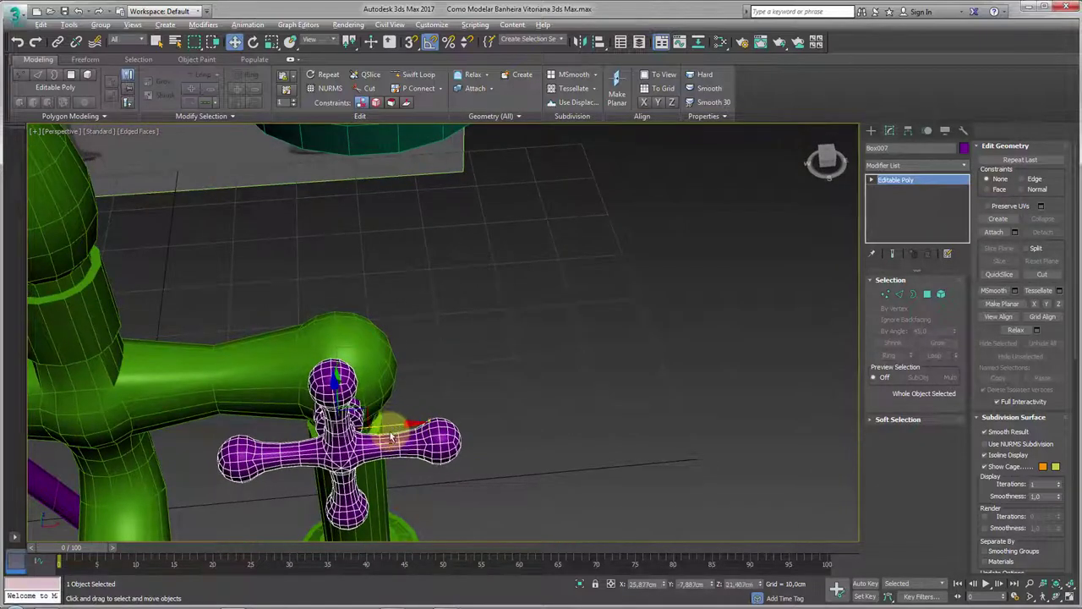
alt+middle_drag(391, 435, 495, 394)
drag(496, 394, 501, 395)
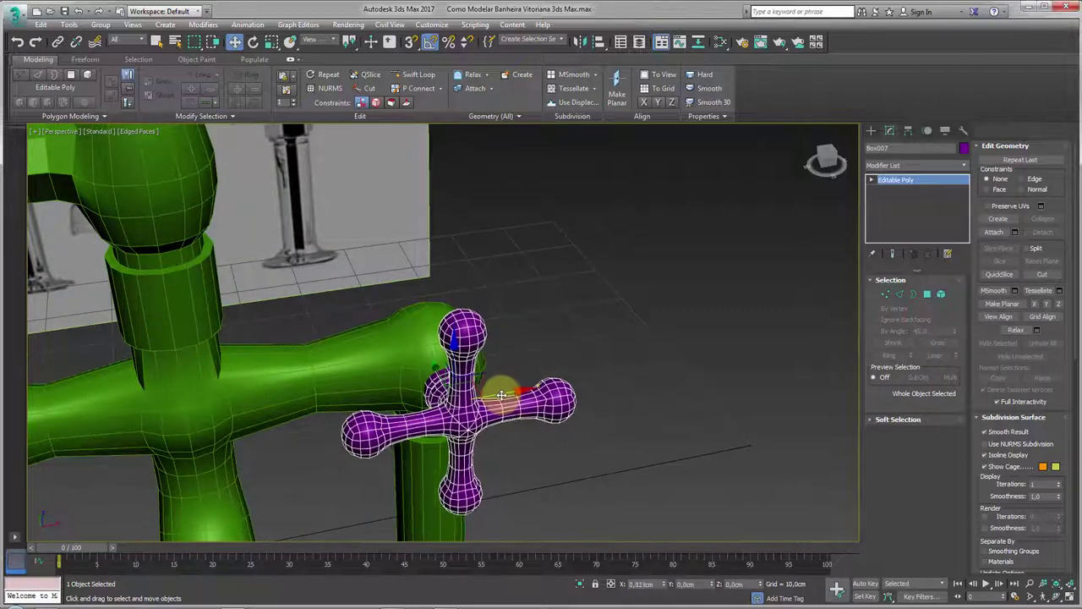
mouse_move(501, 395)
alt+middle_down()
mouse_move(565, 384)
mouse_move(752, 296)
alt+middle_up()
scroll(565, 384, up, 2)
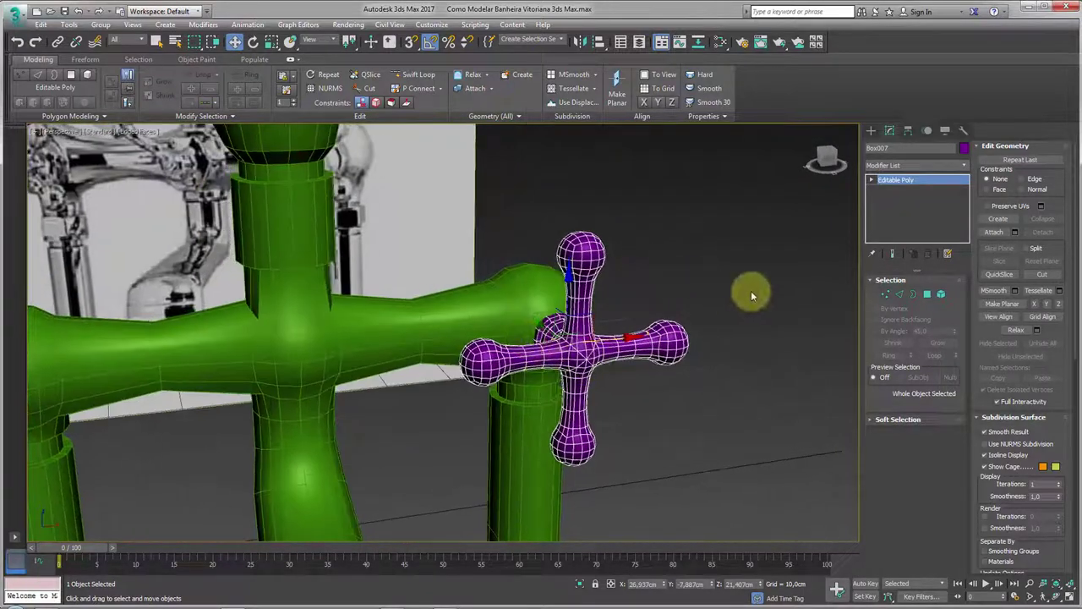
In Element mode, shift the handle element slightly outward from the faucet.
click(942, 294)
click(647, 372)
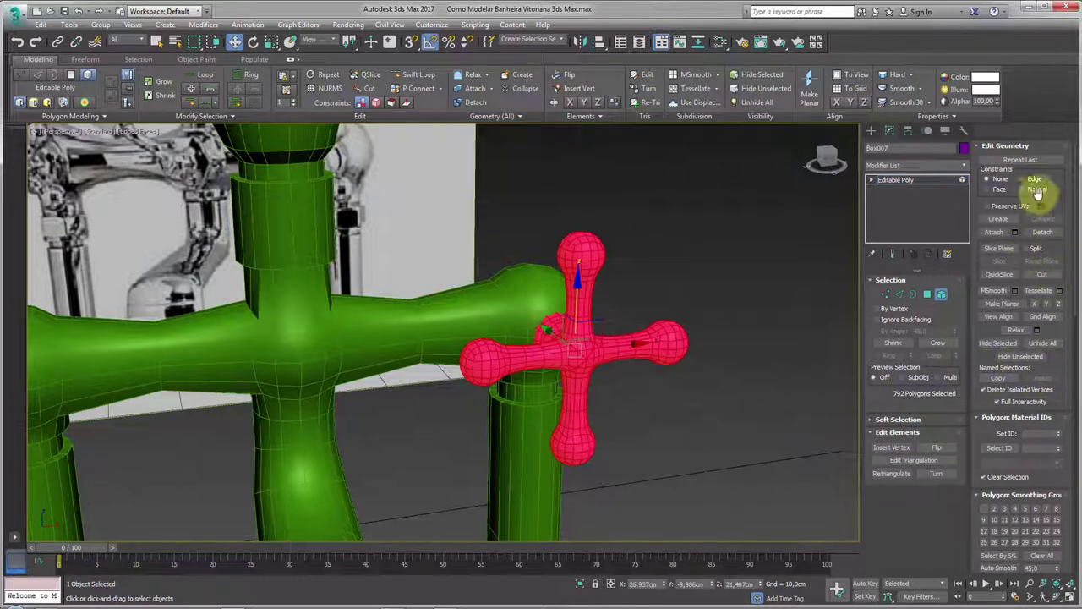
drag(626, 346, 633, 350)
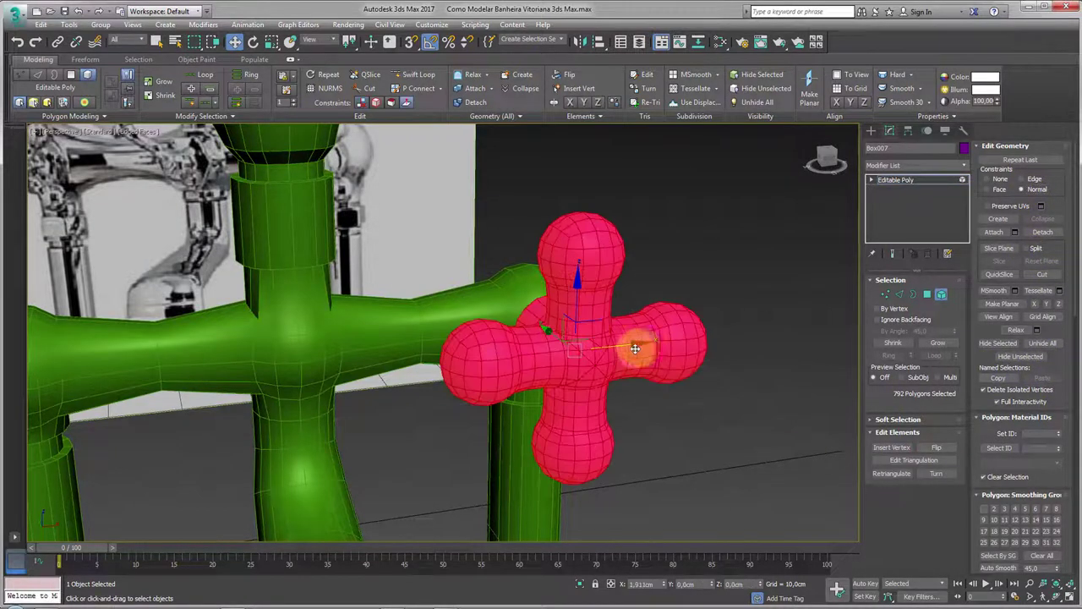
Shift-drag a copy of the handle over to the faucet's left arm.
click(904, 180)
scroll(681, 335, down, 3)
alt+middle_drag(681, 335, 663, 342)
drag(666, 321, 464, 332)
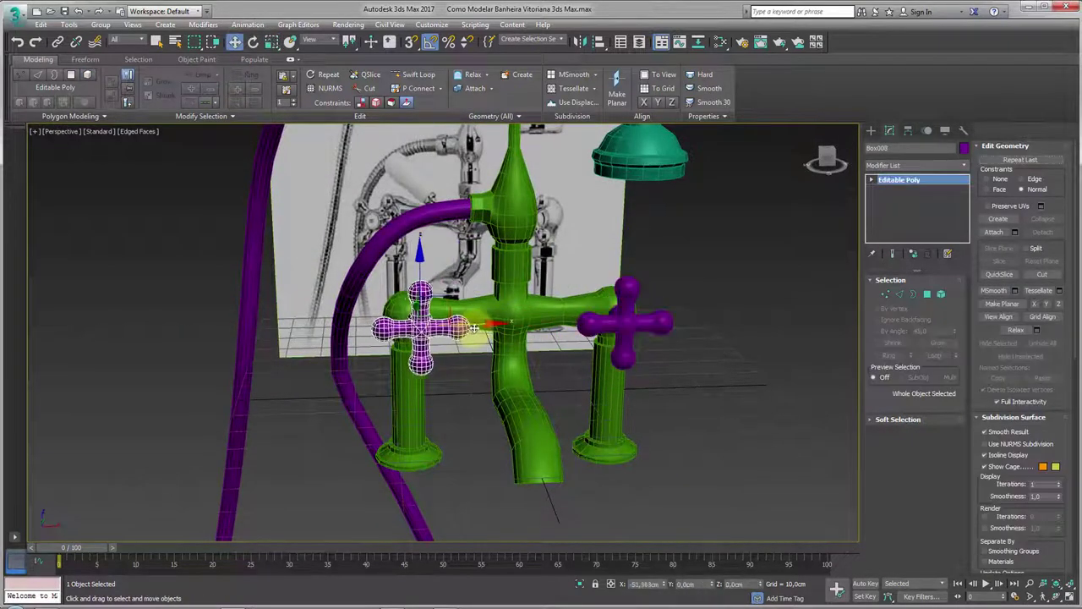
Confirm the copy as Box008, then rotate and nudge it into an angled X on the left stem.
click(550, 362)
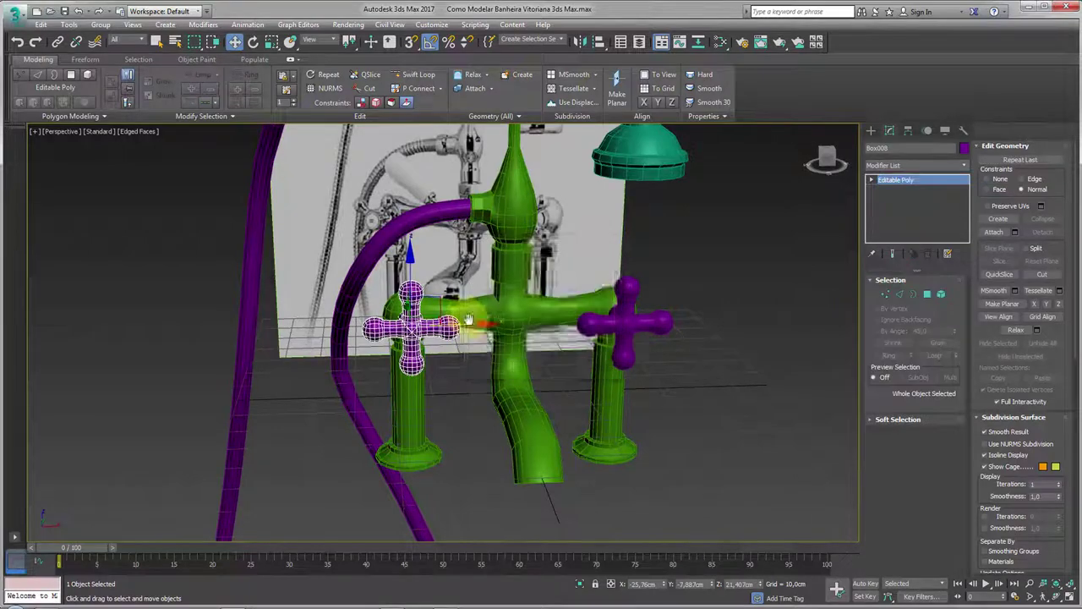
scroll(473, 321, up, 4)
mouse_move(447, 357)
alt+middle_down()
mouse_move(526, 419)
mouse_move(476, 348)
alt+middle_up()
key(e)
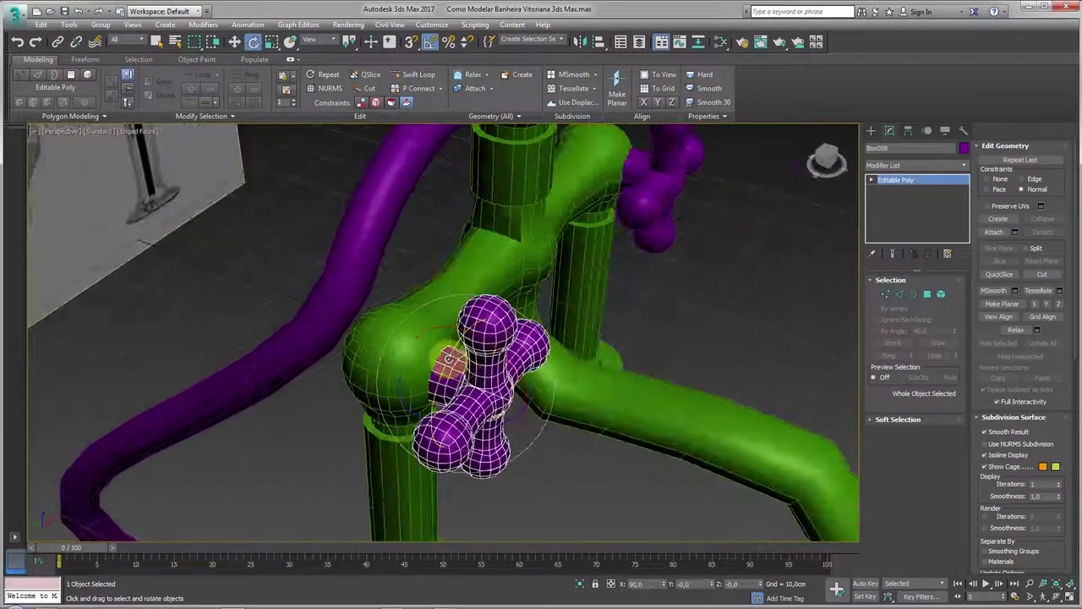
drag(448, 360, 447, 380)
key(w)
alt+middle_drag(507, 386, 512, 382)
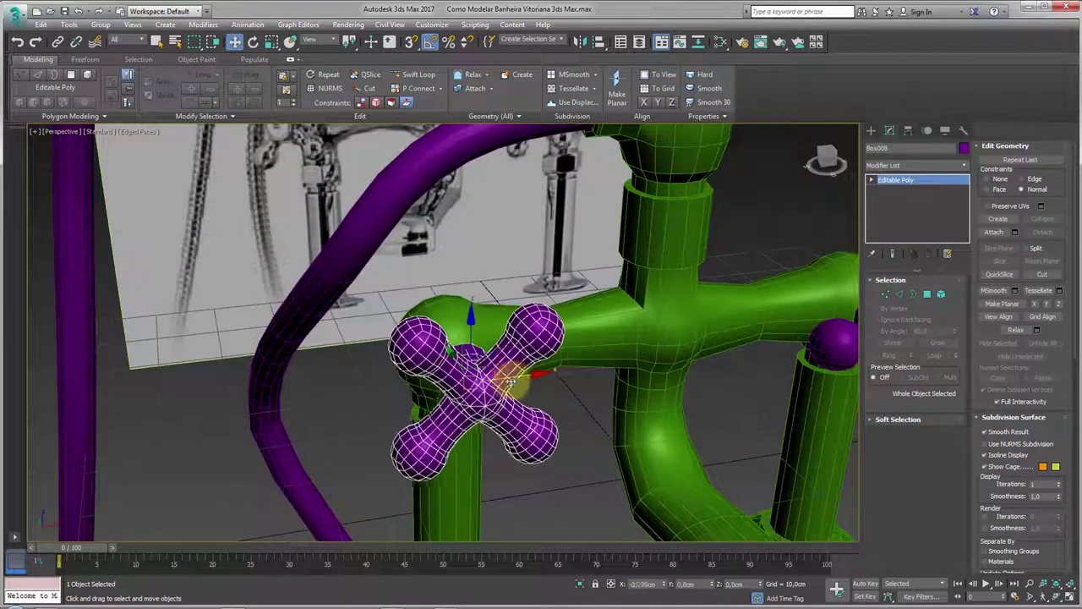
drag(510, 380, 512, 380)
key(e)
mouse_move(495, 325)
mouse_down()
mouse_move(526, 379)
mouse_move(515, 379)
mouse_up()
key(w)
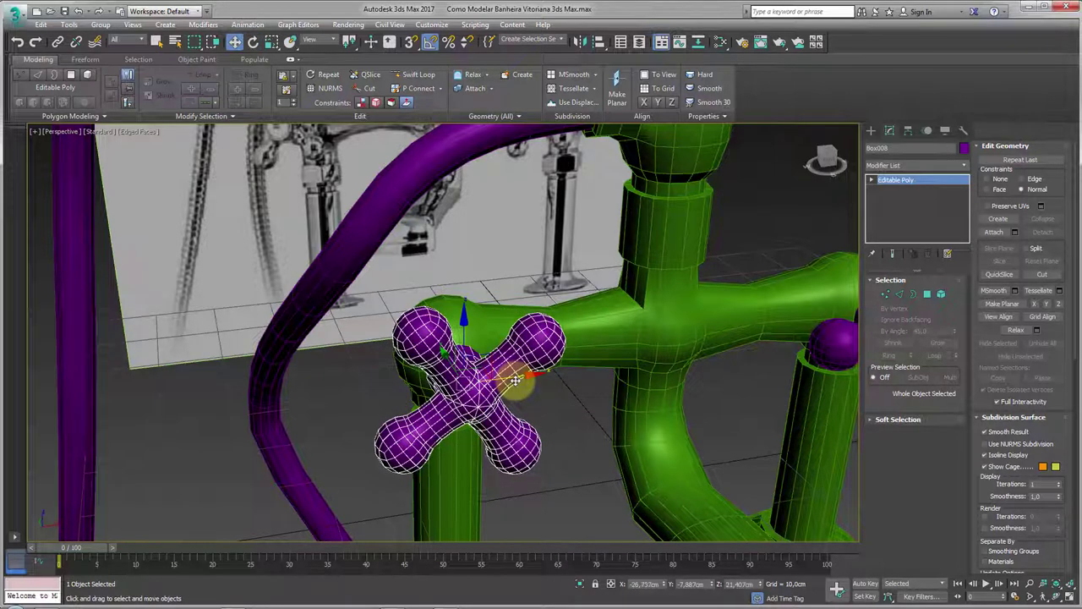
Tilt the right cross handle Box007 by 5° on Y, then deselect and zoom out.
scroll(515, 379, down, 3)
alt+middle_drag(659, 398, 719, 386)
click(717, 387)
key(e)
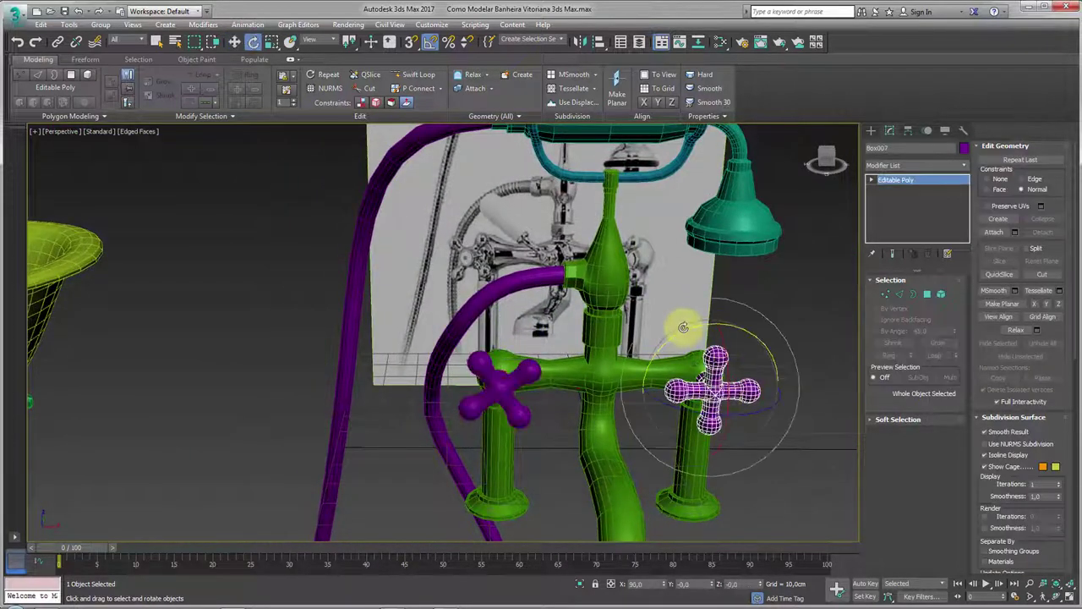
drag(683, 327, 687, 331)
click(856, 327)
scroll(804, 343, down, 5)
mouse_move(804, 343)
alt+middle_down()
mouse_move(733, 410)
mouse_move(717, 459)
alt+middle_up()
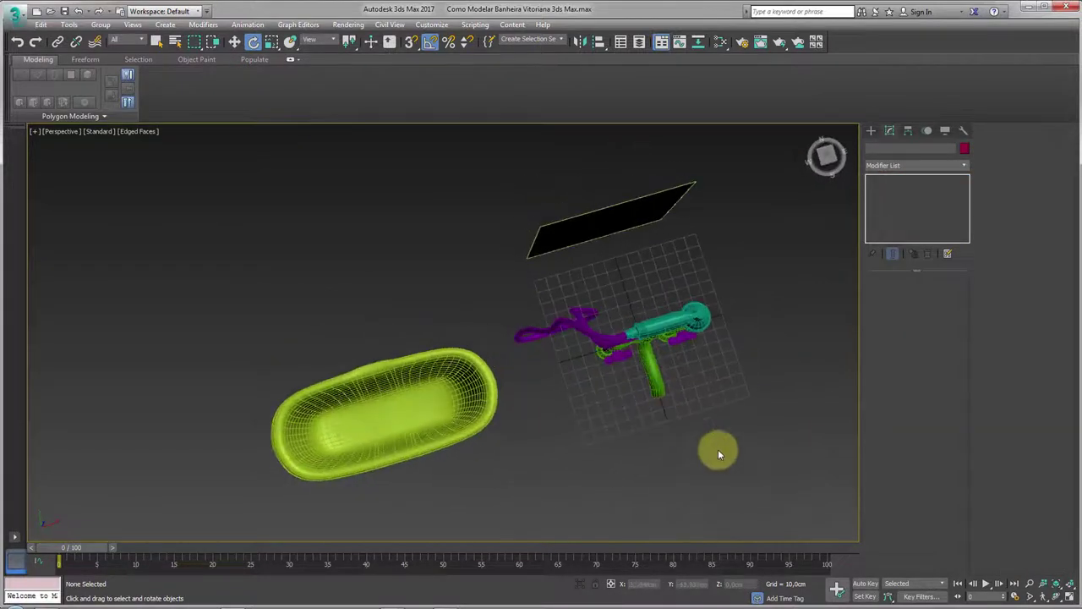
Box-select the six faucet objects and move them over the bathtub.
drag(737, 463, 584, 282)
key(w)
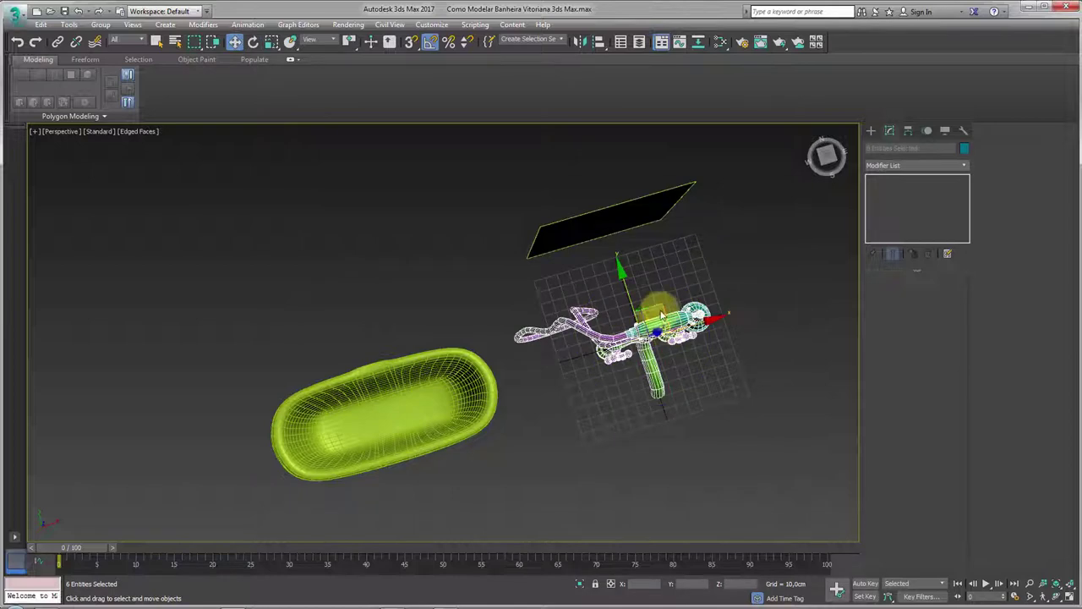
drag(662, 315, 354, 338)
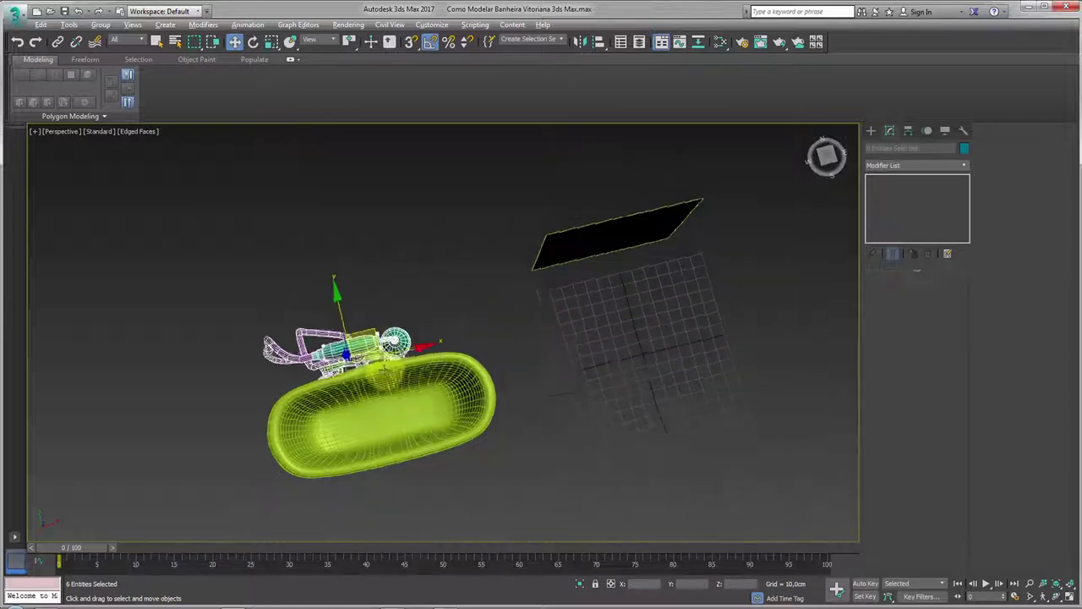
alt+middle_drag(383, 369, 343, 314)
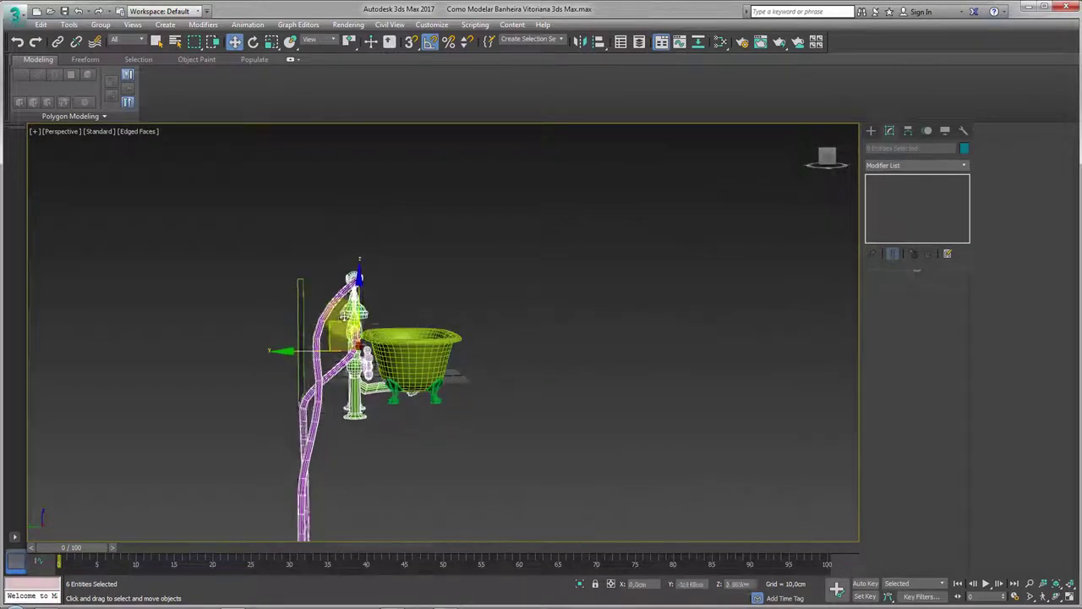
Stand the faucet assembly upright, scale it down and set it on the tub's end rim.
key(e)
mouse_move(360, 347)
mouse_down()
mouse_move(377, 311)
mouse_move(375, 338)
mouse_up()
key(r)
key(w)
drag(356, 230, 347, 281)
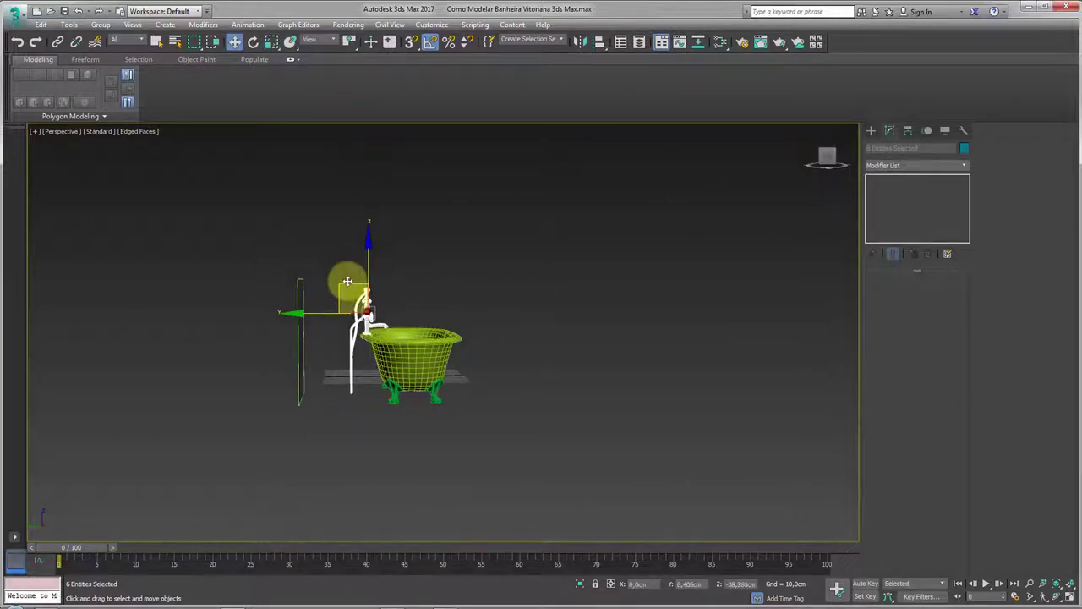
alt+middle_drag(418, 322, 413, 317)
scroll(410, 314, up, 5)
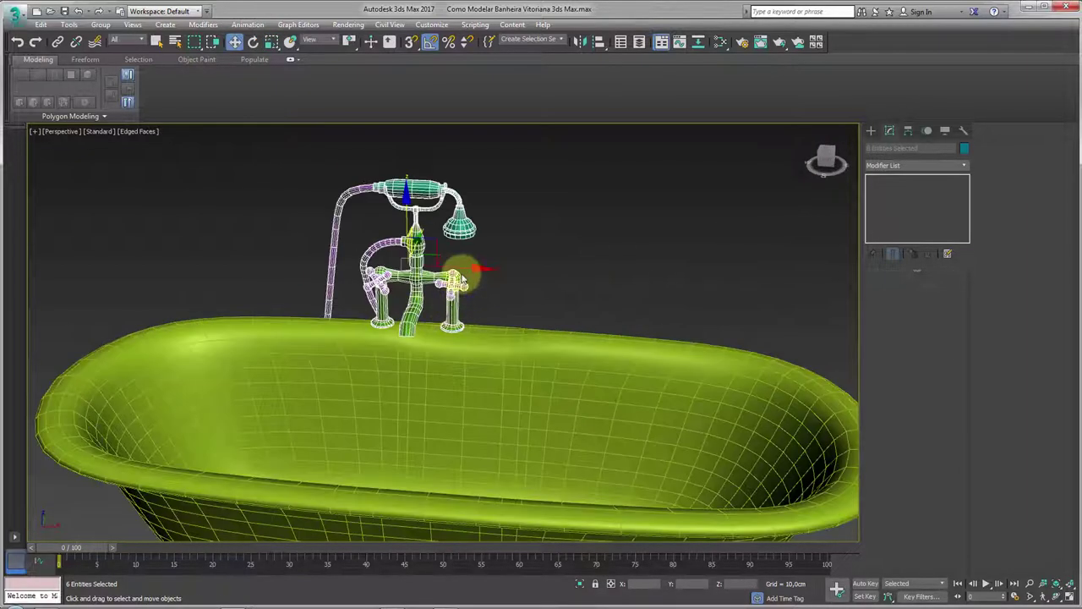
alt+middle_drag(463, 279, 455, 256)
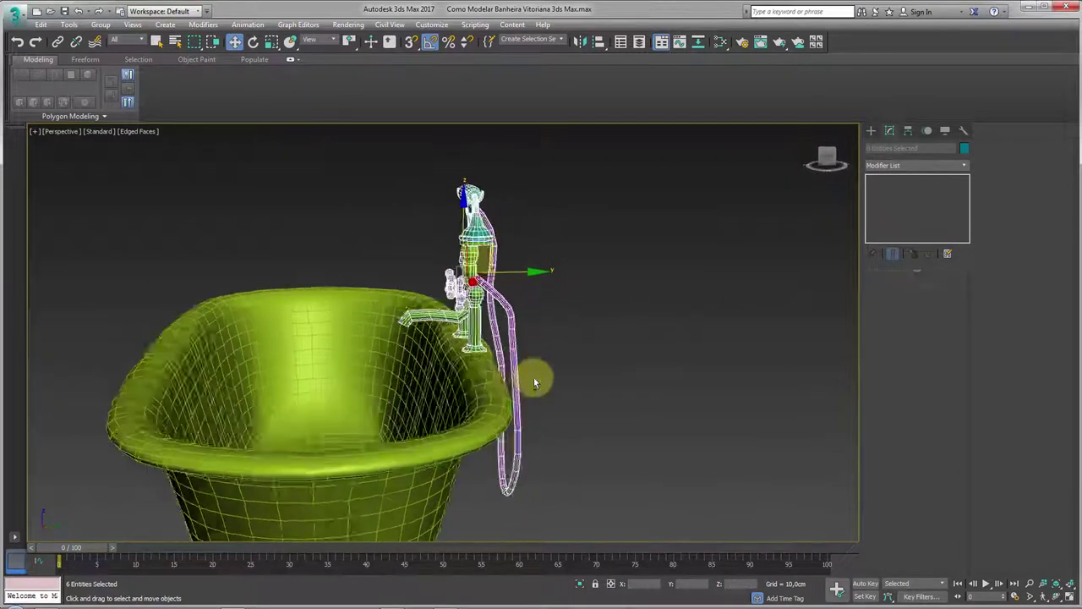
mouse_move(485, 241)
alt+middle_down()
mouse_move(551, 410)
mouse_move(526, 351)
mouse_move(668, 307)
alt+middle_up()
Select the bottom vertices of the hand-shower hose and pull the loop toward the tub.
click(518, 340)
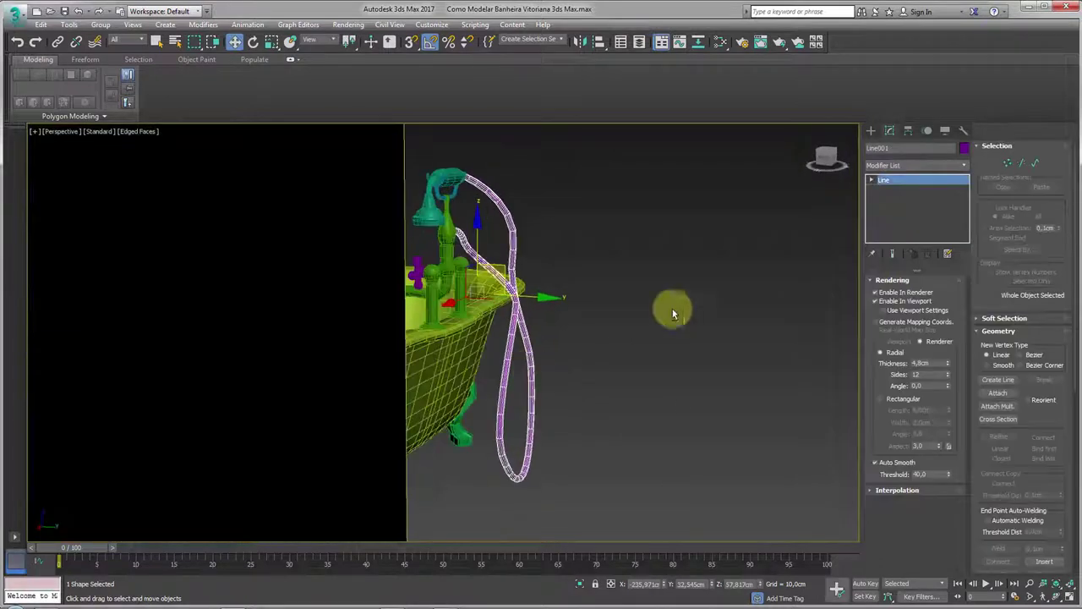
click(1011, 165)
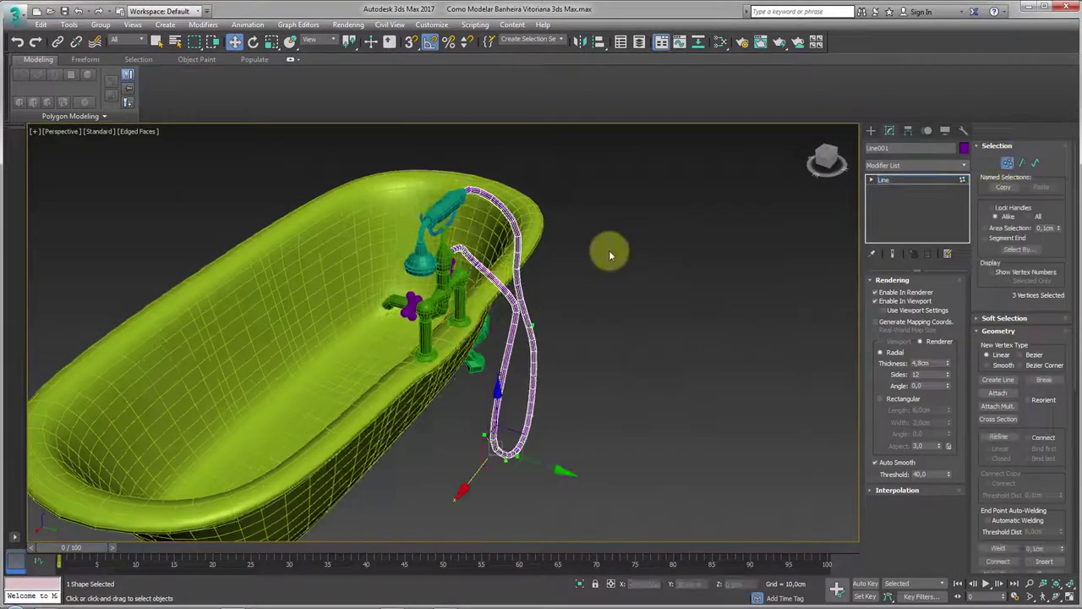
drag(596, 270, 499, 457)
drag(496, 497, 499, 494)
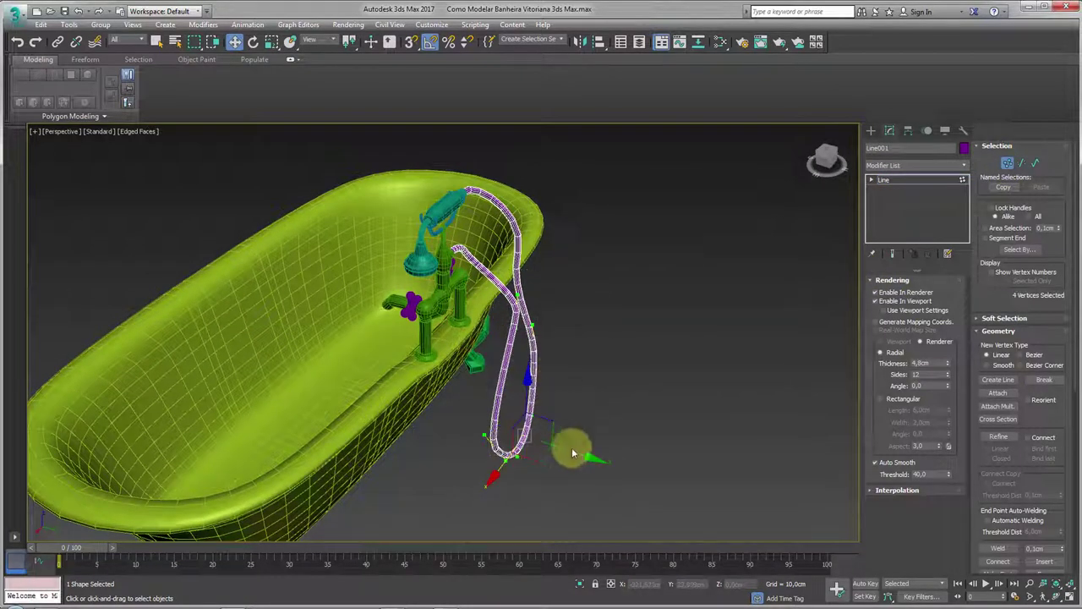
mouse_move(573, 452)
mouse_down()
mouse_move(536, 451)
mouse_move(545, 440)
mouse_up()
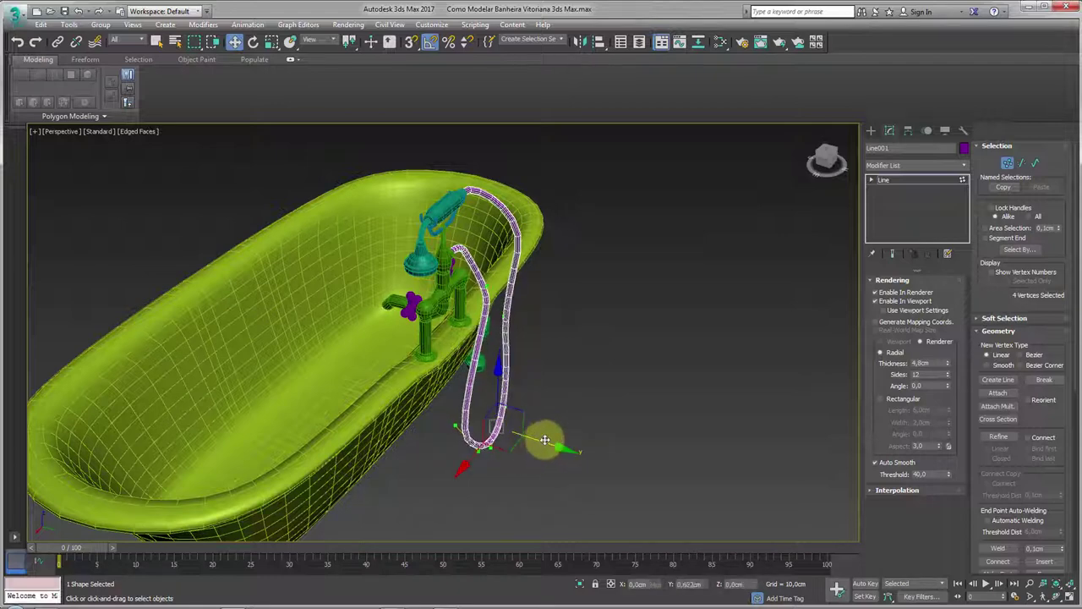
Move and rotate a single hose vertex to tighten the arc, then exit Vertex mode.
click(554, 273)
mouse_move(555, 273)
alt+middle_down()
mouse_move(525, 247)
mouse_move(473, 375)
mouse_move(425, 382)
alt+middle_up()
drag(422, 367, 449, 370)
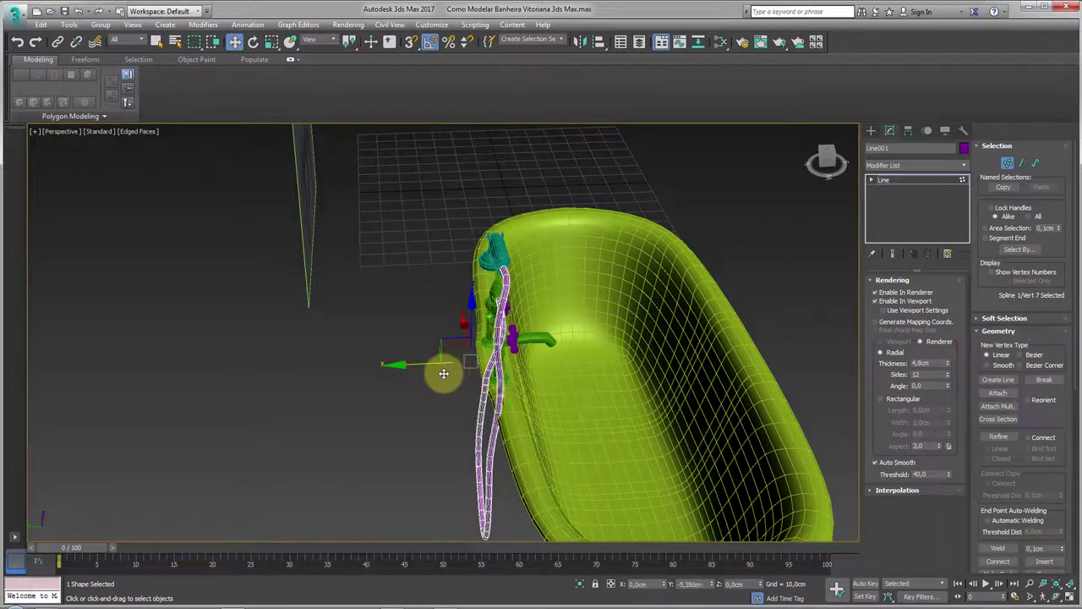
key(e)
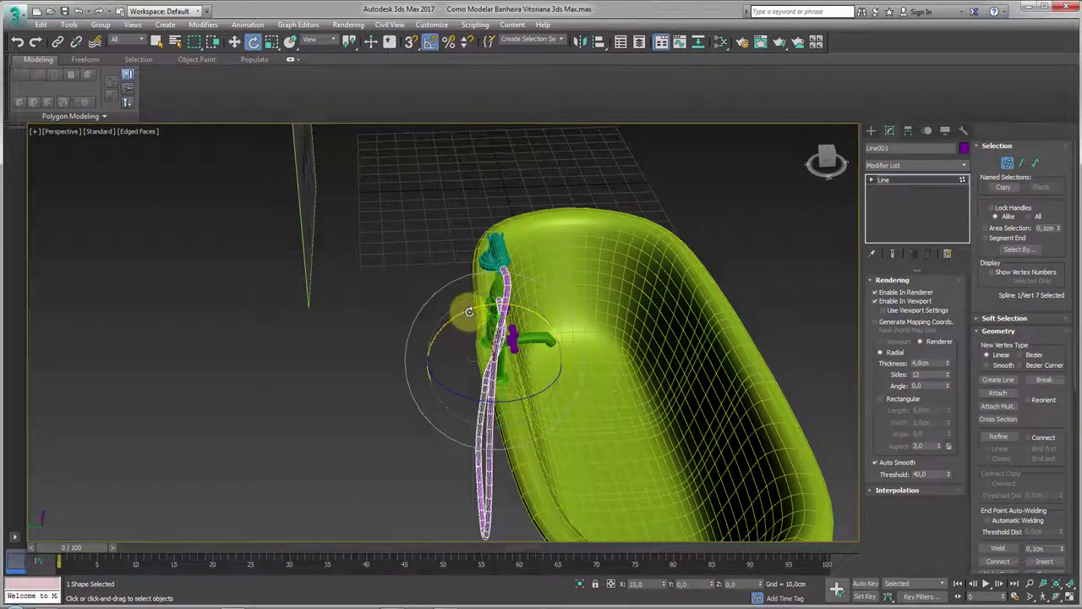
alt+middle_drag(470, 312, 877, 211)
click(916, 179)
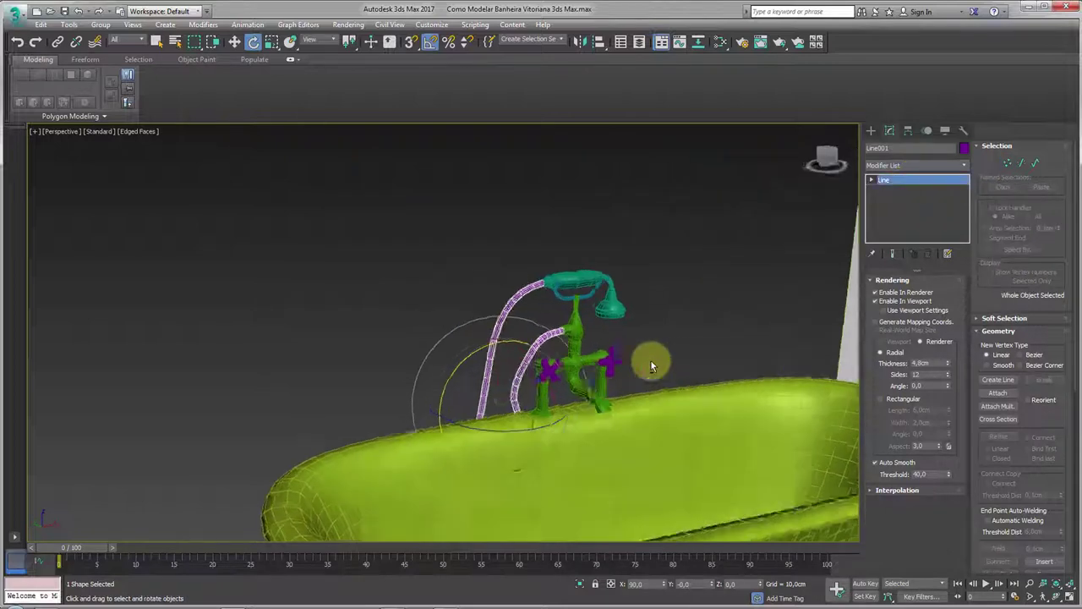
Orbit and zoom to view the tub in front of the faucet reference.
mouse_move(650, 359)
alt+middle_down()
mouse_move(696, 378)
mouse_move(634, 308)
alt+middle_up()
scroll(676, 368, down, 4)
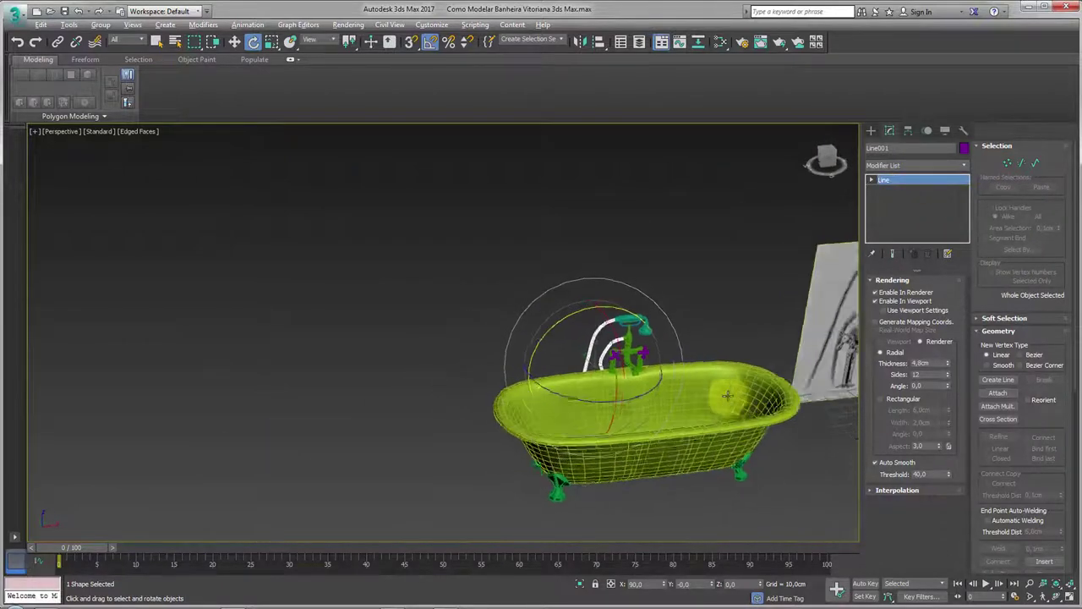
scroll(634, 308, up, 5)
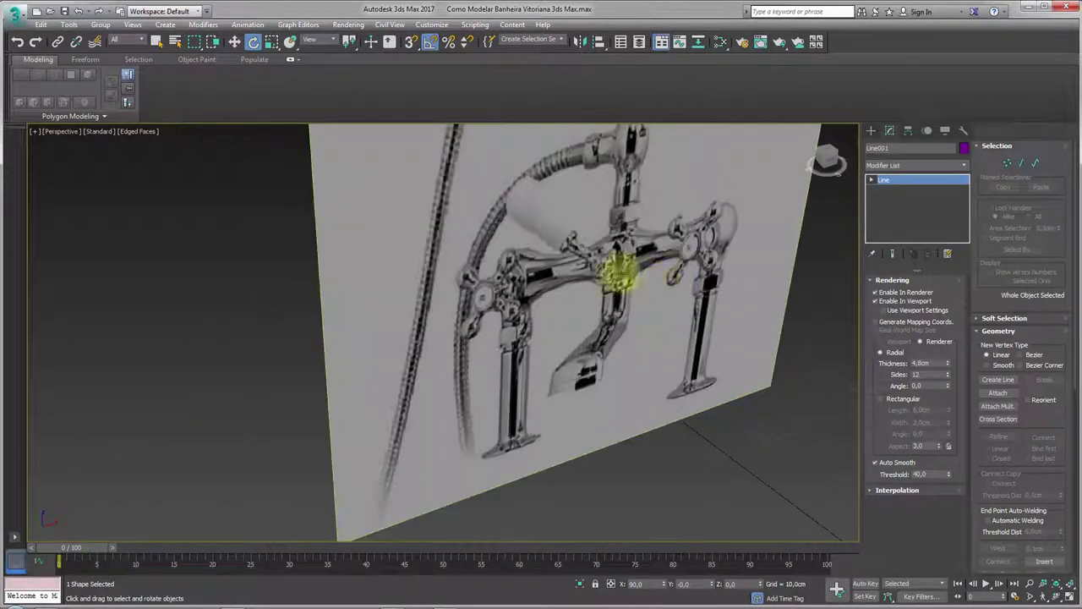
scroll(618, 273, up, 3)
mouse_move(580, 261)
alt+middle_down()
mouse_move(634, 258)
mouse_move(596, 279)
alt+middle_up()
scroll(634, 273, up, 4)
scroll(623, 263, down, 4)
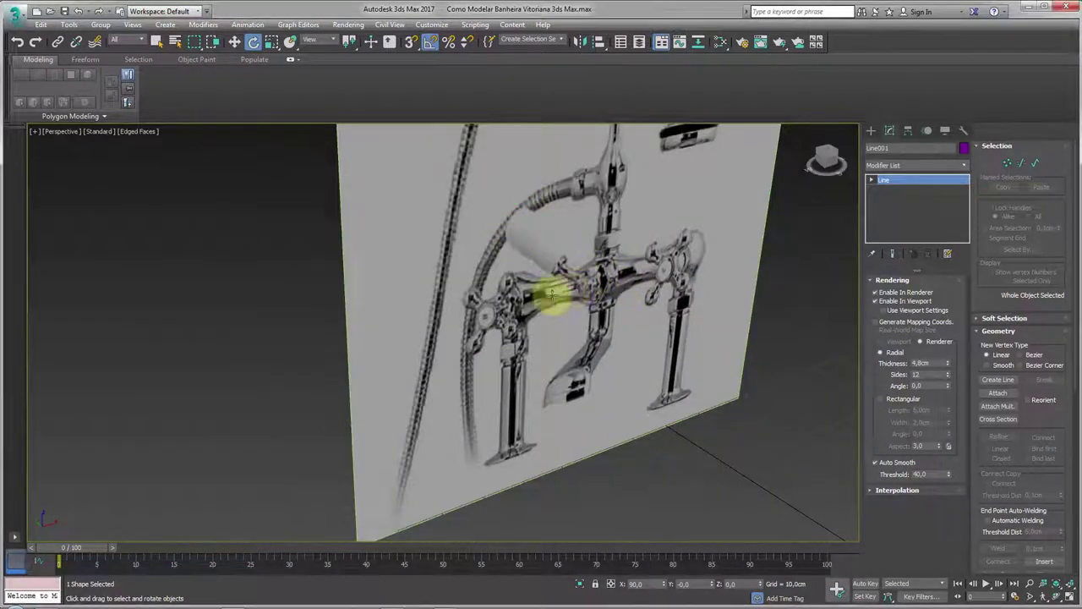
scroll(532, 298, down, 4)
scroll(507, 338, down, 3)
mouse_move(319, 410)
alt+middle_down()
mouse_move(474, 341)
mouse_move(519, 338)
mouse_move(455, 318)
alt+middle_up()
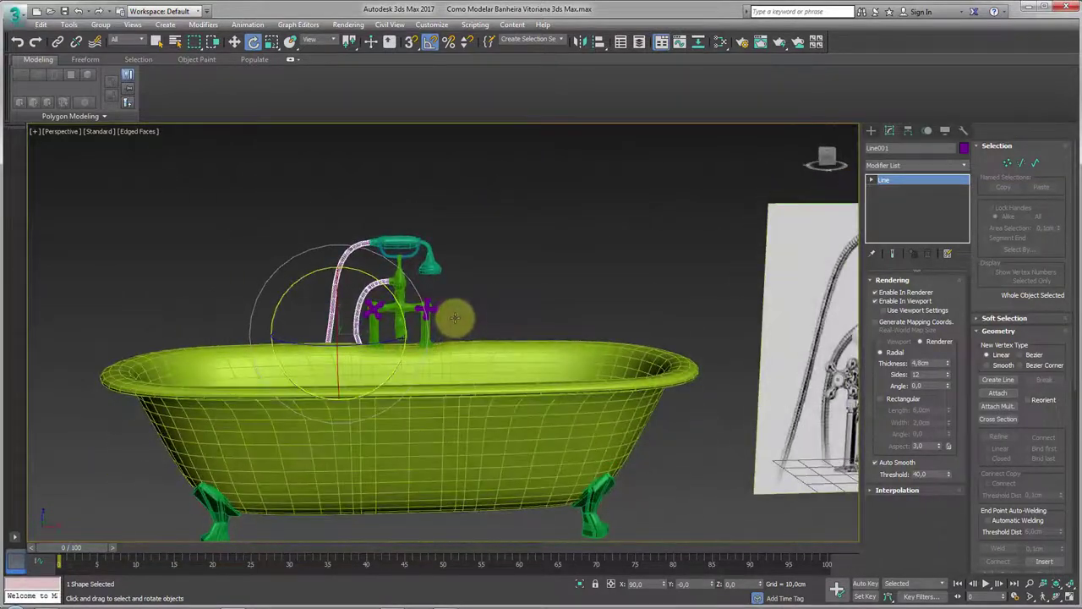
scroll(455, 317, down, 4)
Select the whole bathtub assembly and set its object colour to black.
drag(484, 400, 550, 415)
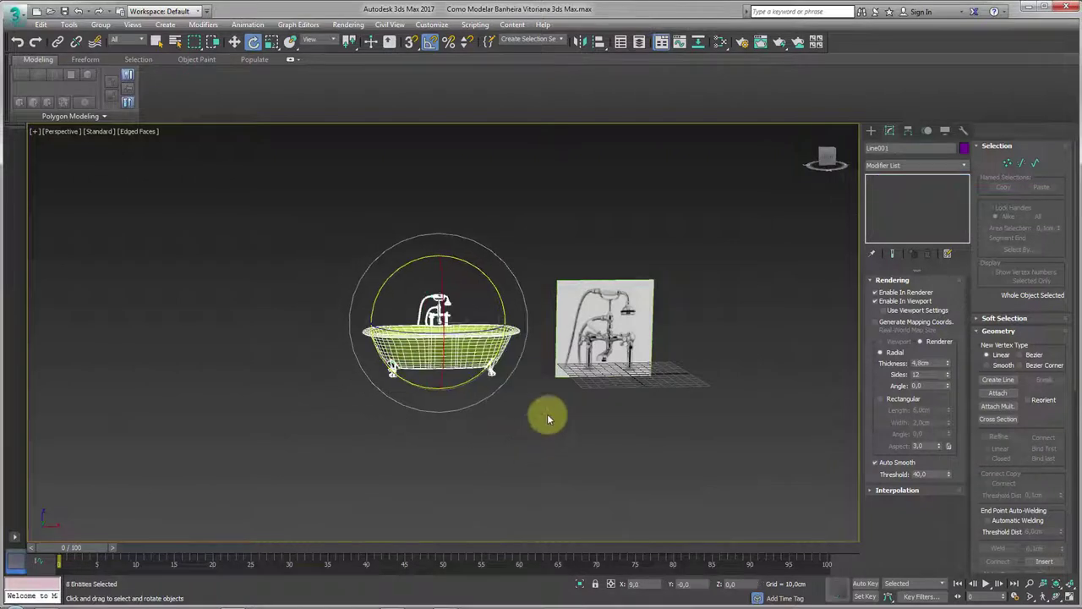
click(965, 148)
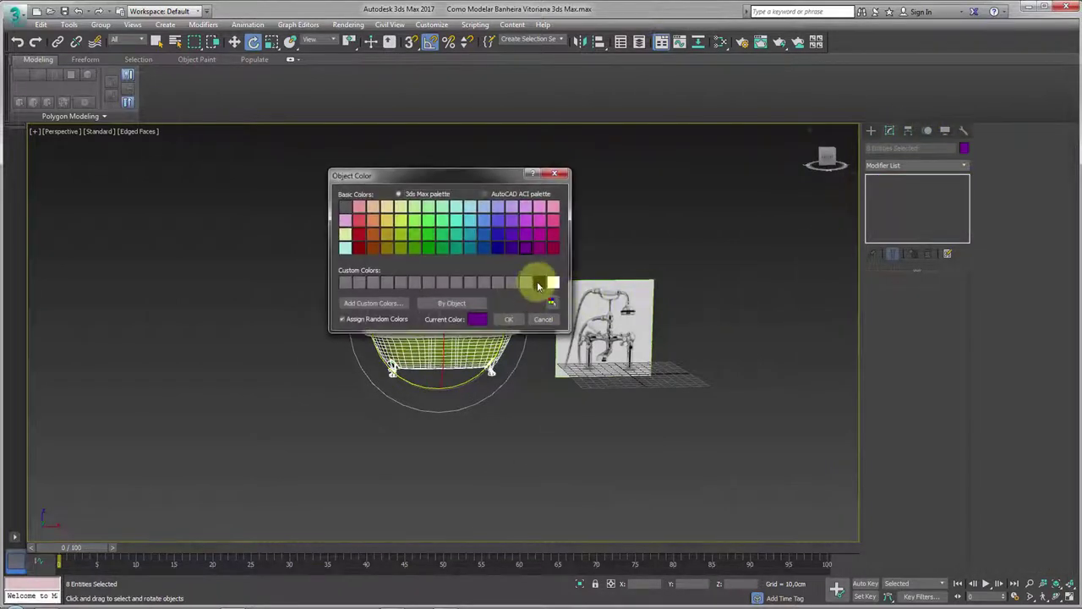
click(538, 284)
click(508, 319)
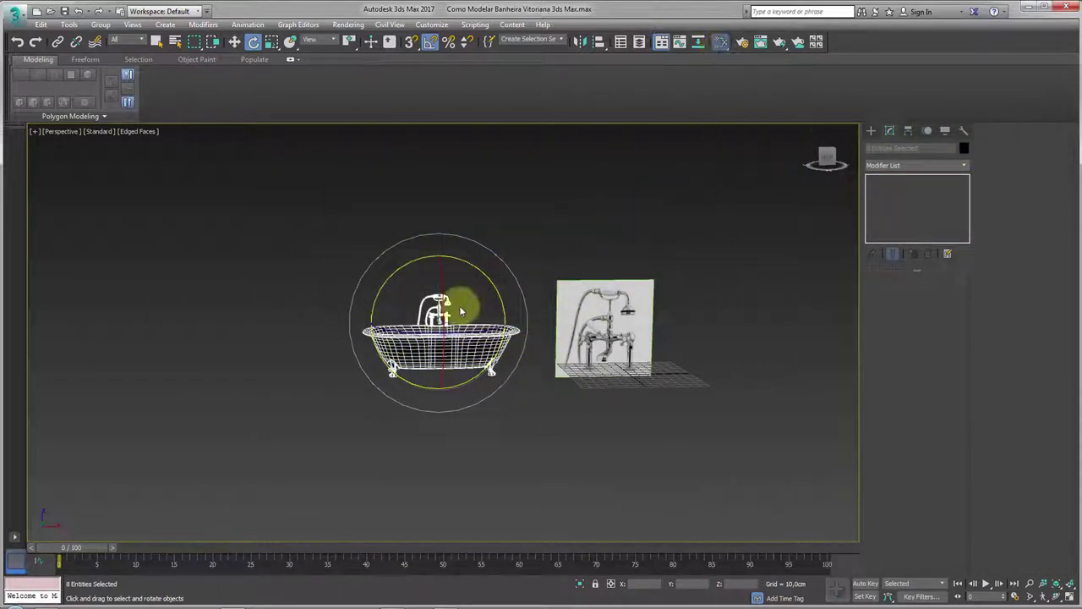
Create a grey Standard material, Material #27, and assign it to the selection.
key(m)
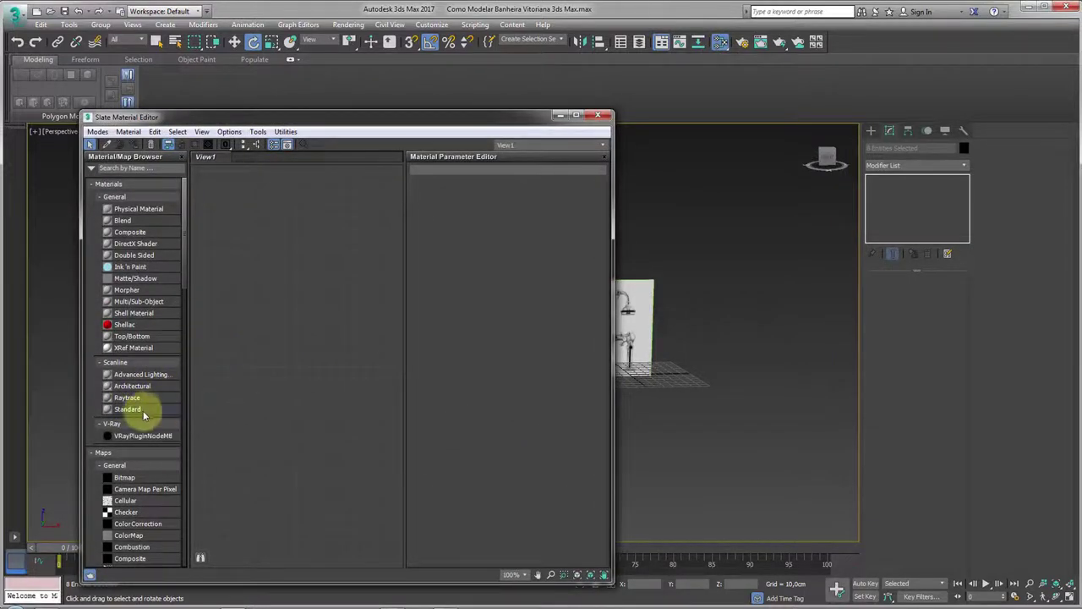
click(299, 372)
right_click(303, 369)
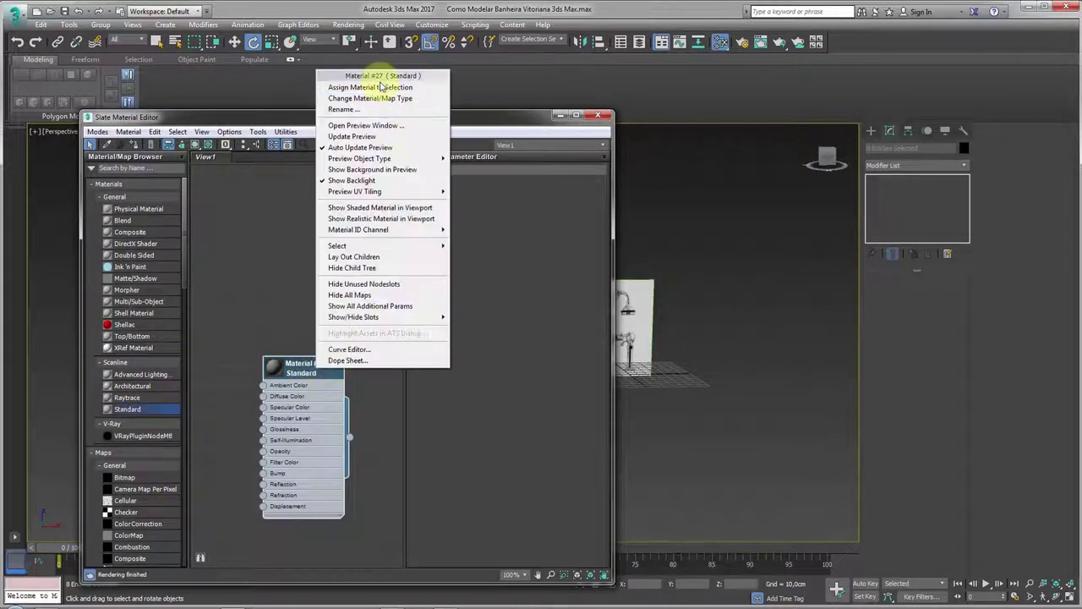
click(383, 88)
click(598, 114)
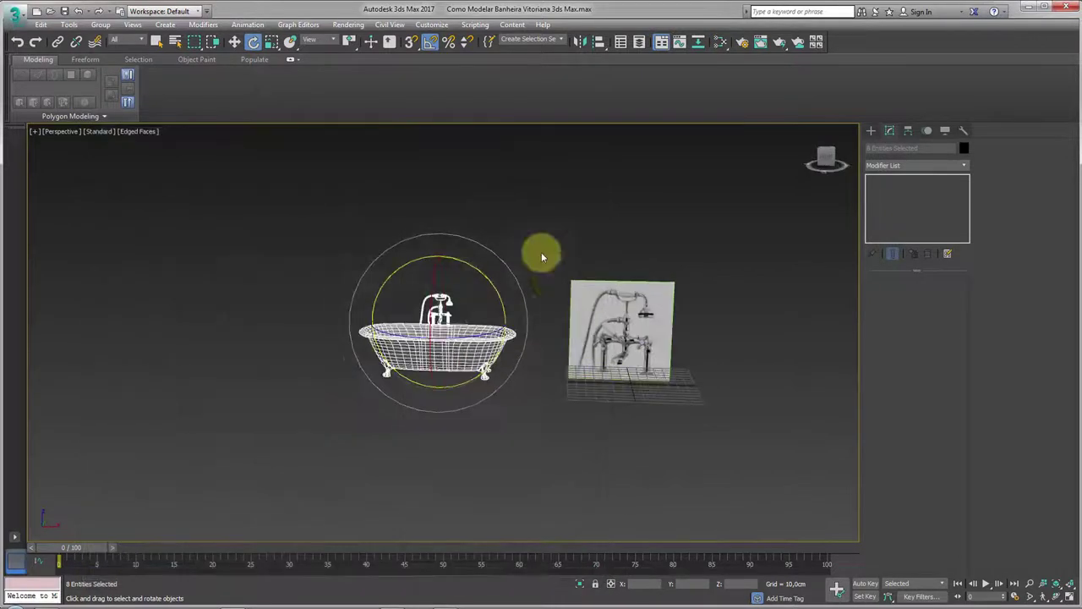
click(541, 252)
Turn off Edged Faces with F4 and inspect the shaded bathtub.
key(F4)
mouse_move(471, 377)
alt+middle_down()
mouse_move(493, 417)
mouse_move(520, 338)
mouse_move(558, 457)
alt+middle_up()
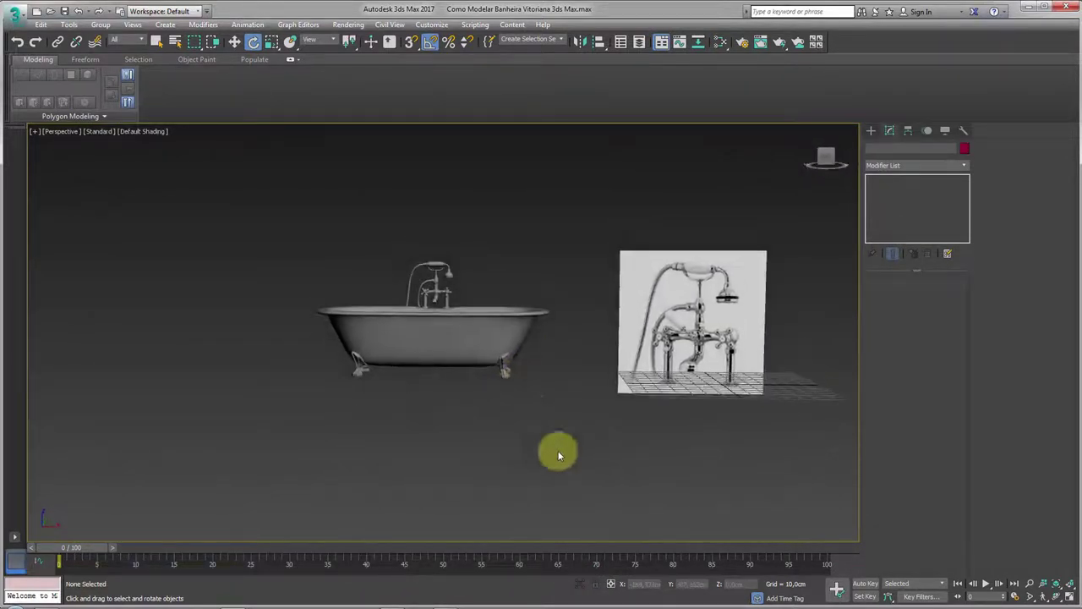
click(493, 325)
click(543, 374)
Add a TurboSmooth modifier to the bathtub body.
click(508, 370)
click(967, 168)
drag(966, 193, 966, 511)
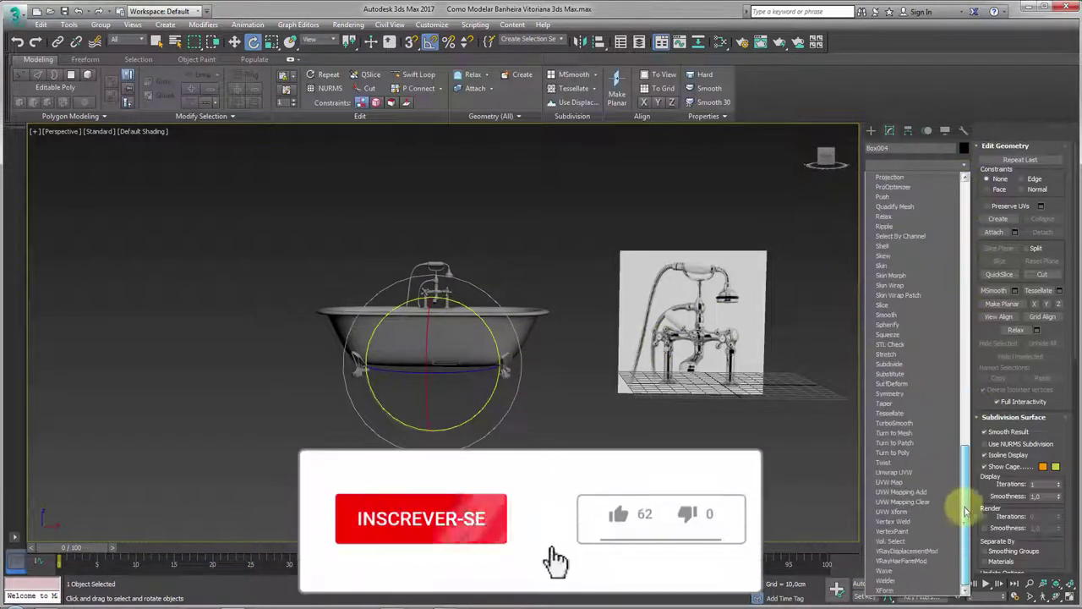
click(896, 423)
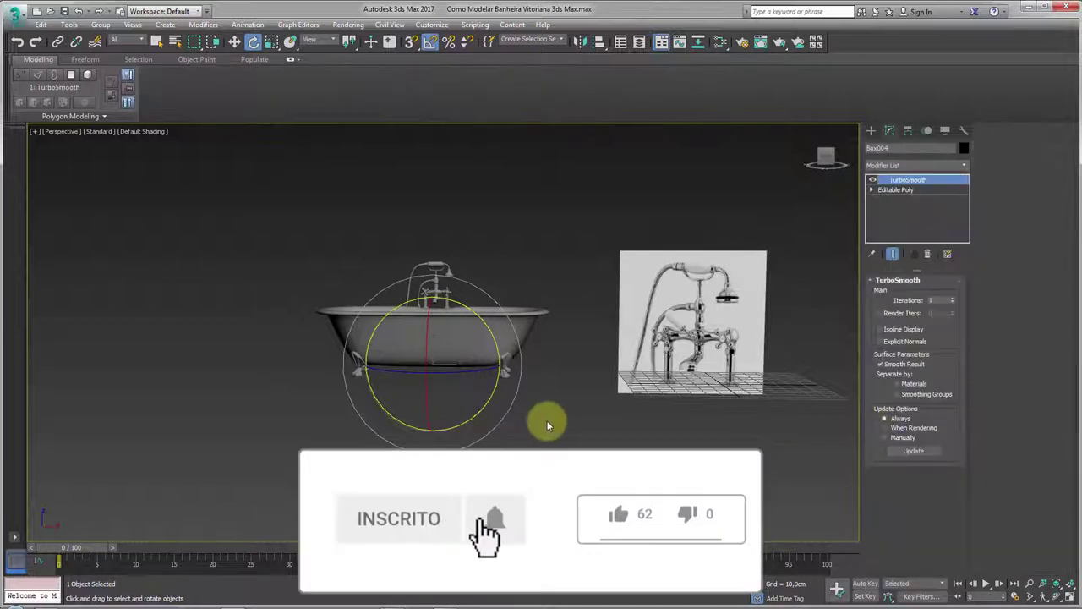
scroll(528, 419, up, 4)
scroll(504, 335, up, 3)
scroll(502, 338, down, 2)
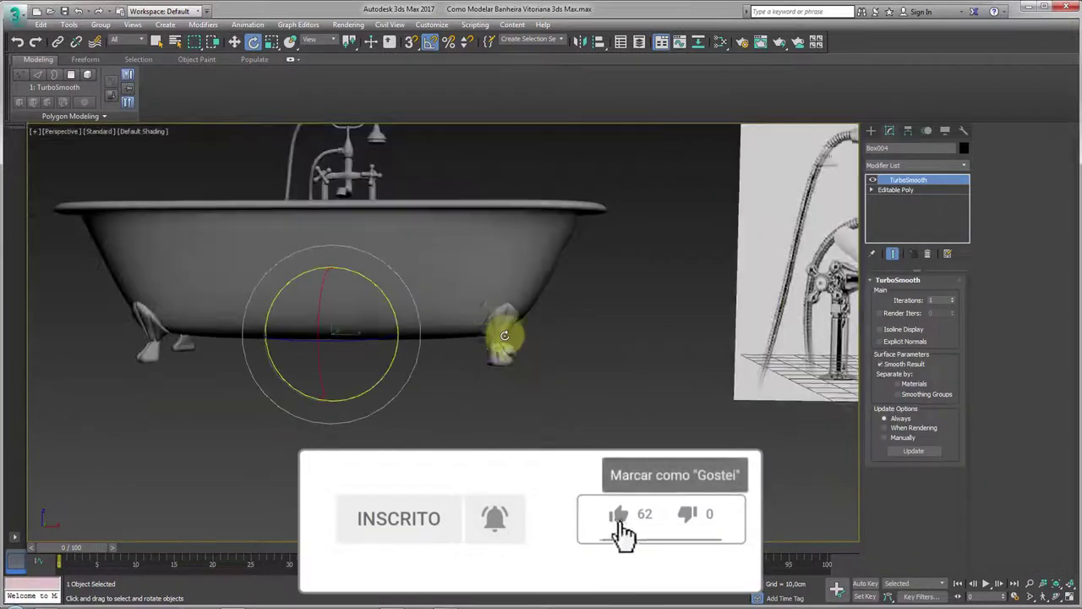
scroll(502, 326, down, 3)
Select all eight tub assembly parts and move them right along X.
mouse_move(476, 345)
alt+middle_down()
mouse_move(476, 374)
mouse_move(551, 423)
alt+middle_up()
drag(551, 423, 225, 196)
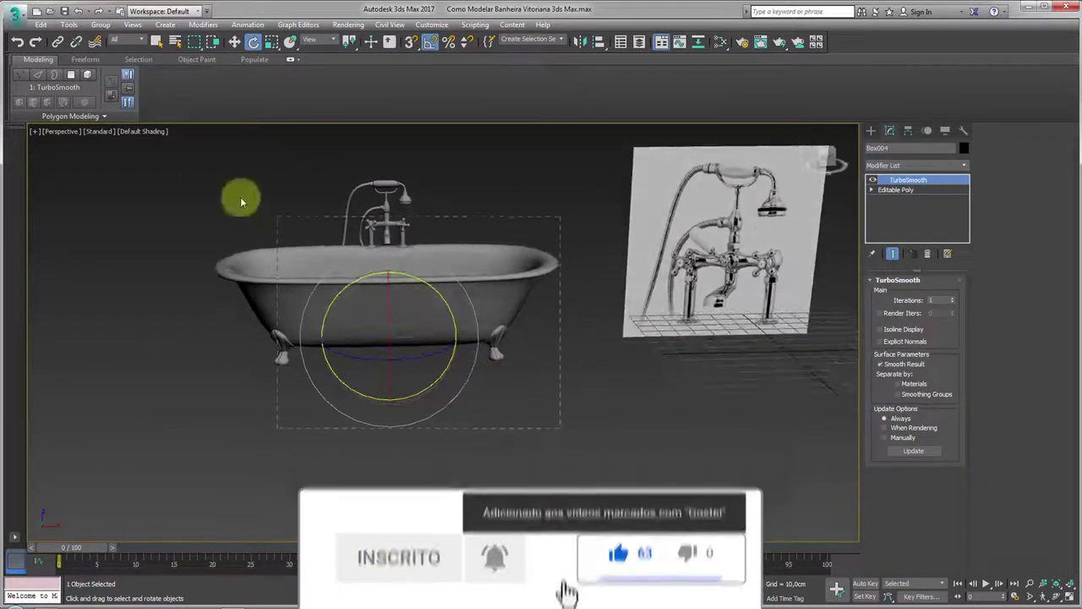
mouse_move(426, 243)
mouse_down()
mouse_move(510, 245)
mouse_move(494, 252)
mouse_up()
Recentre and enlarge the viewport, then clear the selection.
mouse_move(609, 353)
middle_down()
mouse_move(600, 404)
mouse_move(493, 399)
middle_up()
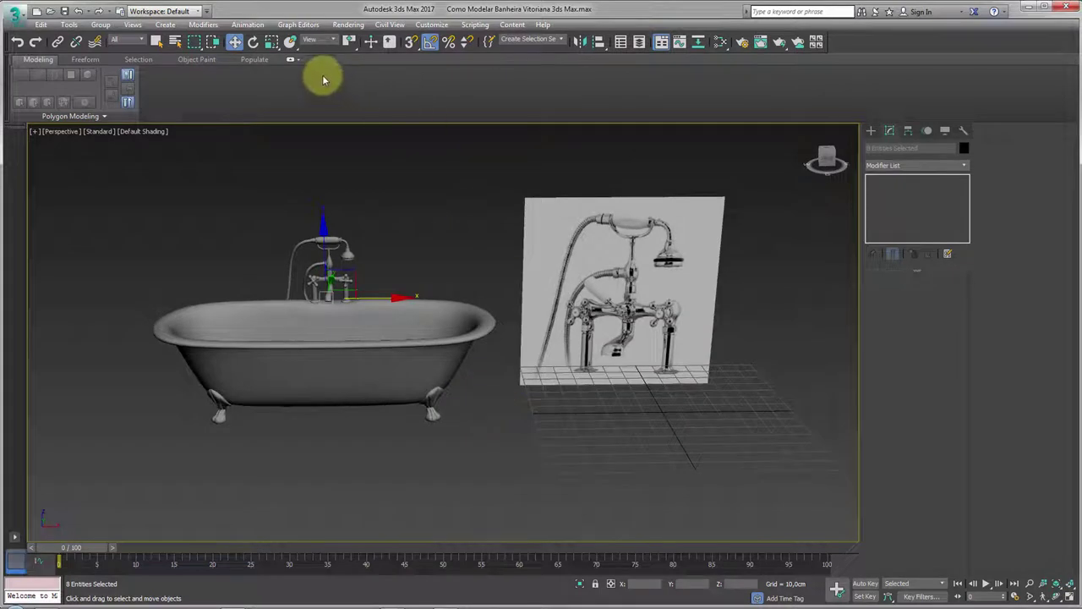
click(290, 61)
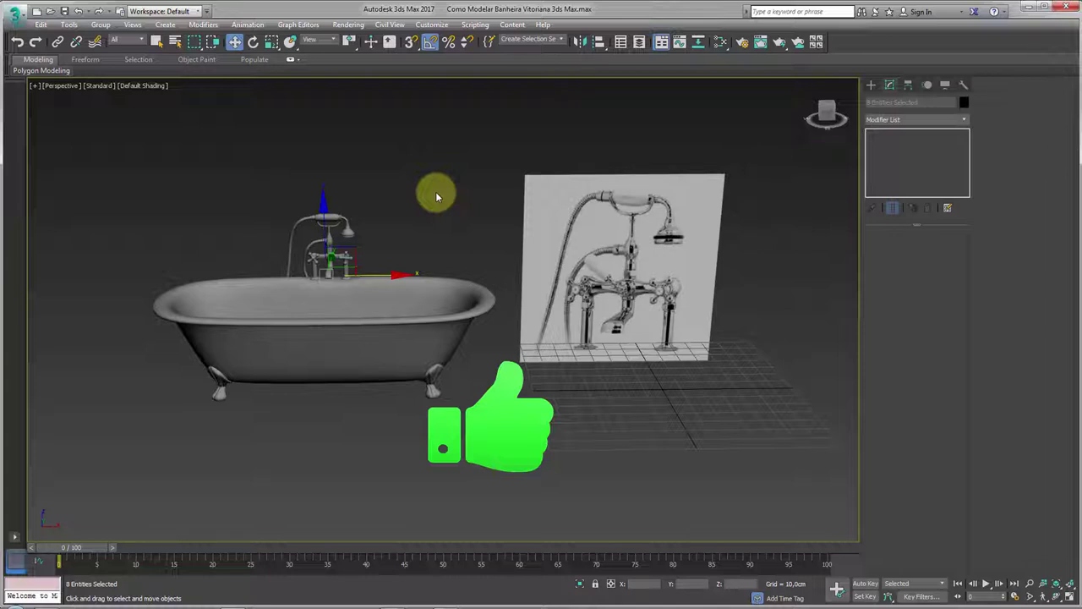
click(436, 196)
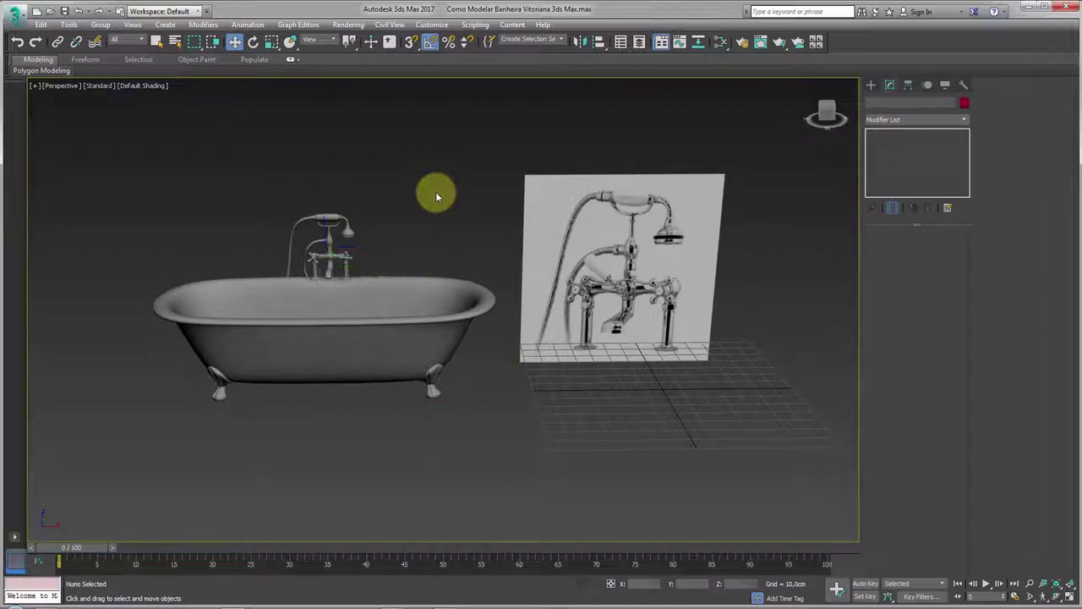
key(ctrl+z)
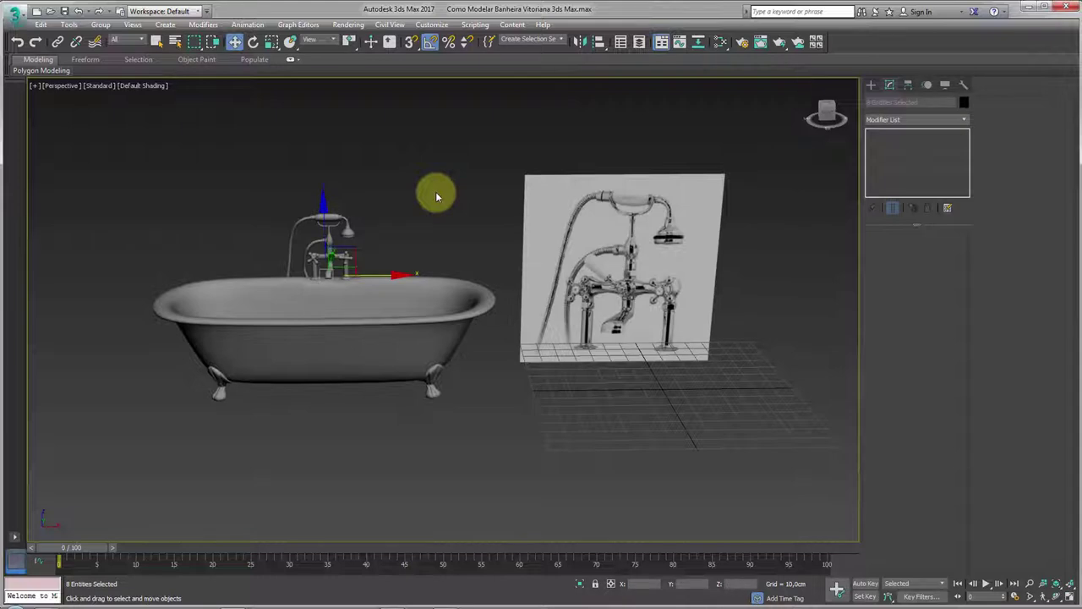
click(435, 195)
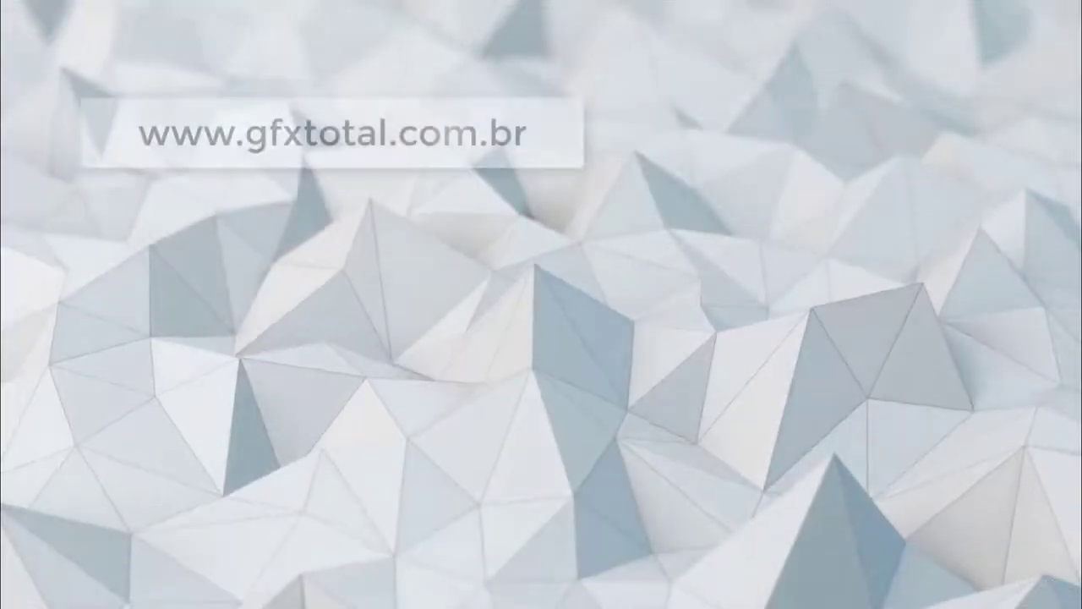